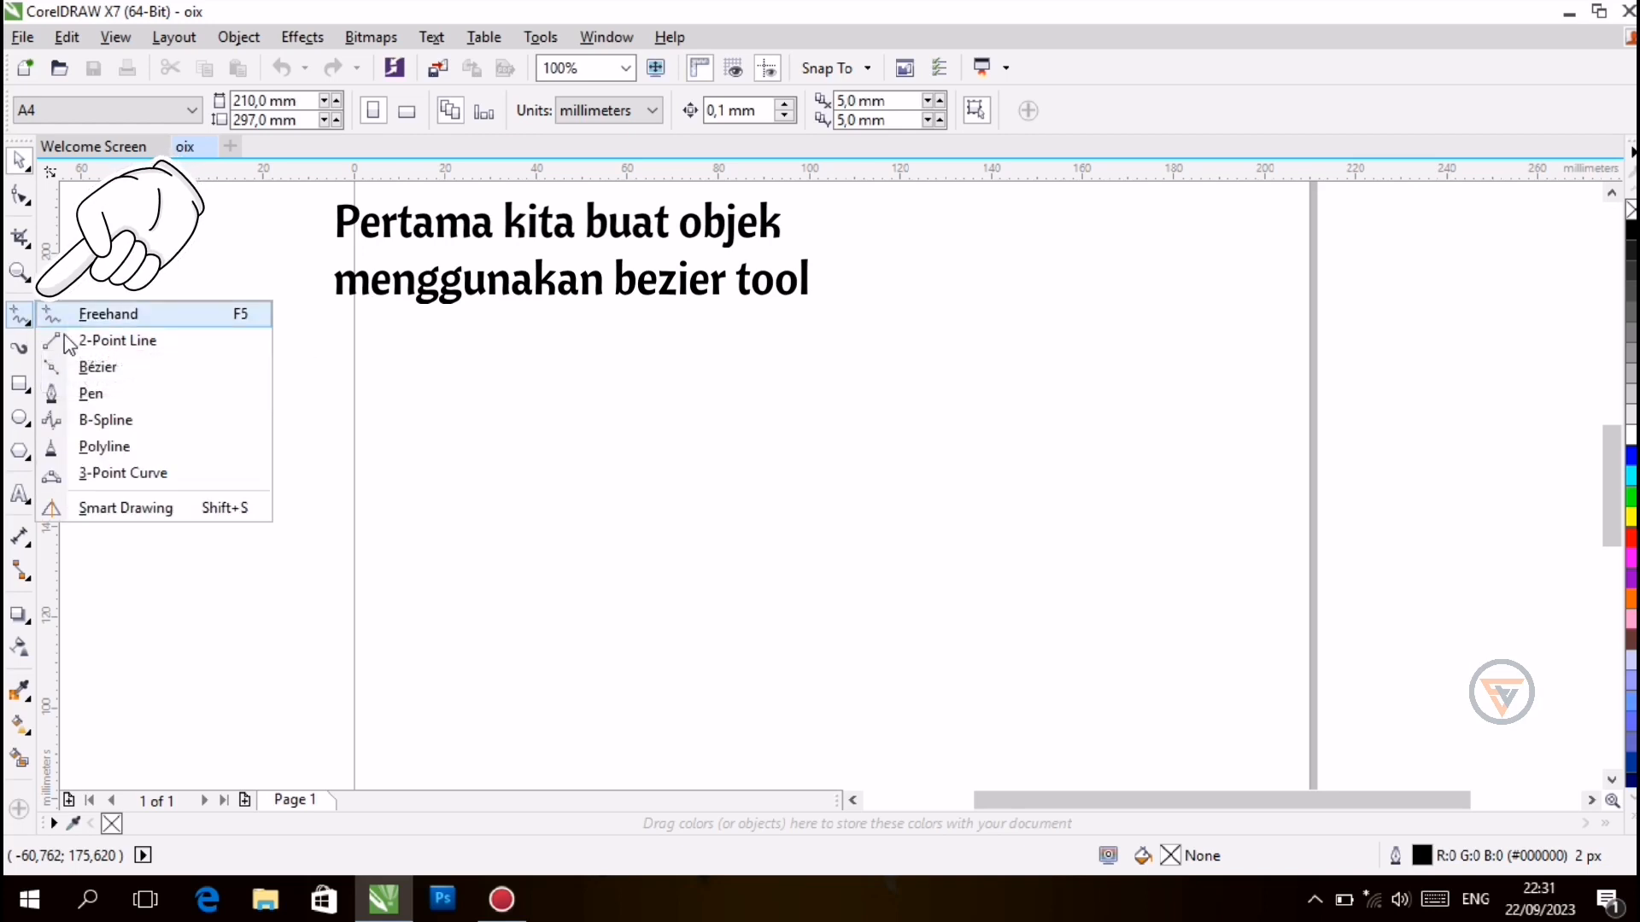
With the Bézier tool, start an outline at the beak tip, continuing down the front of the neck and across a flat base
{"action": "left_click", "coordinate": [82, 366]}
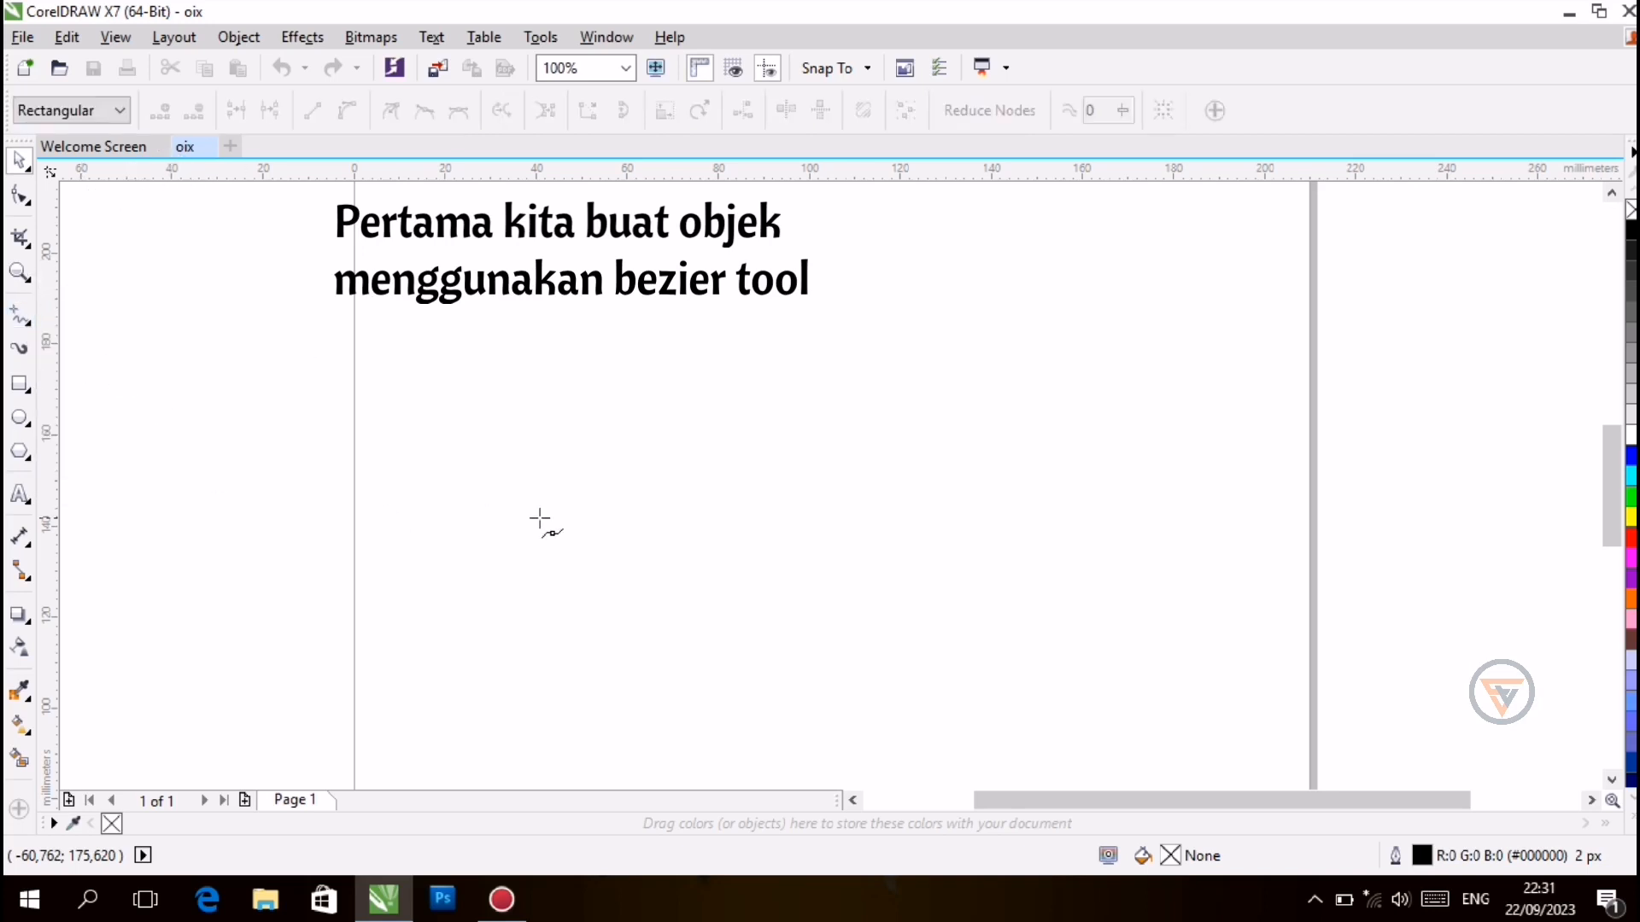
{"action": "left_click", "coordinate": [1246, 313]}
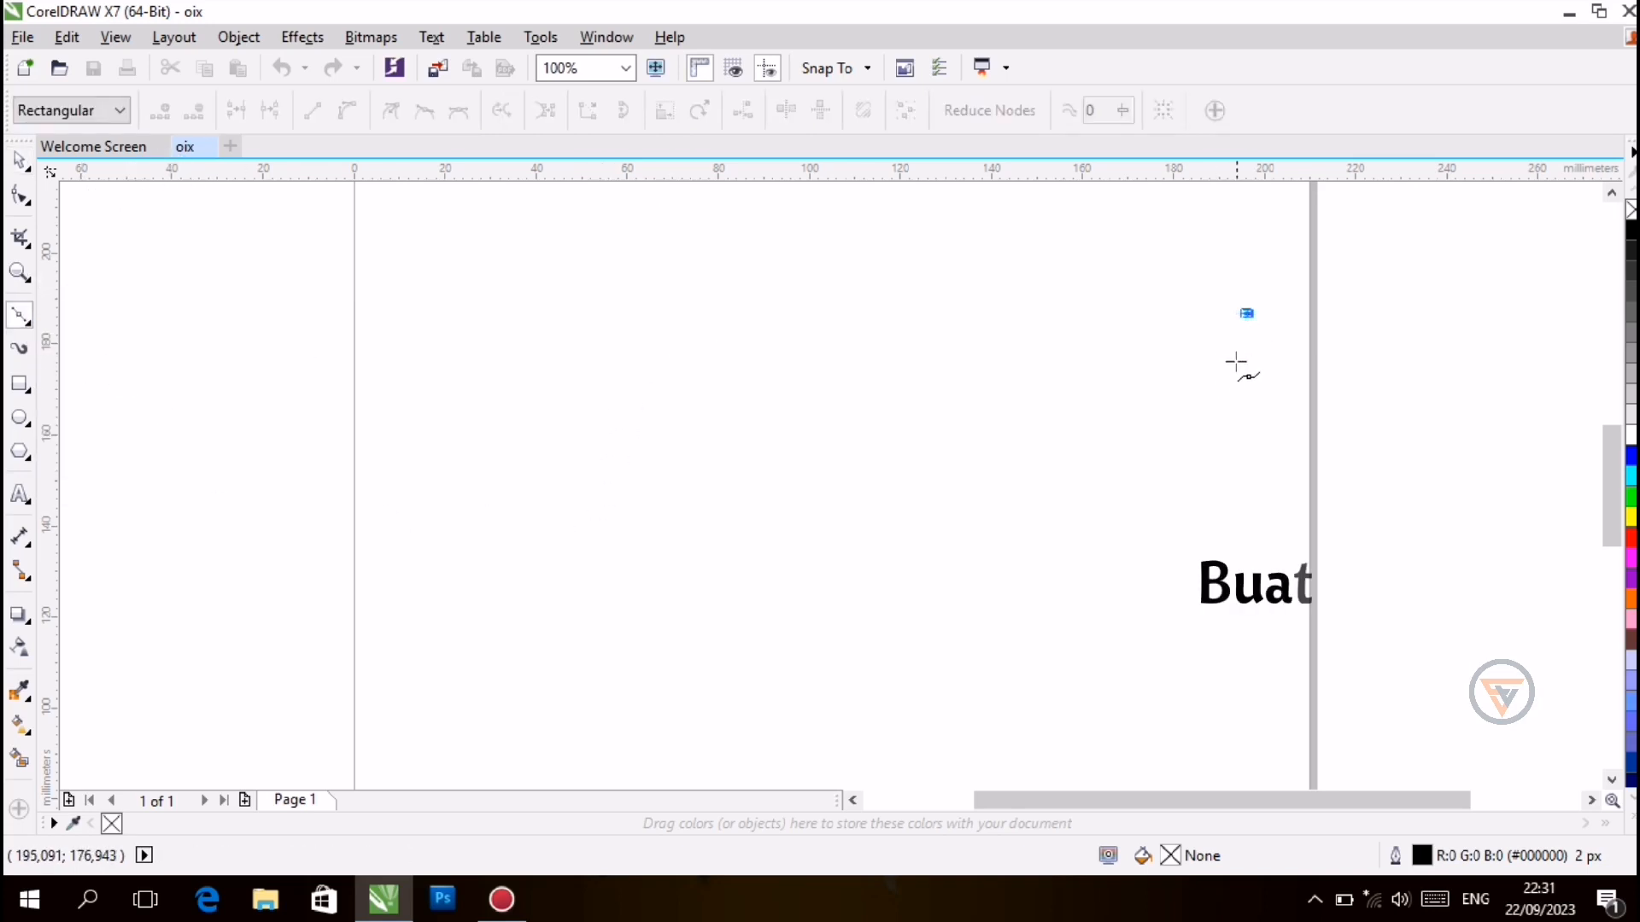
{"action": "left_click", "coordinate": [1227, 347]}
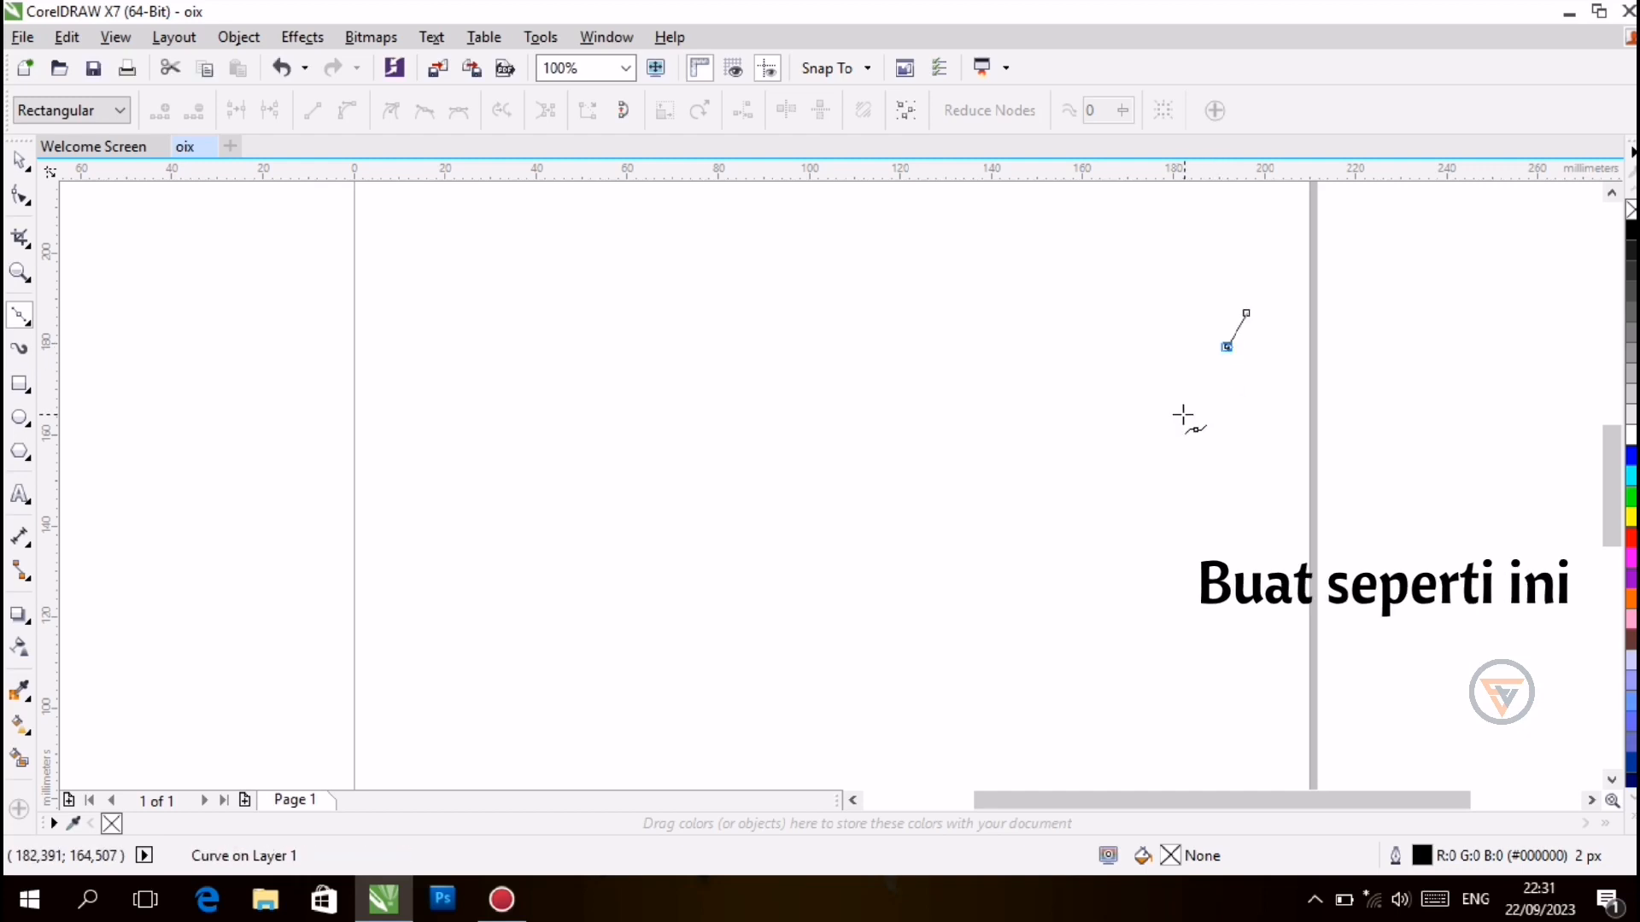
{"action": "left_click", "coordinate": [1116, 441]}
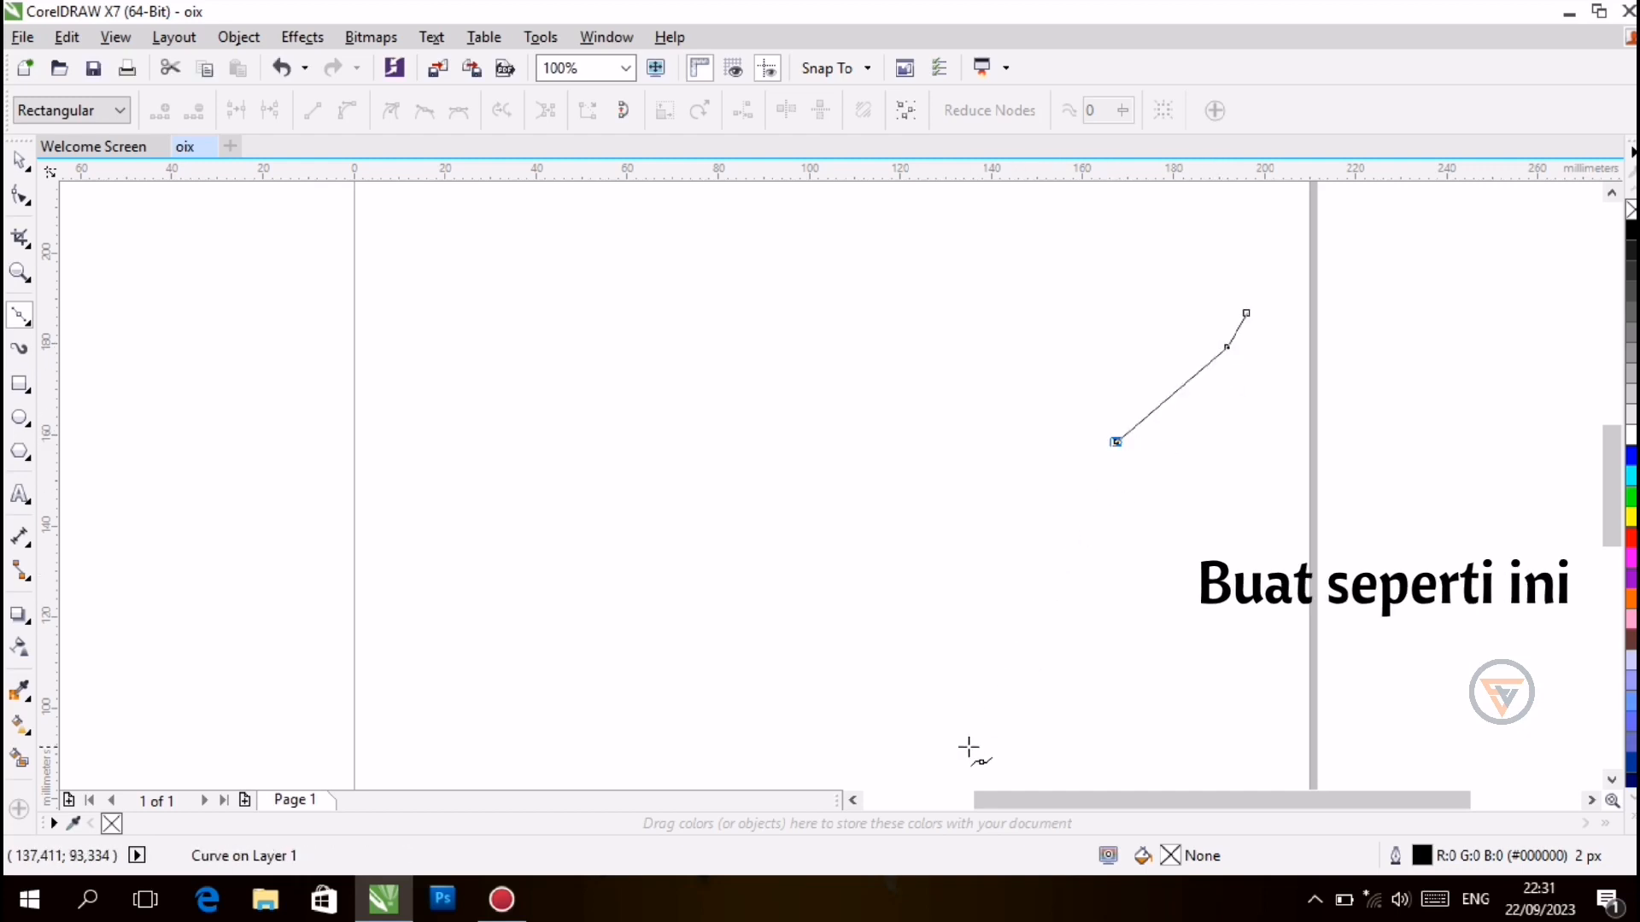
{"action": "left_click_drag", "start_coordinate": [1611, 478], "coordinate": [1611, 486]}
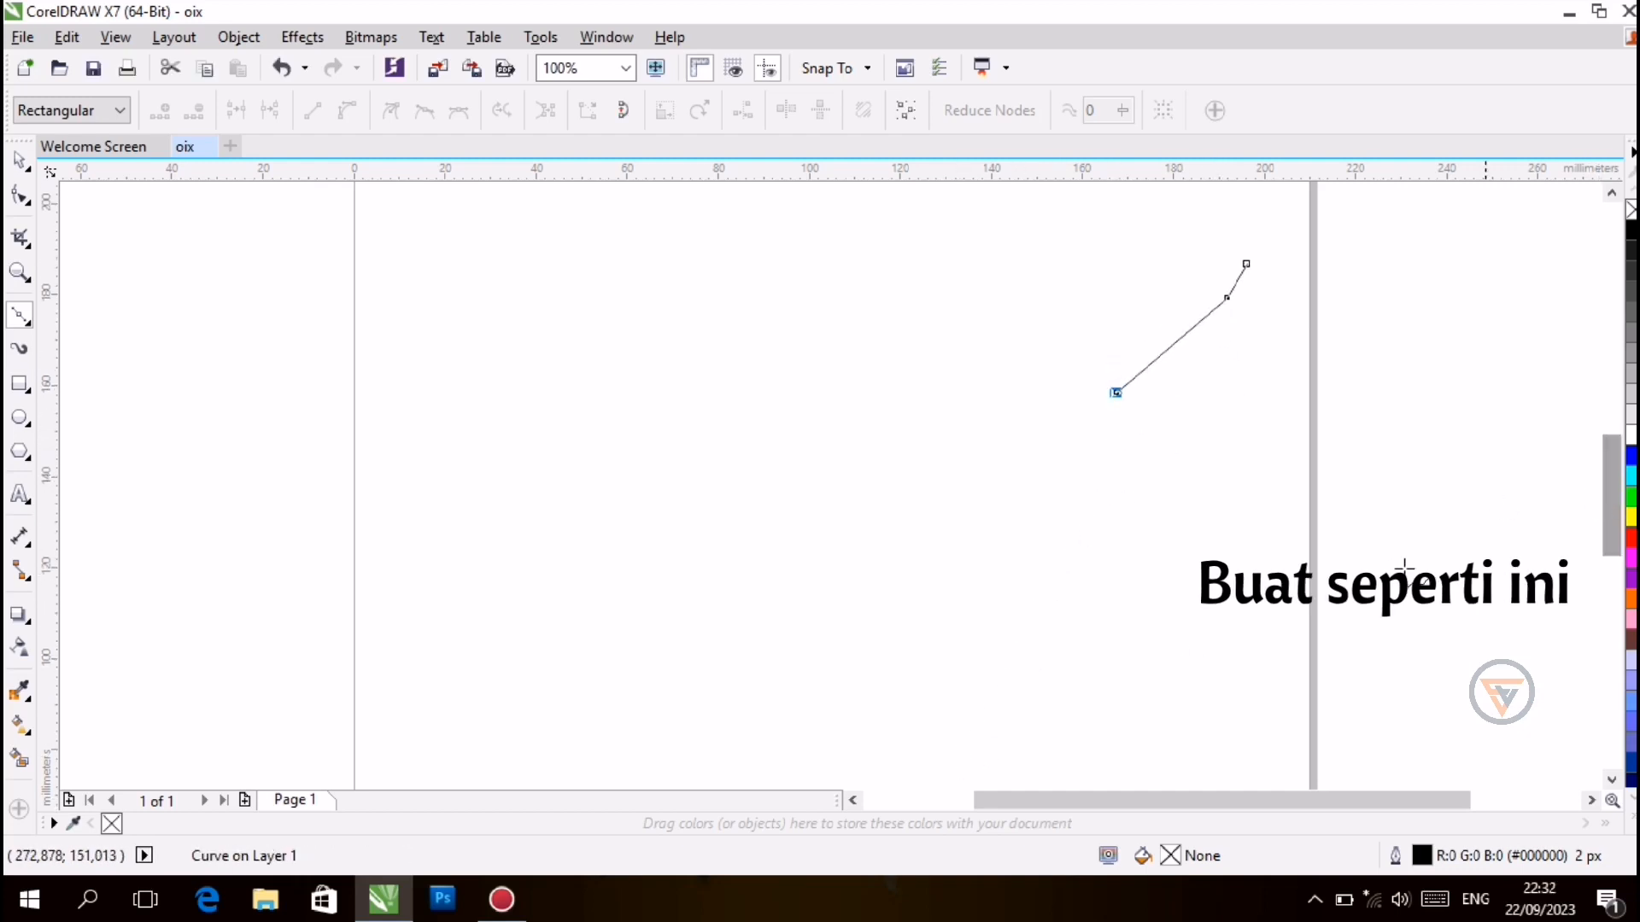
{"action": "left_click", "coordinate": [926, 742]}
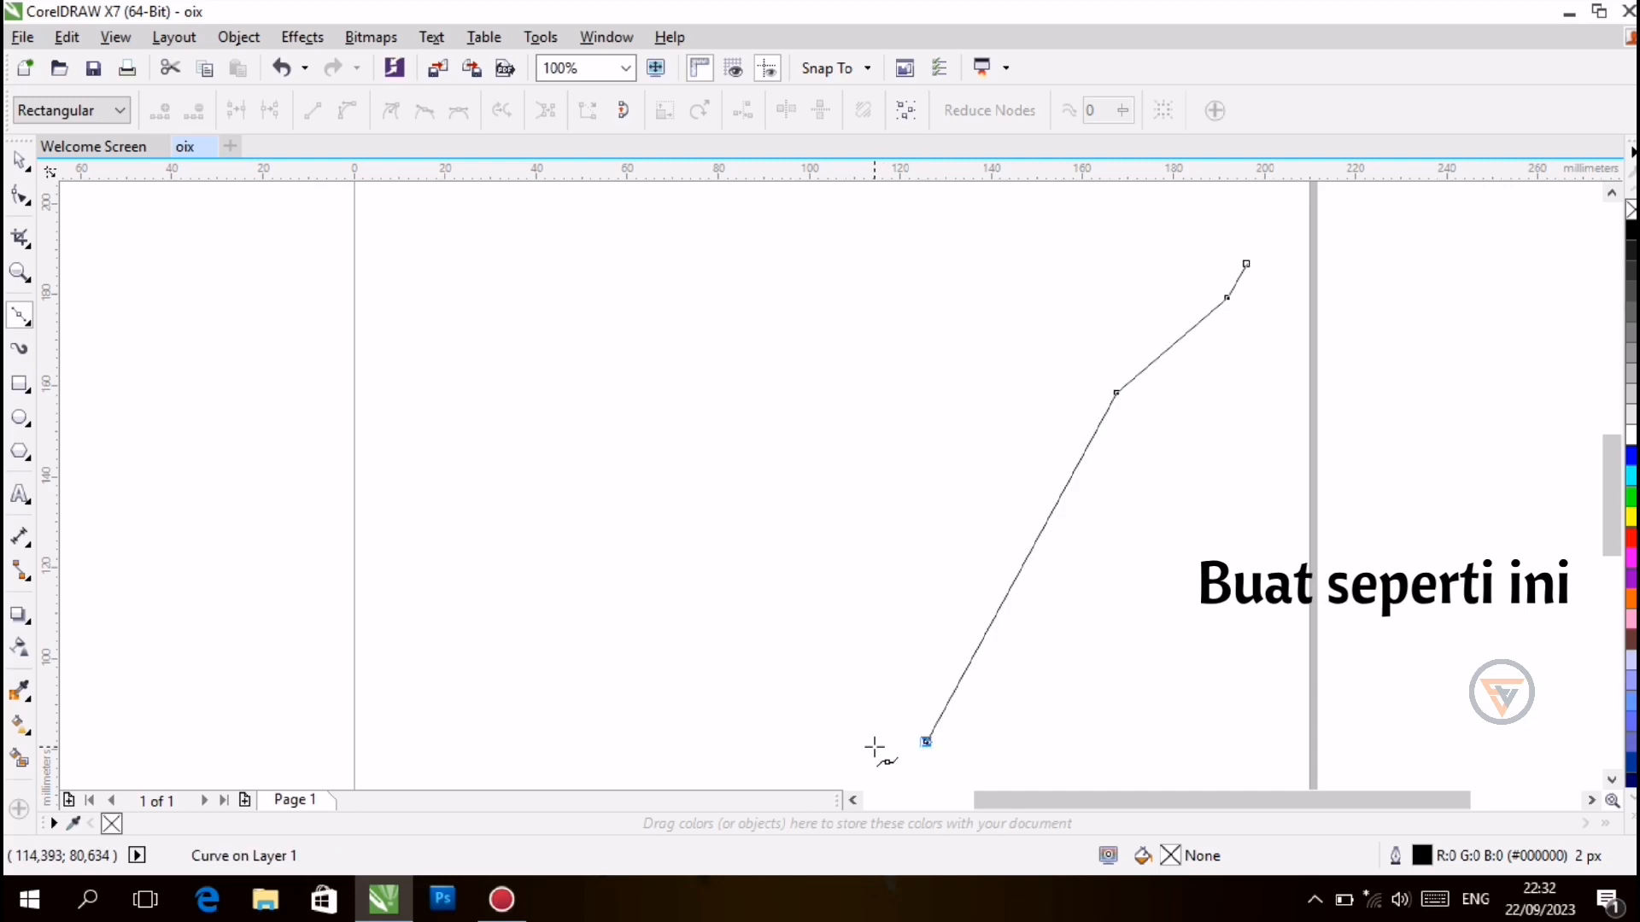
{"action": "left_click", "coordinate": [597, 742]}
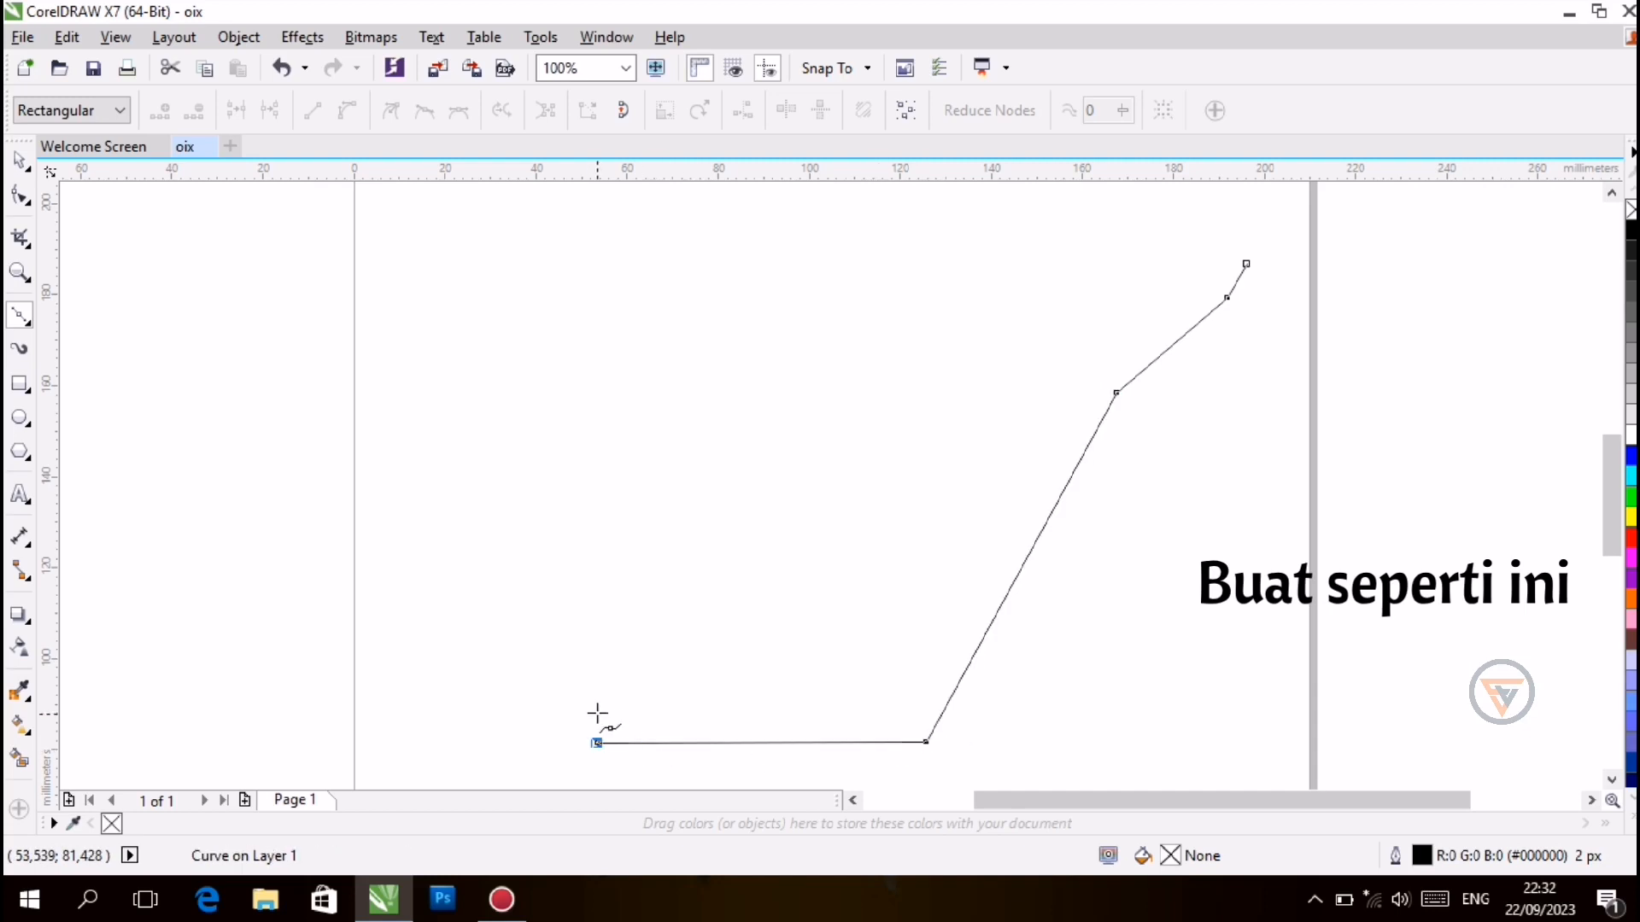
Continue the Bézier outline up the back of the neck as a zigzag of pointed feathers
{"action": "left_click", "coordinate": [640, 695]}
{"action": "left_click", "coordinate": [664, 656]}
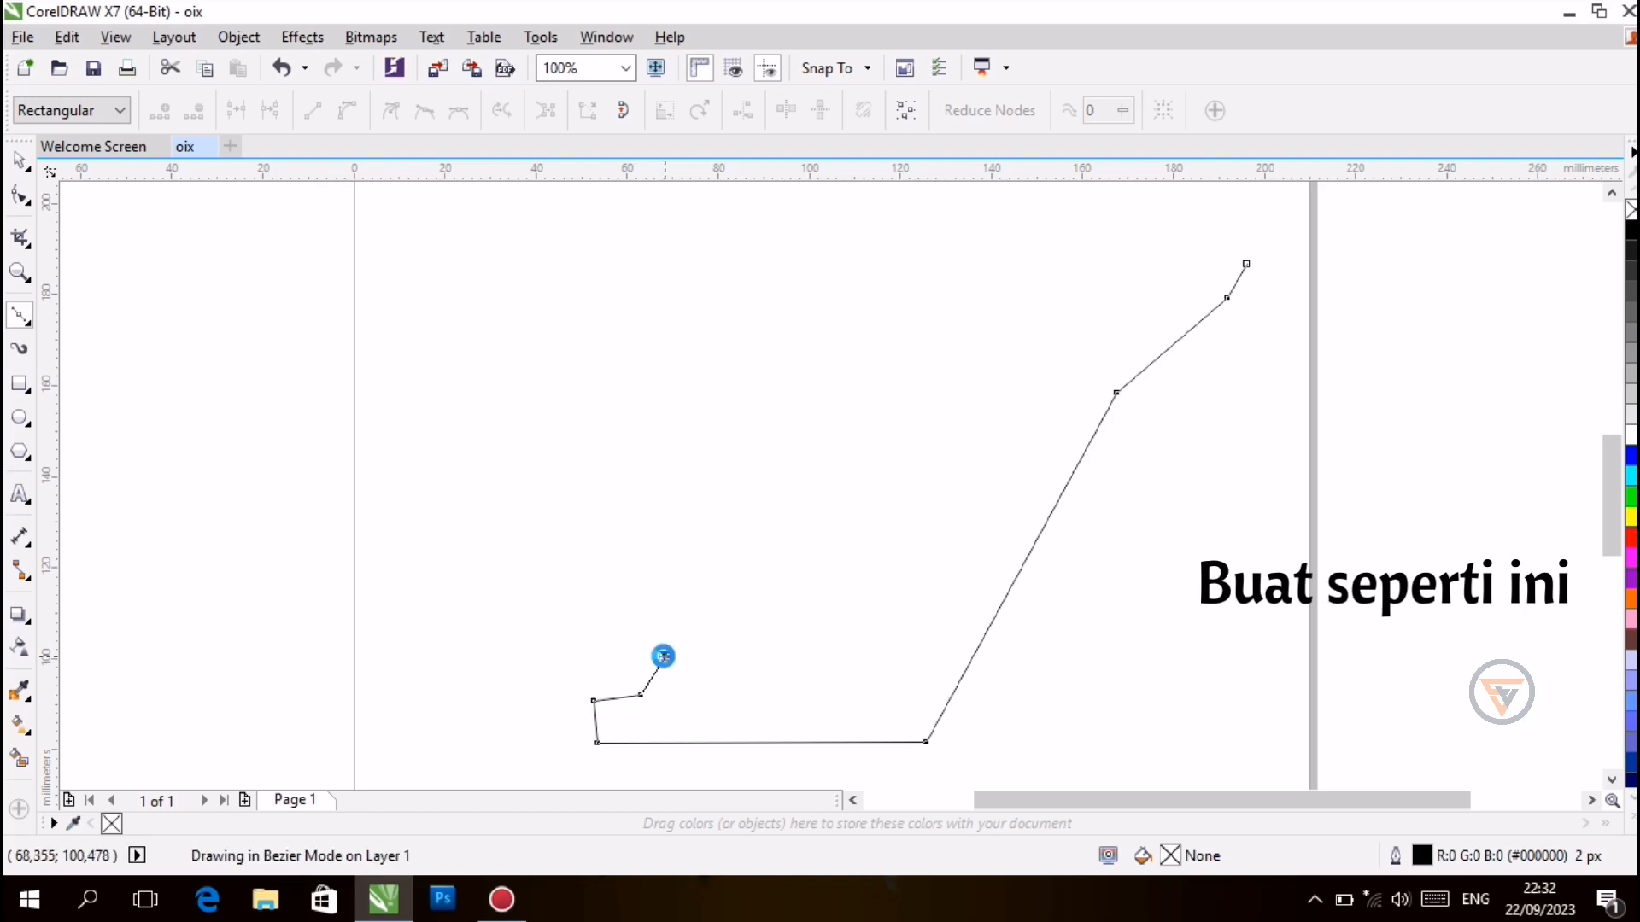
{"action": "left_click", "coordinate": [521, 657]}
{"action": "left_click", "coordinate": [410, 597]}
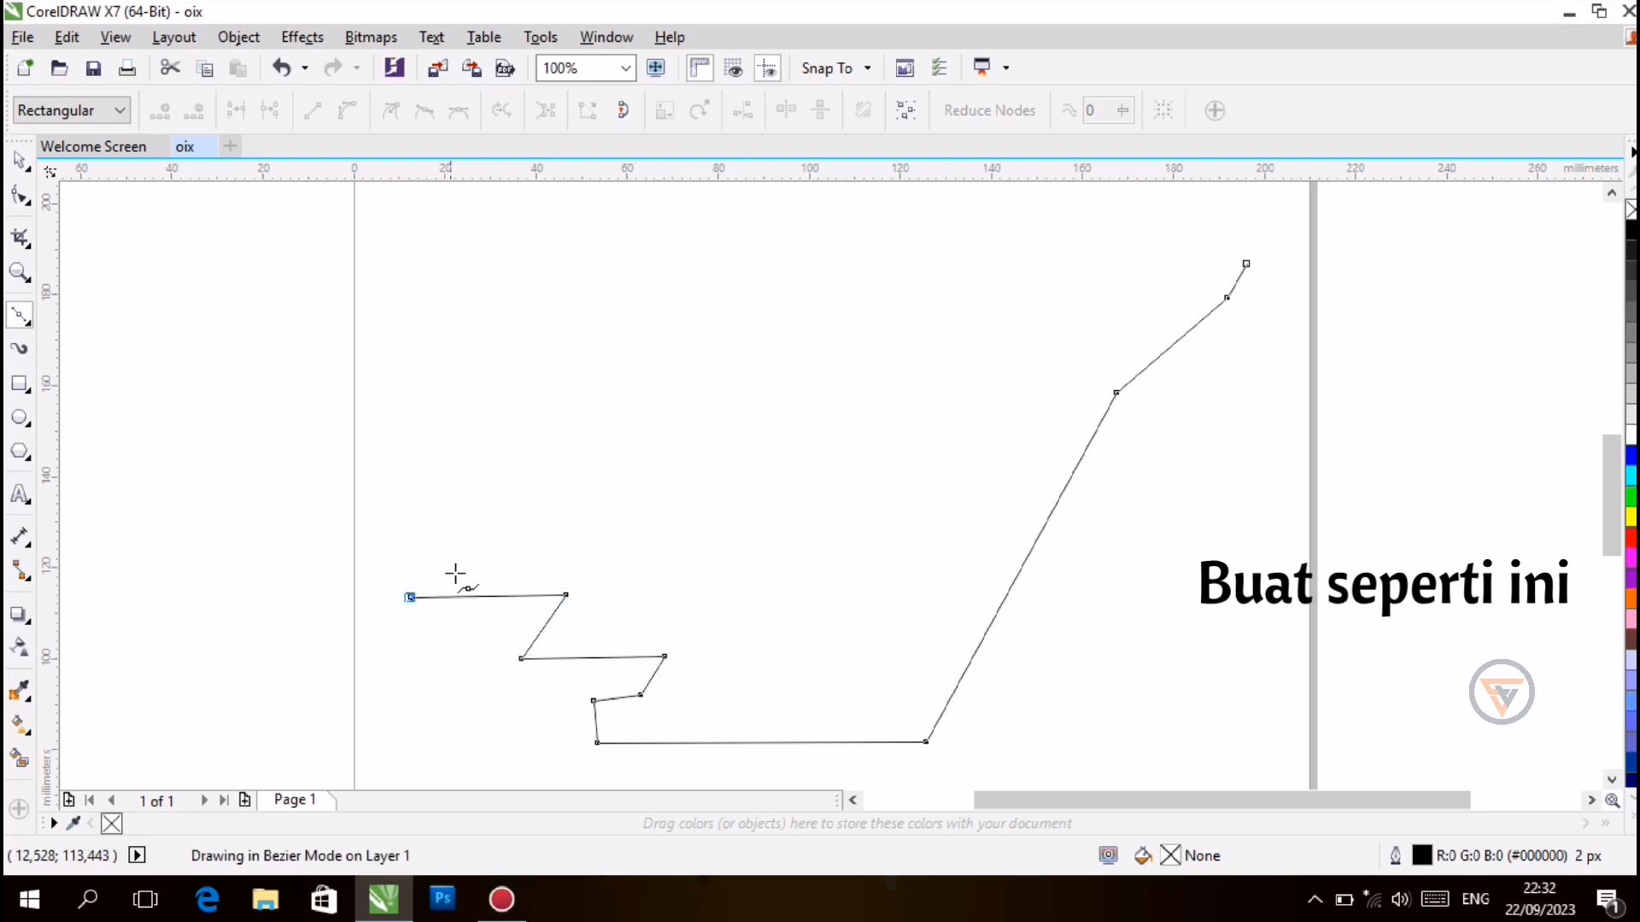
{"action": "left_click", "coordinate": [636, 482]}
{"action": "left_click", "coordinate": [437, 434]}
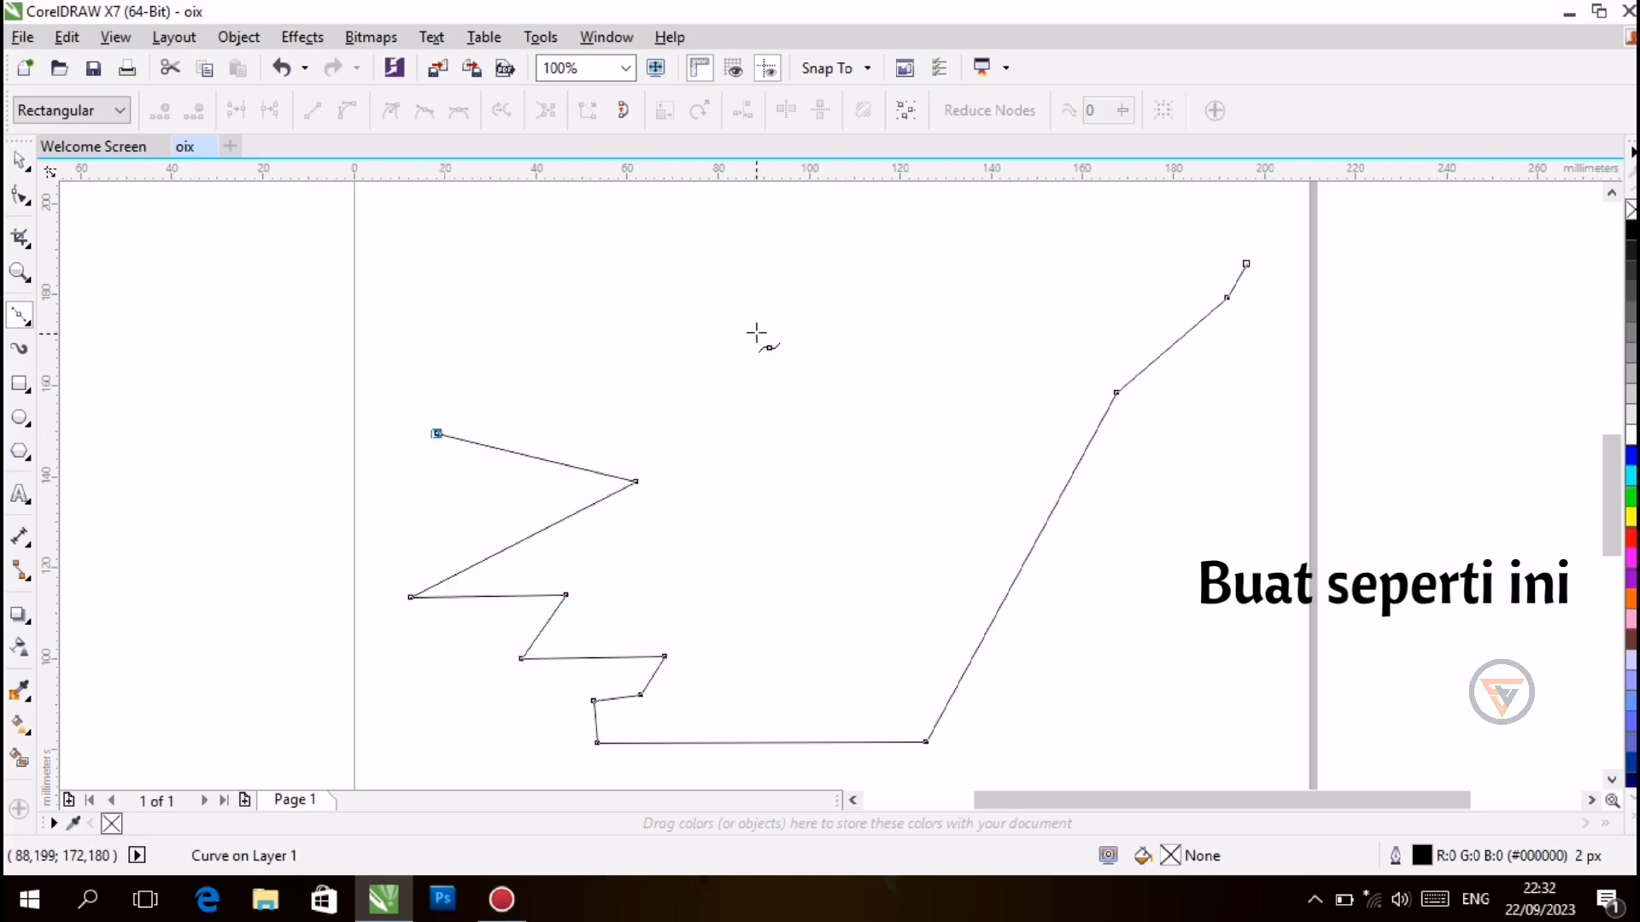
{"action": "left_click", "coordinate": [732, 342]}
{"action": "left_click", "coordinate": [591, 283]}
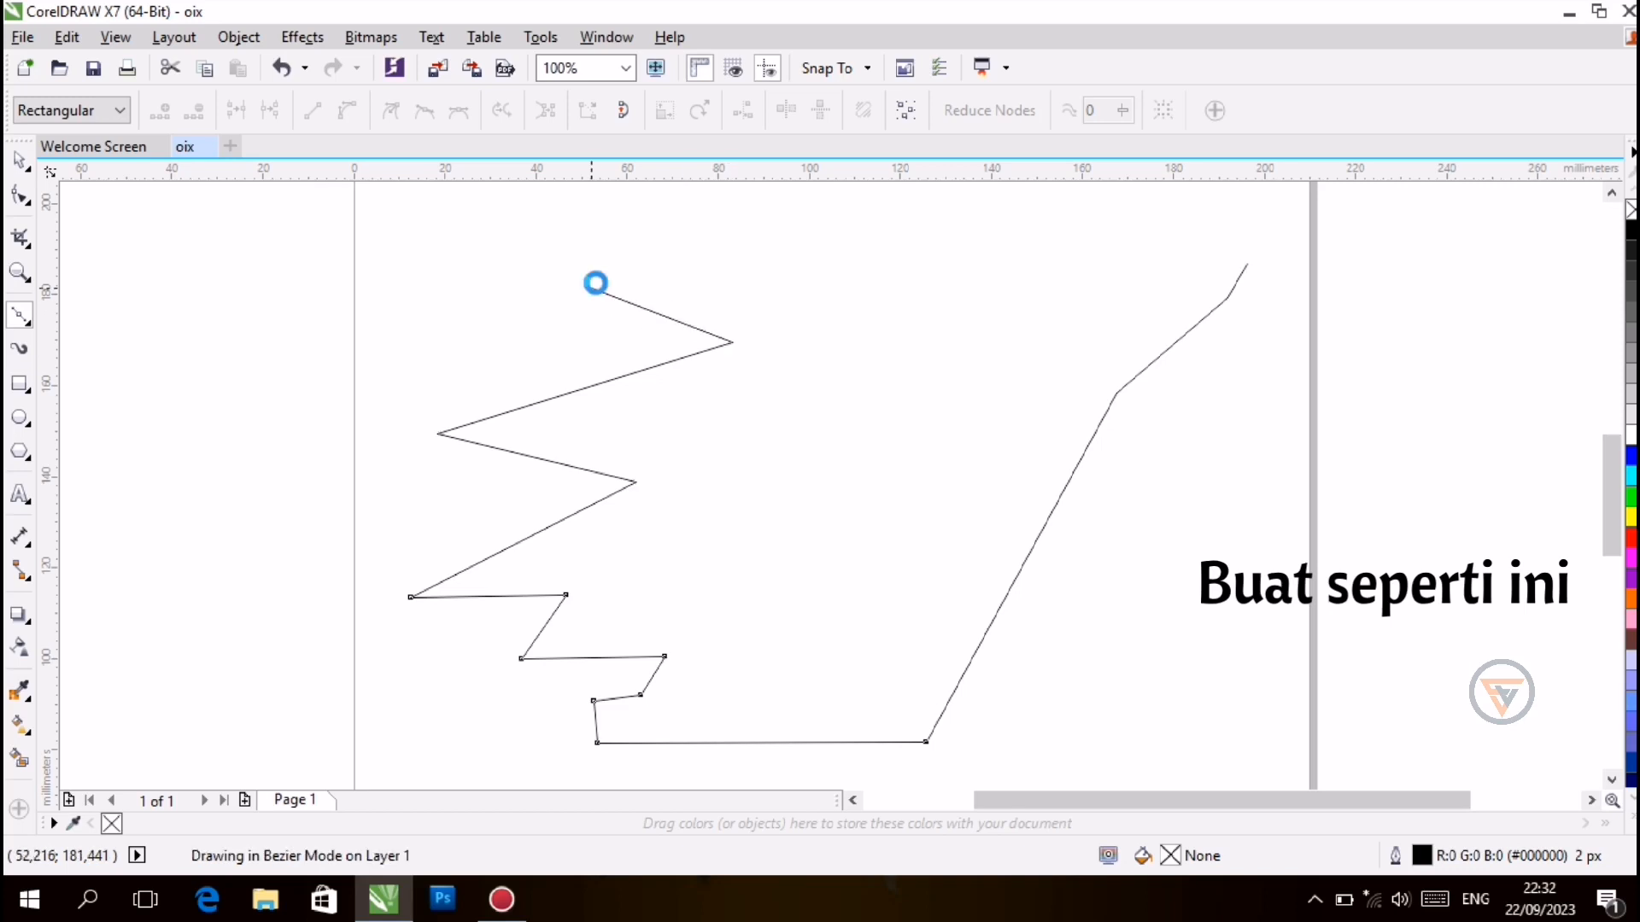
{"action": "left_click", "coordinate": [783, 256]}
Continue the outline through the top feather and over the forehead, and close it at the beak-tip starting node
{"action": "scroll", "coordinate": [1613, 468], "scroll_direction": "up", "scroll_amount": 2}
{"action": "scroll", "coordinate": [1613, 468], "scroll_direction": "up", "scroll_amount": 1}
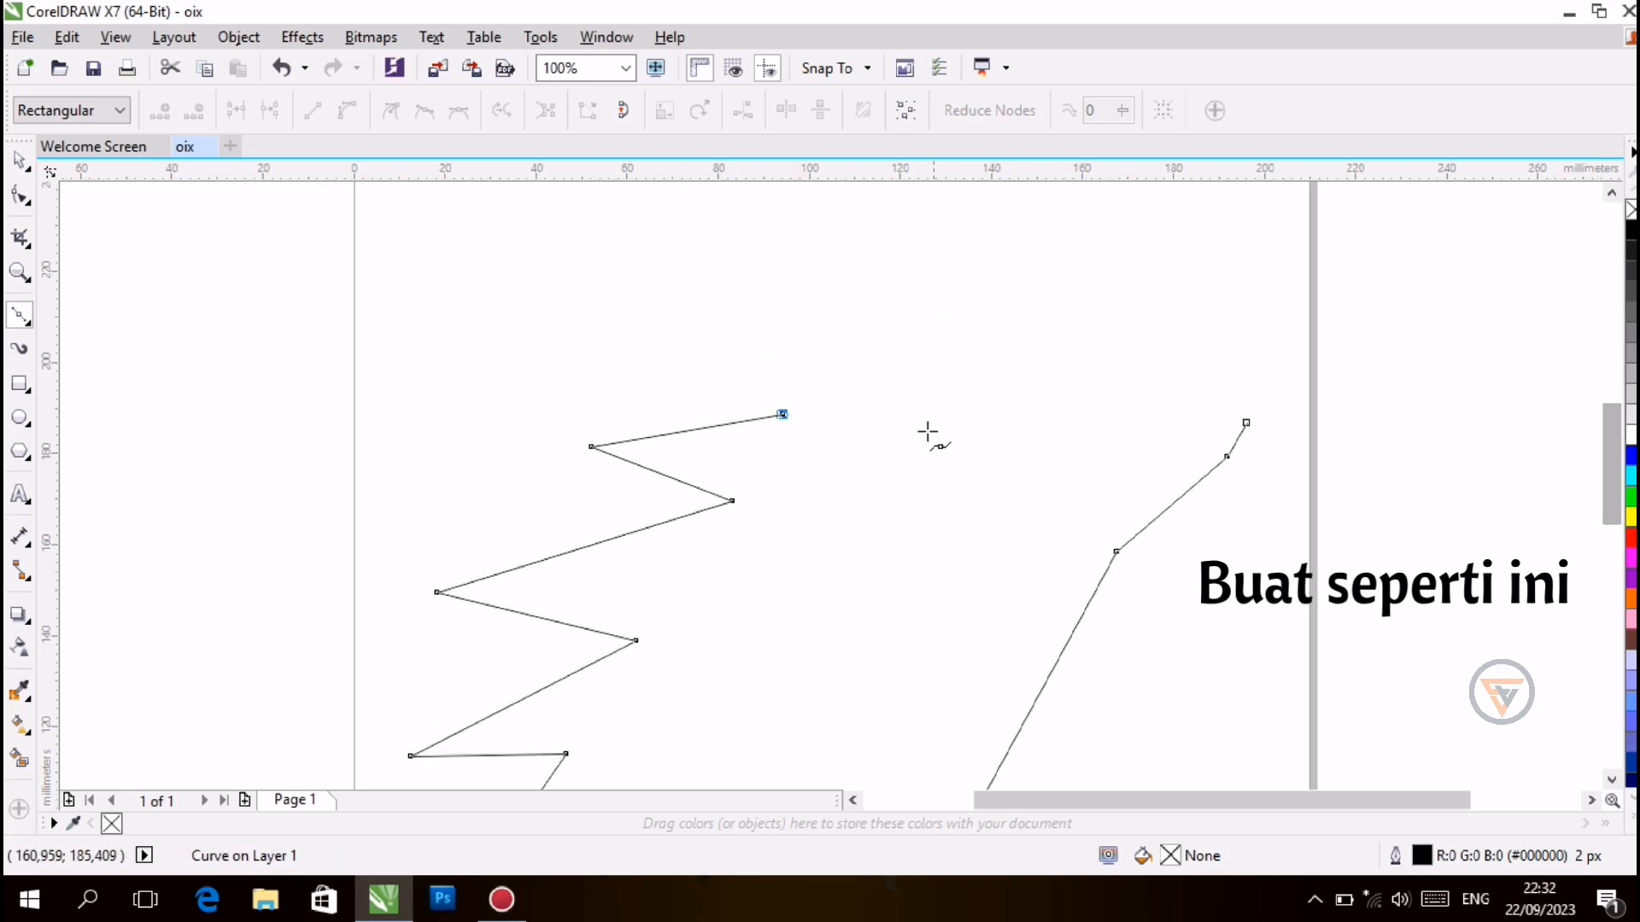
{"action": "left_click", "coordinate": [698, 318]}
{"action": "left_click", "coordinate": [947, 340]}
{"action": "left_click", "coordinate": [916, 294]}
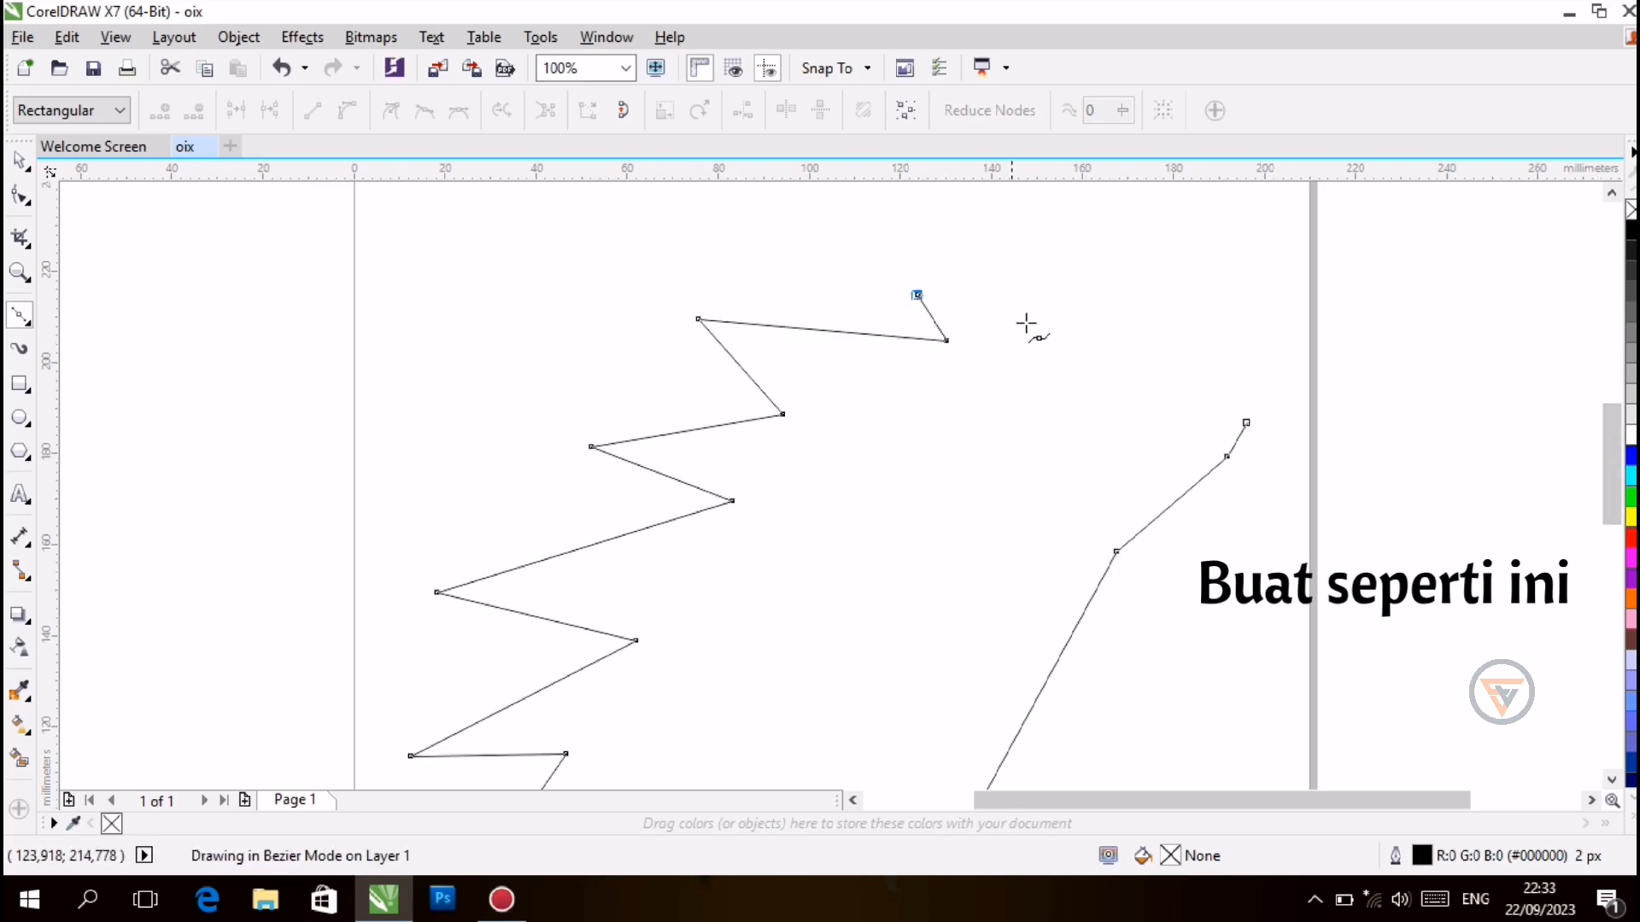
{"action": "left_click", "coordinate": [1125, 403]}
{"action": "left_click", "coordinate": [1246, 422]}
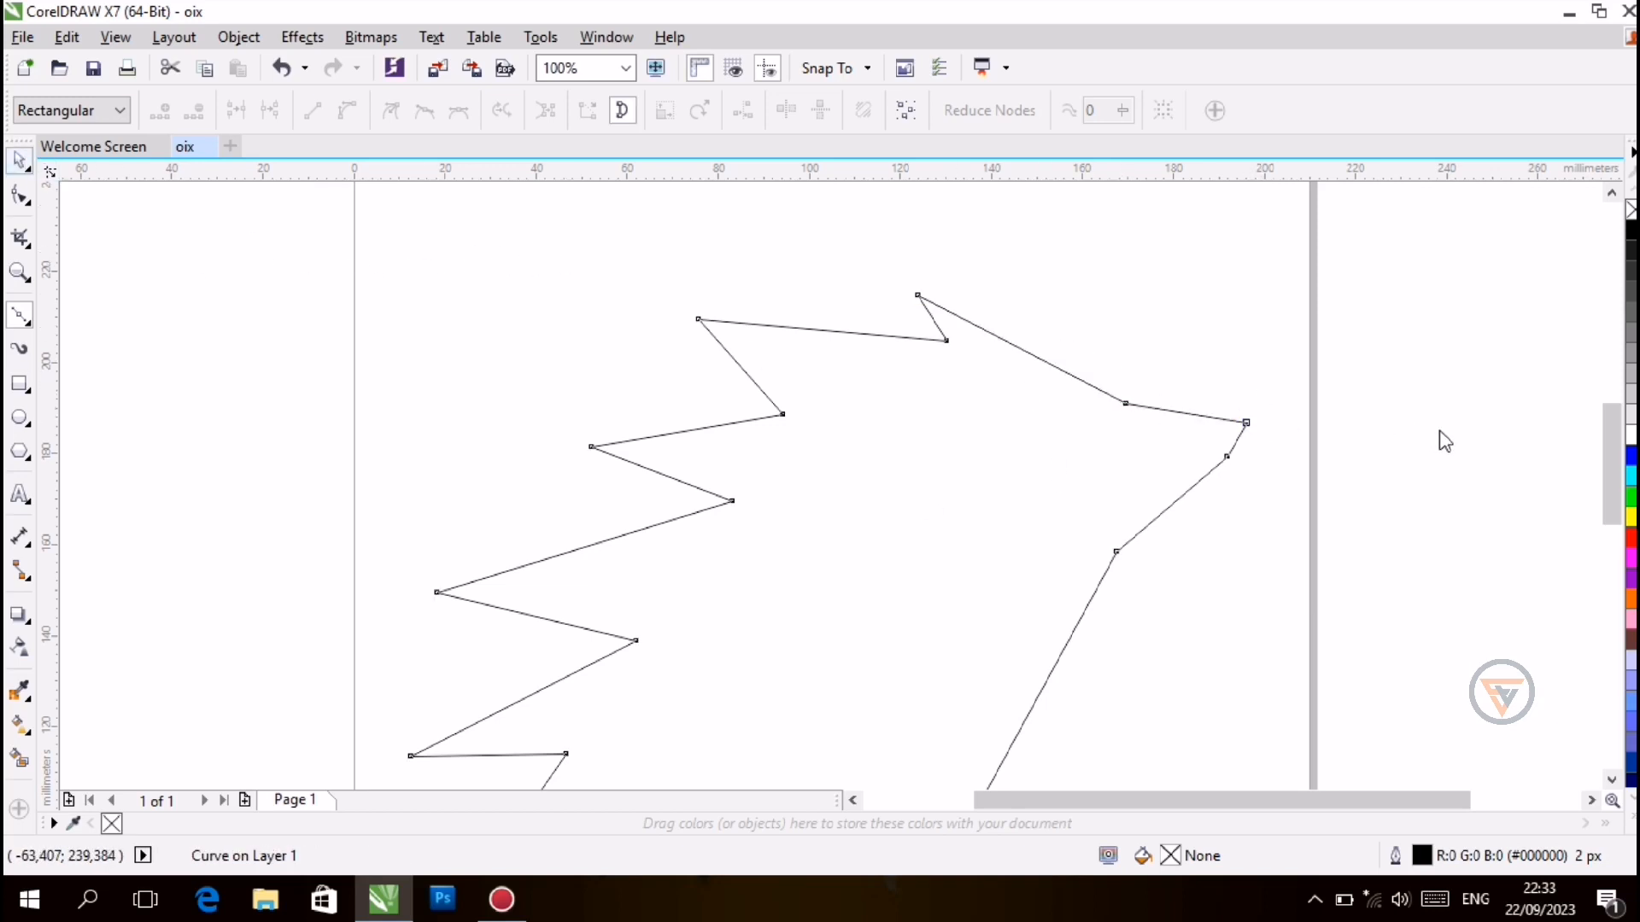
{"action": "key", "text": "space"}
With the Shape tool, convert the slanted line below the beak tip to a curve and bend it outward
{"action": "left_click_drag", "start_coordinate": [1615, 466], "coordinate": [1615, 489]}
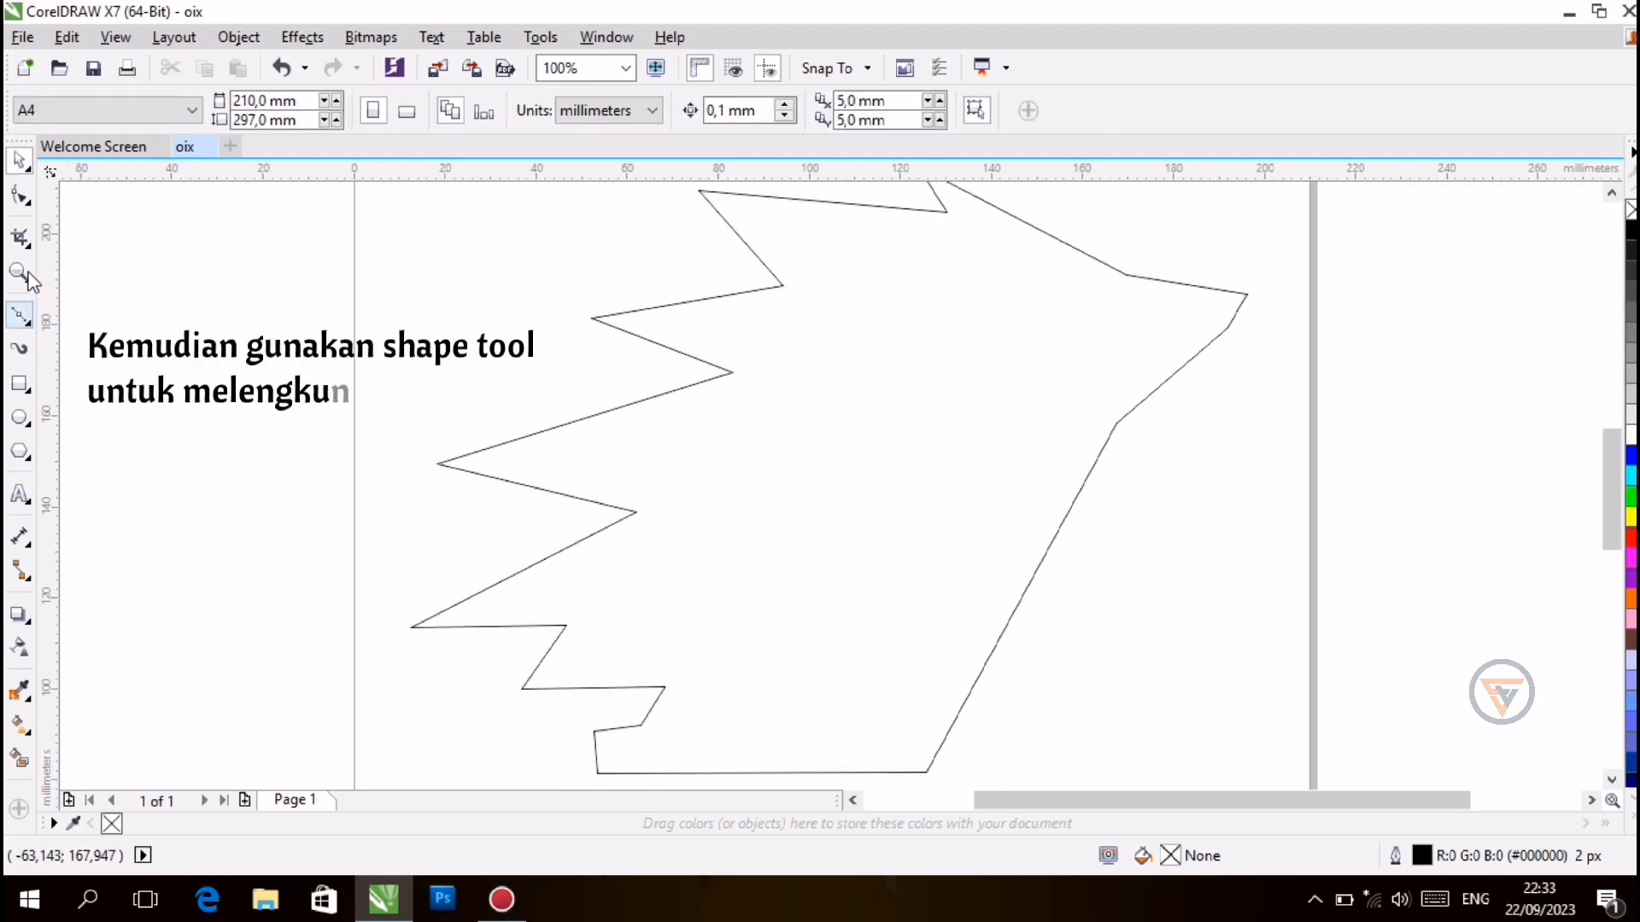
{"action": "left_click", "coordinate": [24, 198]}
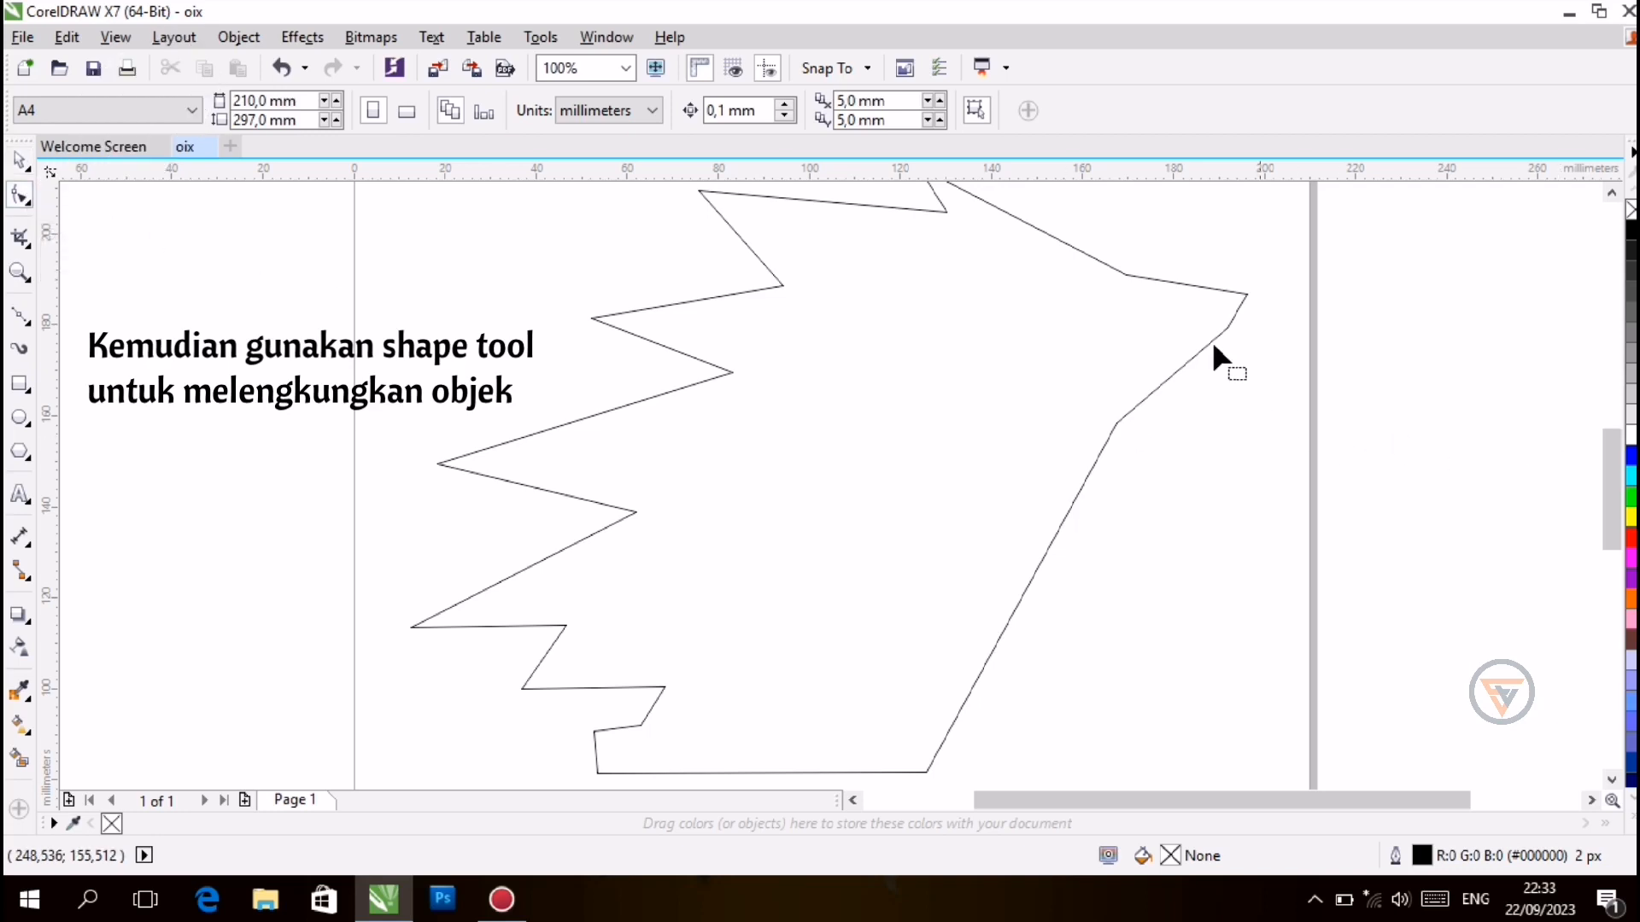
{"action": "left_click", "coordinate": [1177, 370]}
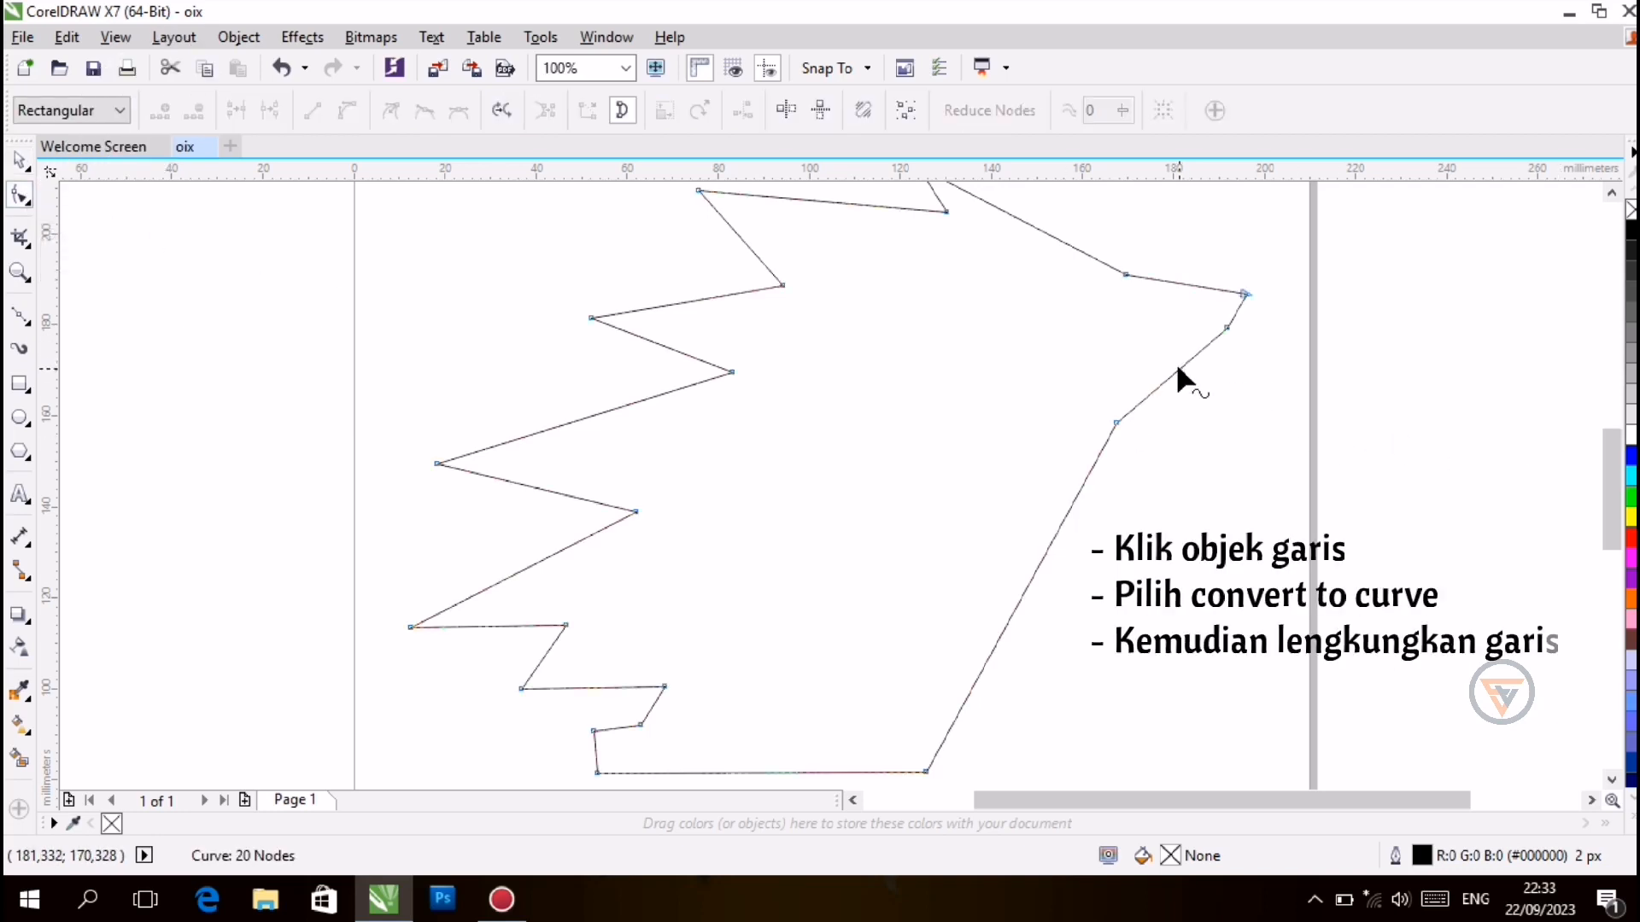
{"action": "left_click", "coordinate": [346, 109]}
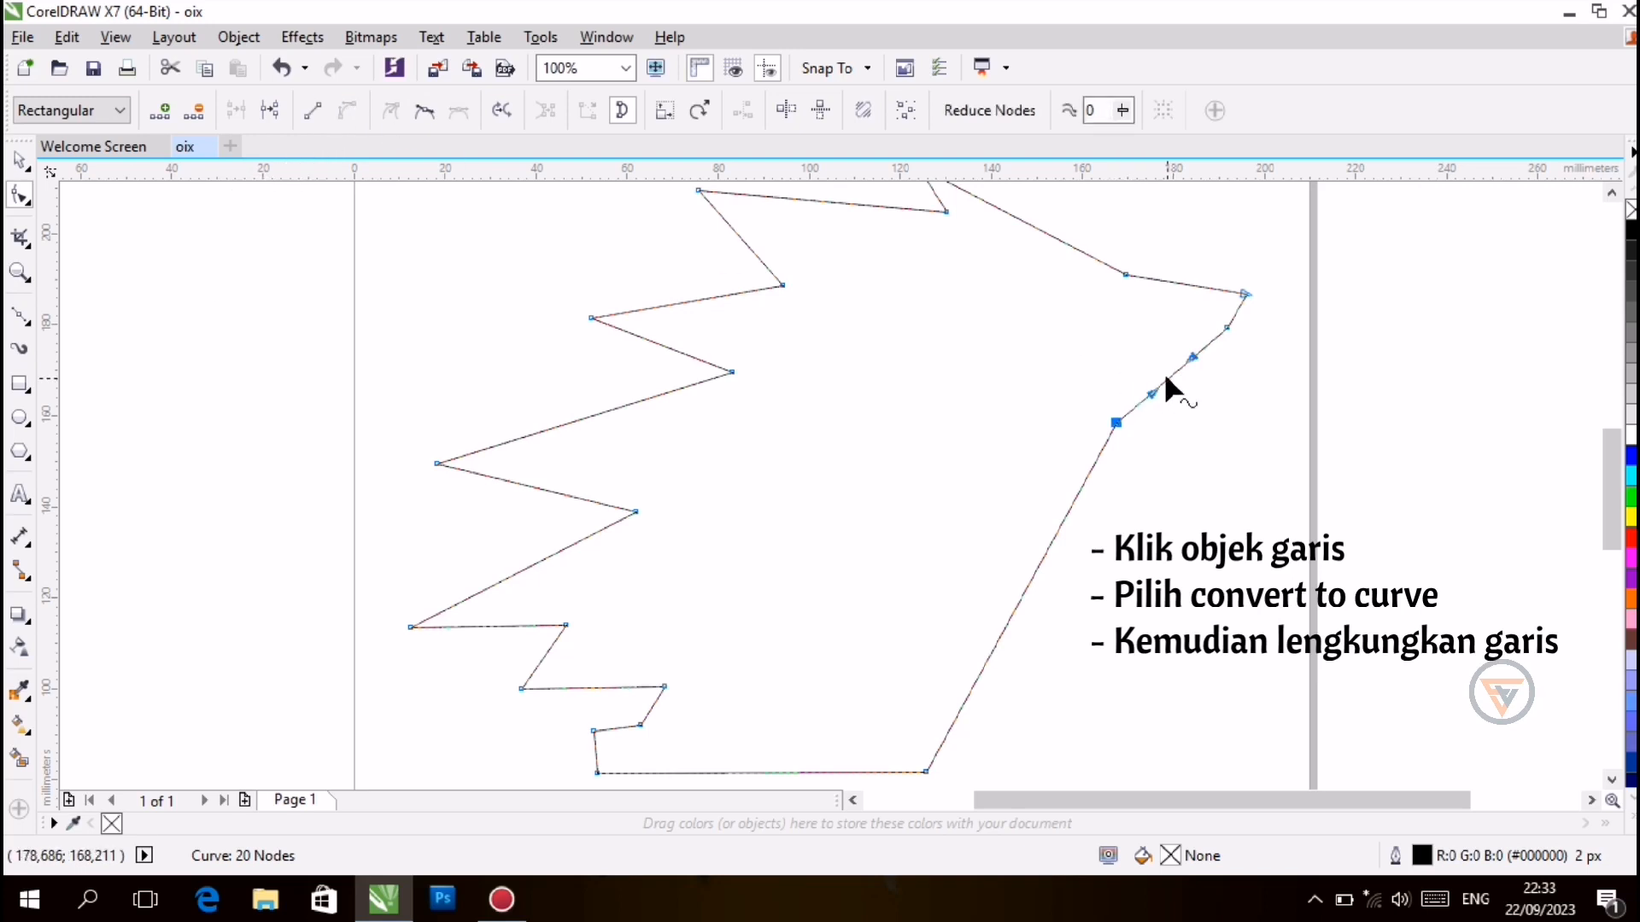
{"action": "left_click_drag", "start_coordinate": [1166, 381], "coordinate": [1172, 386]}
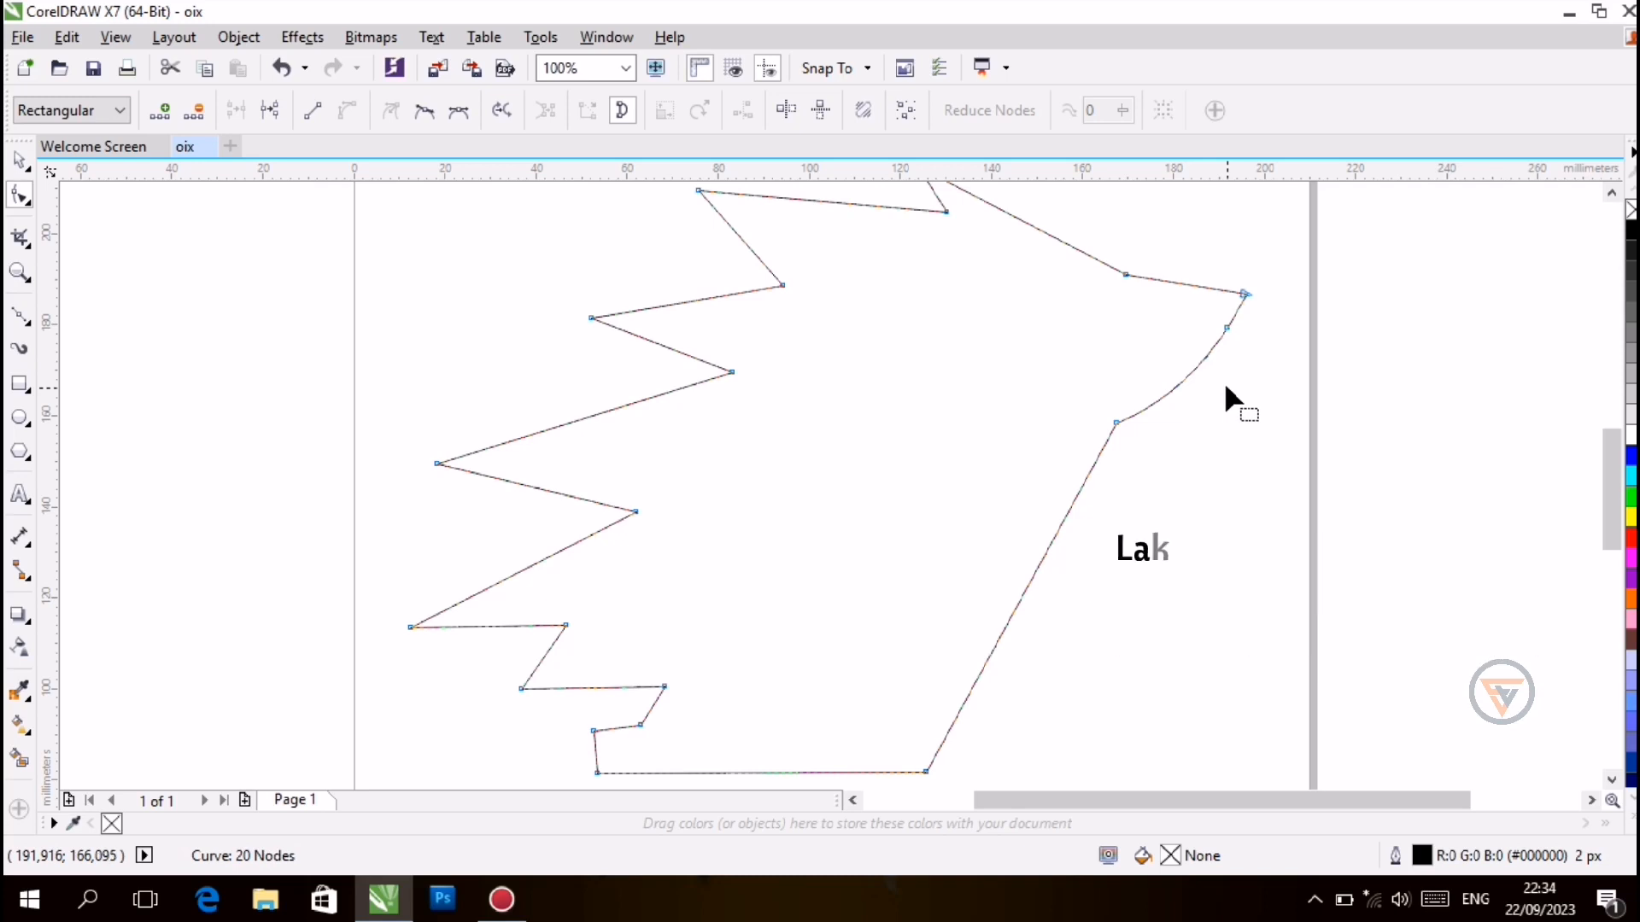
Convert the short line at the beak tip to a curve and bow it outward
{"action": "left_click", "coordinate": [1237, 308]}
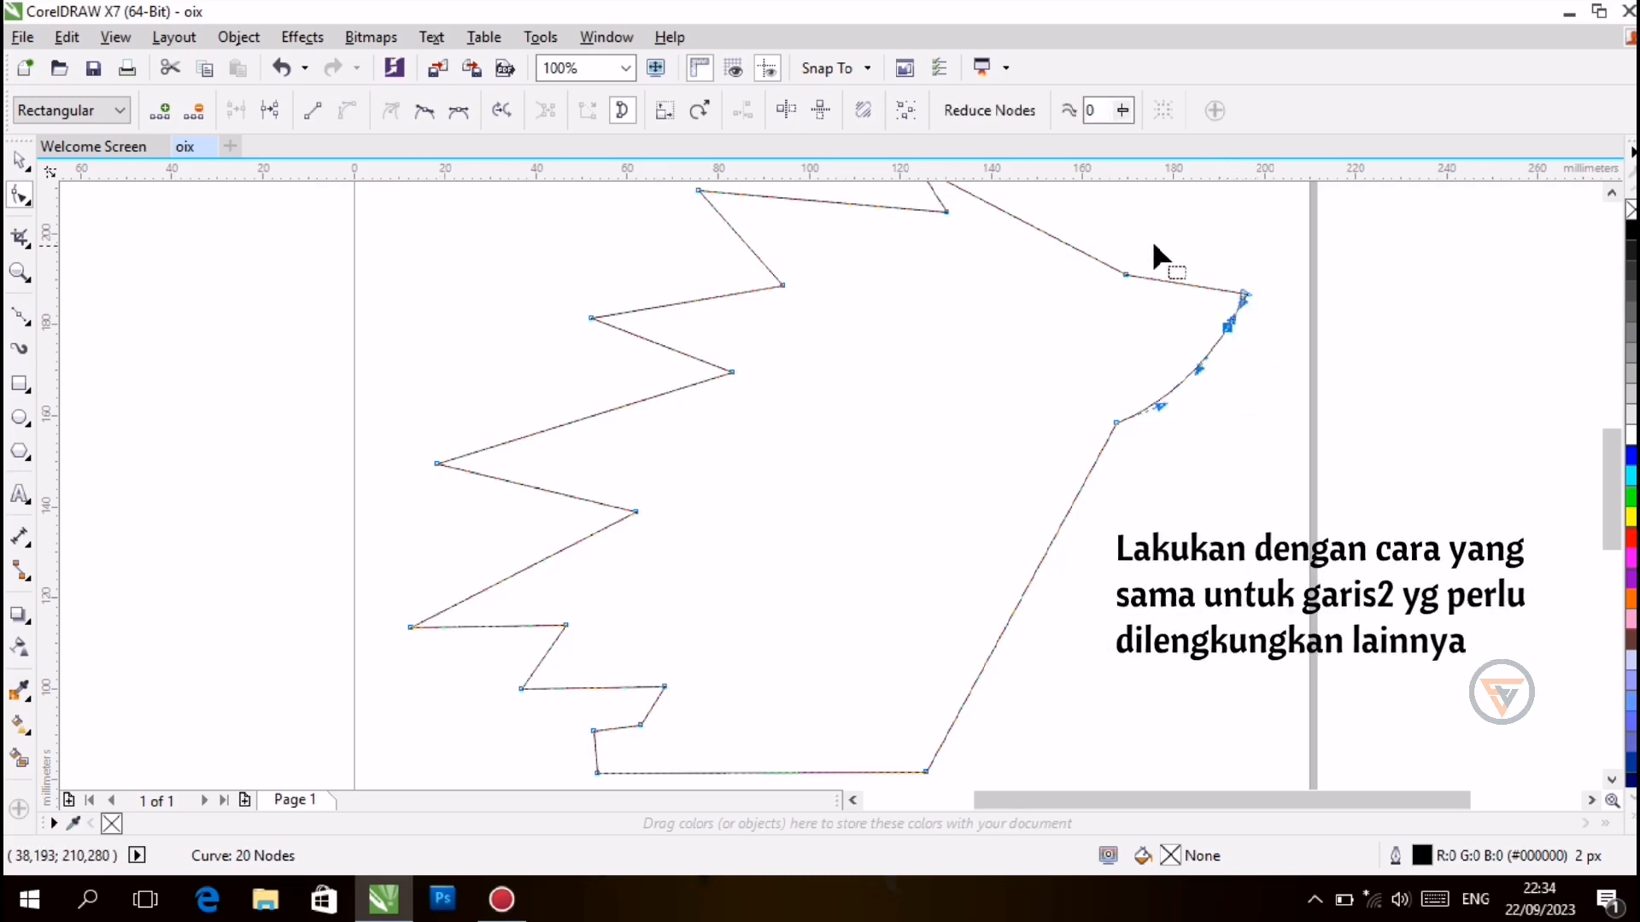
{"action": "left_click", "coordinate": [626, 68]}
{"action": "left_click", "coordinate": [598, 291]}
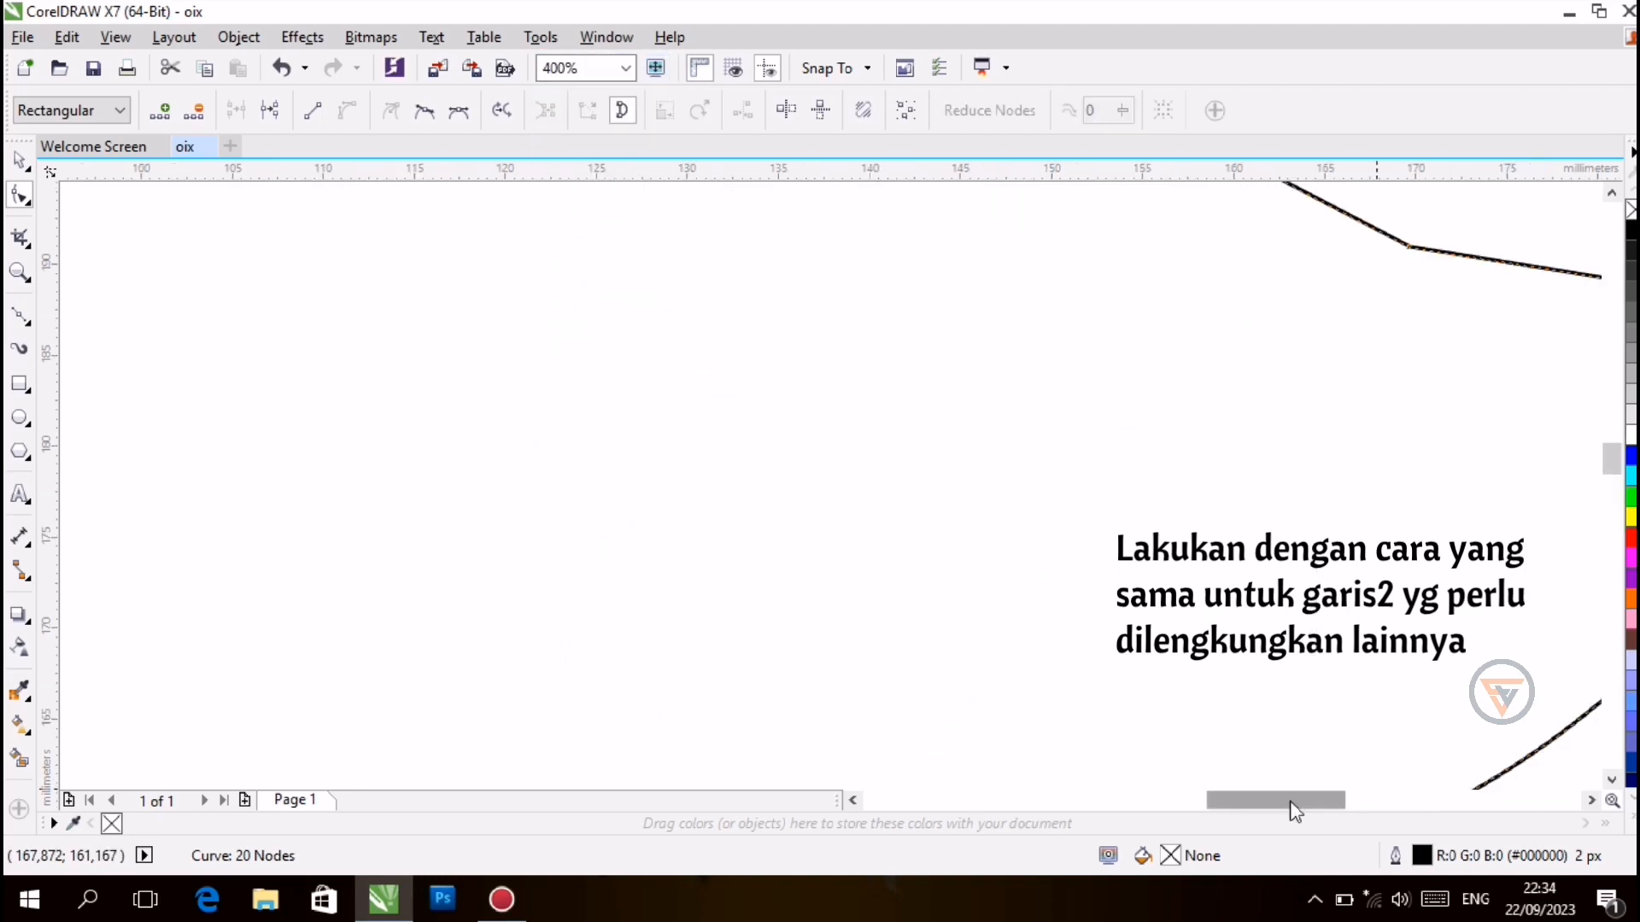
{"action": "scroll", "coordinate": [1229, 563], "scroll_direction": "right", "scroll_amount": 5}
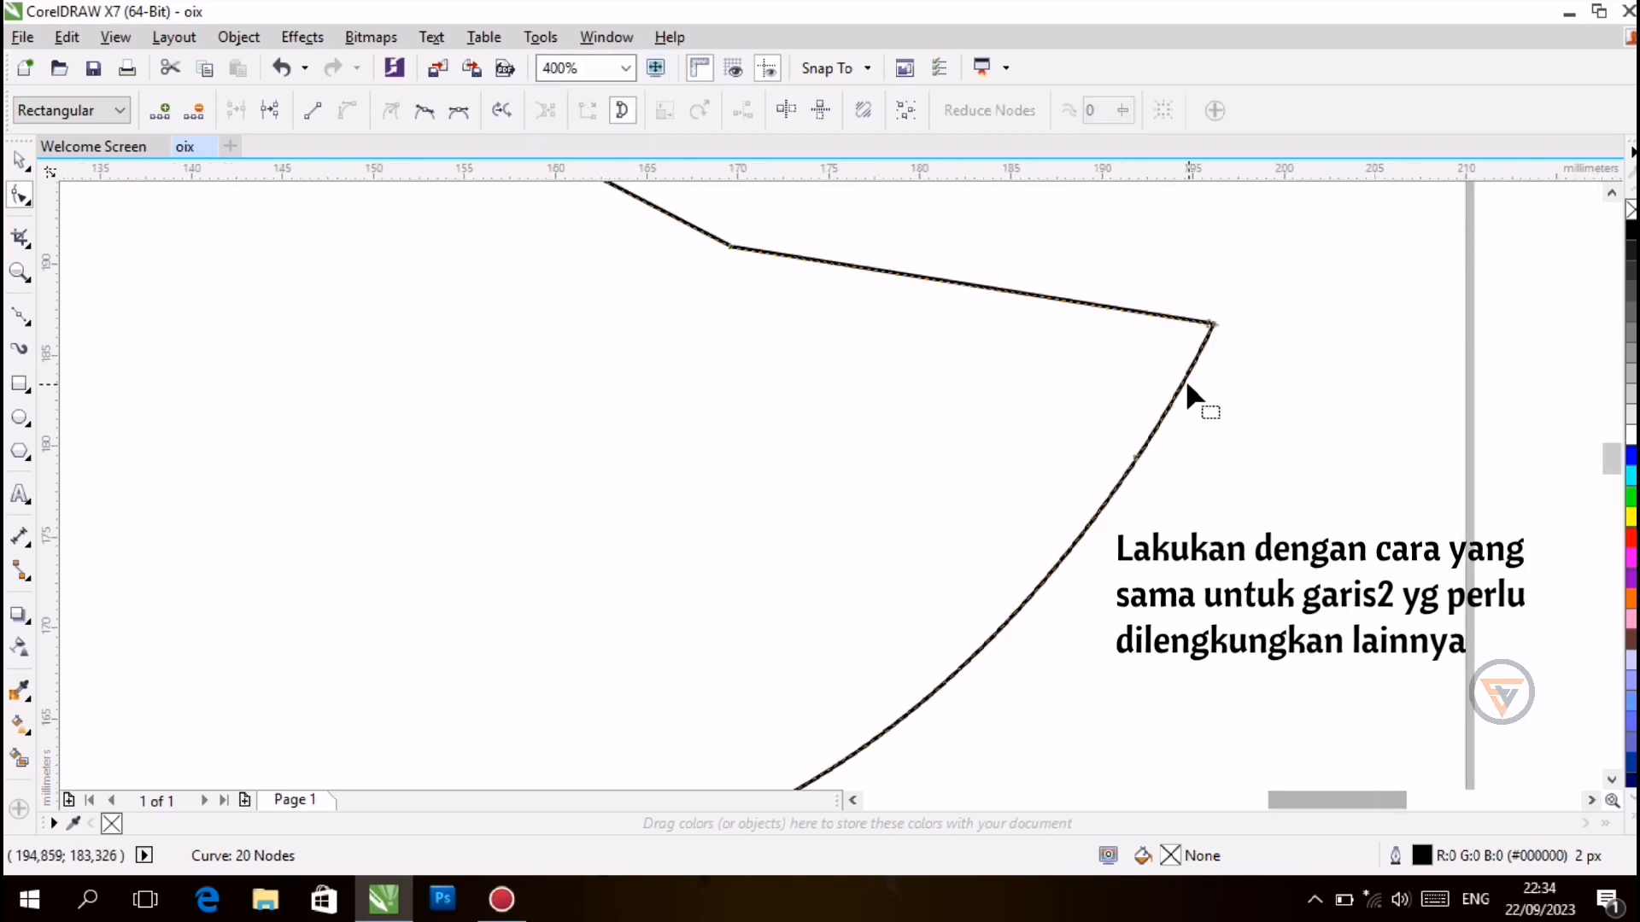
{"action": "mouse_move", "coordinate": [1180, 399]}
{"action": "left_mouse_down"}
{"action": "mouse_move", "coordinate": [1197, 425]}
{"action": "mouse_move", "coordinate": [1190, 407]}
{"action": "left_mouse_up"}
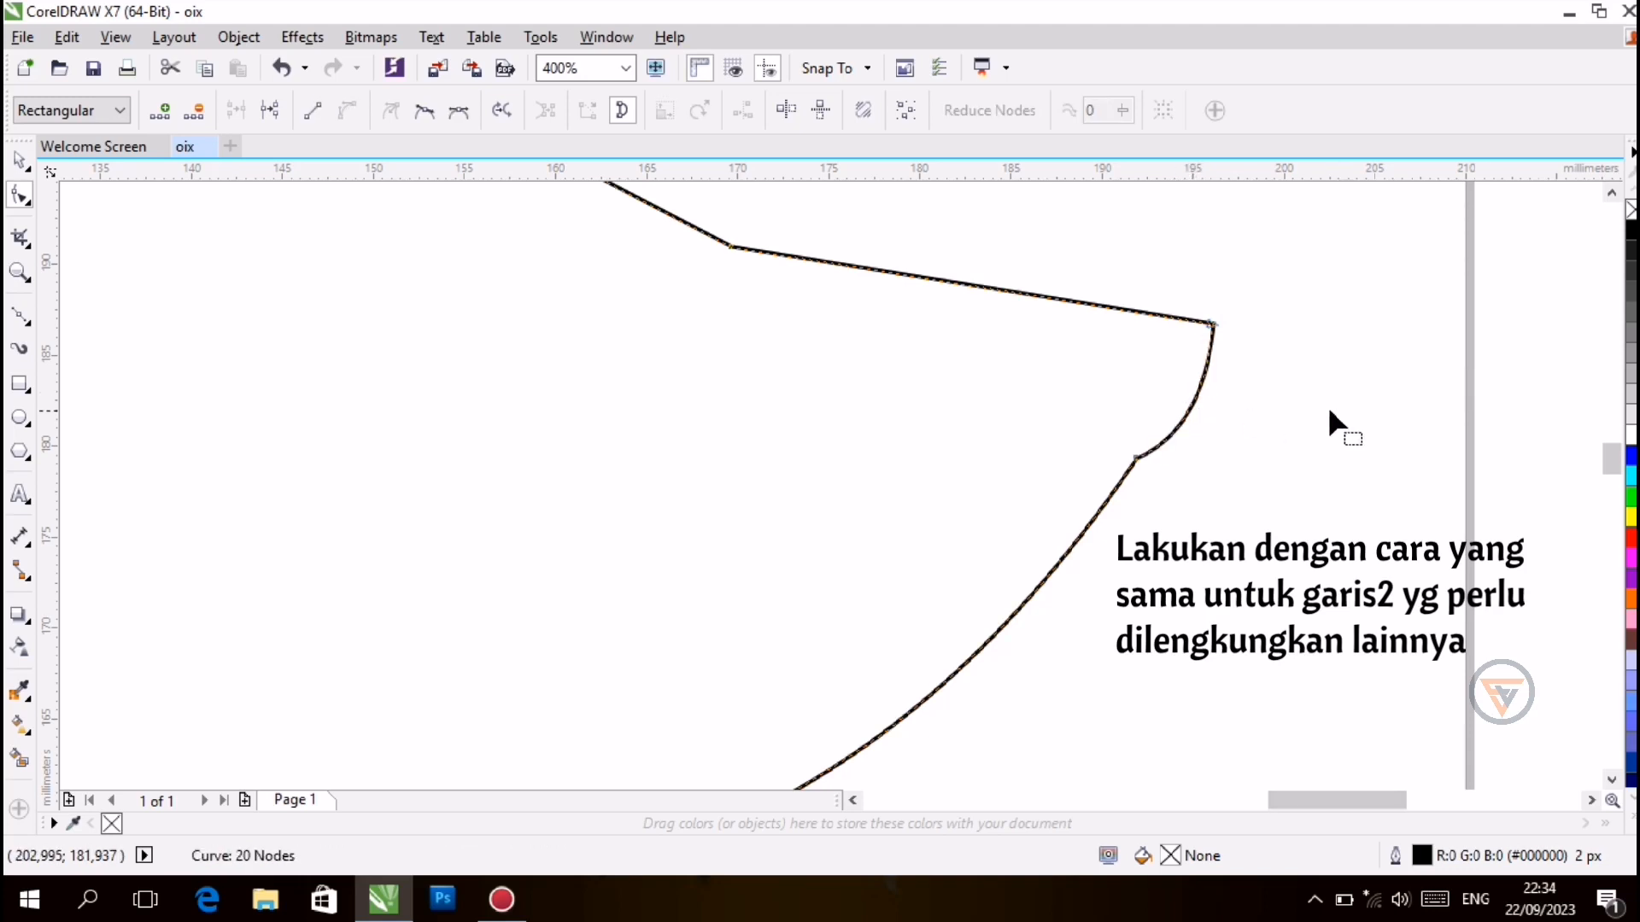
{"action": "left_click", "coordinate": [1137, 460]}
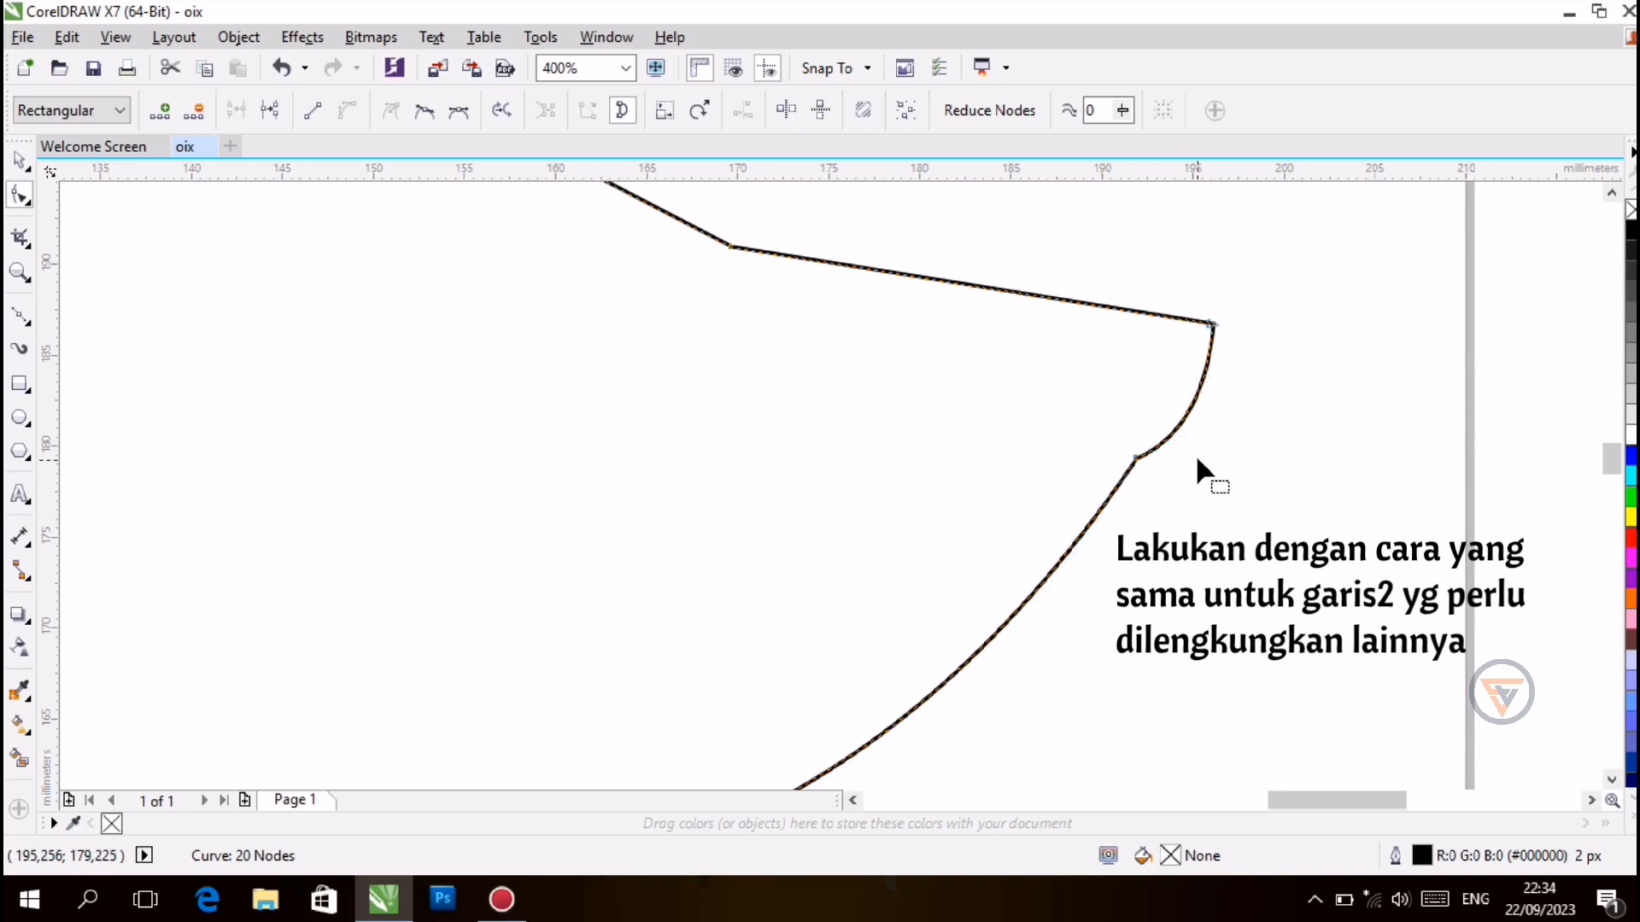
{"action": "left_click", "coordinate": [1197, 458]}
Arch the forehead and topmost feather lines upward, and reposition the notch node between them
{"action": "left_click", "coordinate": [626, 68]}
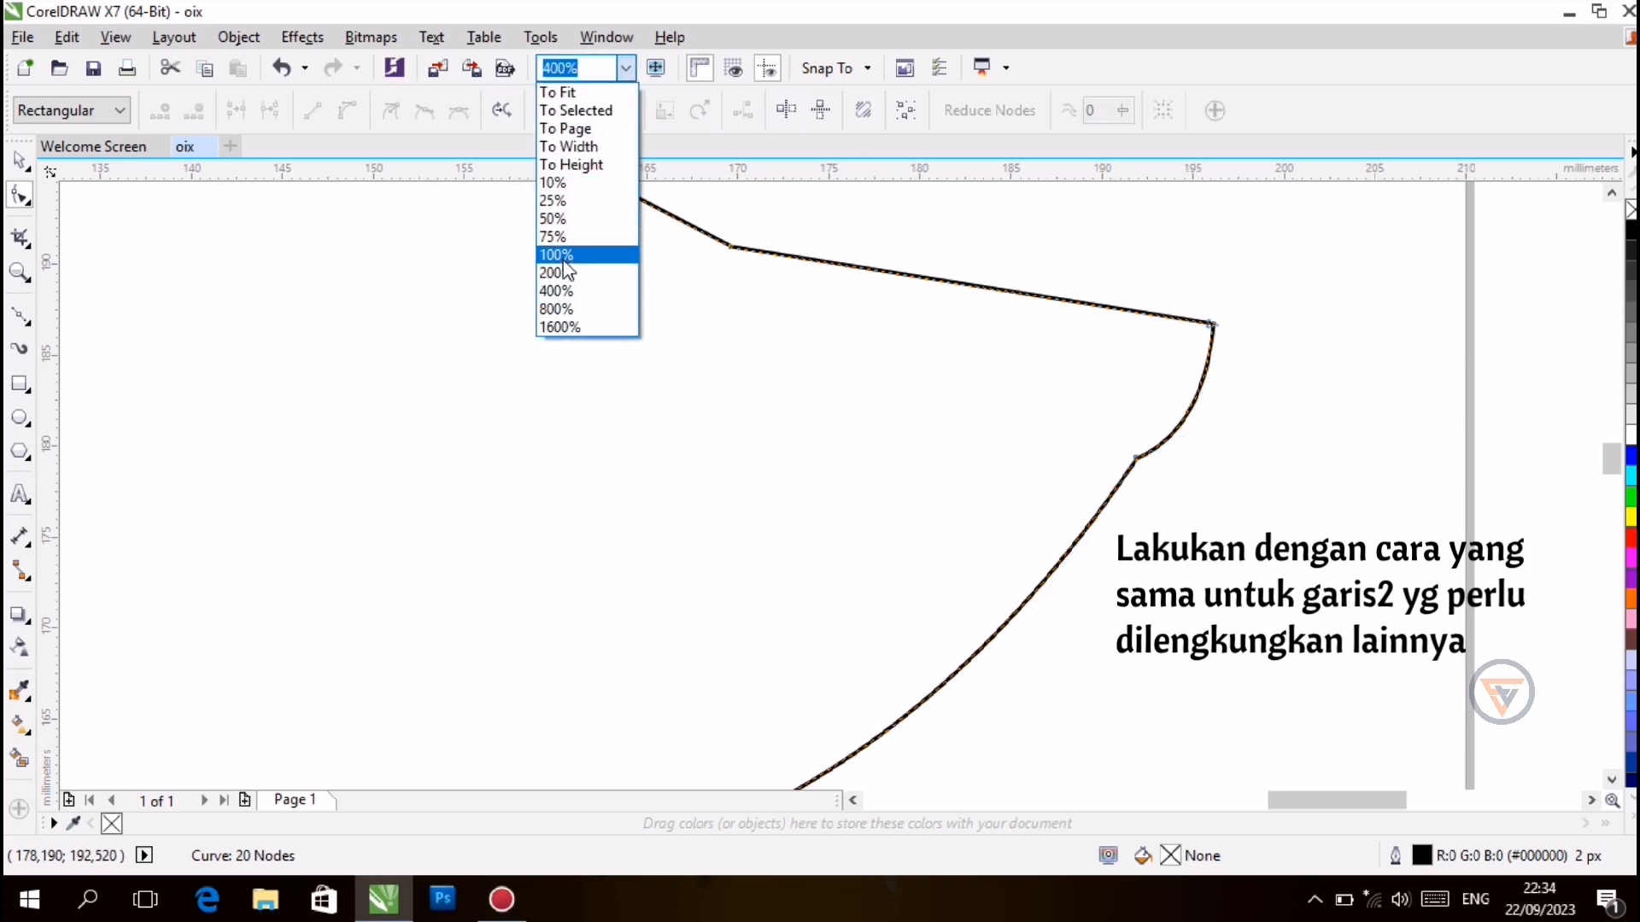
{"action": "left_click", "coordinate": [561, 254]}
{"action": "left_click_drag", "start_coordinate": [696, 370], "coordinate": [635, 350]}
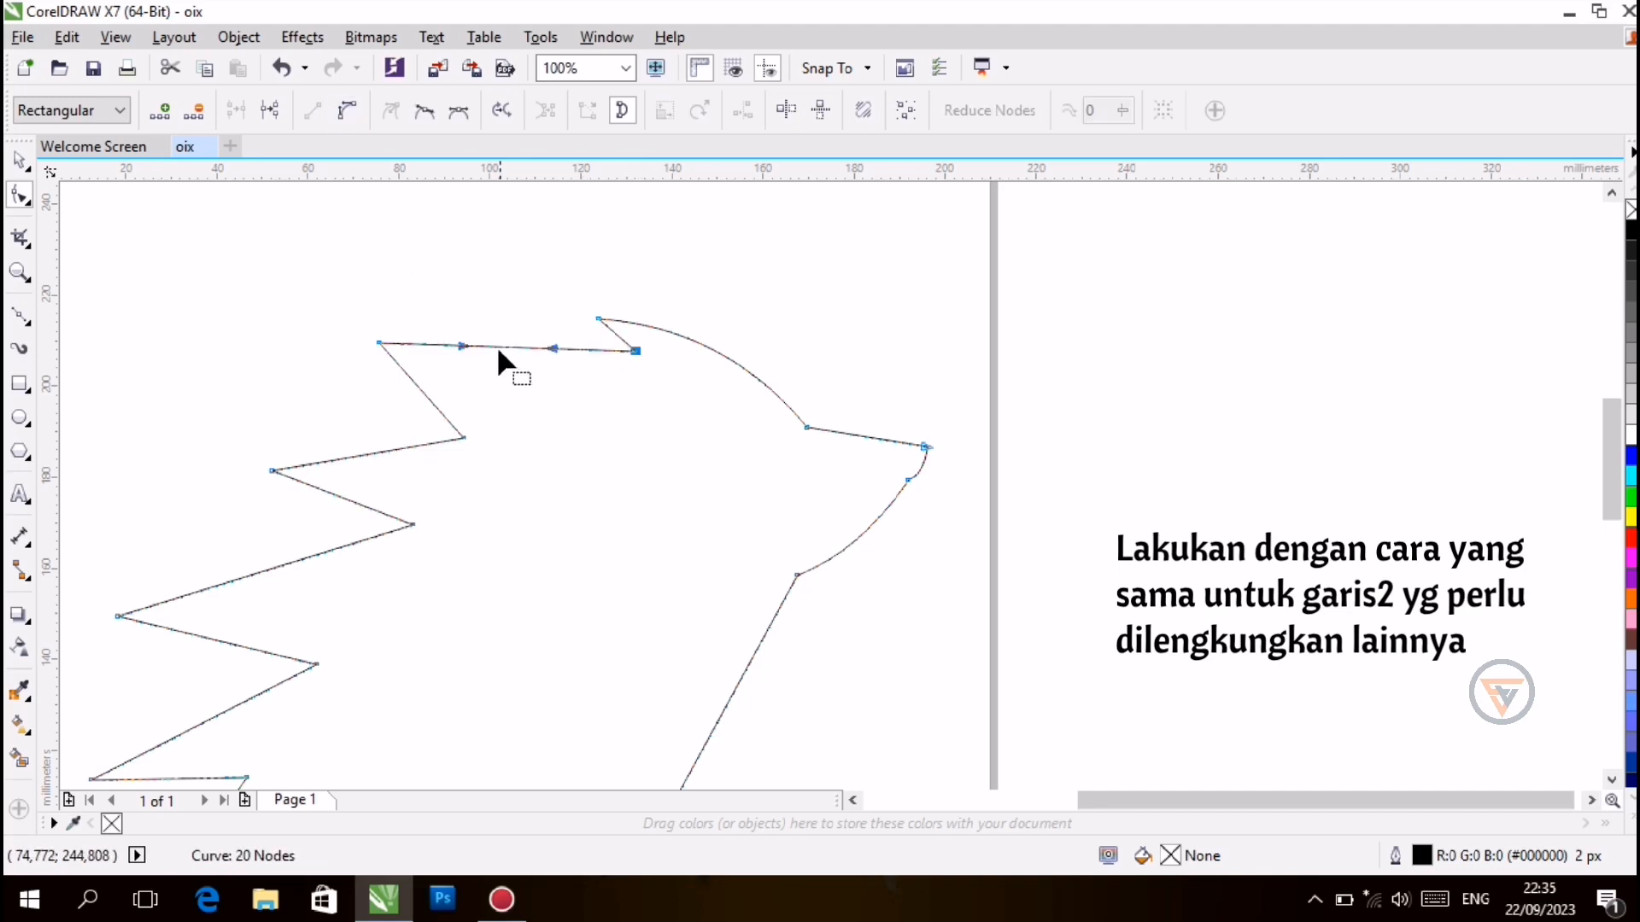
{"action": "left_click_drag", "start_coordinate": [493, 345], "coordinate": [496, 323]}
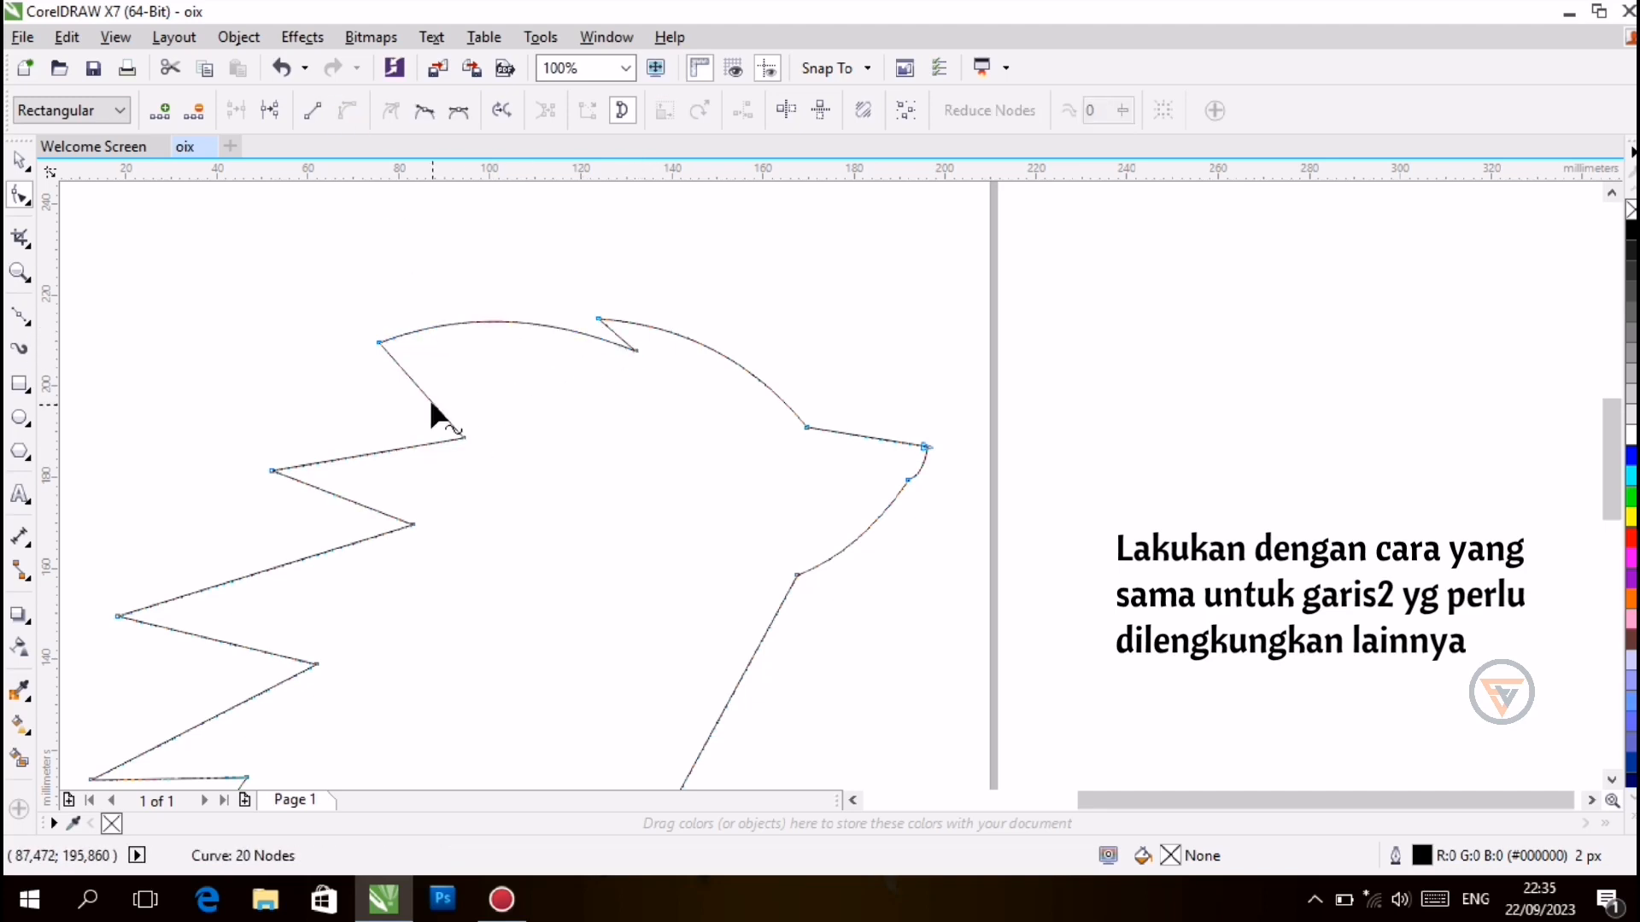
Raise the inner and tip nodes of the second feather and bend its upper edge into an upward arc
{"action": "left_click_drag", "start_coordinate": [463, 438], "coordinate": [473, 407]}
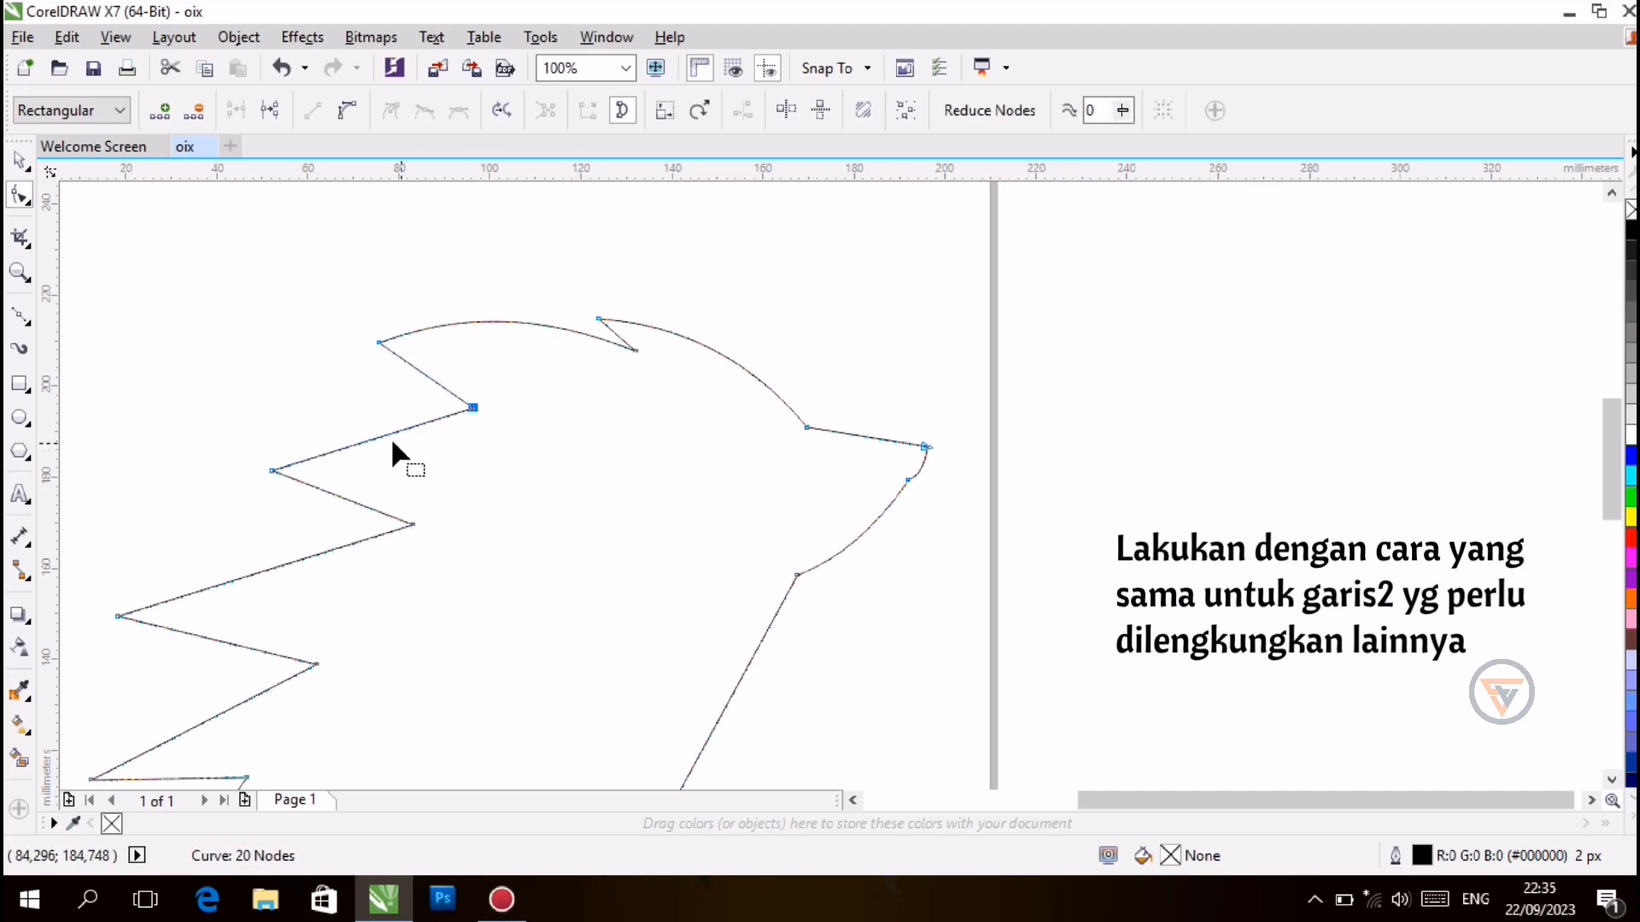
{"action": "left_click_drag", "start_coordinate": [375, 438], "coordinate": [370, 419]}
{"action": "left_click_drag", "start_coordinate": [271, 471], "coordinate": [274, 453]}
{"action": "left_click_drag", "start_coordinate": [338, 407], "coordinate": [348, 418]}
{"action": "left_click_drag", "start_coordinate": [405, 401], "coordinate": [409, 396]}
{"action": "left_click", "coordinate": [404, 555]}
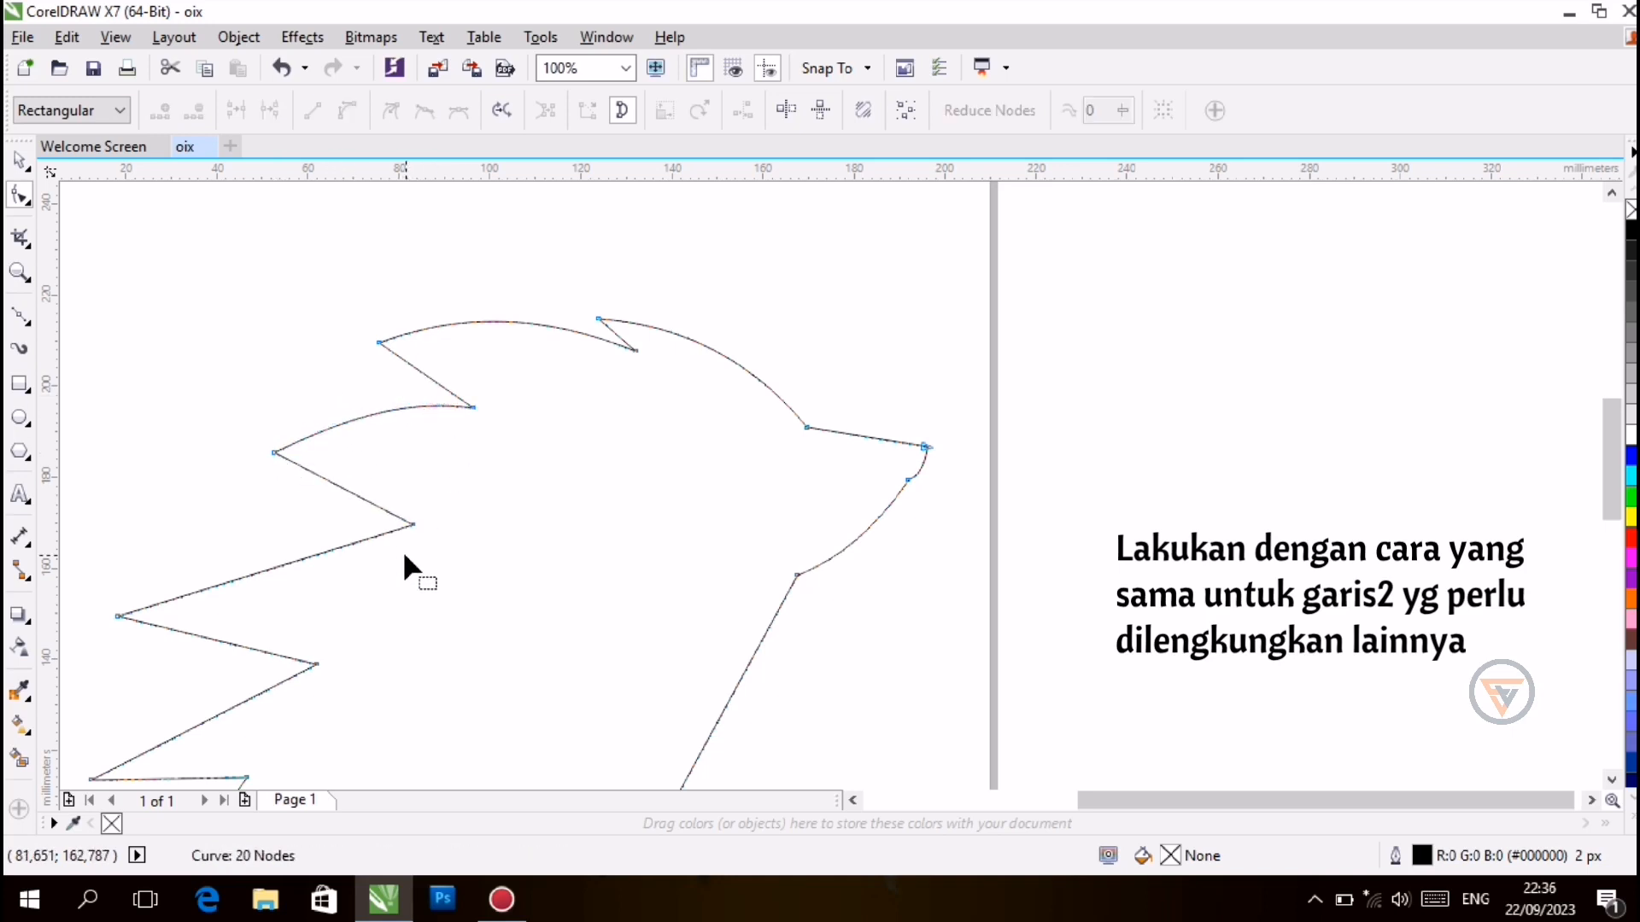
Convert the third feather's upper edge to a curve and arch it upward
{"action": "left_click", "coordinate": [332, 549]}
{"action": "left_click", "coordinate": [254, 562]}
{"action": "left_click", "coordinate": [274, 567]}
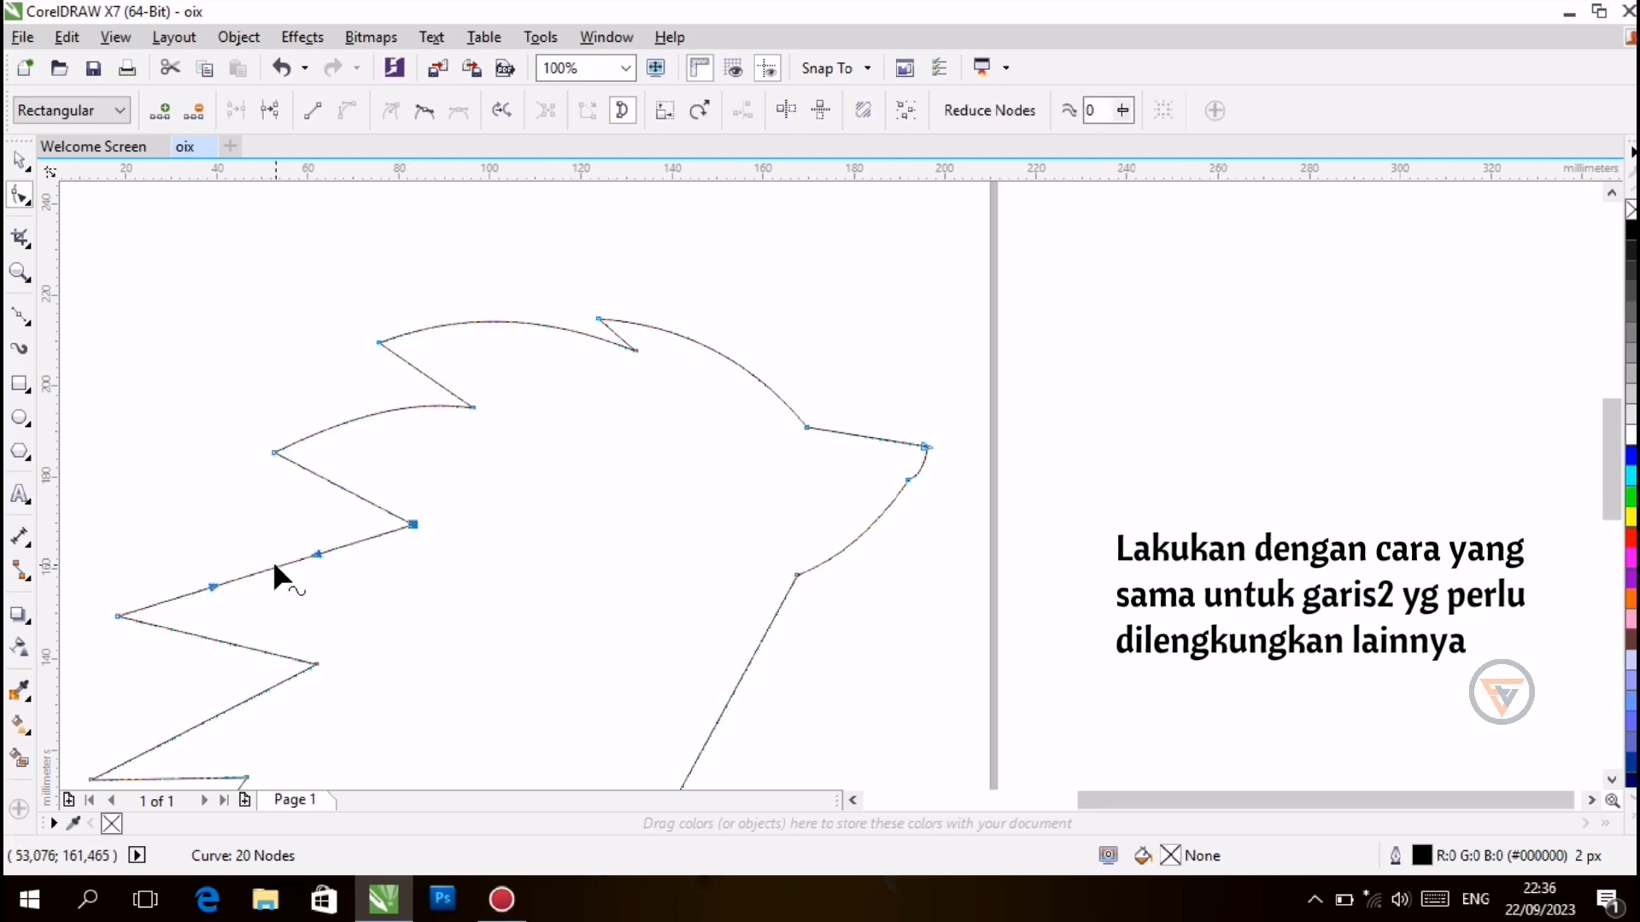
{"action": "left_click_drag", "start_coordinate": [273, 565], "coordinate": [264, 543]}
{"action": "left_click", "coordinate": [621, 552]}
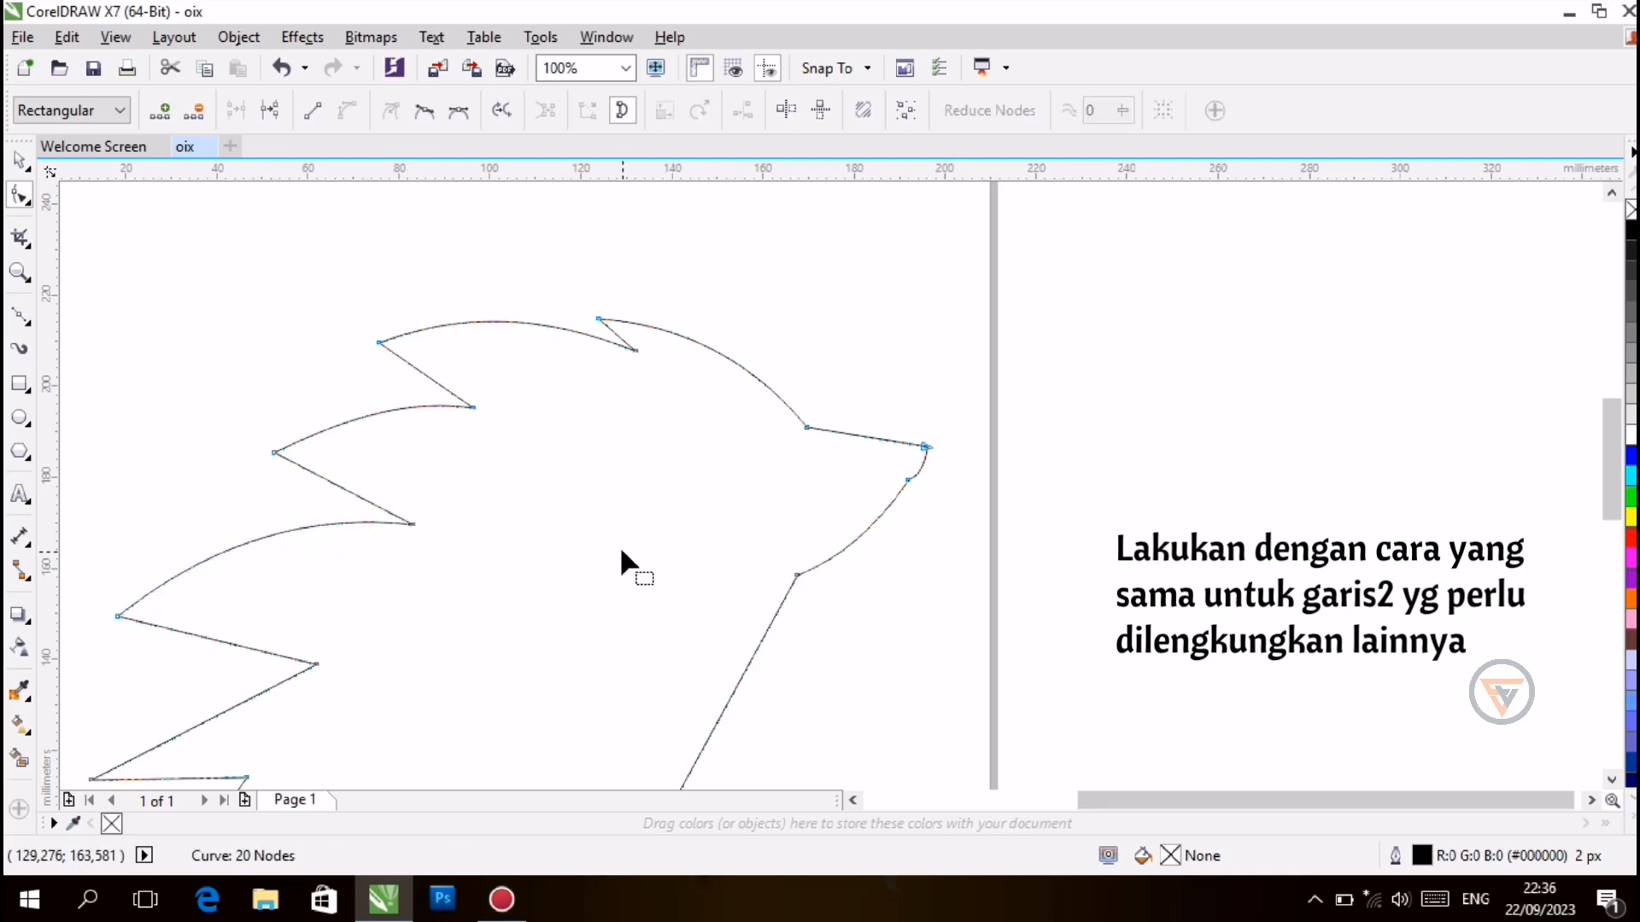
Convert the fourth feather's upper edge to a curve and arch it upward
{"action": "scroll", "coordinate": [621, 551], "scroll_direction": "left", "scroll_amount": 4}
{"action": "scroll", "coordinate": [516, 453], "scroll_direction": "down", "scroll_amount": 3}
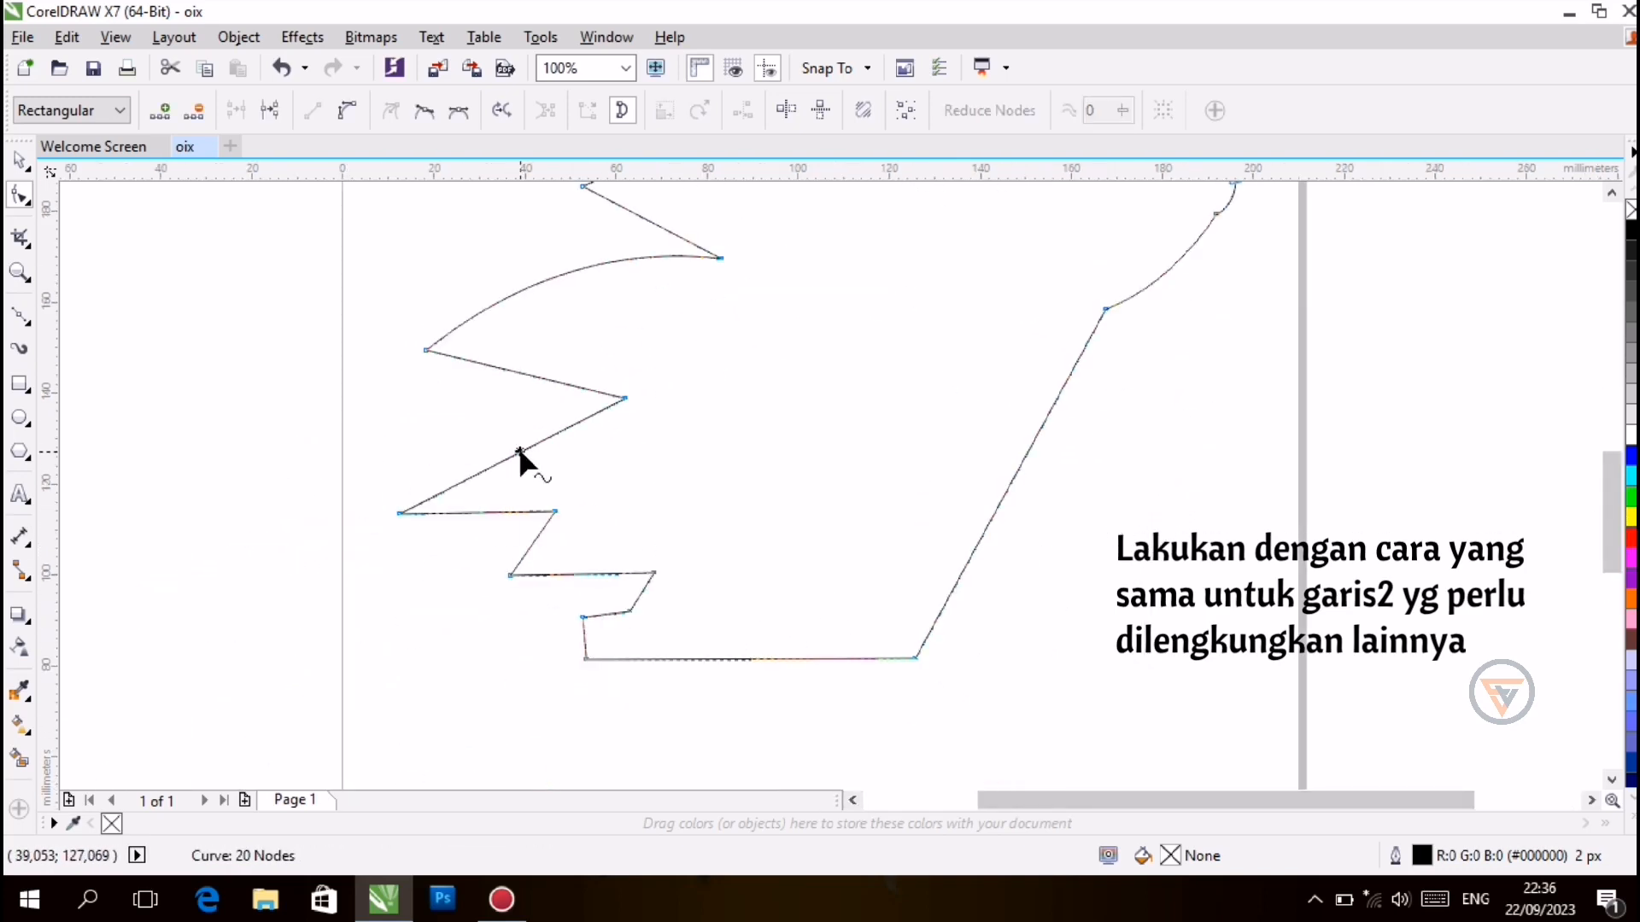
{"action": "left_click", "coordinate": [519, 448]}
{"action": "left_click_drag", "start_coordinate": [516, 453], "coordinate": [502, 434]}
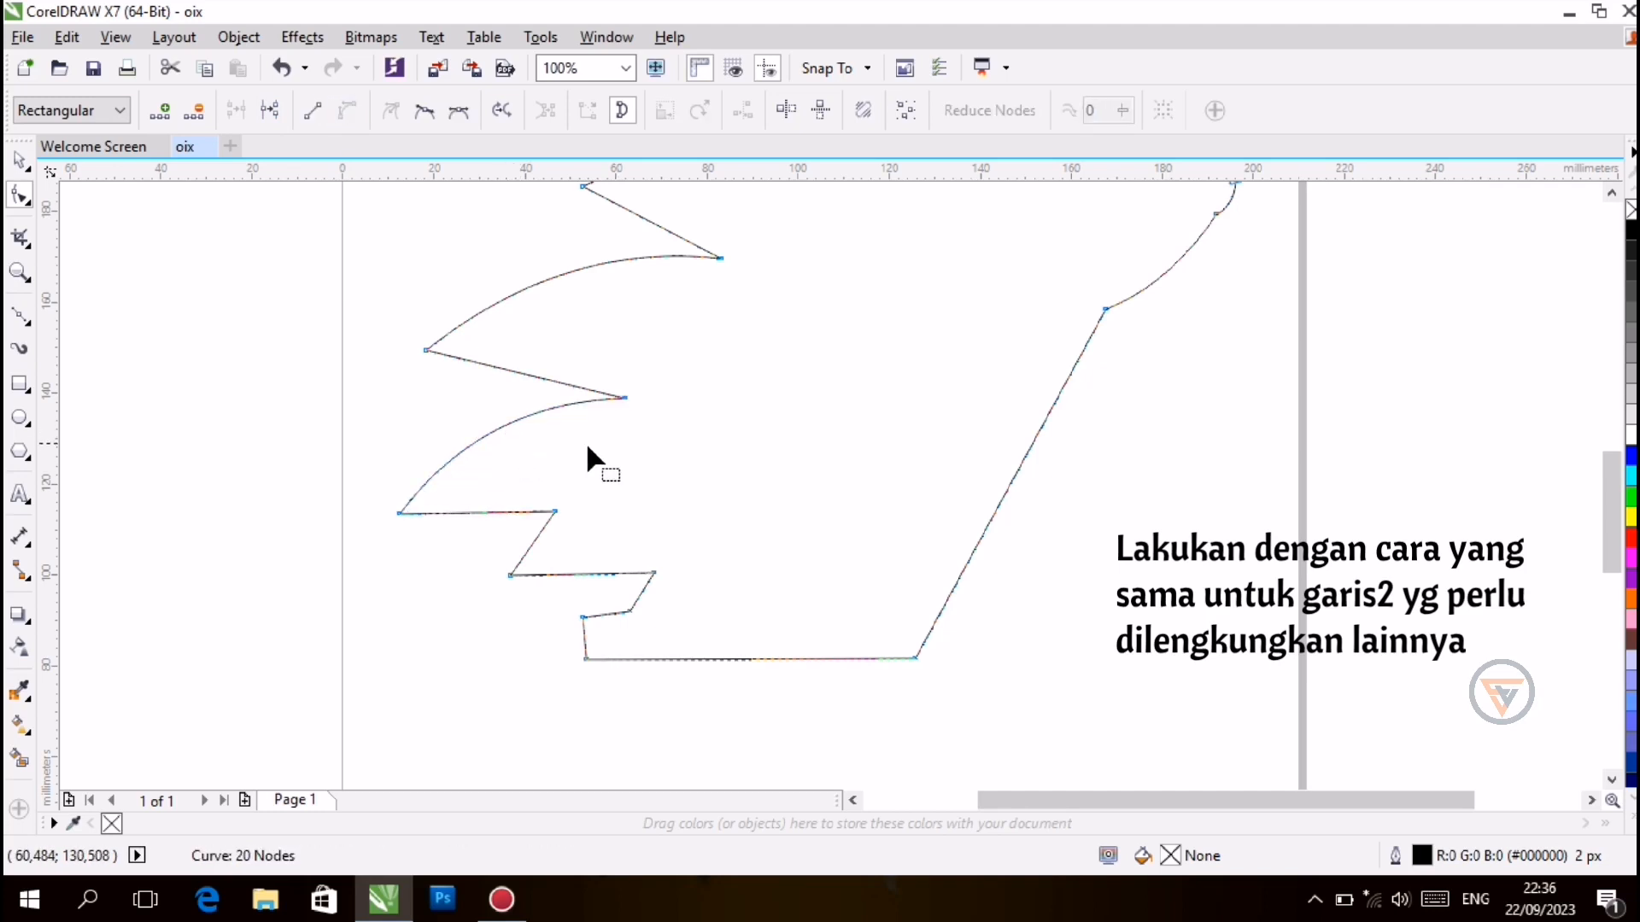
Reposition the nodes of the lower feathers and the base's back corner, and move the base's front corner outward to widen the neck
{"action": "left_click_drag", "start_coordinate": [556, 512], "coordinate": [485, 573]}
{"action": "left_click", "coordinate": [678, 633]}
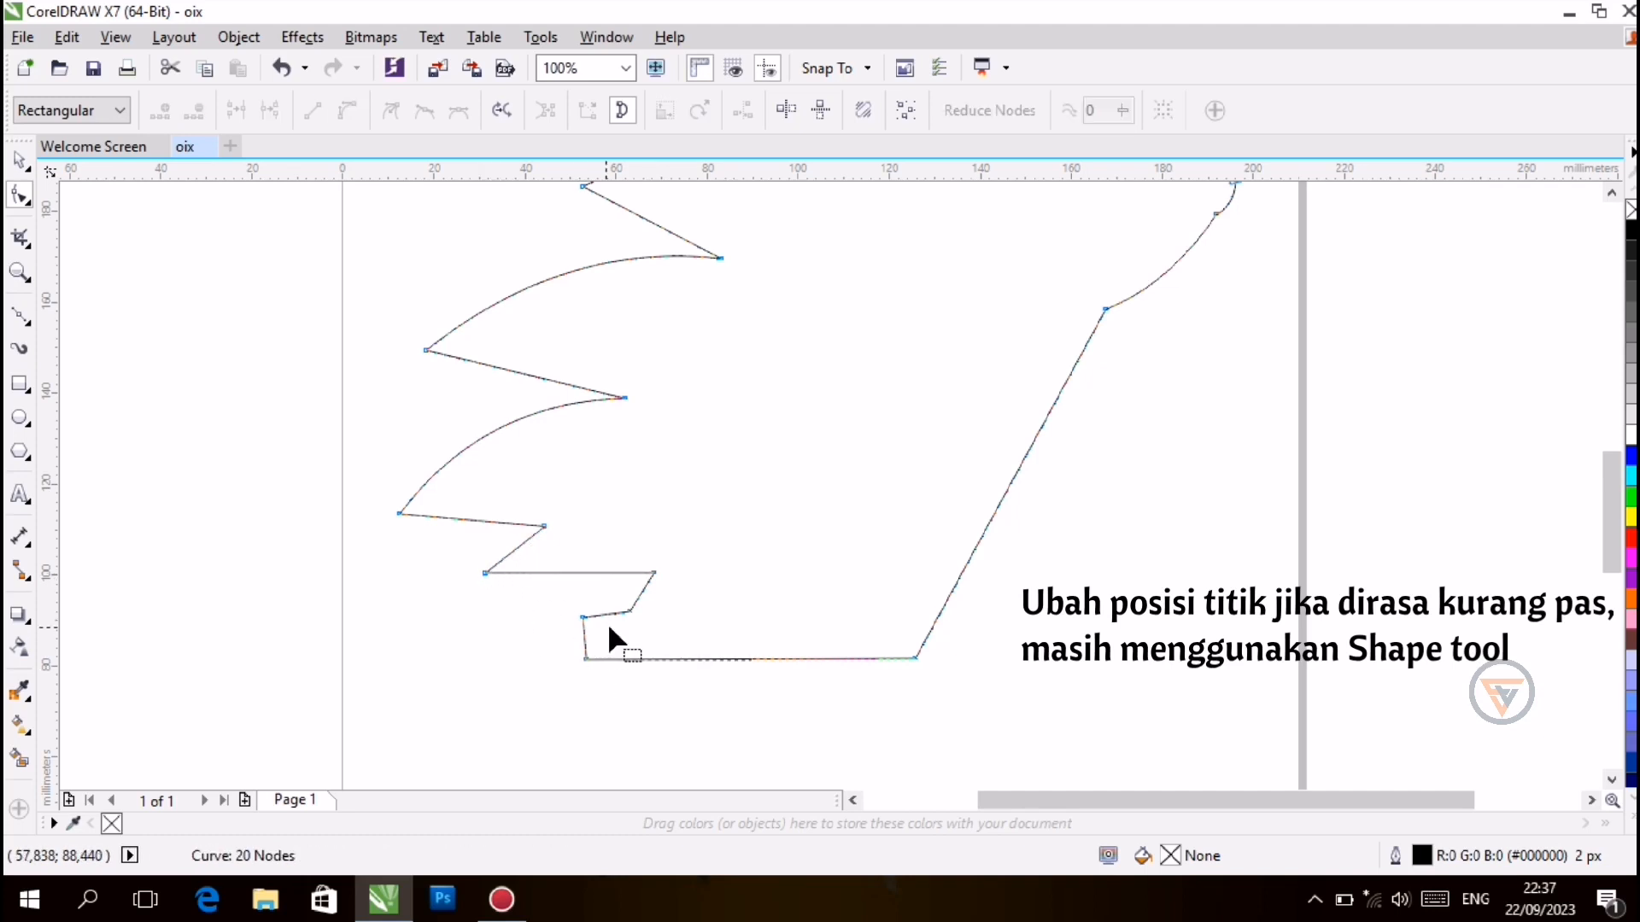
{"action": "left_click_drag", "start_coordinate": [583, 617], "coordinate": [592, 659]}
{"action": "left_click", "coordinate": [508, 675]}
{"action": "left_click_drag", "start_coordinate": [914, 658], "coordinate": [995, 657]}
{"action": "left_click", "coordinate": [1091, 677]}
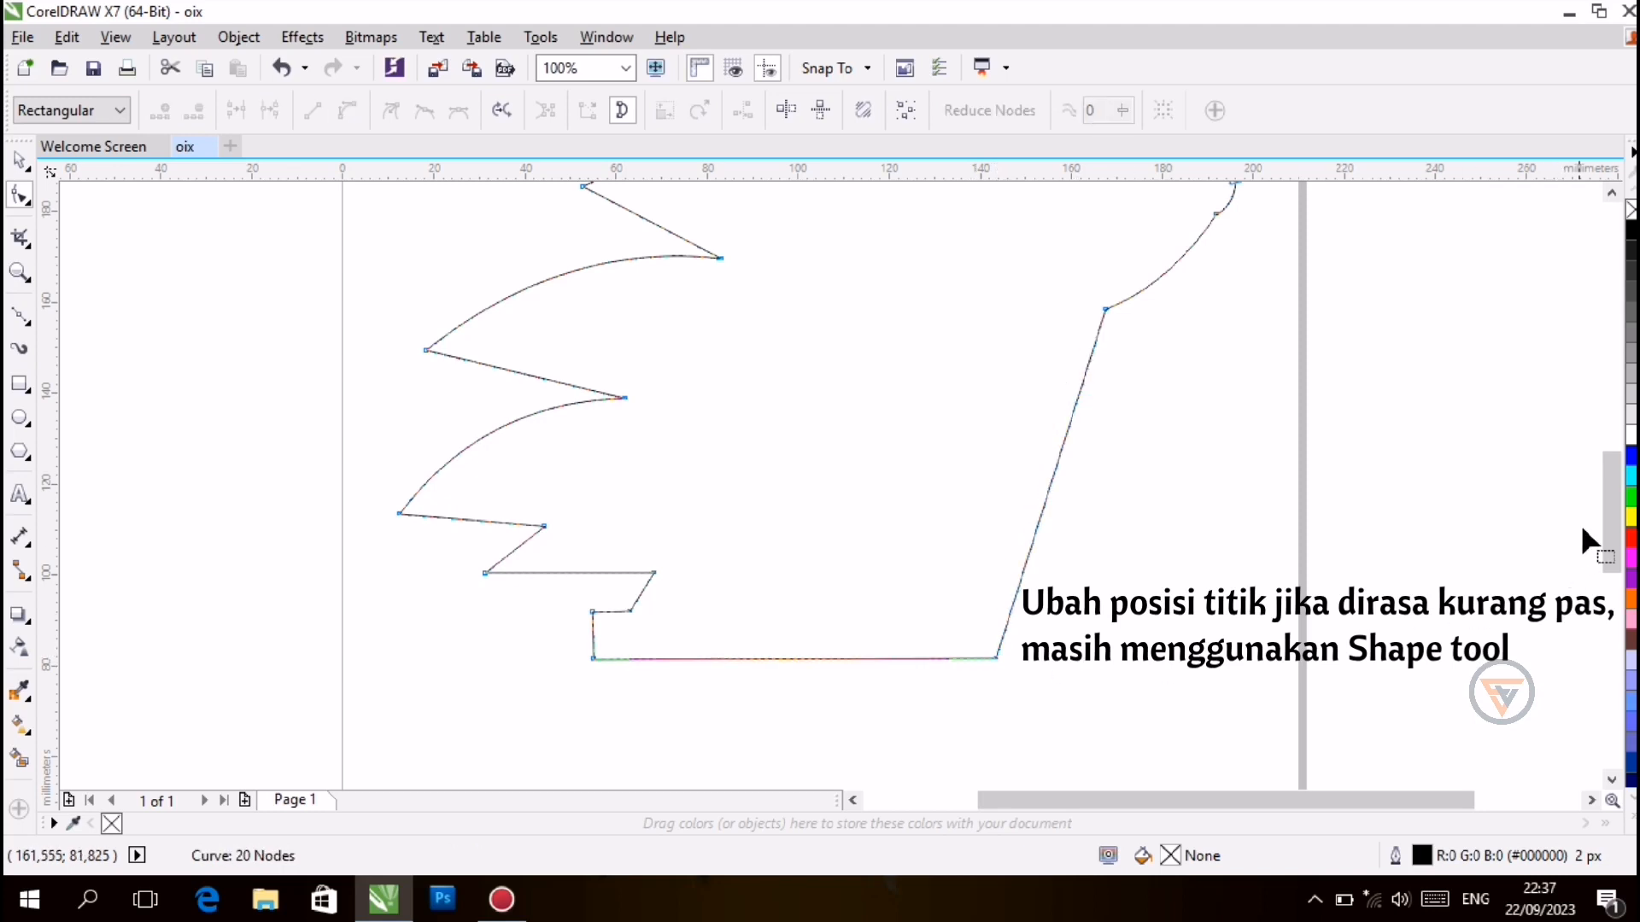
Shift the front tip node of the head crest slightly forward and move the lowest arched feather's tip outward to the page edge
{"action": "left_click_drag", "start_coordinate": [1609, 530], "coordinate": [1608, 499]}
{"action": "left_click_drag", "start_coordinate": [904, 210], "coordinate": [918, 211]}
{"action": "left_click", "coordinate": [1192, 282]}
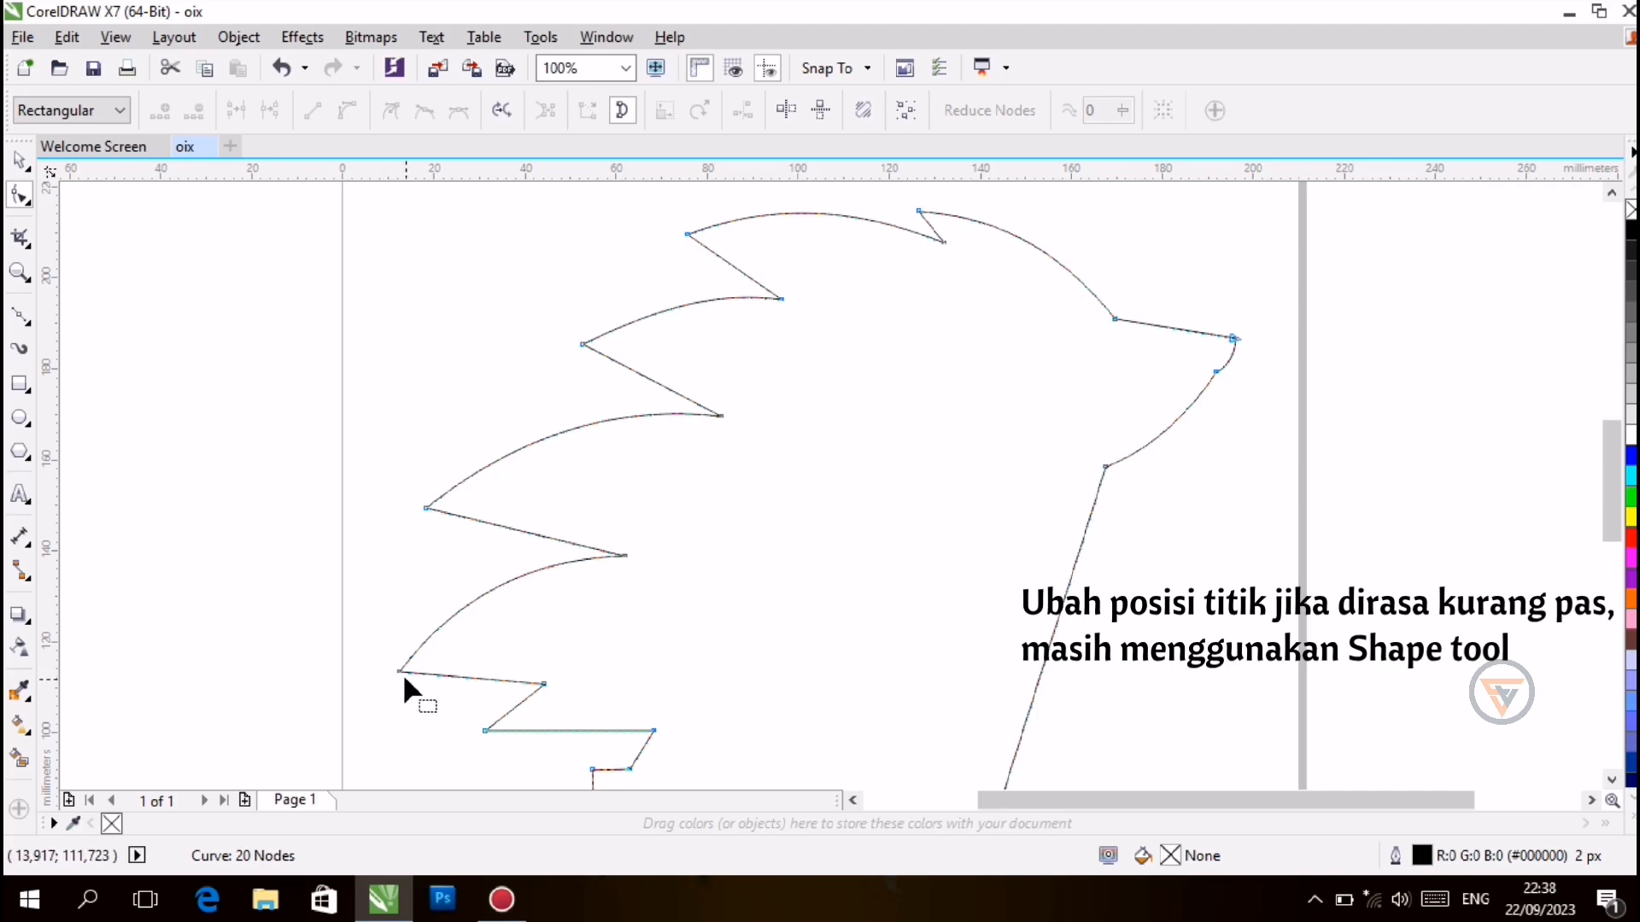
{"action": "left_click_drag", "start_coordinate": [403, 673], "coordinate": [343, 682]}
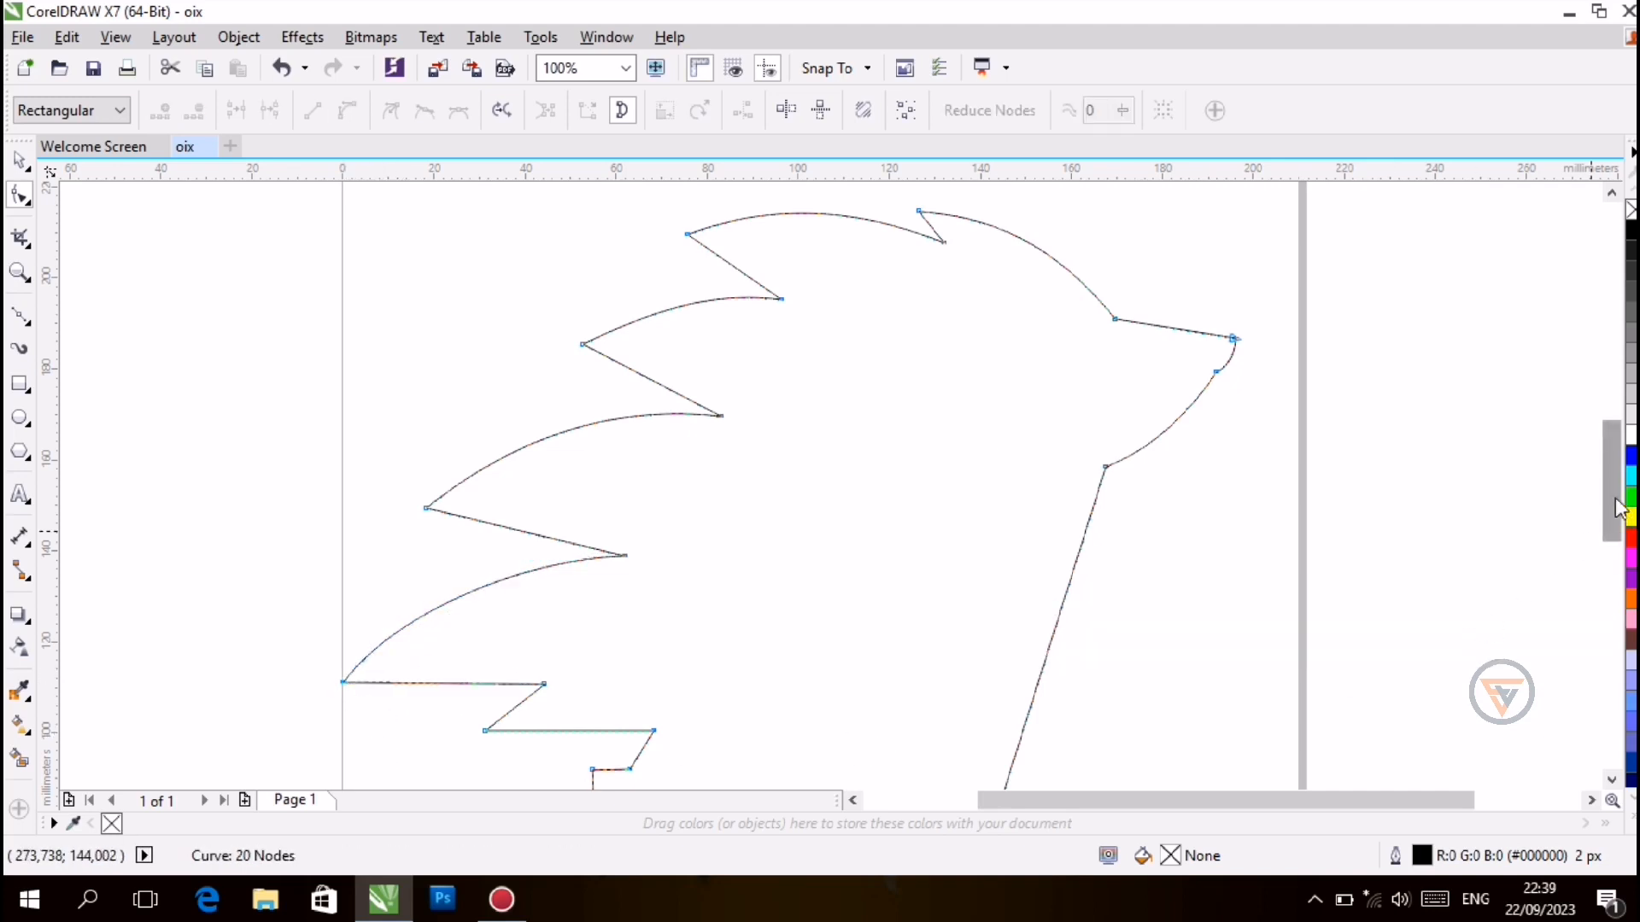
Draw a narrow upright rectangle about 4.8 mm wide and 19 mm tall across the base edge near the neck's front corner
{"action": "left_click_drag", "start_coordinate": [1617, 508], "coordinate": [1597, 534]}
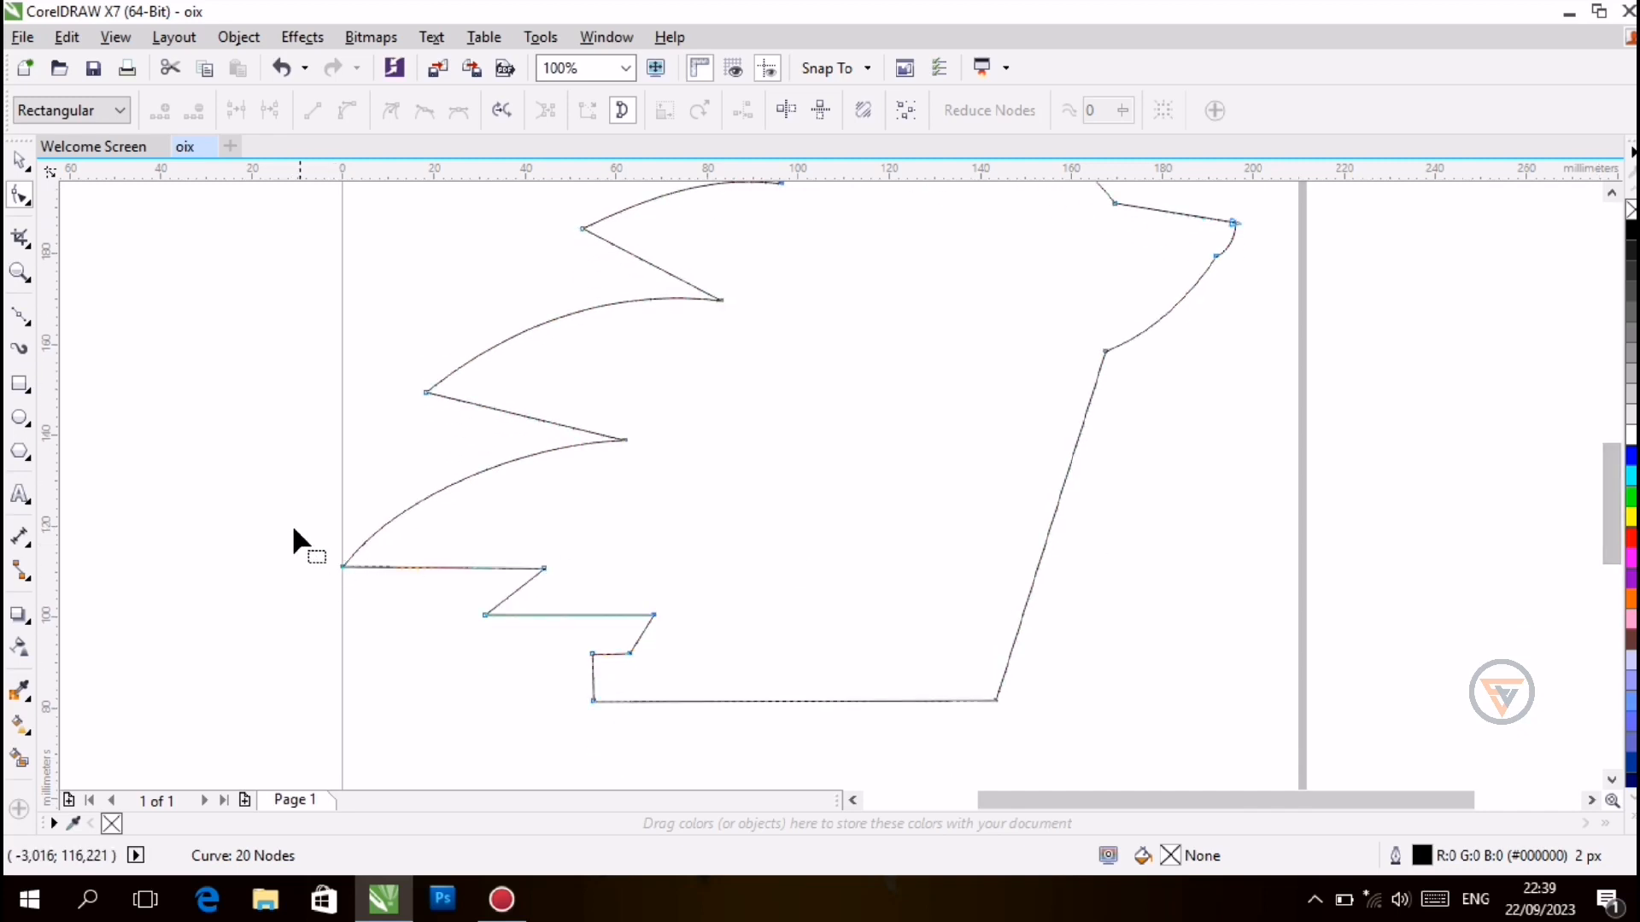
{"action": "left_click", "coordinate": [14, 386]}
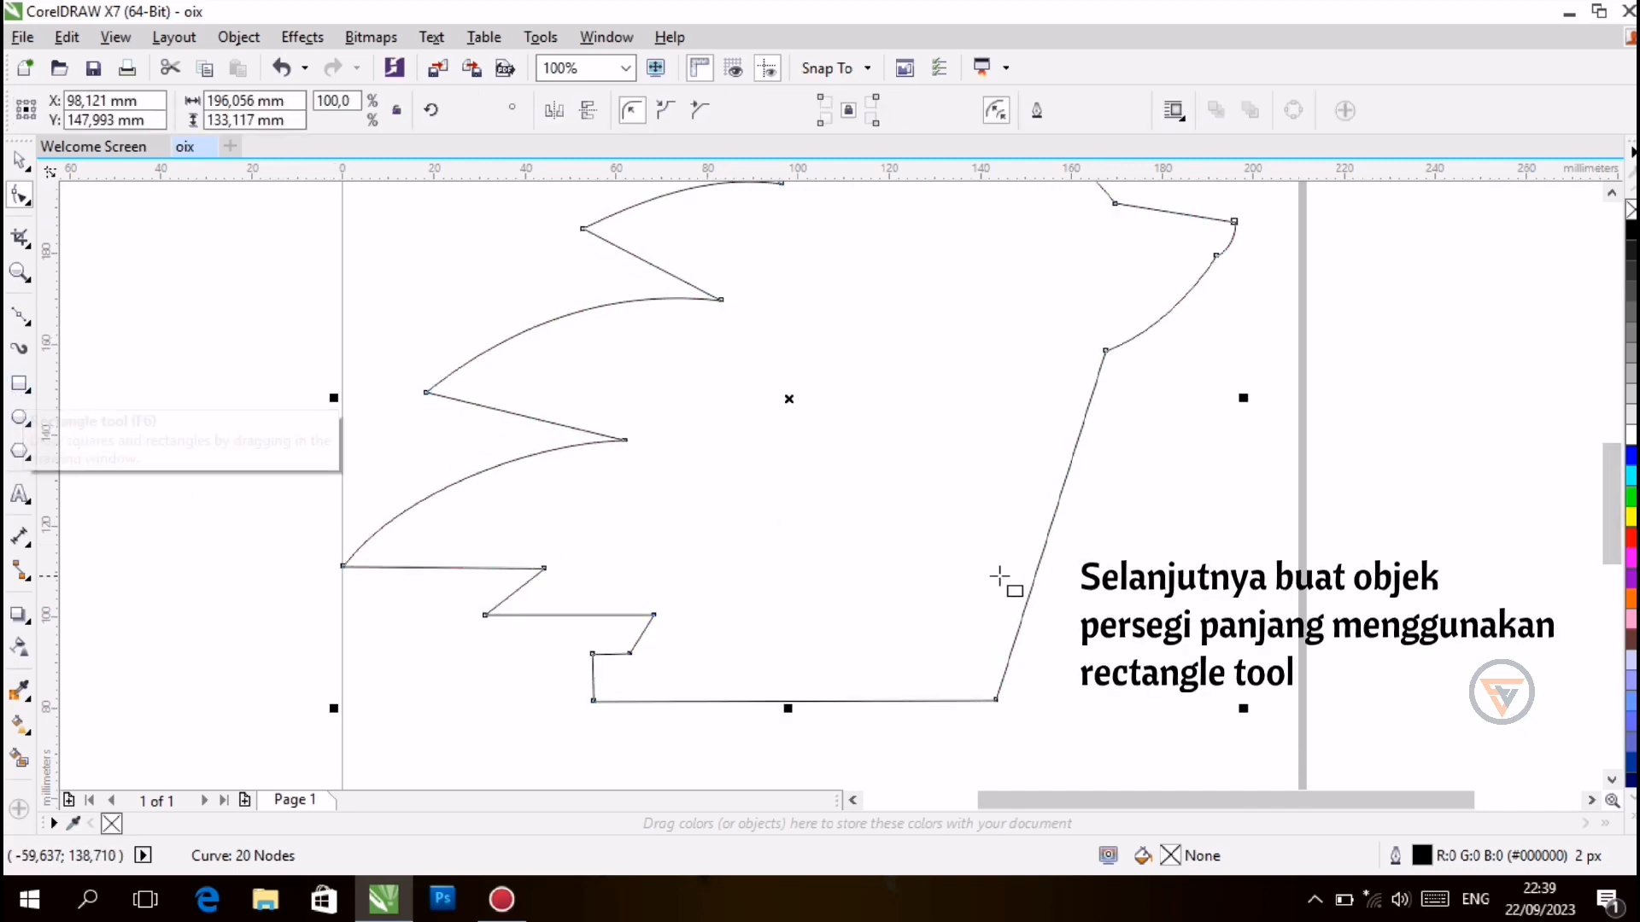
{"action": "left_click_drag", "start_coordinate": [920, 653], "coordinate": [943, 740]}
{"action": "key", "text": "space"}
{"action": "left_click", "coordinate": [927, 686]}
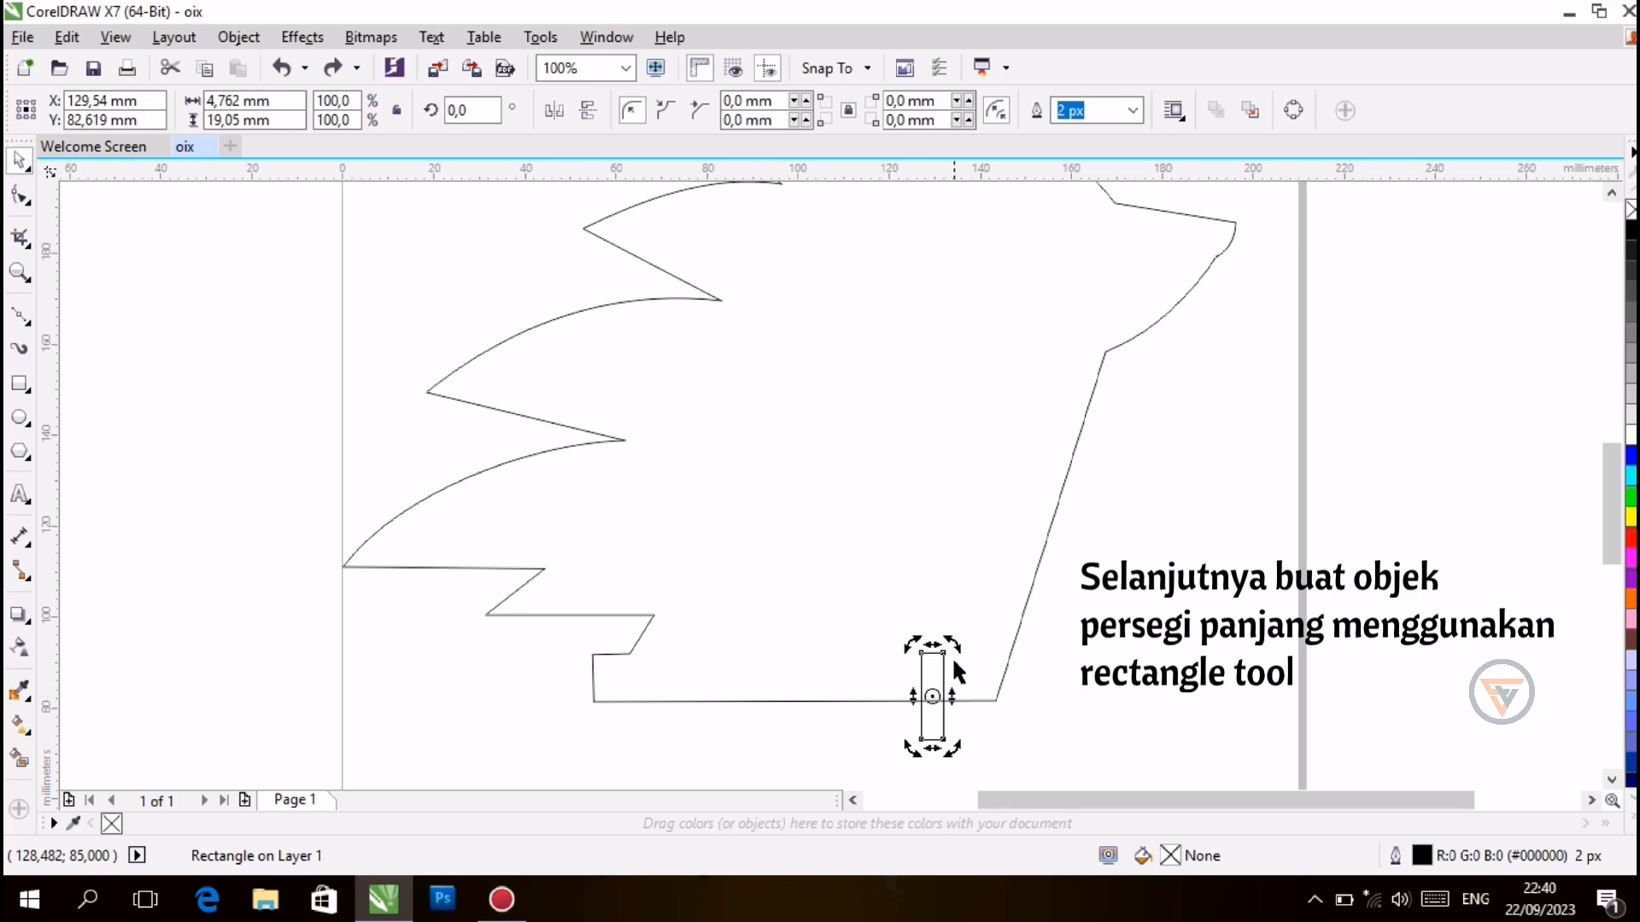
Rotate the small rectangle about 18 degrees clockwise and skew it vertically into a slanted bar centred on the base edge
{"action": "left_click_drag", "start_coordinate": [954, 641], "coordinate": [937, 679]}
{"action": "left_click", "coordinate": [1021, 629]}
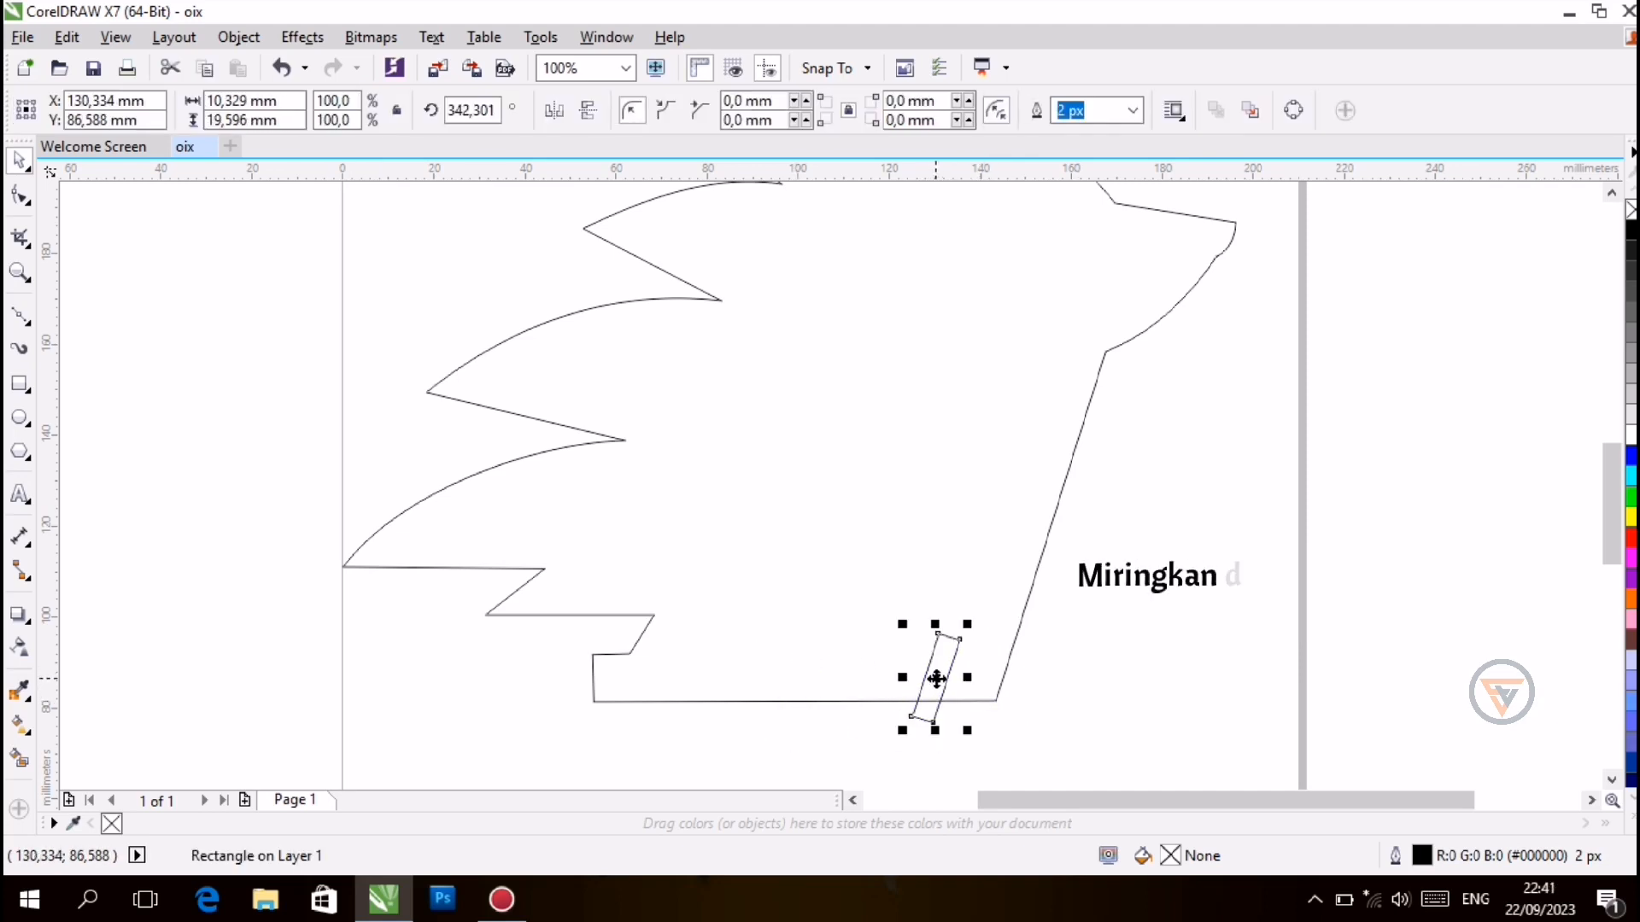
{"action": "left_click", "coordinate": [937, 679]}
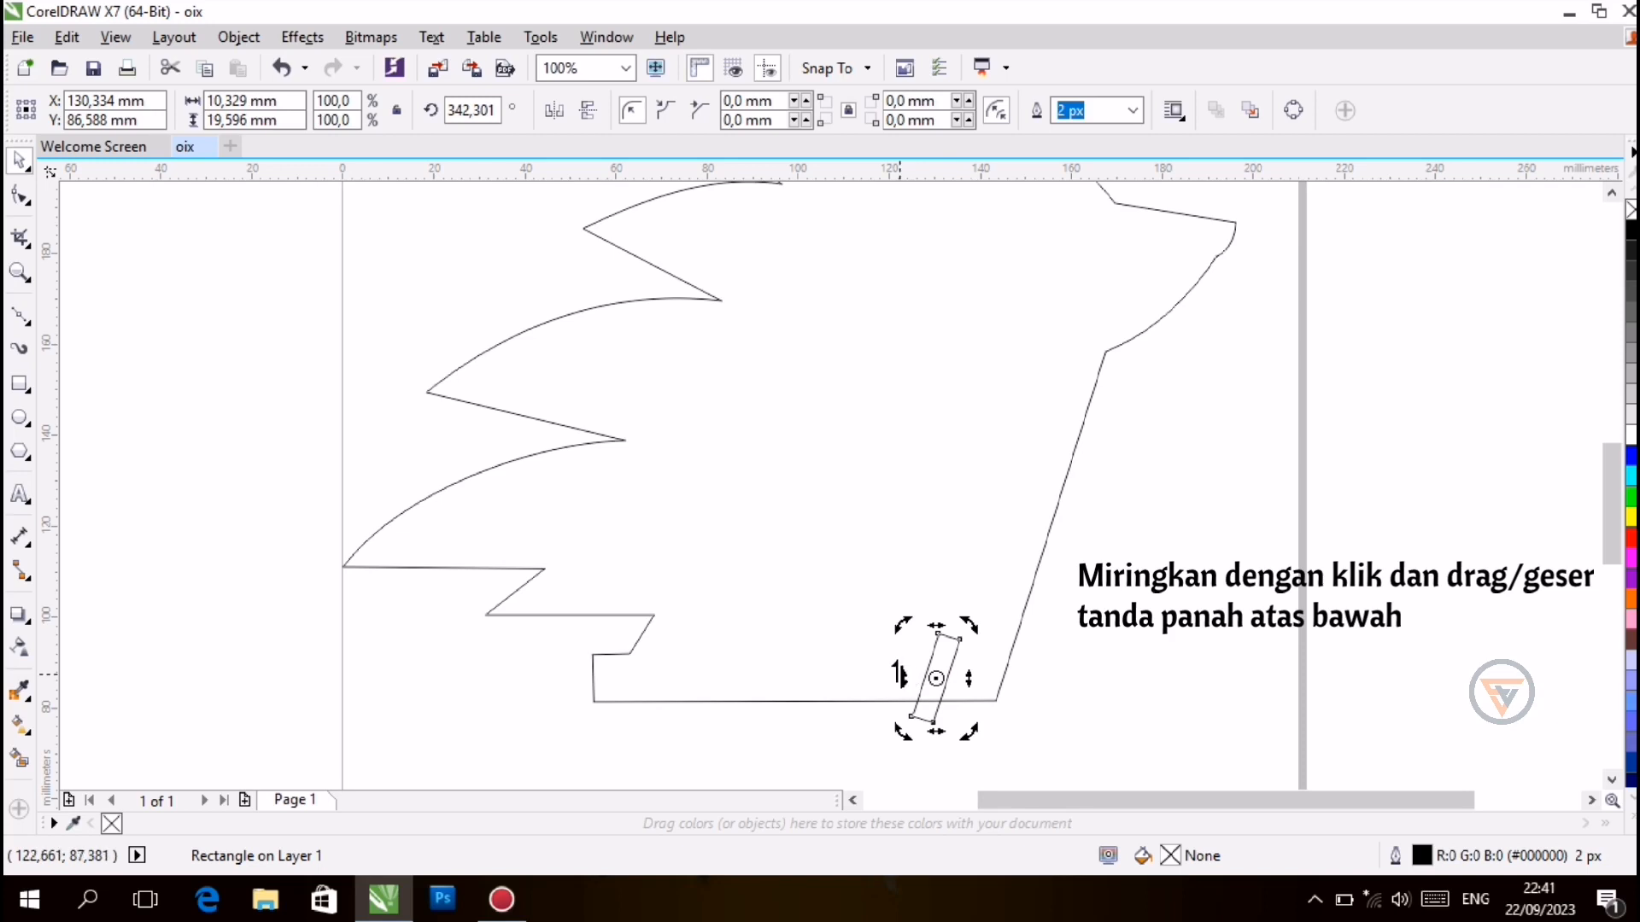
{"action": "left_click_drag", "start_coordinate": [903, 675], "coordinate": [906, 690]}
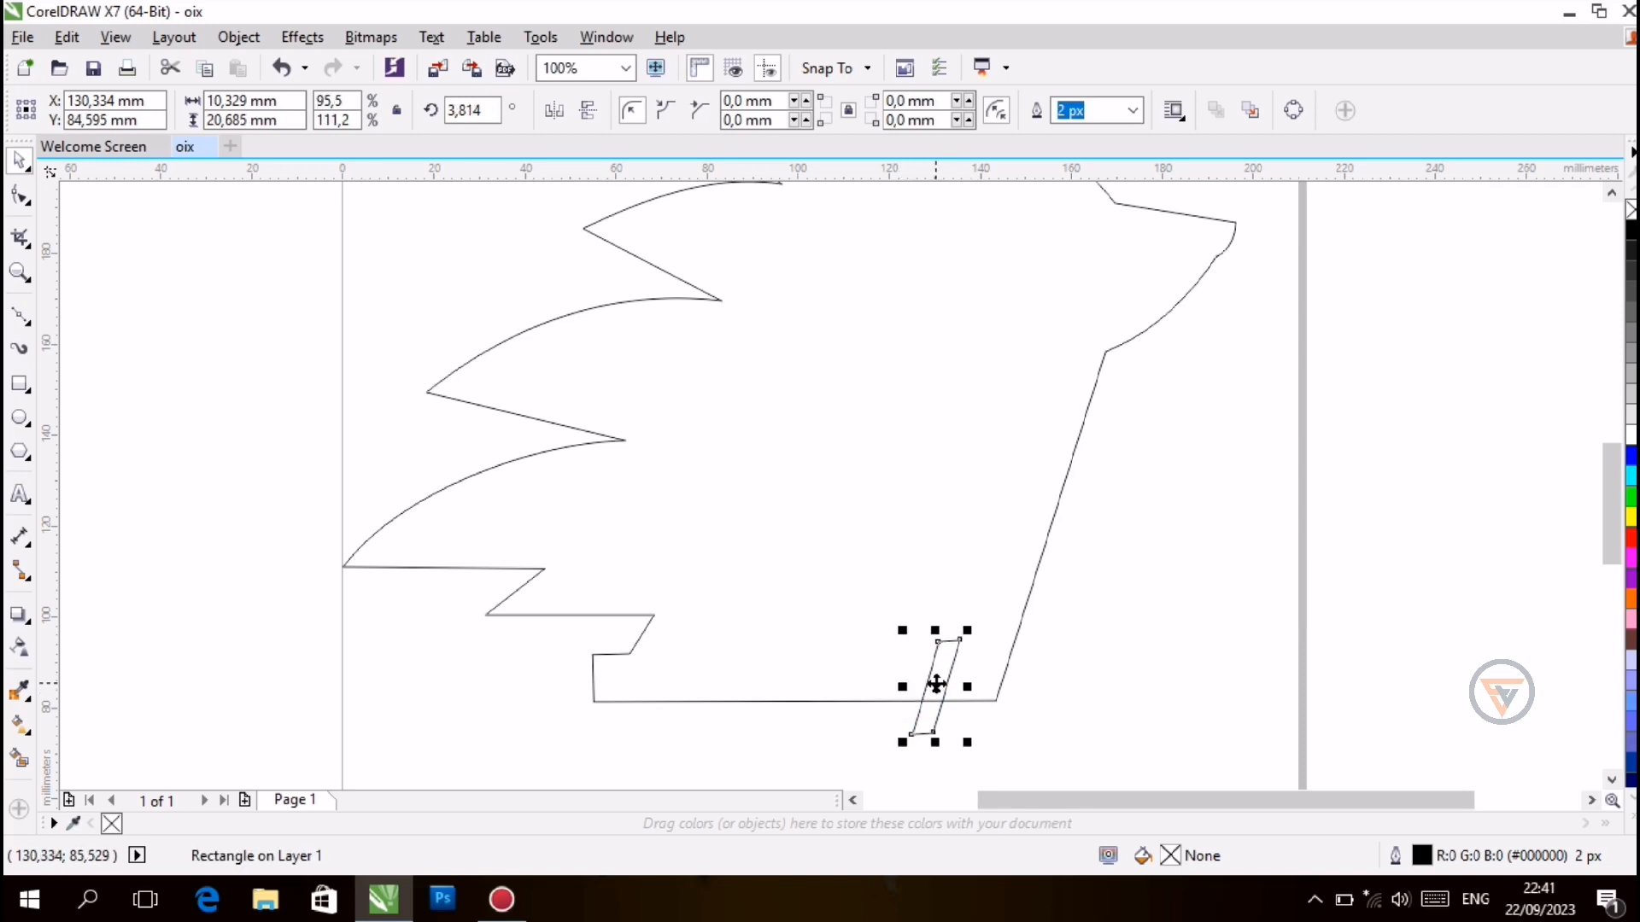
{"action": "left_click_drag", "start_coordinate": [936, 689], "coordinate": [932, 699]}
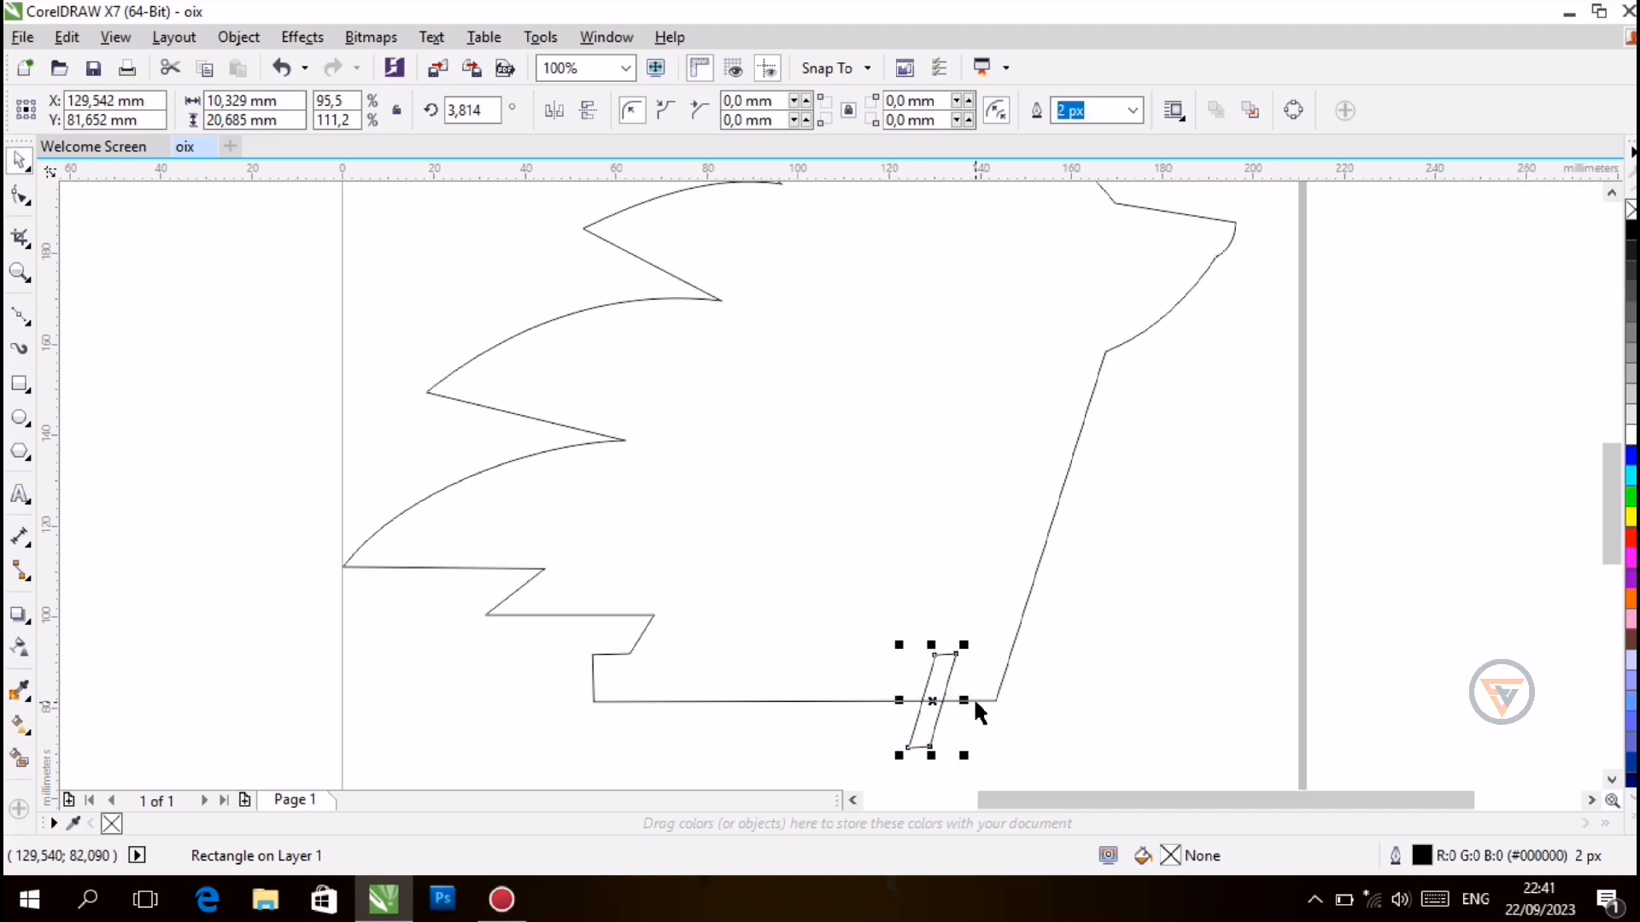
Trim the bird outline with the slanted bar to cut a notch in the base, and delete the bar
{"action": "left_click", "coordinate": [975, 697]}
{"action": "left_click", "coordinate": [929, 720]}
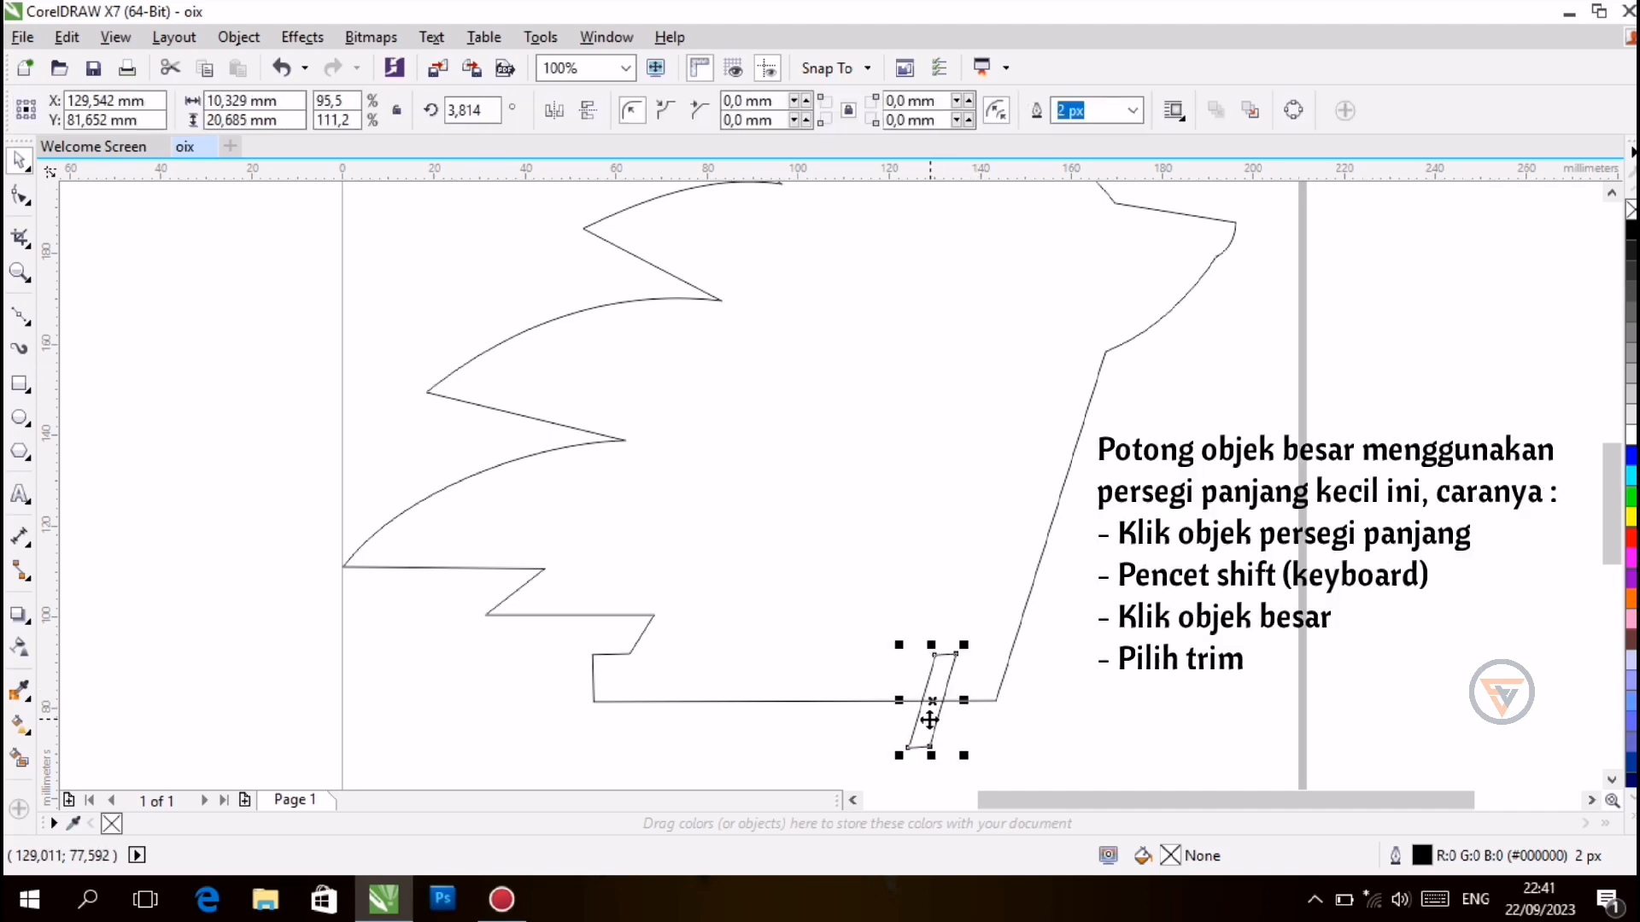
{"action": "left_click", "coordinate": [886, 615], "text": "shift"}
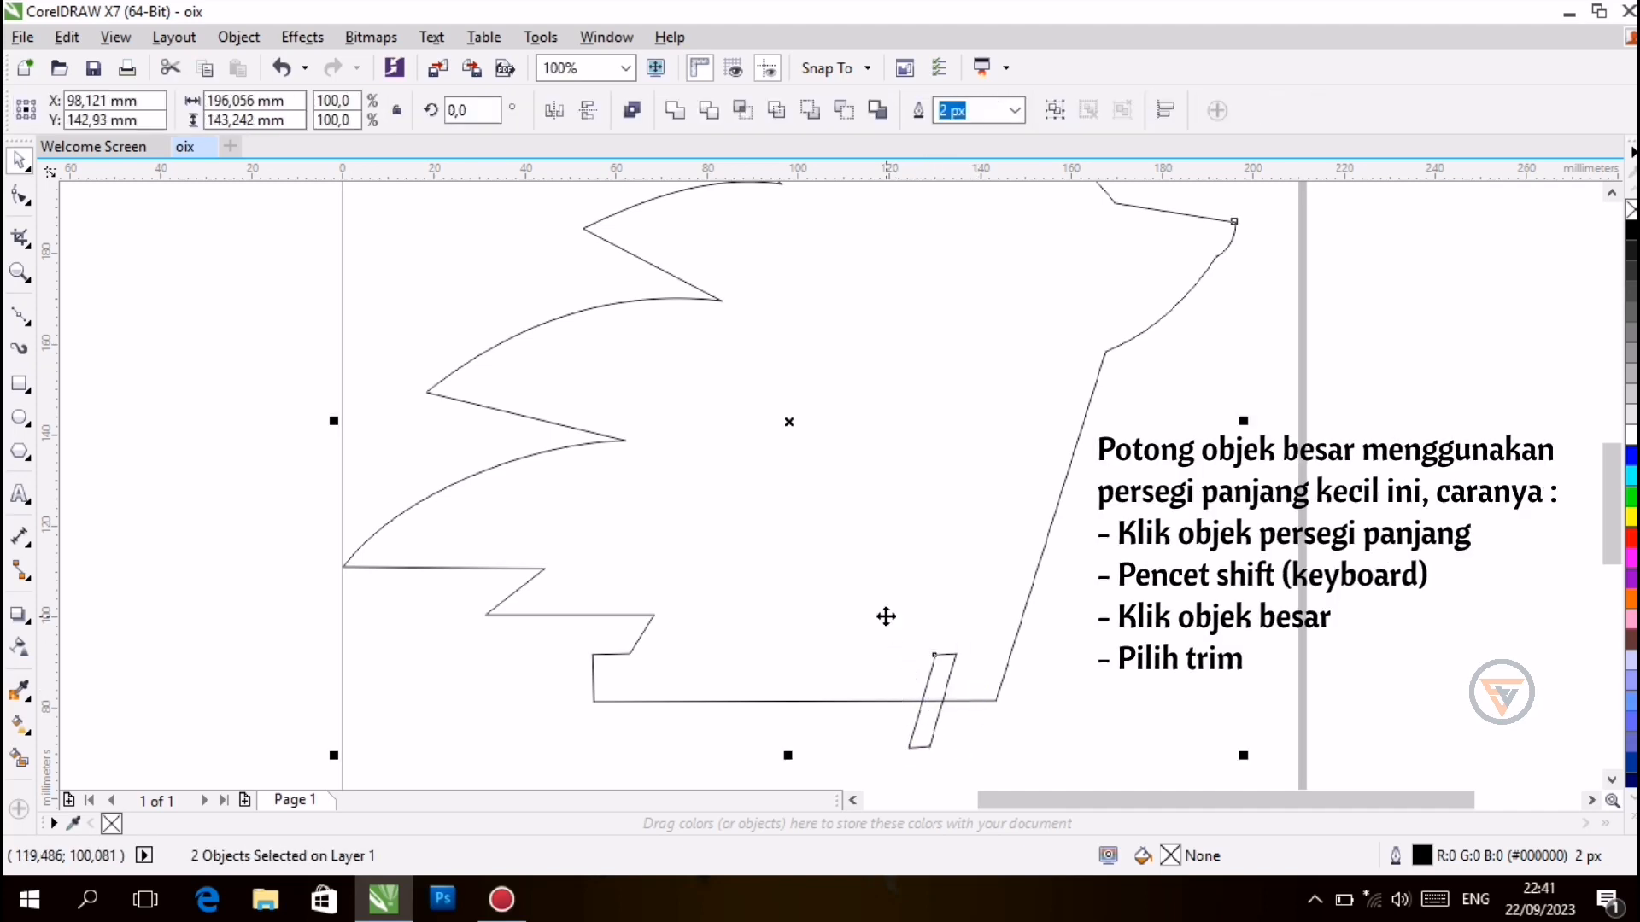
{"action": "left_click", "coordinate": [711, 111]}
{"action": "left_click", "coordinate": [937, 681]}
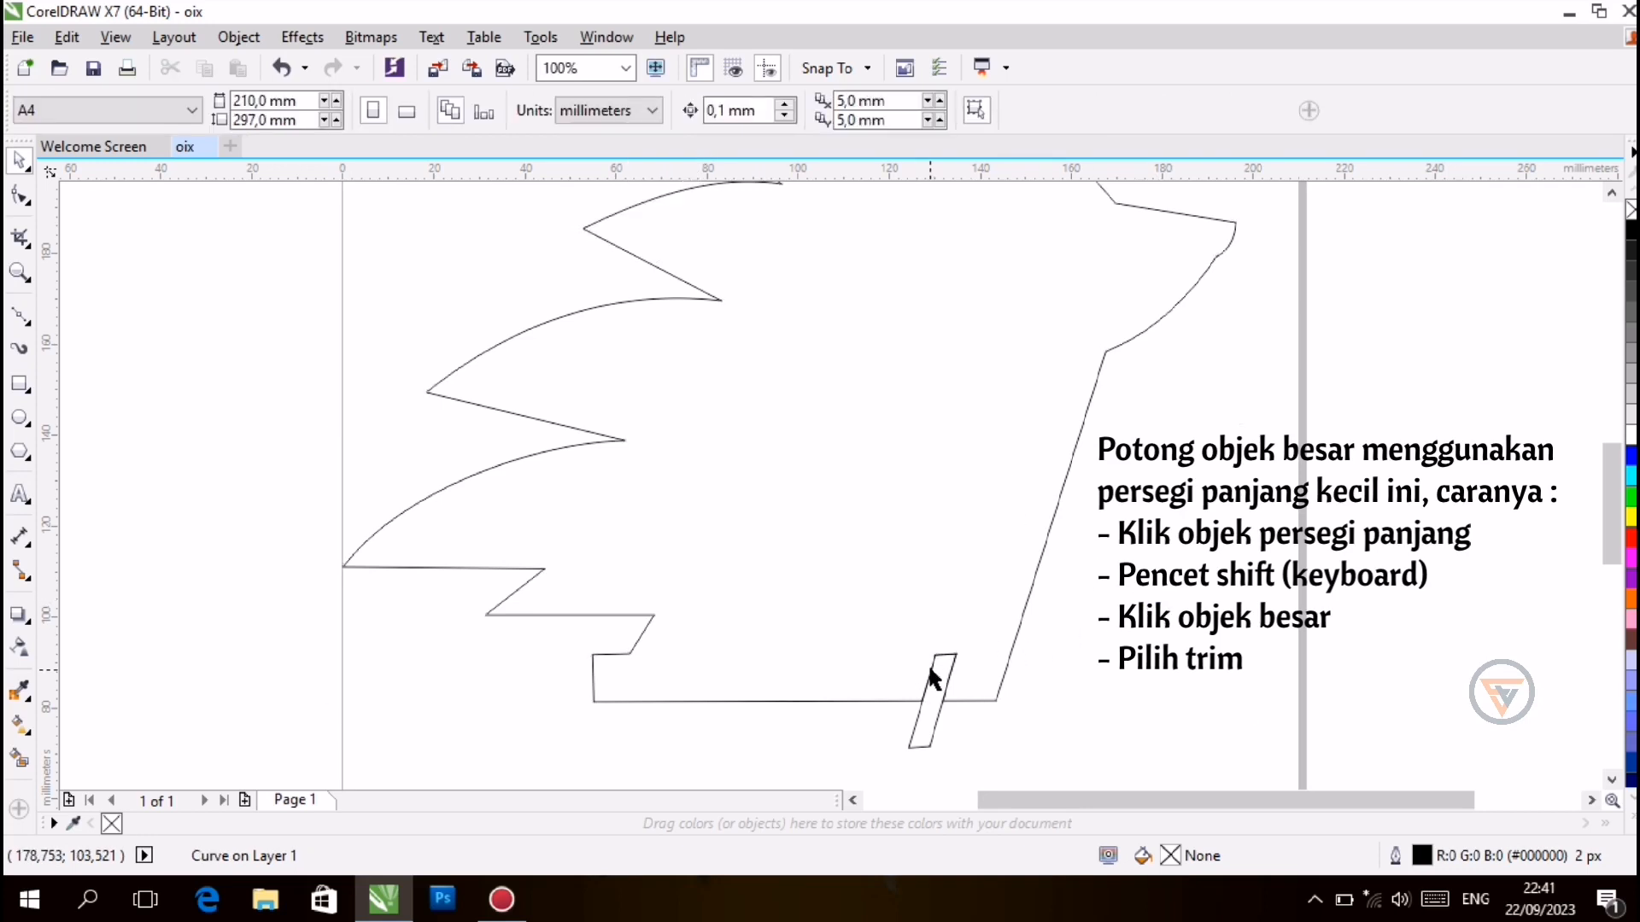
{"action": "left_click", "coordinate": [936, 665]}
{"action": "key", "text": "Delete"}
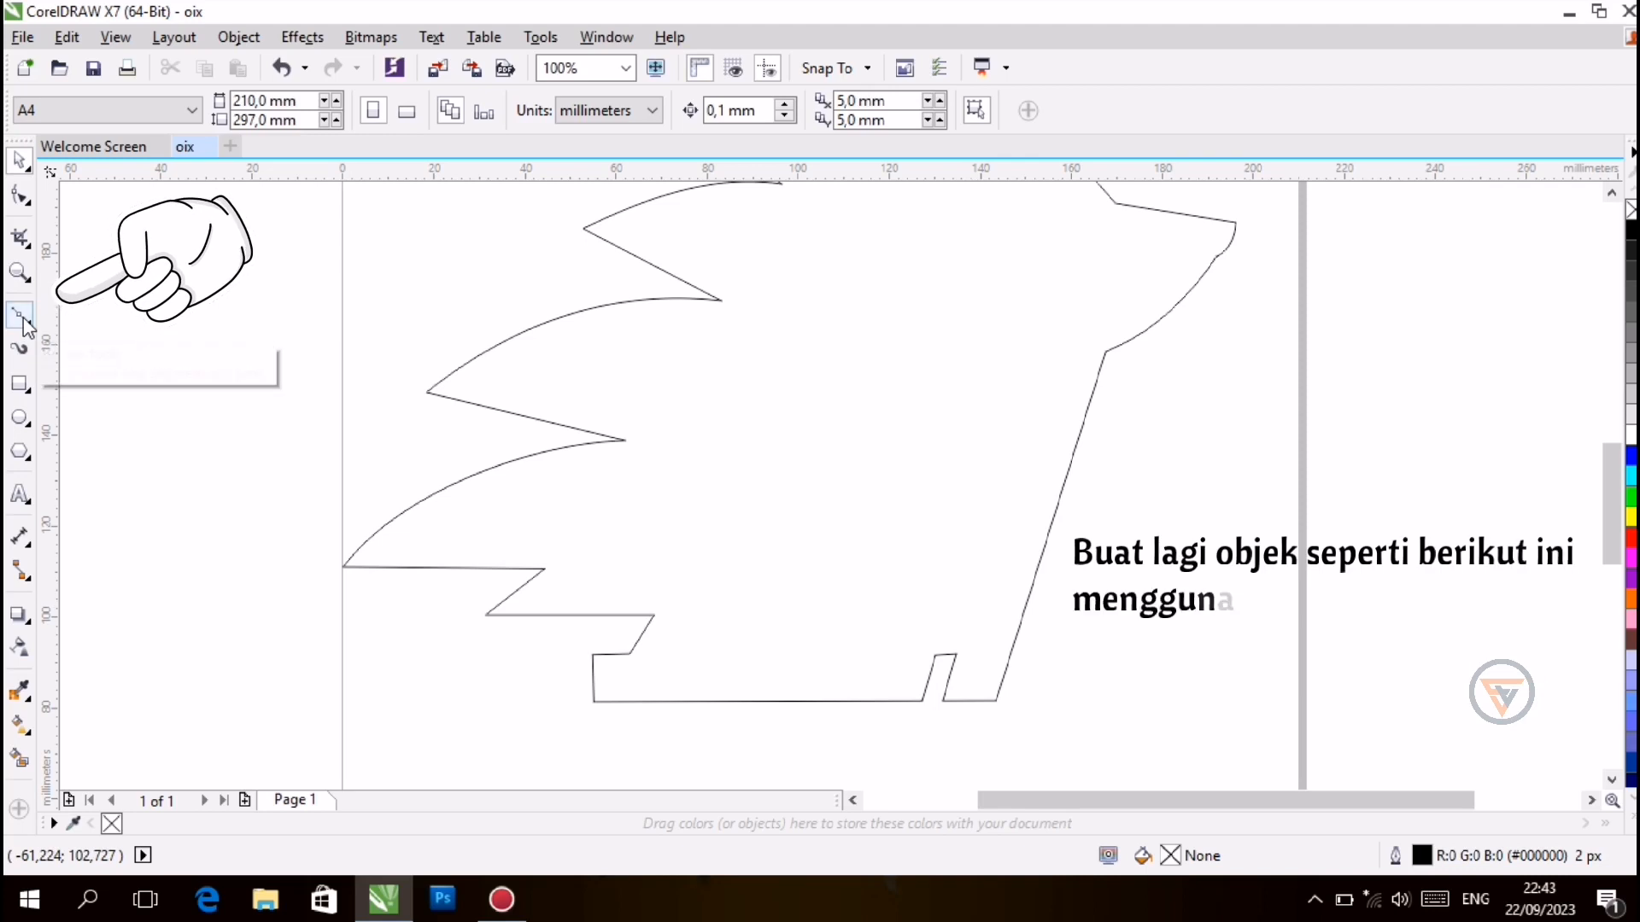
Draw a closed three-node triangle about 24 mm tall across the middle of the base edge with the Bézier tool
{"action": "left_click", "coordinate": [21, 318]}
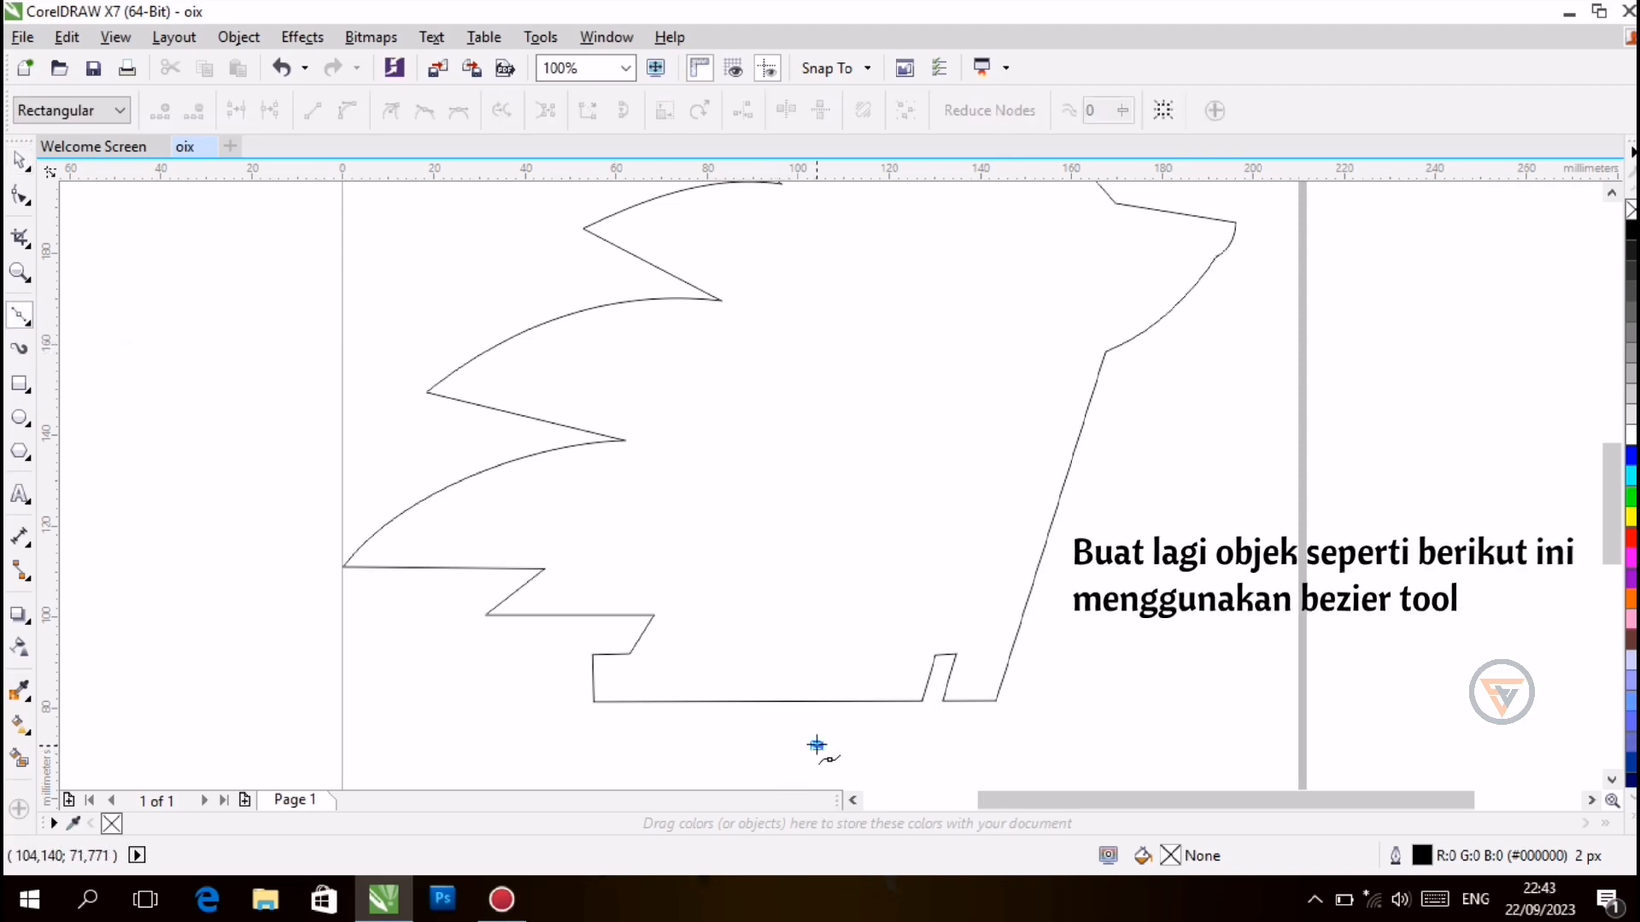
{"action": "left_click", "coordinate": [766, 715]}
{"action": "left_click", "coordinate": [816, 746]}
{"action": "left_click", "coordinate": [778, 636]}
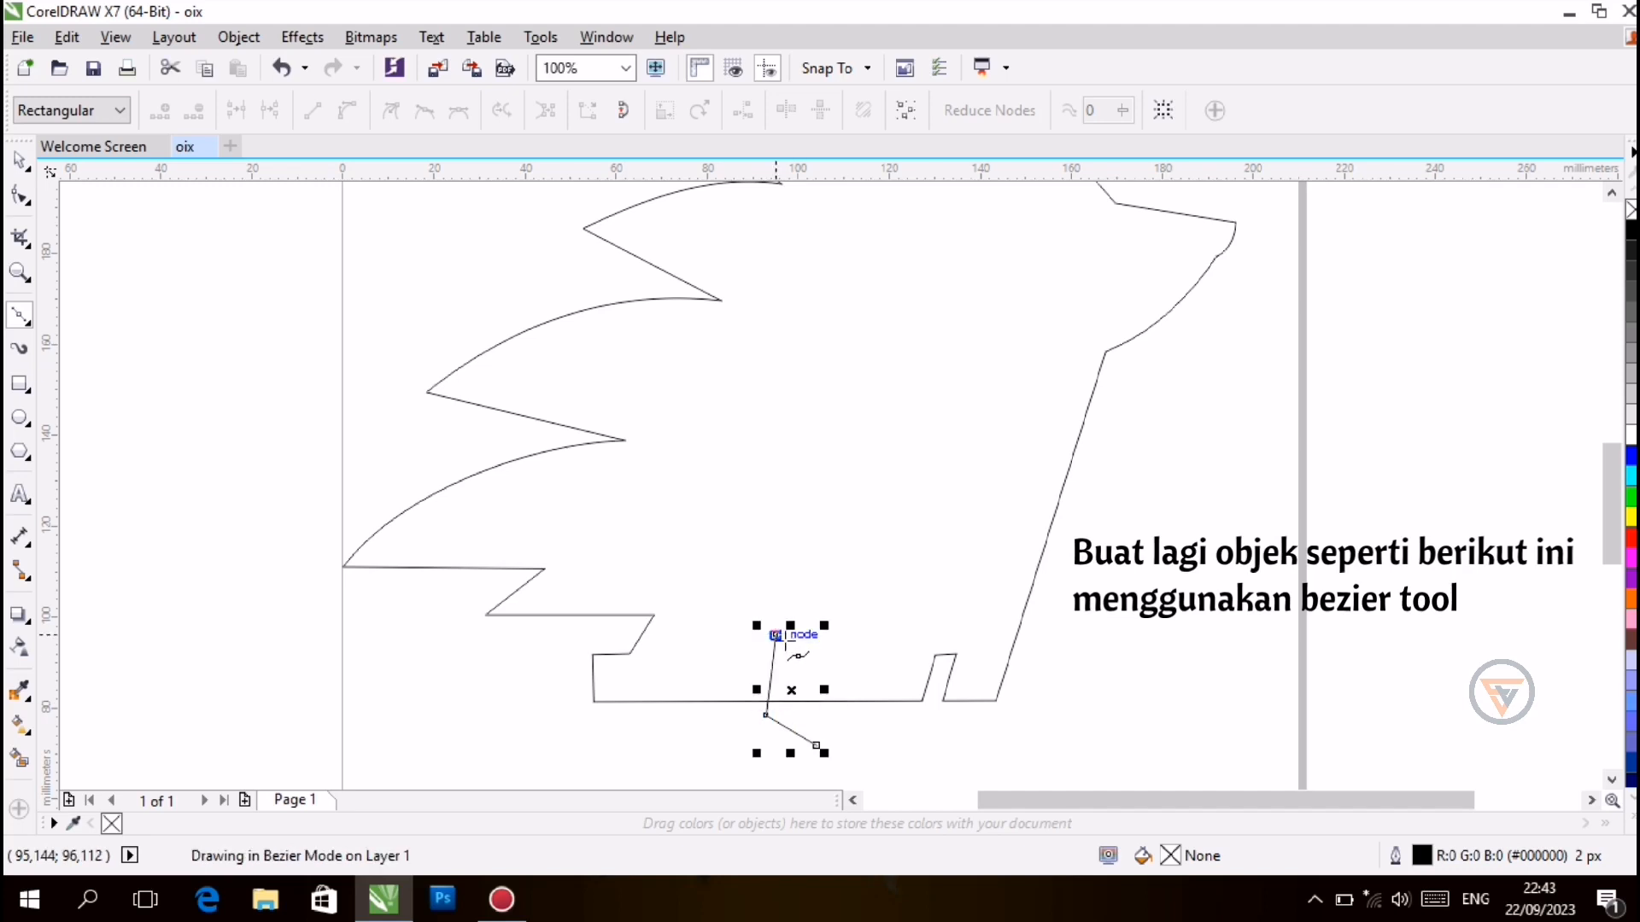
{"action": "left_click", "coordinate": [816, 746]}
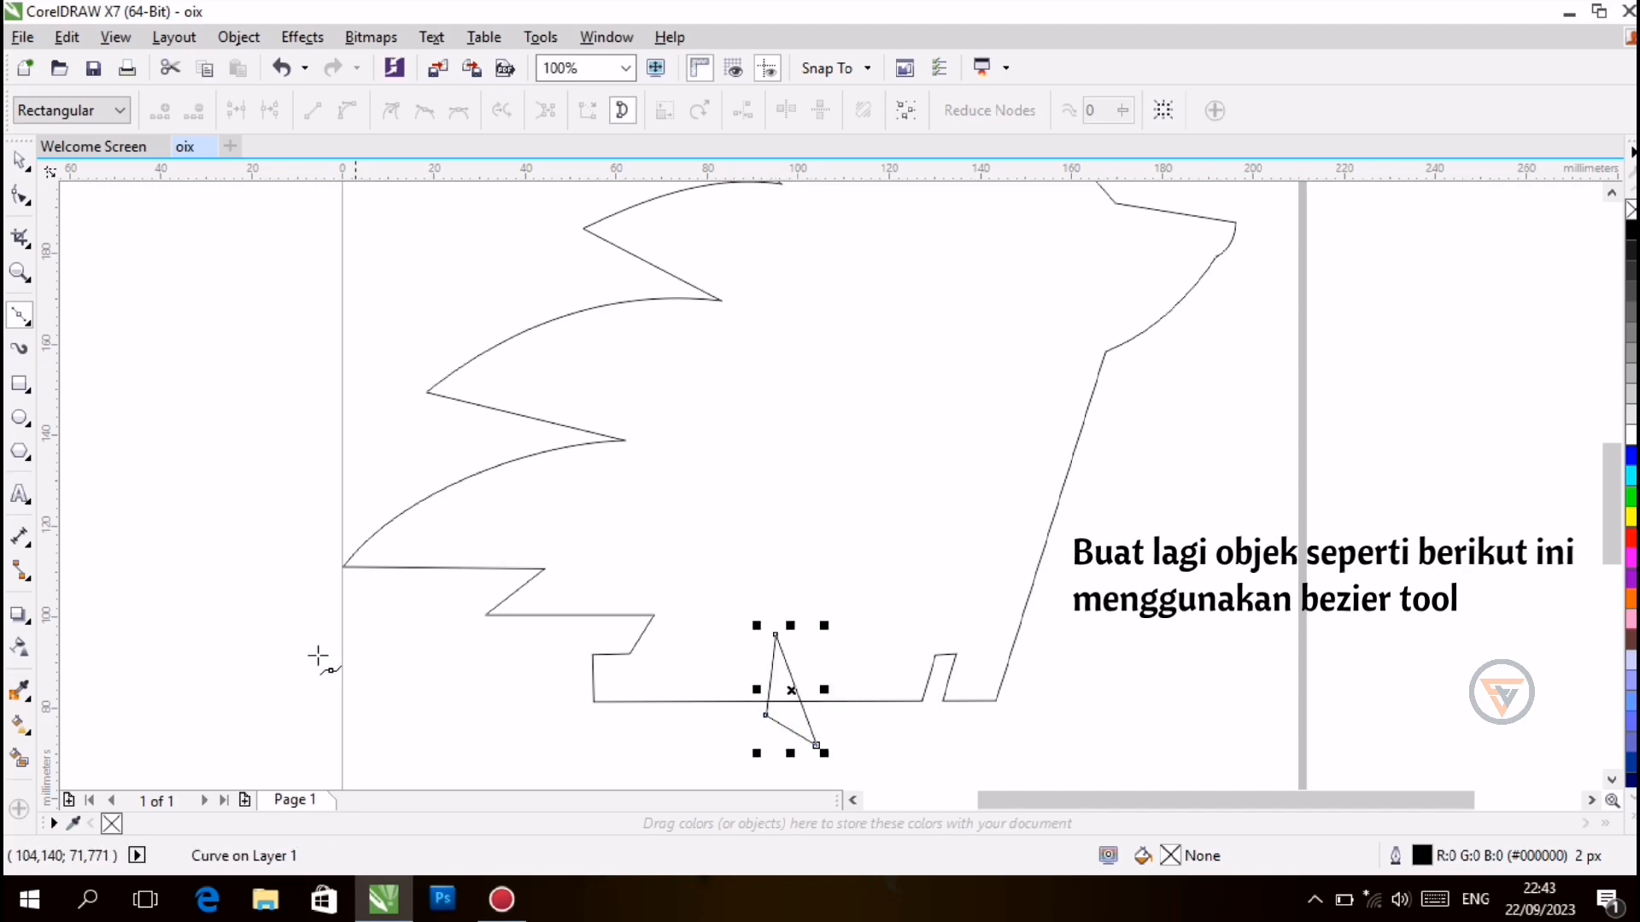
Convert the triangle's two long sides to curves and bow them outward into a leaf shape with the Shape tool
{"action": "left_click", "coordinate": [20, 198]}
{"action": "left_click", "coordinate": [21, 199]}
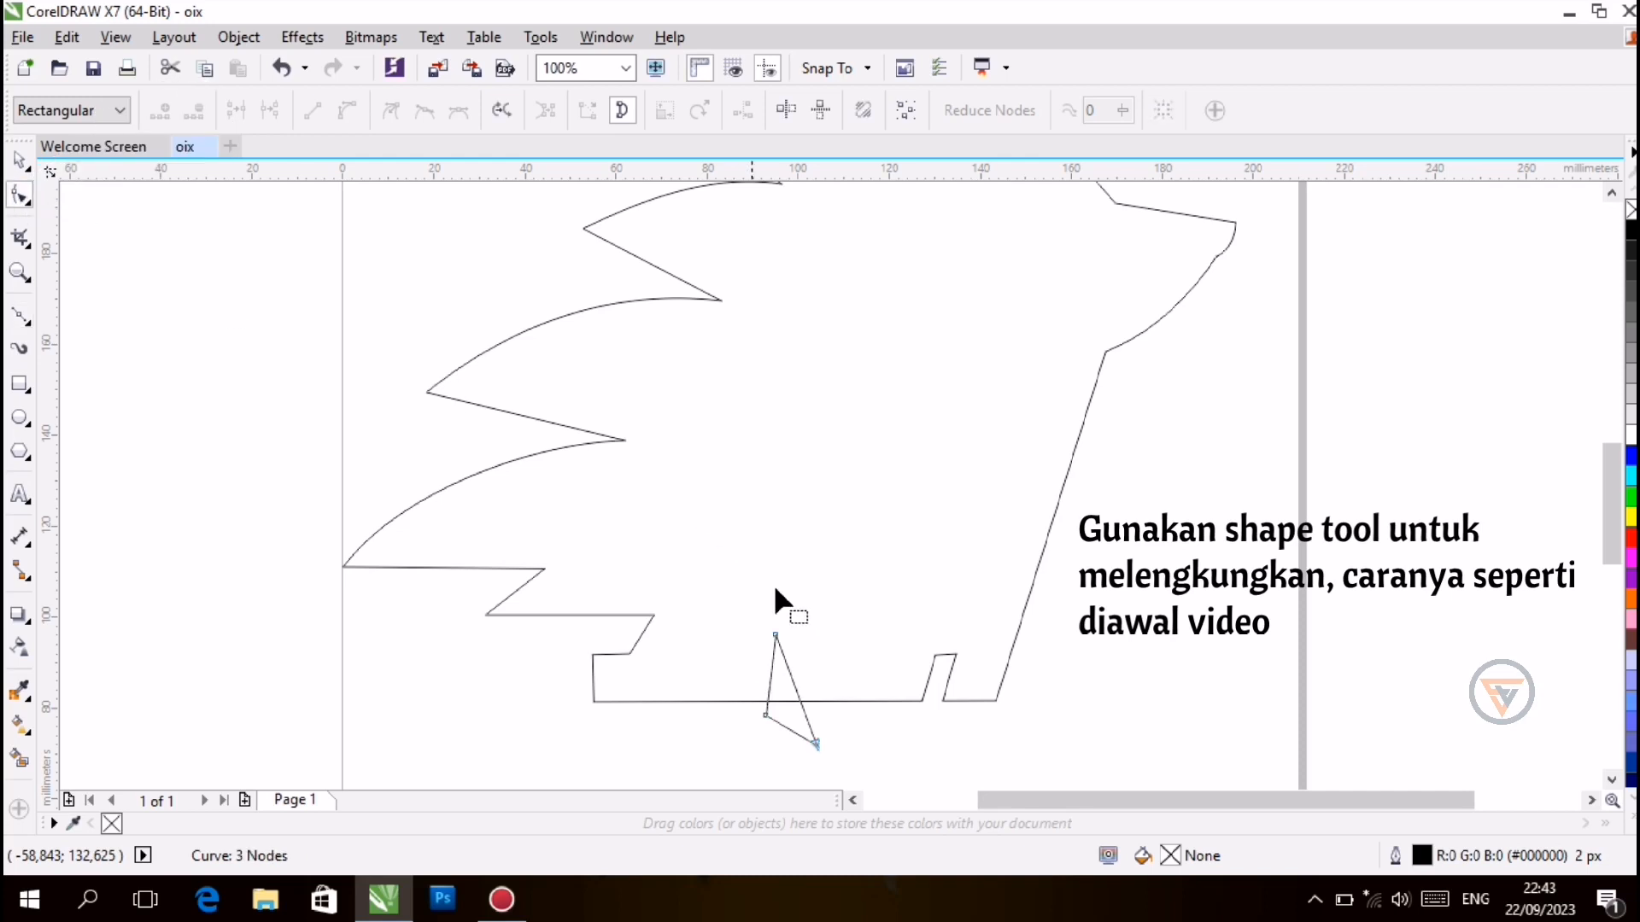
{"action": "left_click", "coordinate": [798, 684]}
{"action": "left_click", "coordinate": [346, 110]}
{"action": "left_click_drag", "start_coordinate": [801, 692], "coordinate": [816, 690]}
{"action": "left_click", "coordinate": [770, 680]}
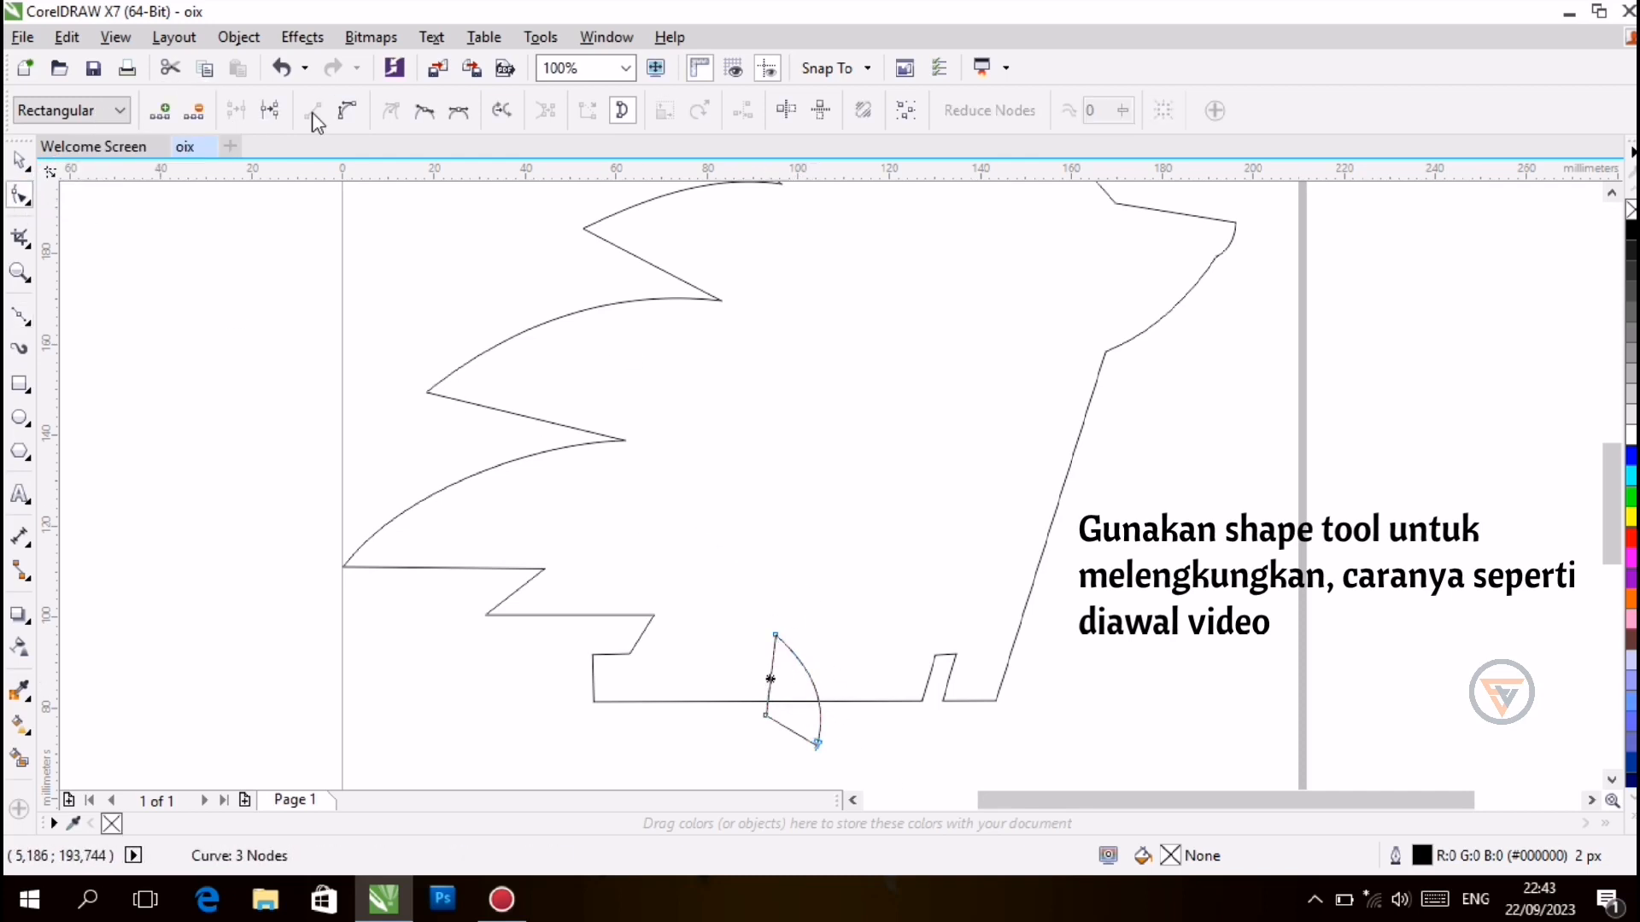
{"action": "left_click", "coordinate": [346, 110]}
{"action": "left_click", "coordinate": [626, 68]}
{"action": "left_click", "coordinate": [624, 273]}
{"action": "left_click_drag", "start_coordinate": [711, 465], "coordinate": [693, 465]}
{"action": "left_click_drag", "start_coordinate": [791, 407], "coordinate": [791, 415]}
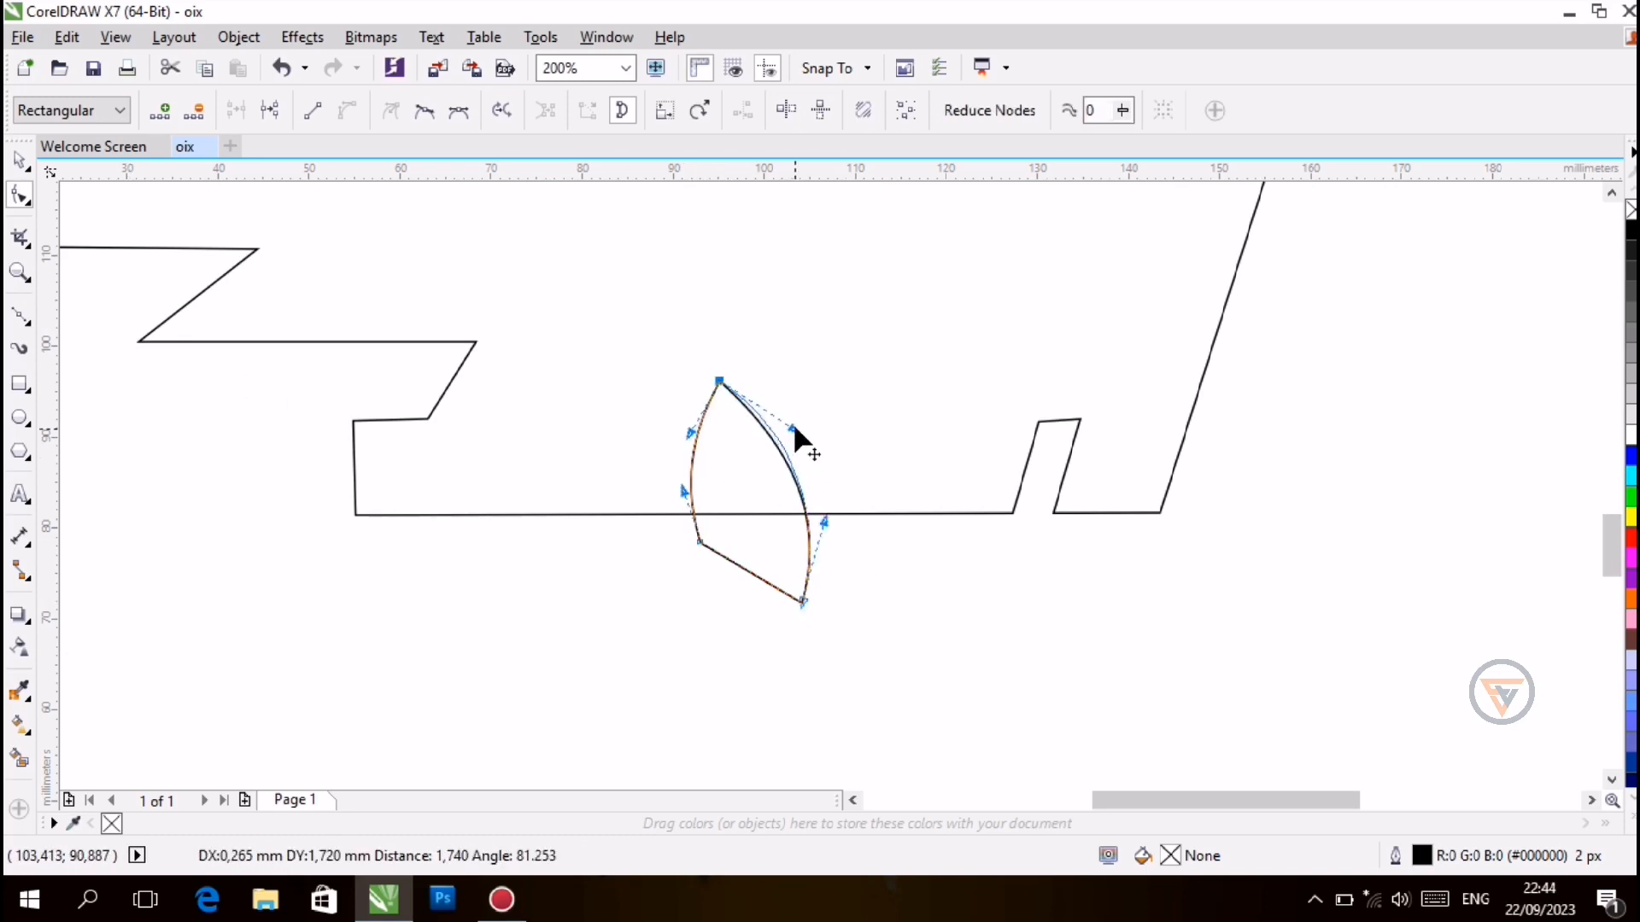
{"action": "left_click", "coordinate": [882, 542]}
Rotate the leaf shape about 9 degrees counter-clockwise and move it toward the front notch, centred on the base edge
{"action": "left_click", "coordinate": [19, 160]}
{"action": "left_click_drag", "start_coordinate": [810, 499], "coordinate": [812, 513]}
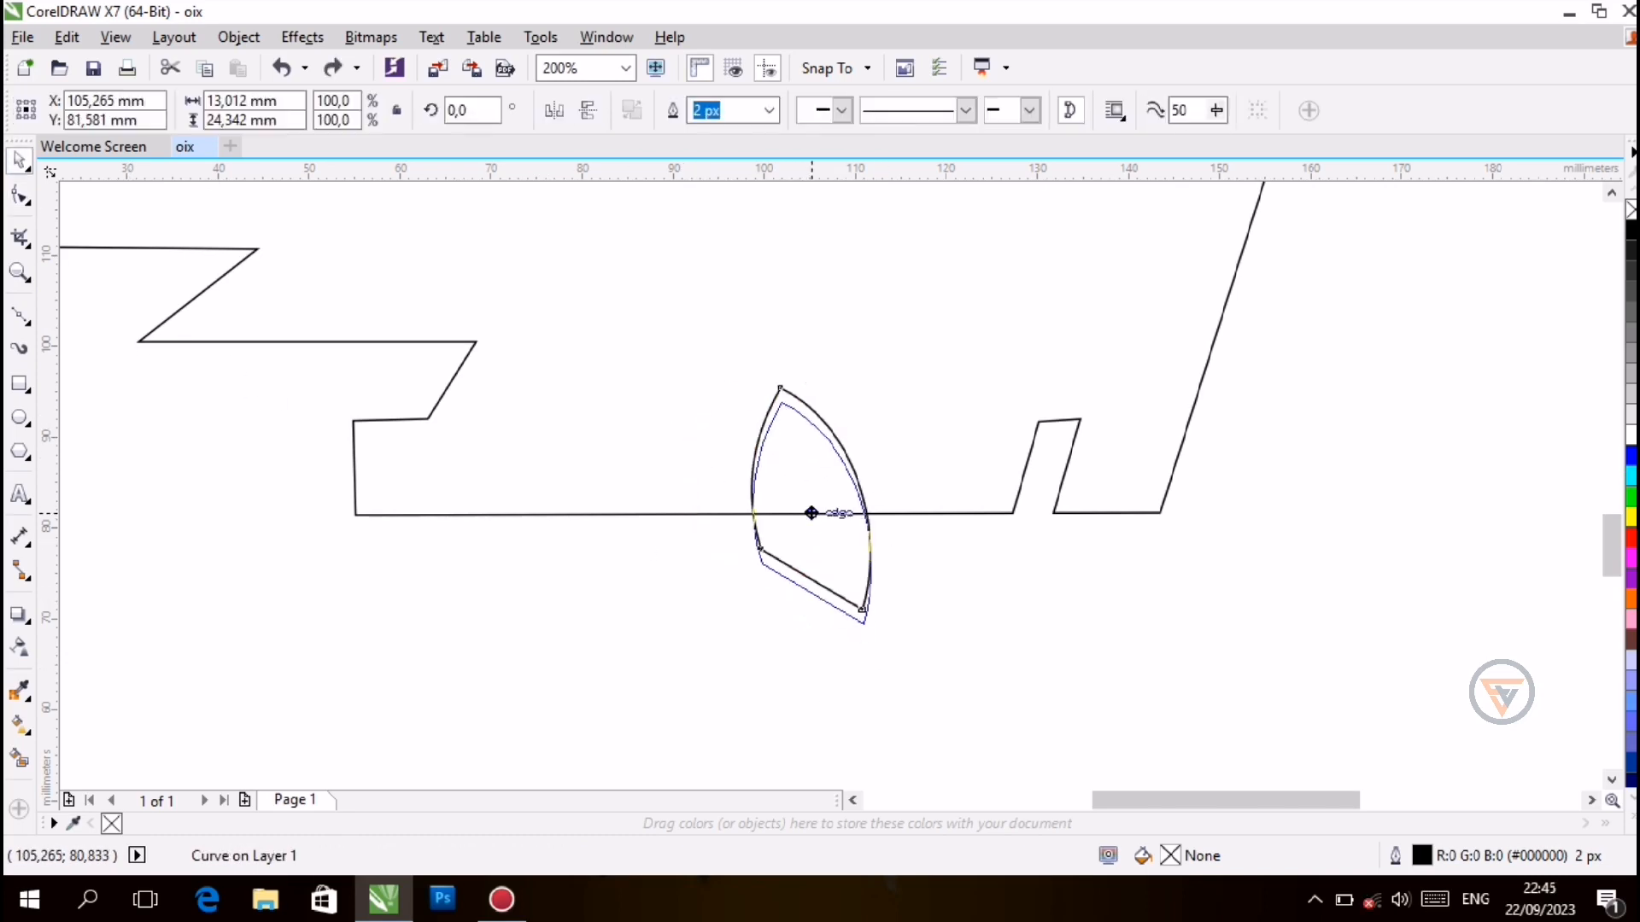
{"action": "left_click", "coordinate": [811, 512]}
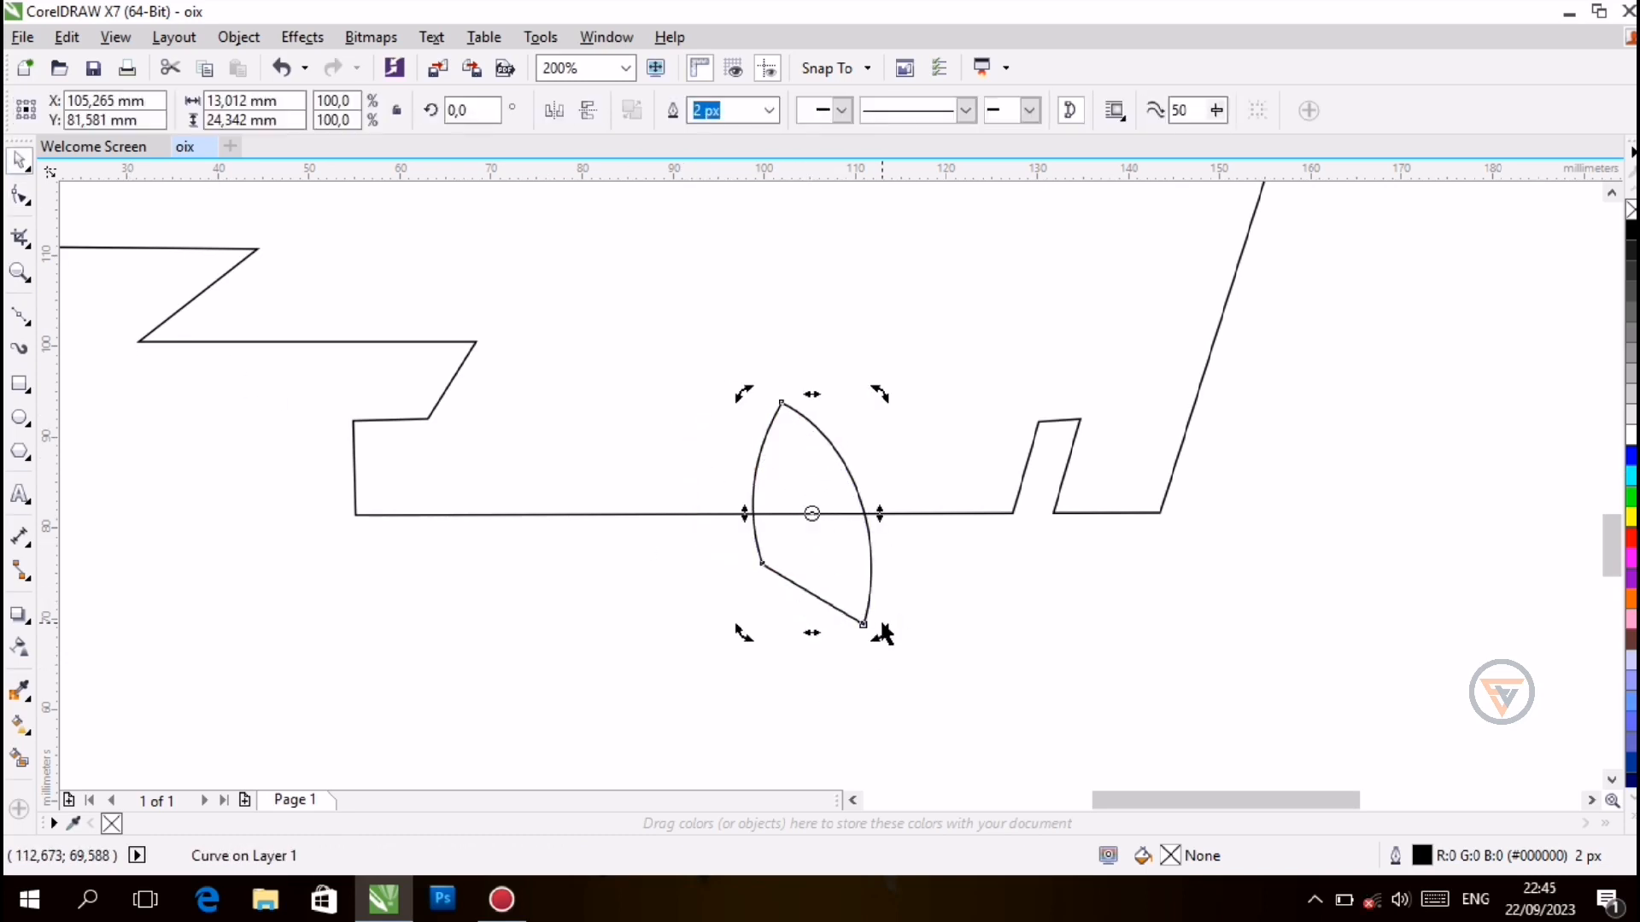
{"action": "left_click_drag", "start_coordinate": [880, 618], "coordinate": [927, 608]}
{"action": "left_click", "coordinate": [811, 521]}
{"action": "left_click_drag", "start_coordinate": [812, 521], "coordinate": [838, 518]}
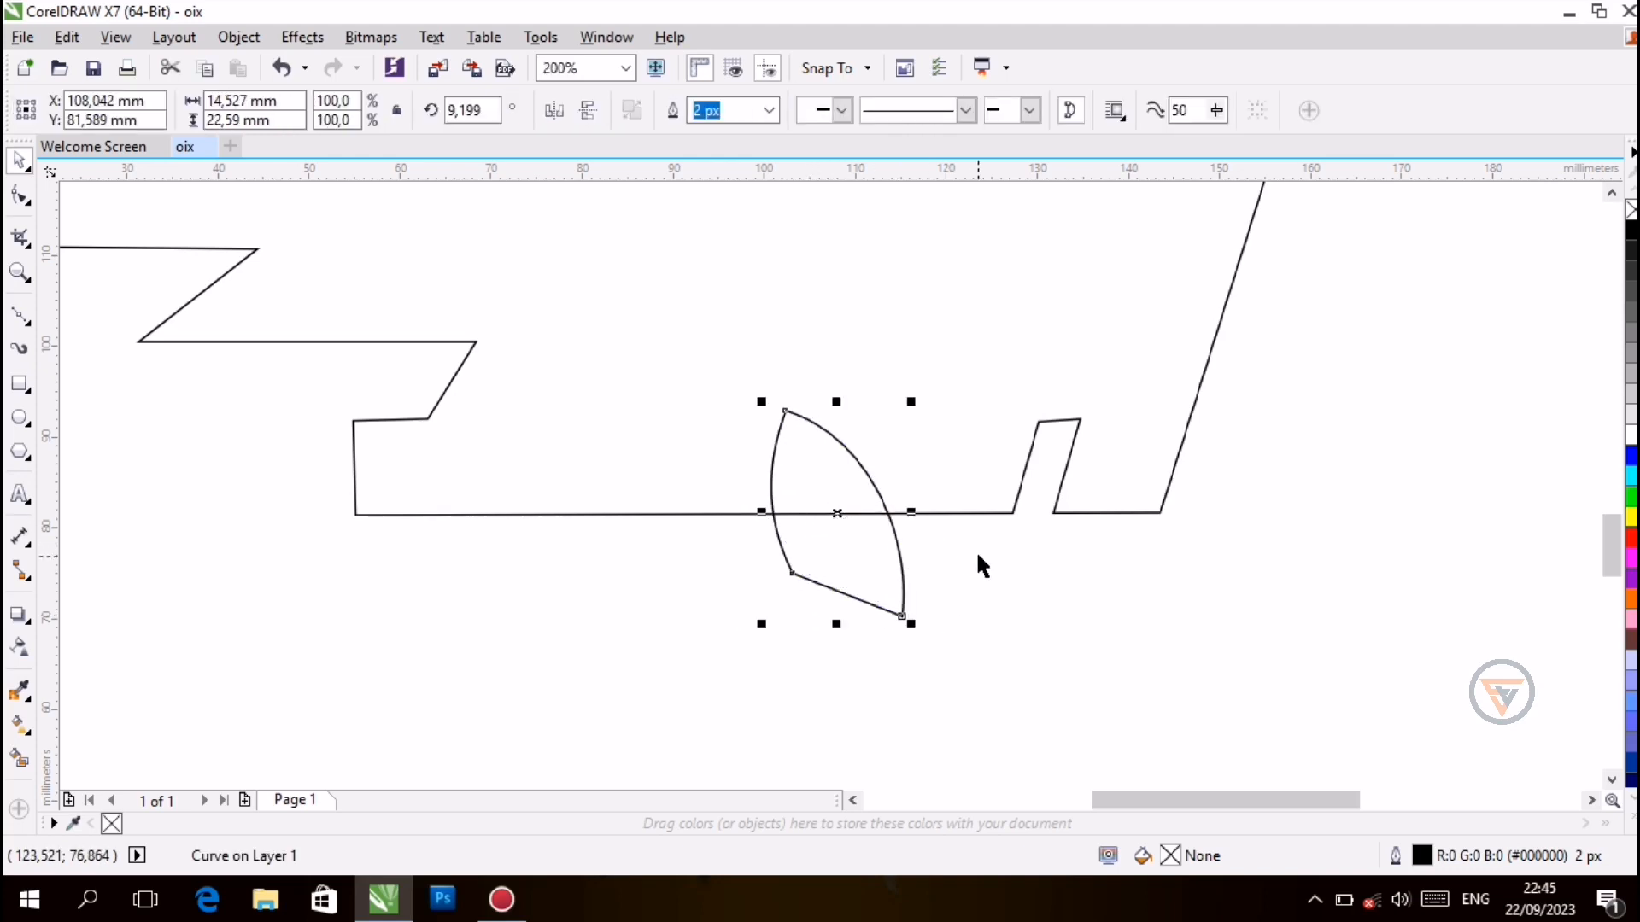
Trim the bird outline with the leaf shape to cut a curved notch in the base, and delete the leaf shape
{"action": "left_click", "coordinate": [679, 484], "text": "shift"}
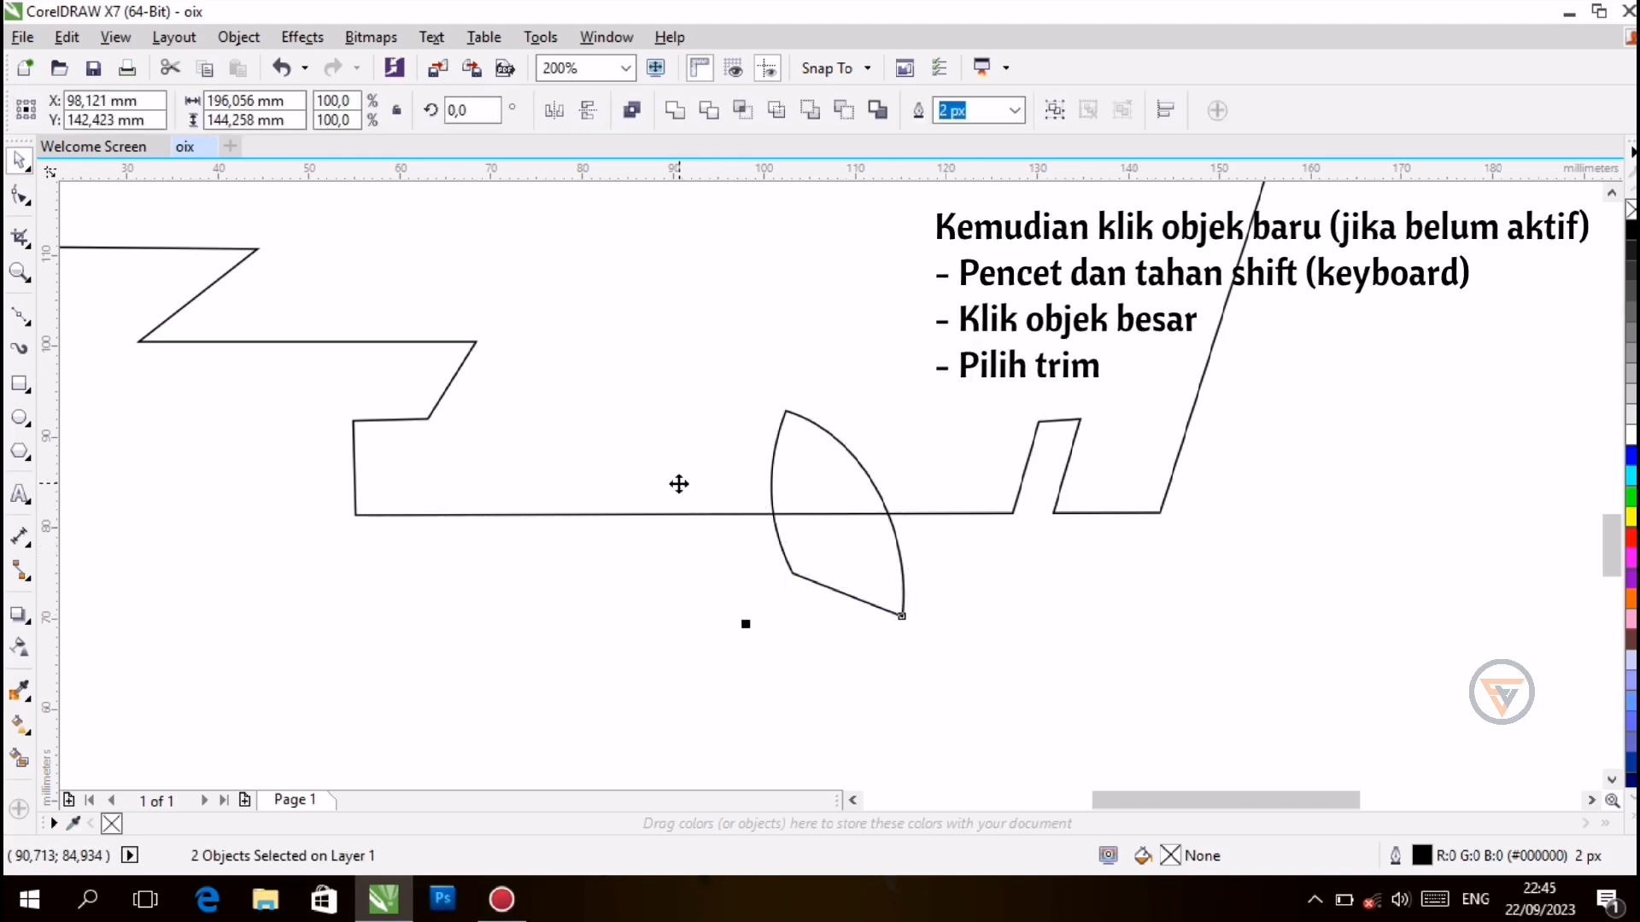
{"action": "left_click", "coordinate": [708, 110]}
{"action": "left_click", "coordinate": [897, 692]}
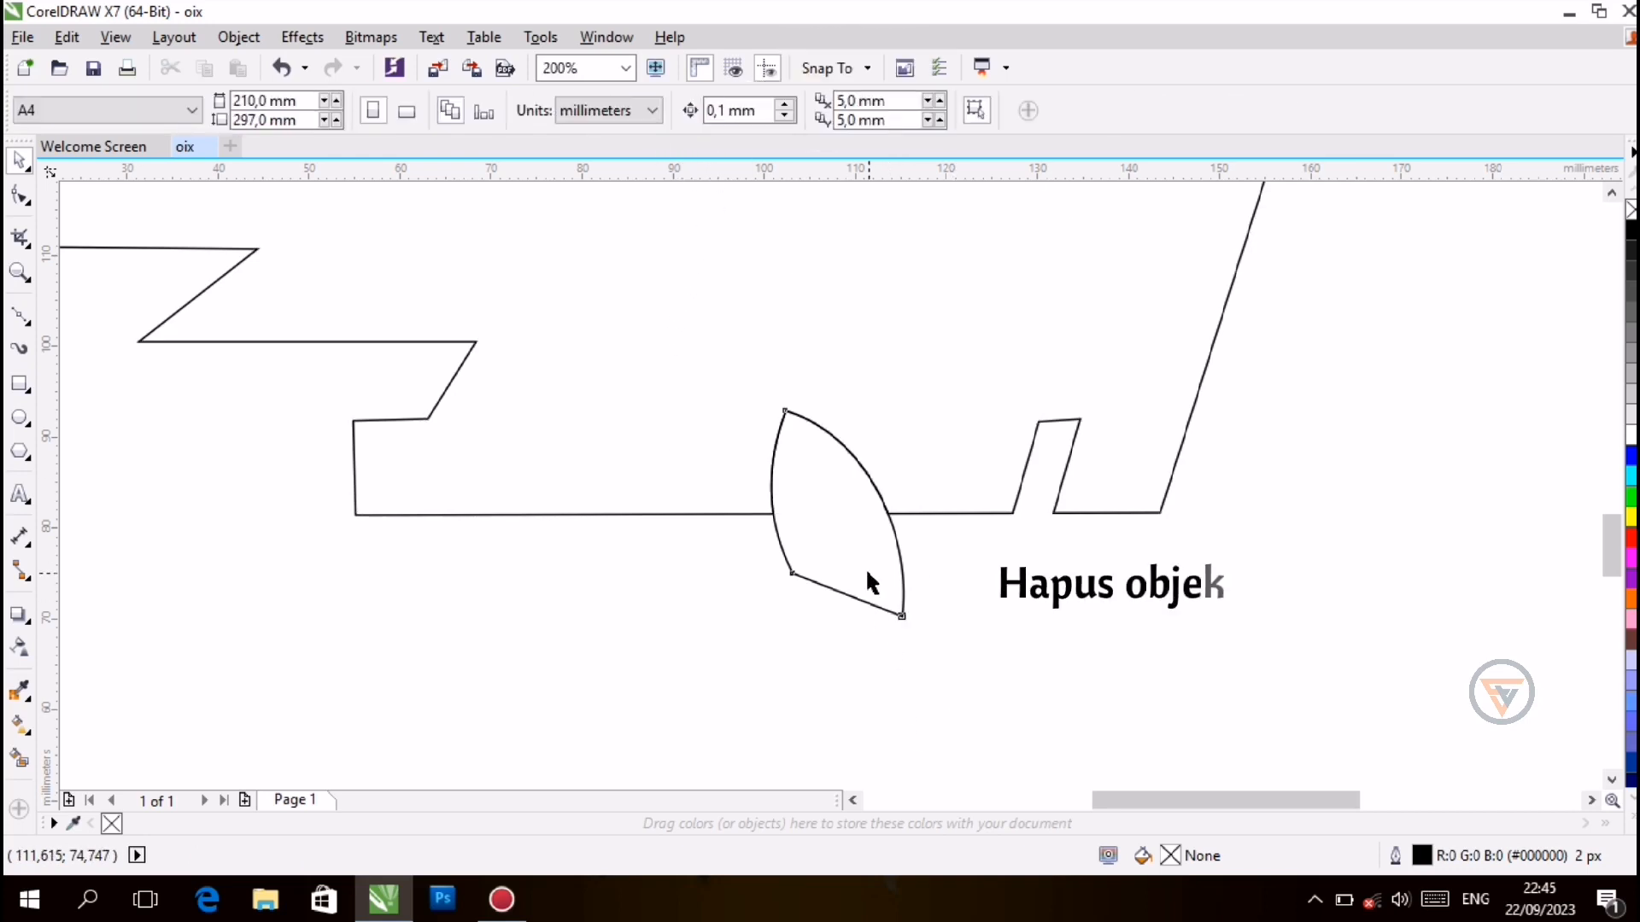
{"action": "left_click", "coordinate": [870, 574]}
{"action": "key", "text": "Delete"}
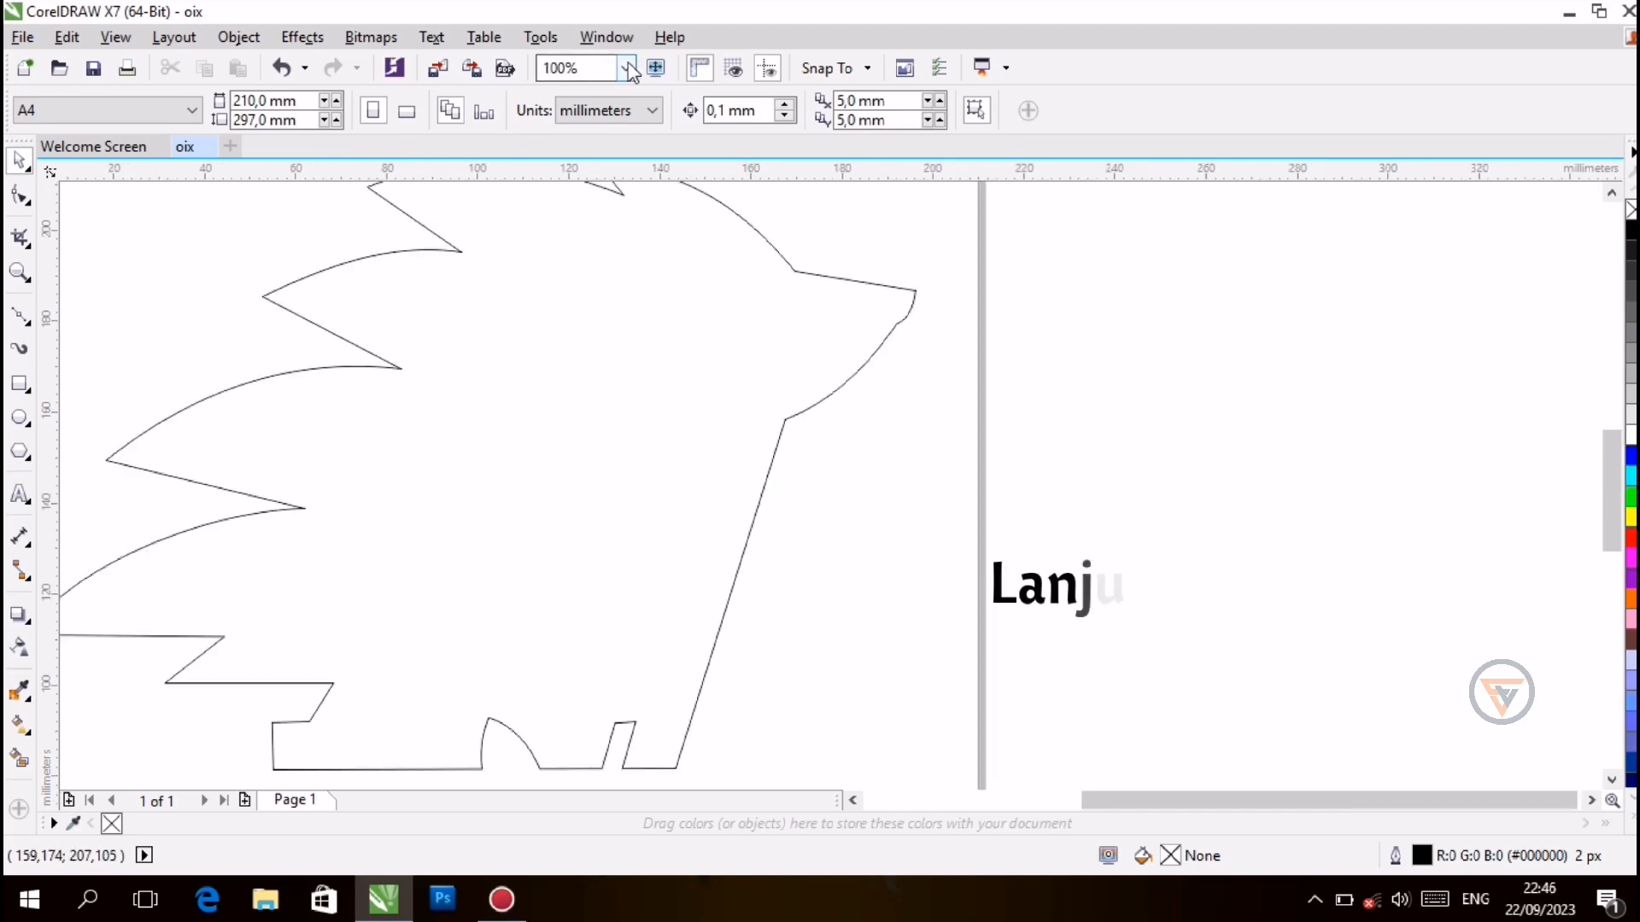
Draw a thin closed triangle about 17 mm long across the lower curve of the beak with the Bézier tool for the mouth
{"action": "left_click", "coordinate": [627, 69]}
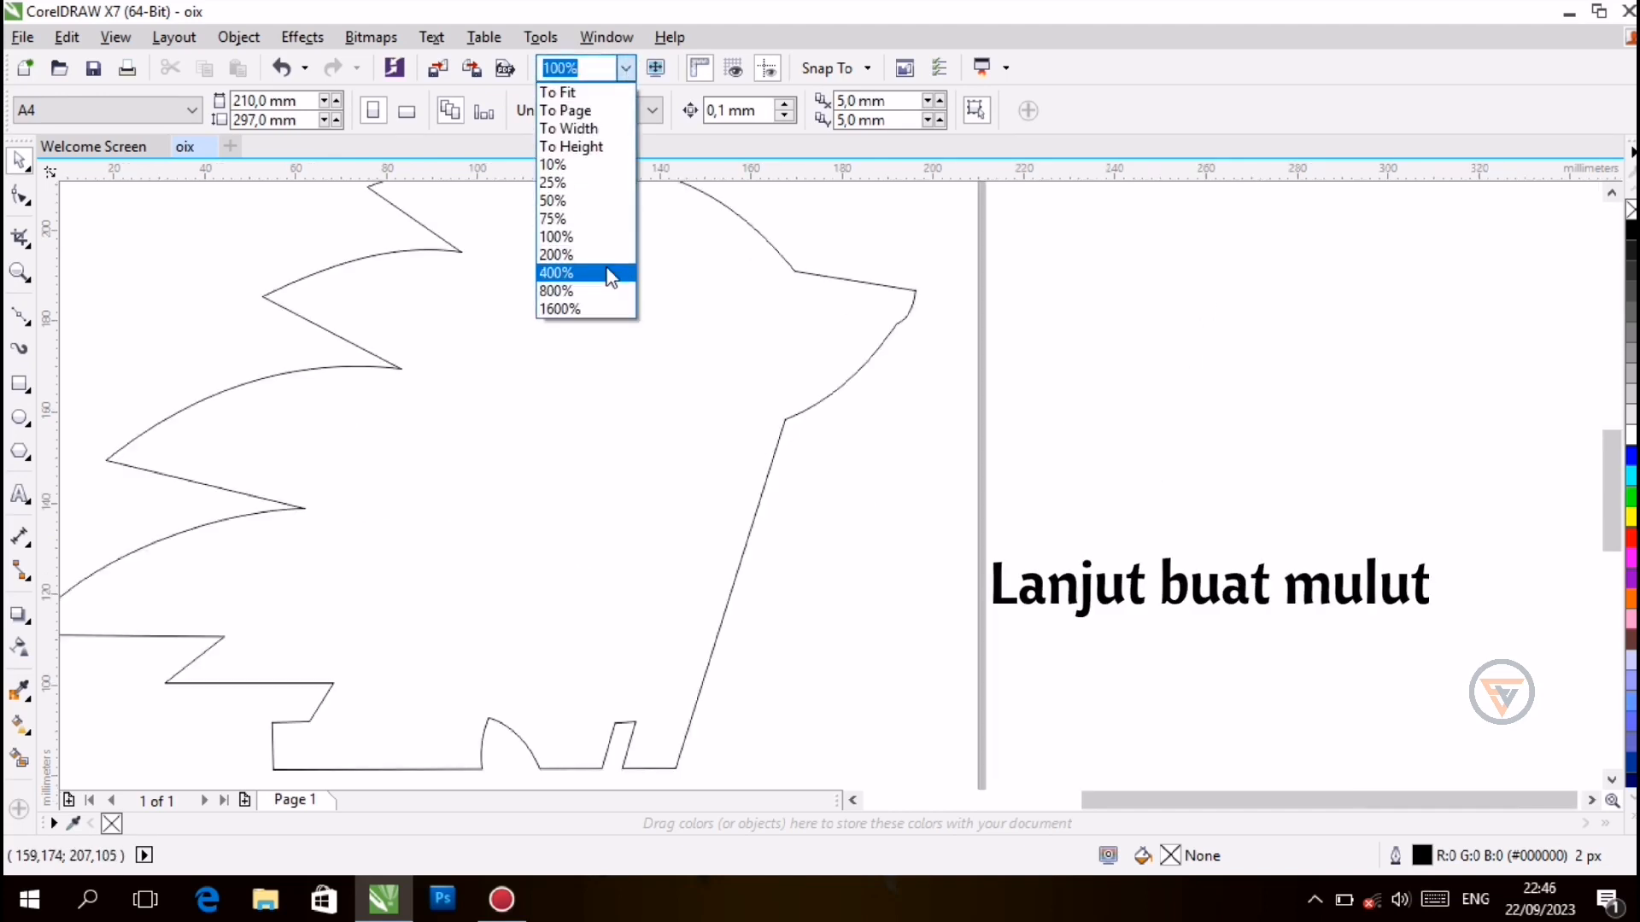
{"action": "left_click", "coordinate": [603, 255]}
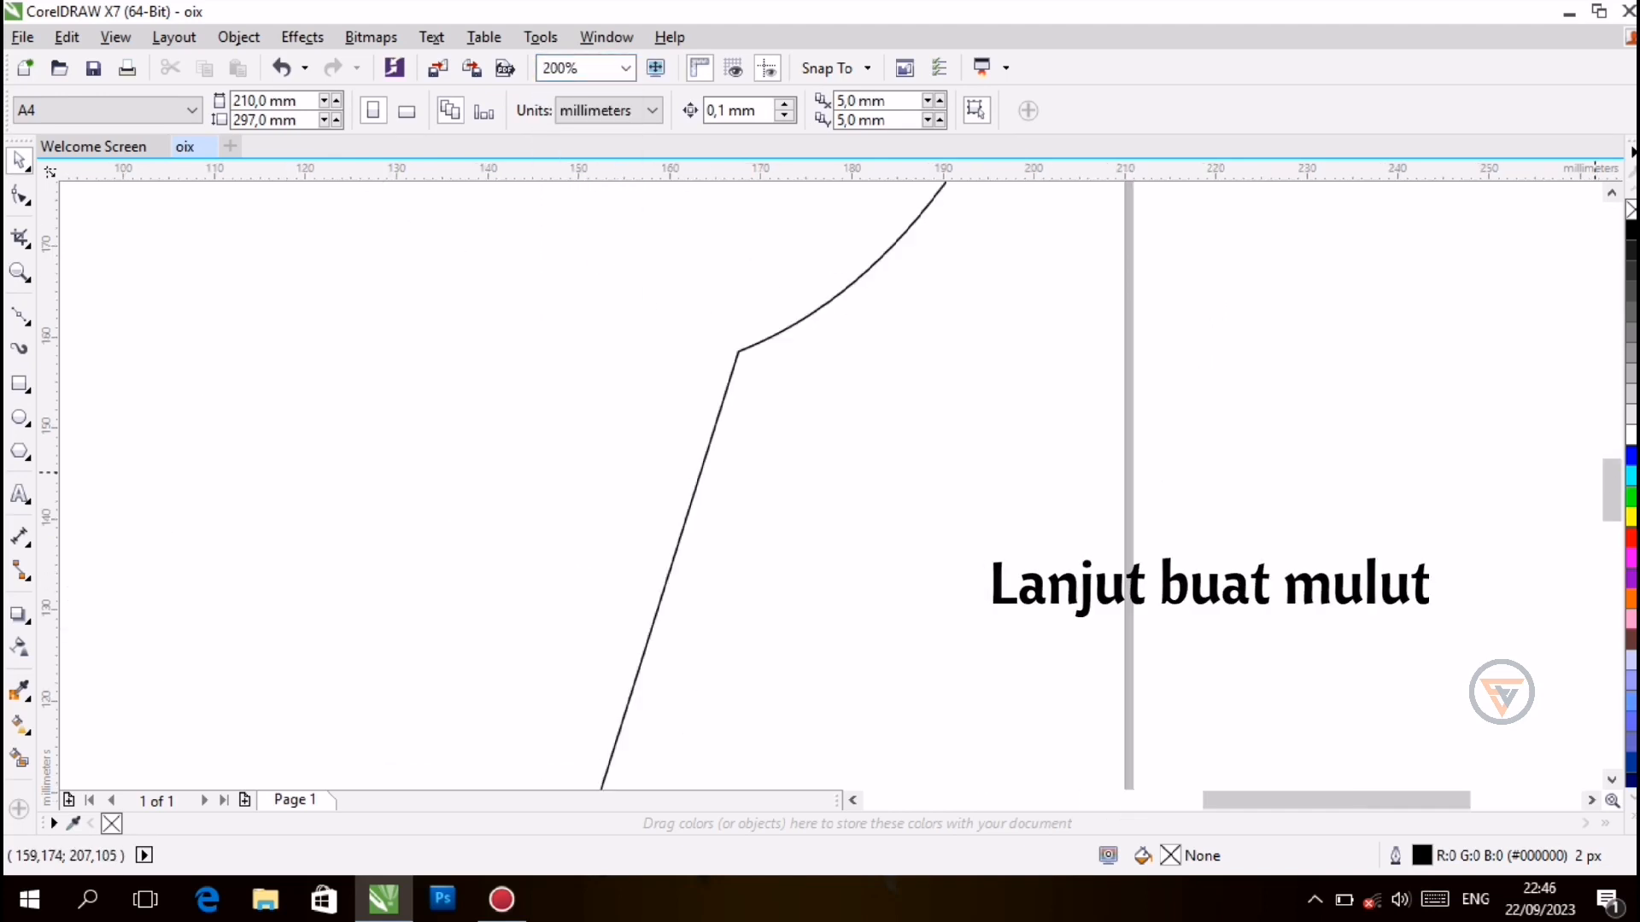
{"action": "left_click_drag", "start_coordinate": [1617, 504], "coordinate": [1617, 480]}
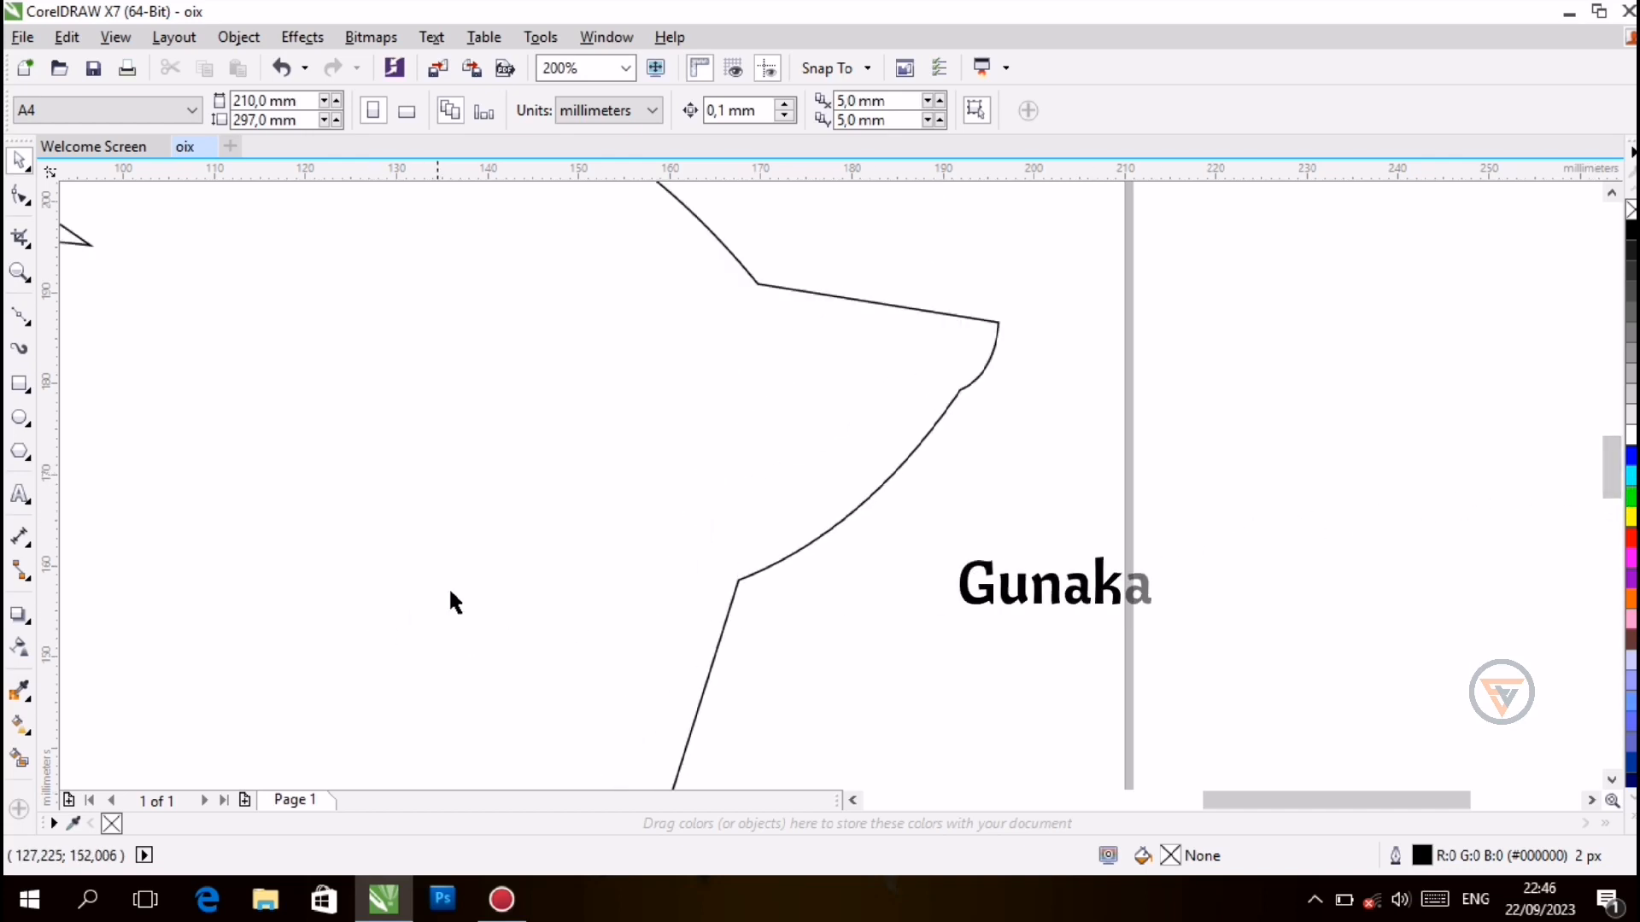
{"action": "left_click", "coordinate": [26, 316]}
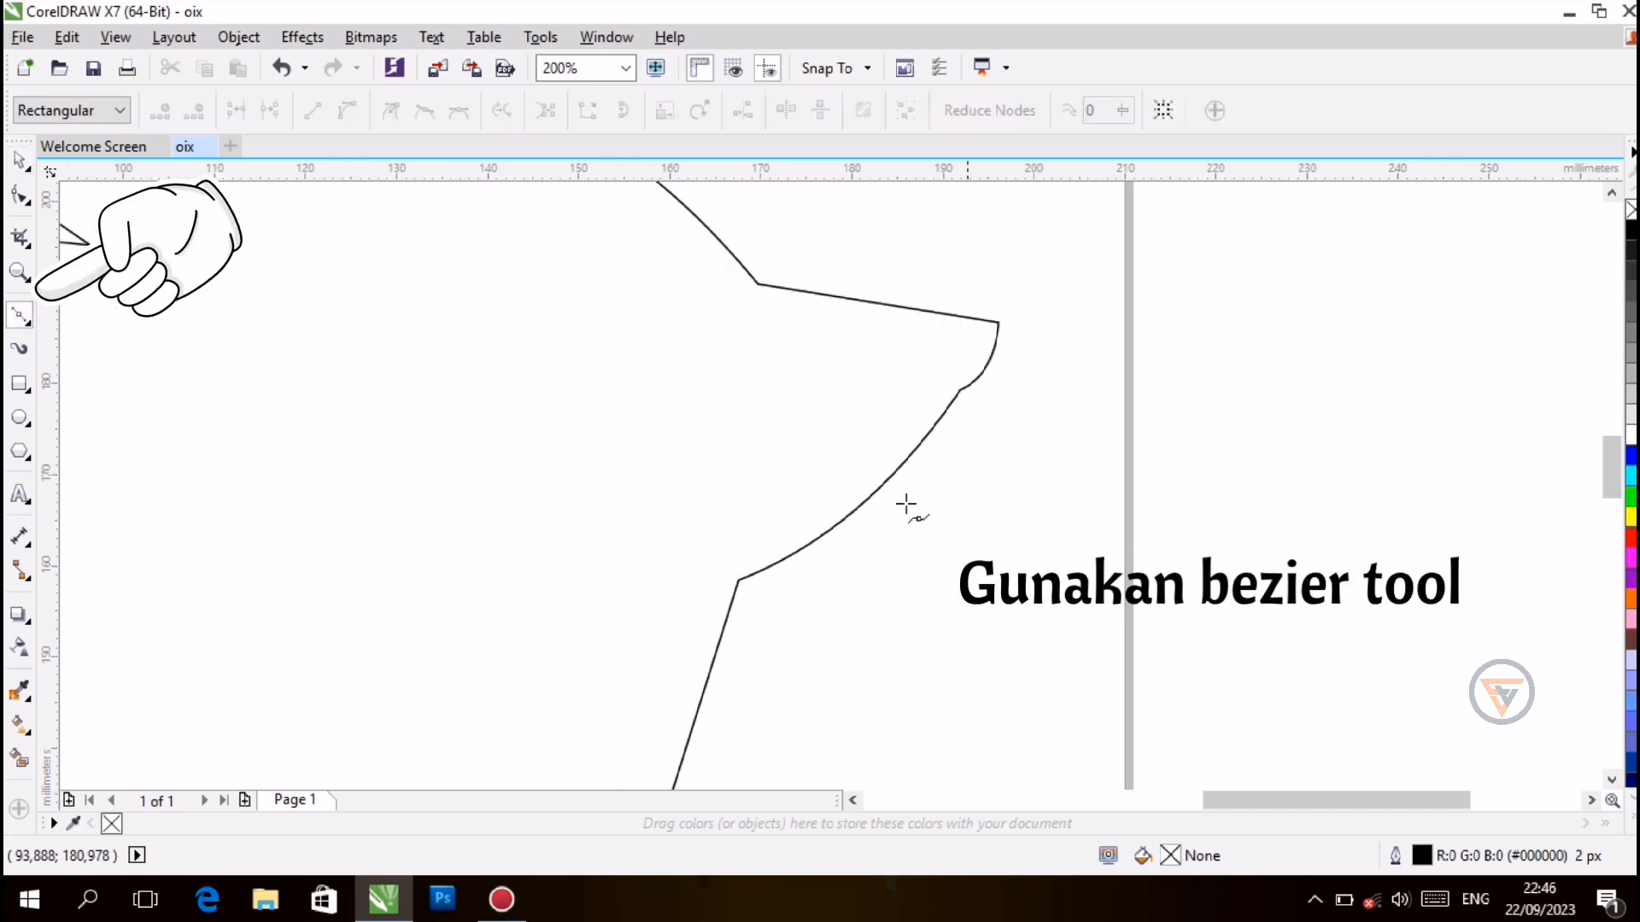
{"action": "left_click", "coordinate": [786, 485]}
{"action": "left_click", "coordinate": [927, 545]}
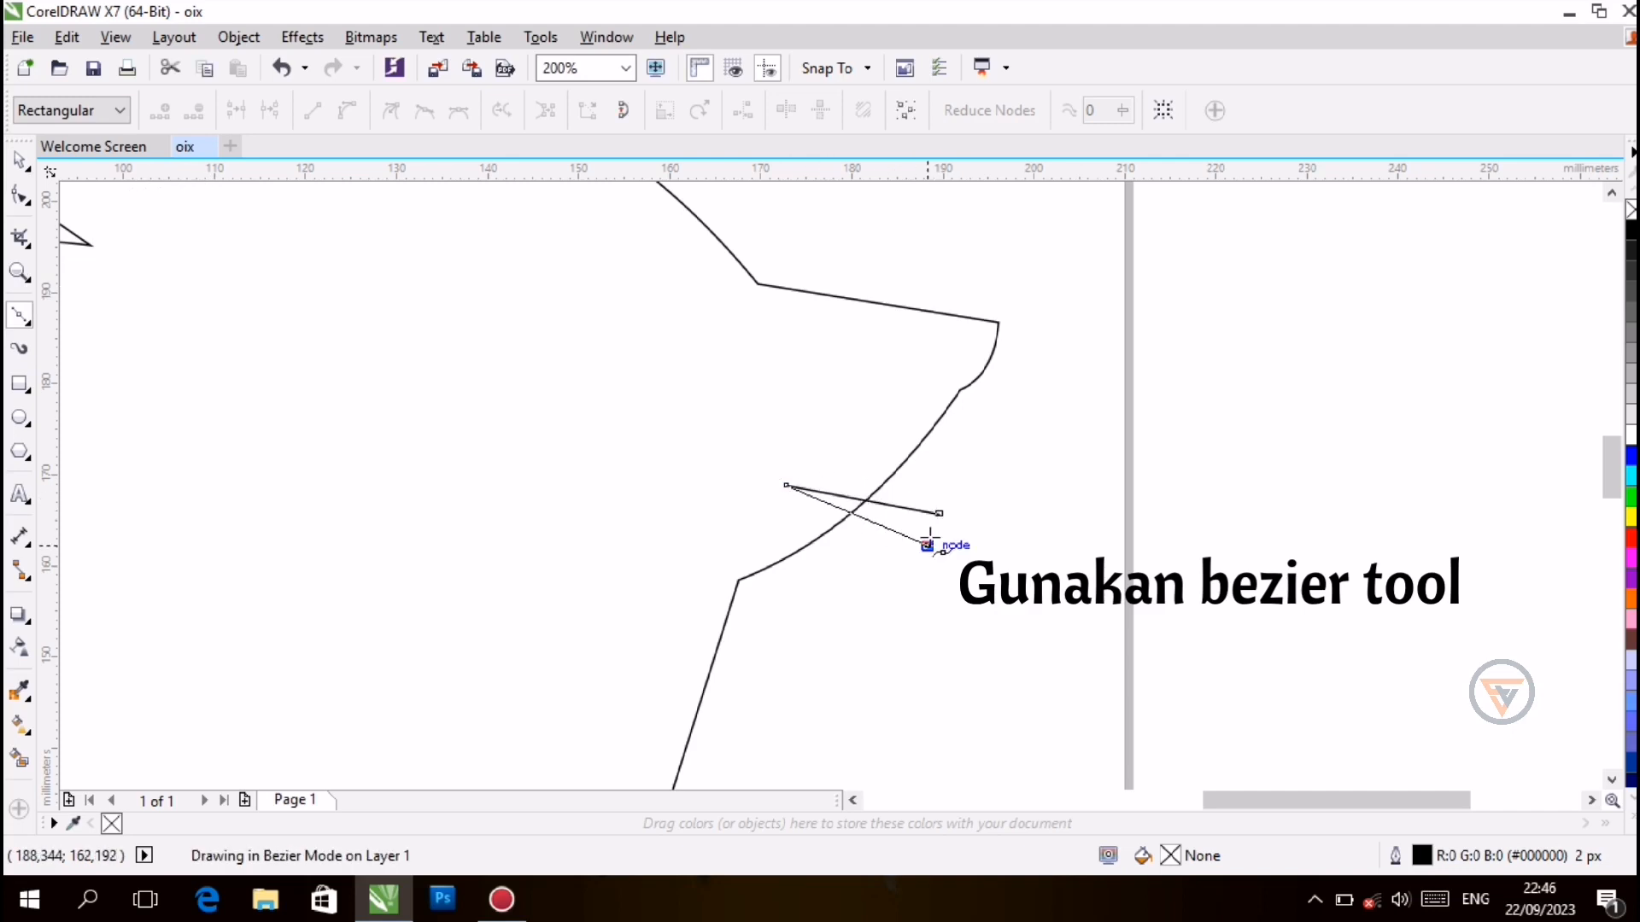
{"action": "left_click", "coordinate": [939, 513]}
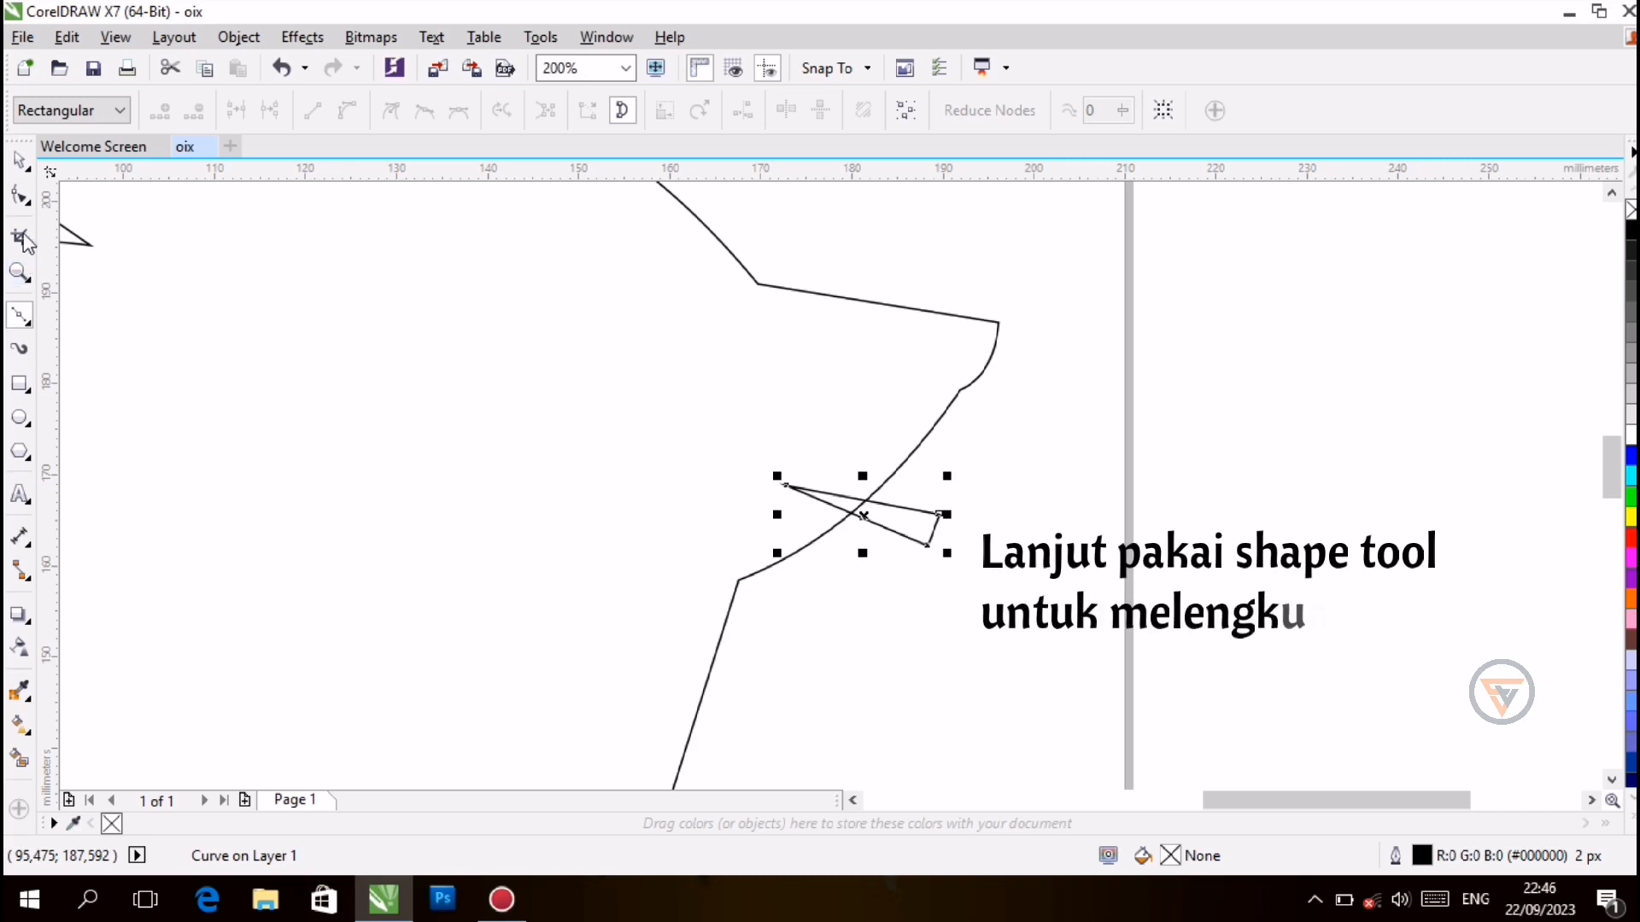
Curve both long edges of the mouth triangle upward and rotate the shape about 9 degrees counter-clockwise
{"action": "left_click", "coordinate": [20, 195]}
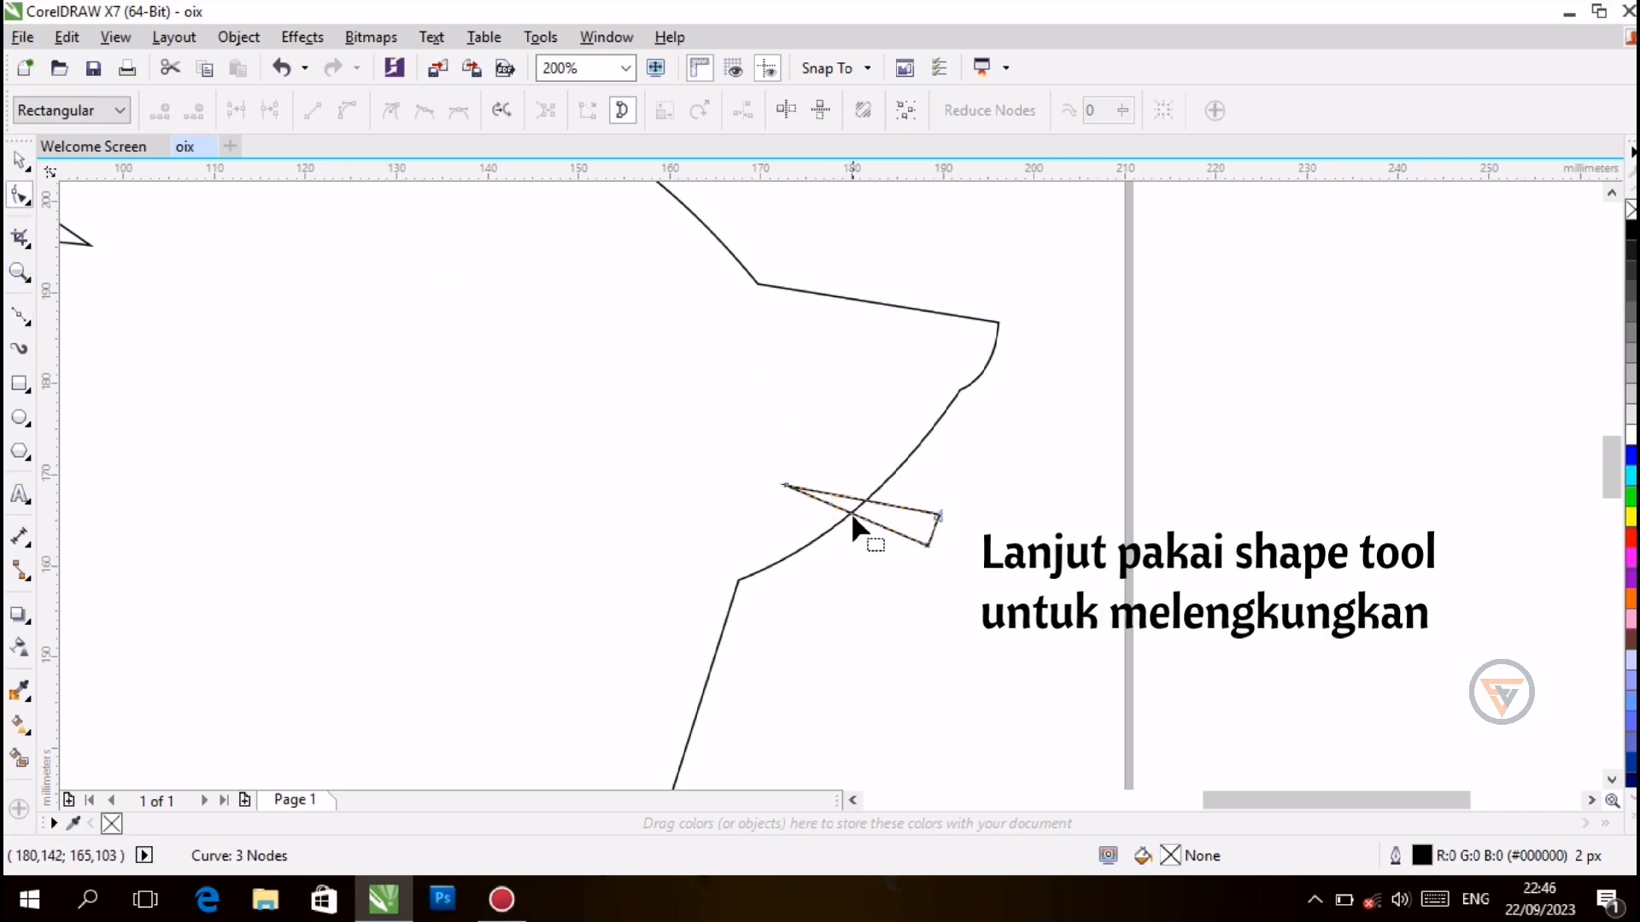
{"action": "left_click", "coordinate": [349, 113]}
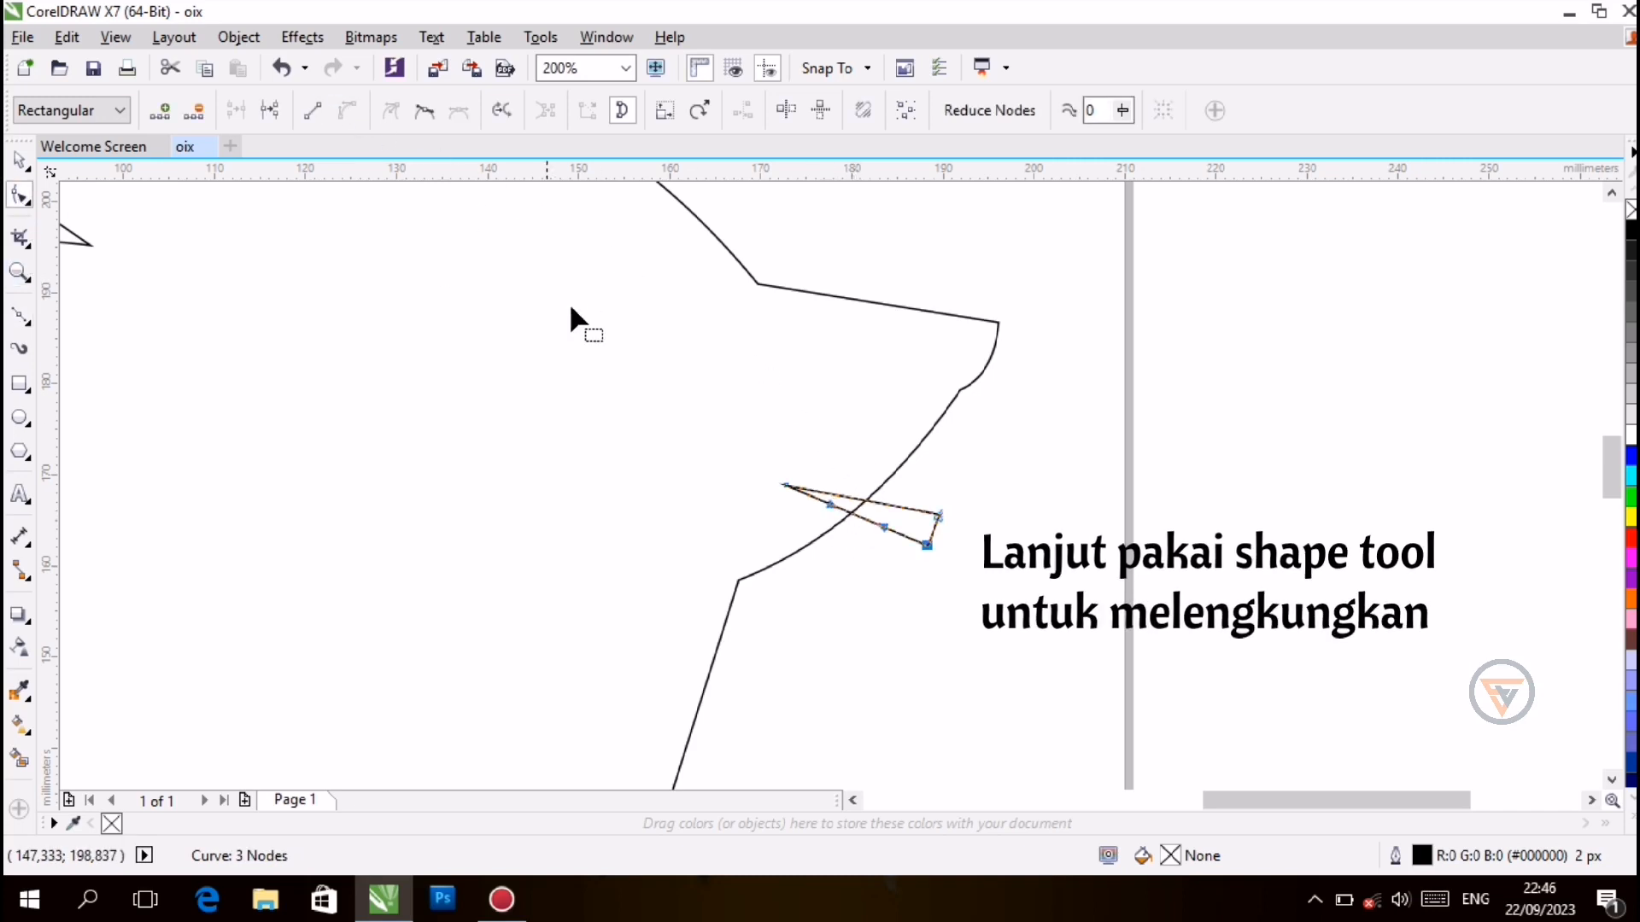
{"action": "left_click_drag", "start_coordinate": [856, 504], "coordinate": [965, 540]}
{"action": "left_click", "coordinate": [929, 546]}
{"action": "left_click", "coordinate": [19, 159]}
{"action": "left_click", "coordinate": [878, 511]}
{"action": "left_click", "coordinate": [878, 511]}
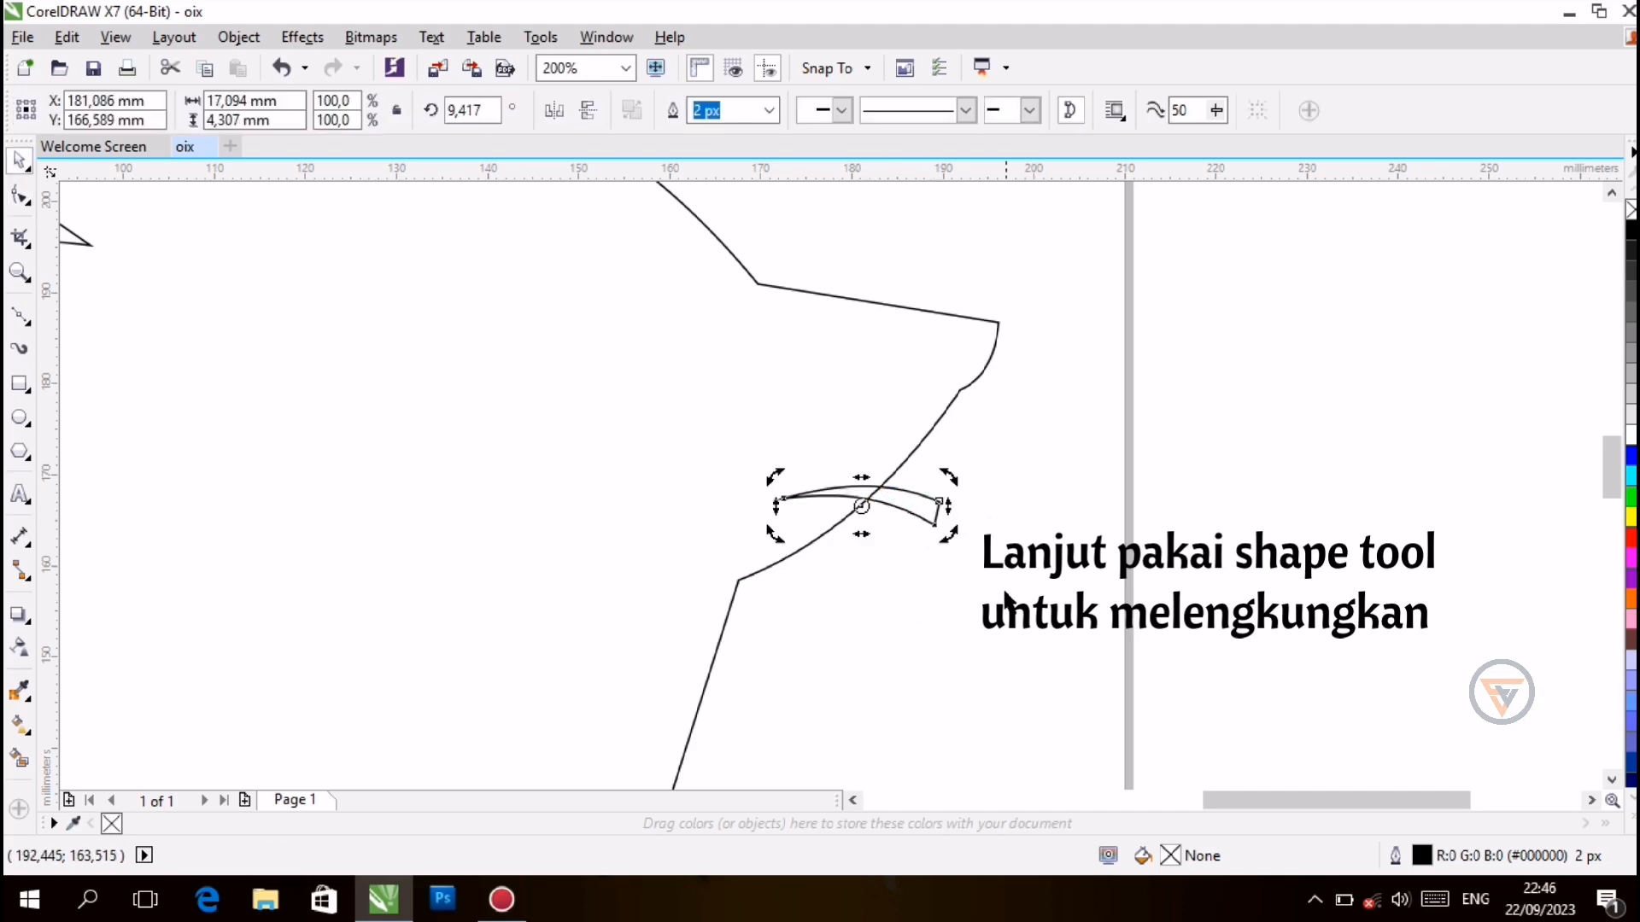
Trim the body outline with the curved mouth shape to cut the mouth, and delete the mouth shape
{"action": "left_click", "coordinate": [872, 393], "text": "shift"}
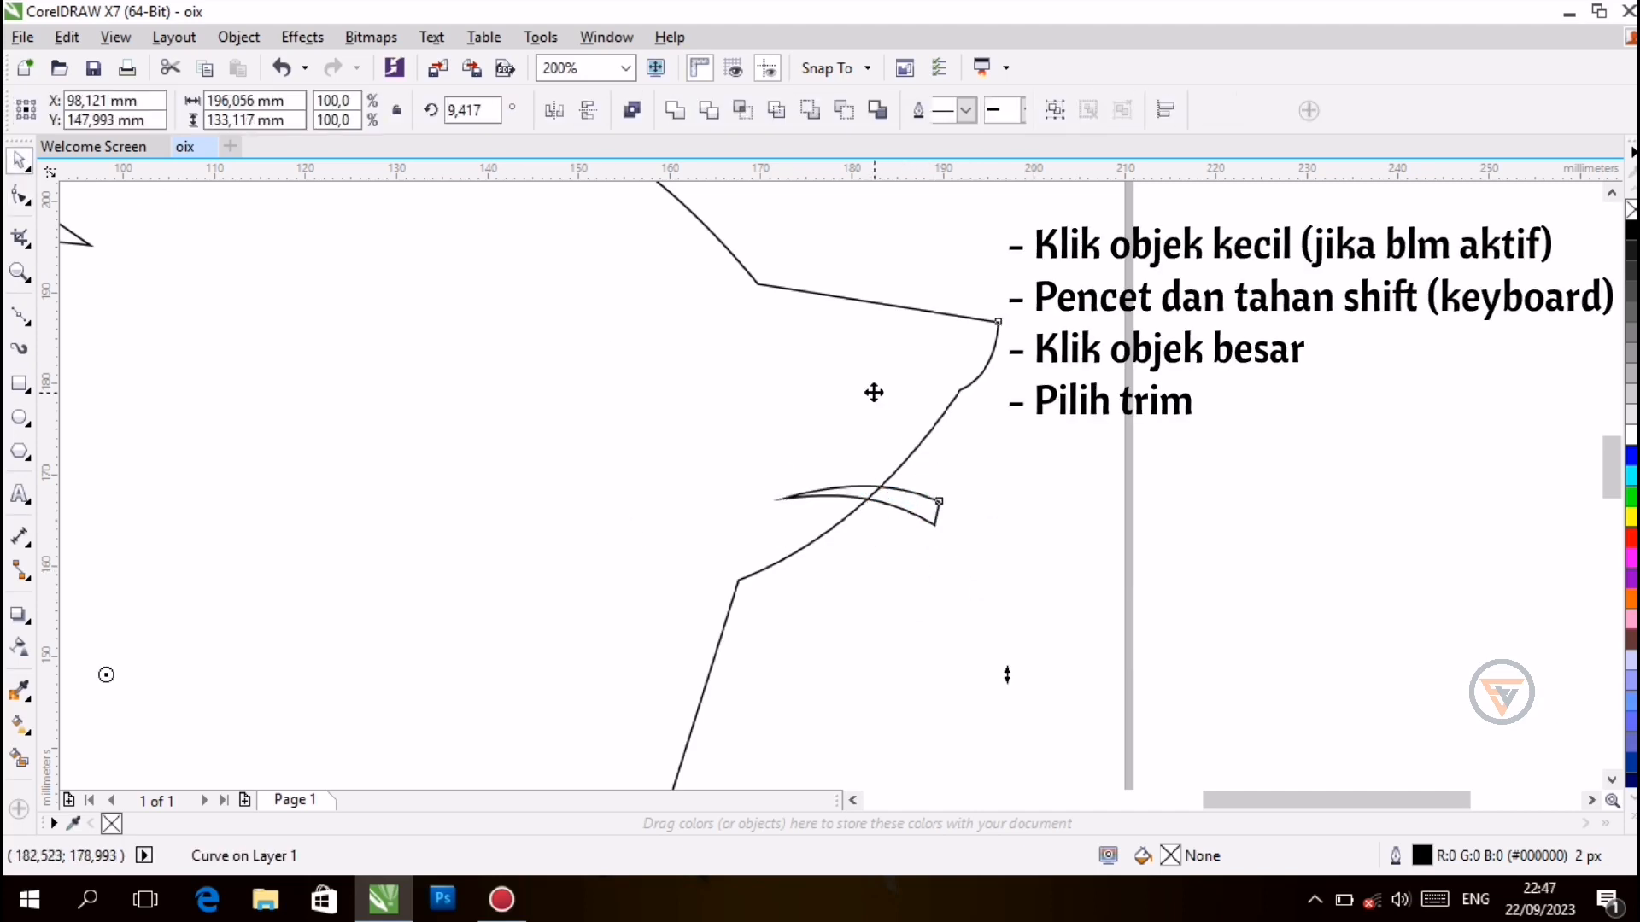
{"action": "left_click", "coordinate": [703, 111]}
{"action": "left_click", "coordinate": [895, 506]}
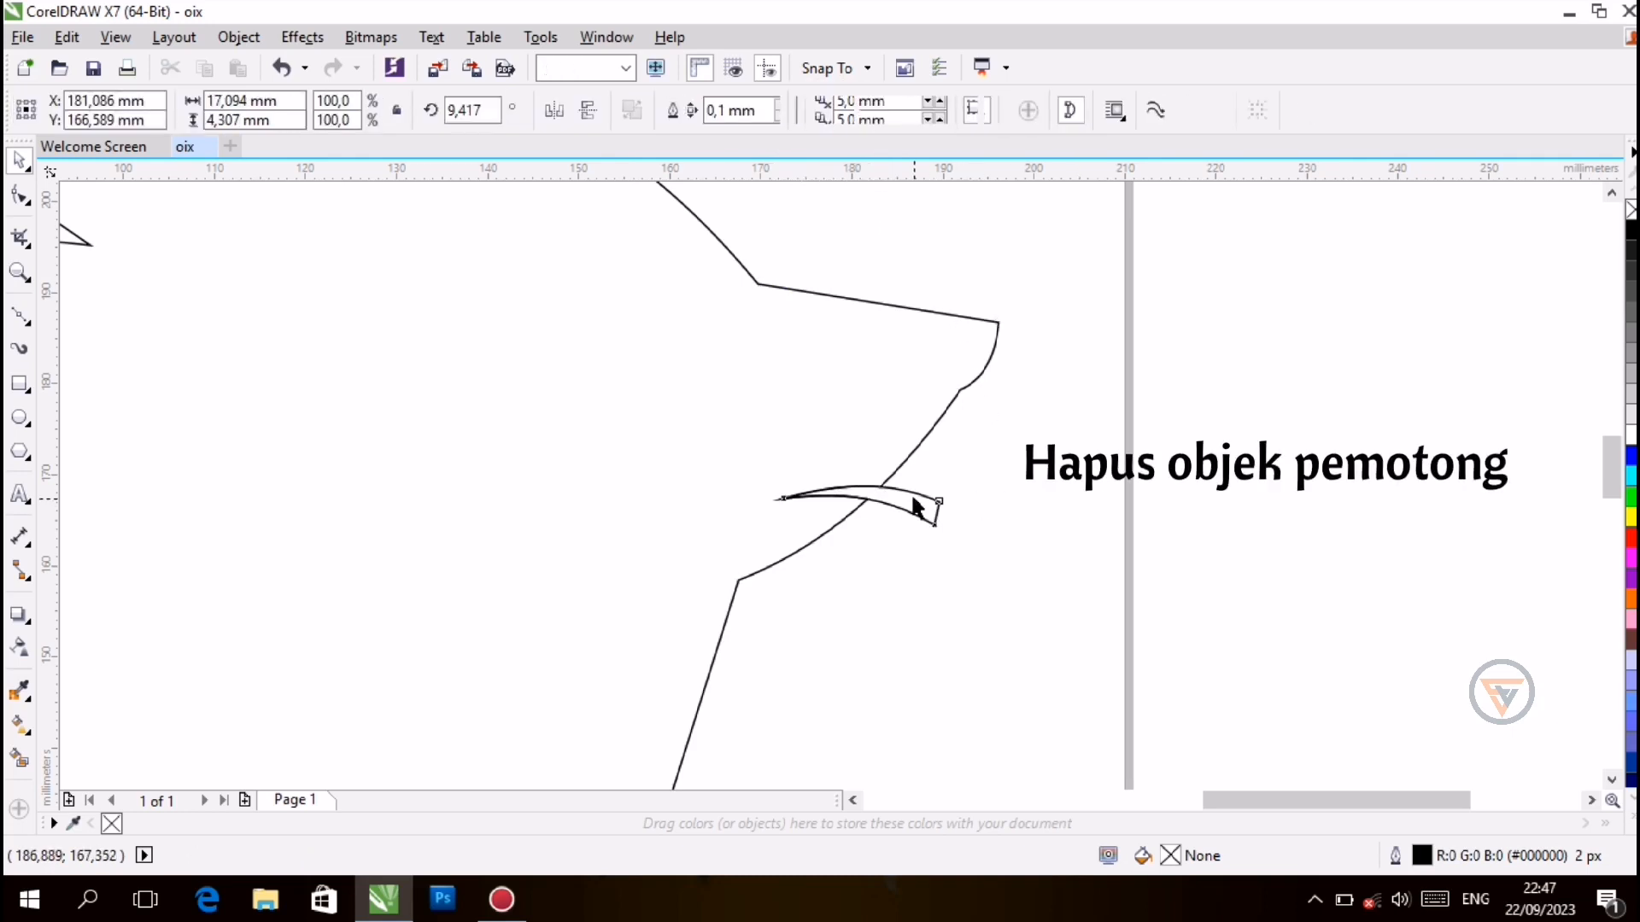
{"action": "key", "text": "Delete"}
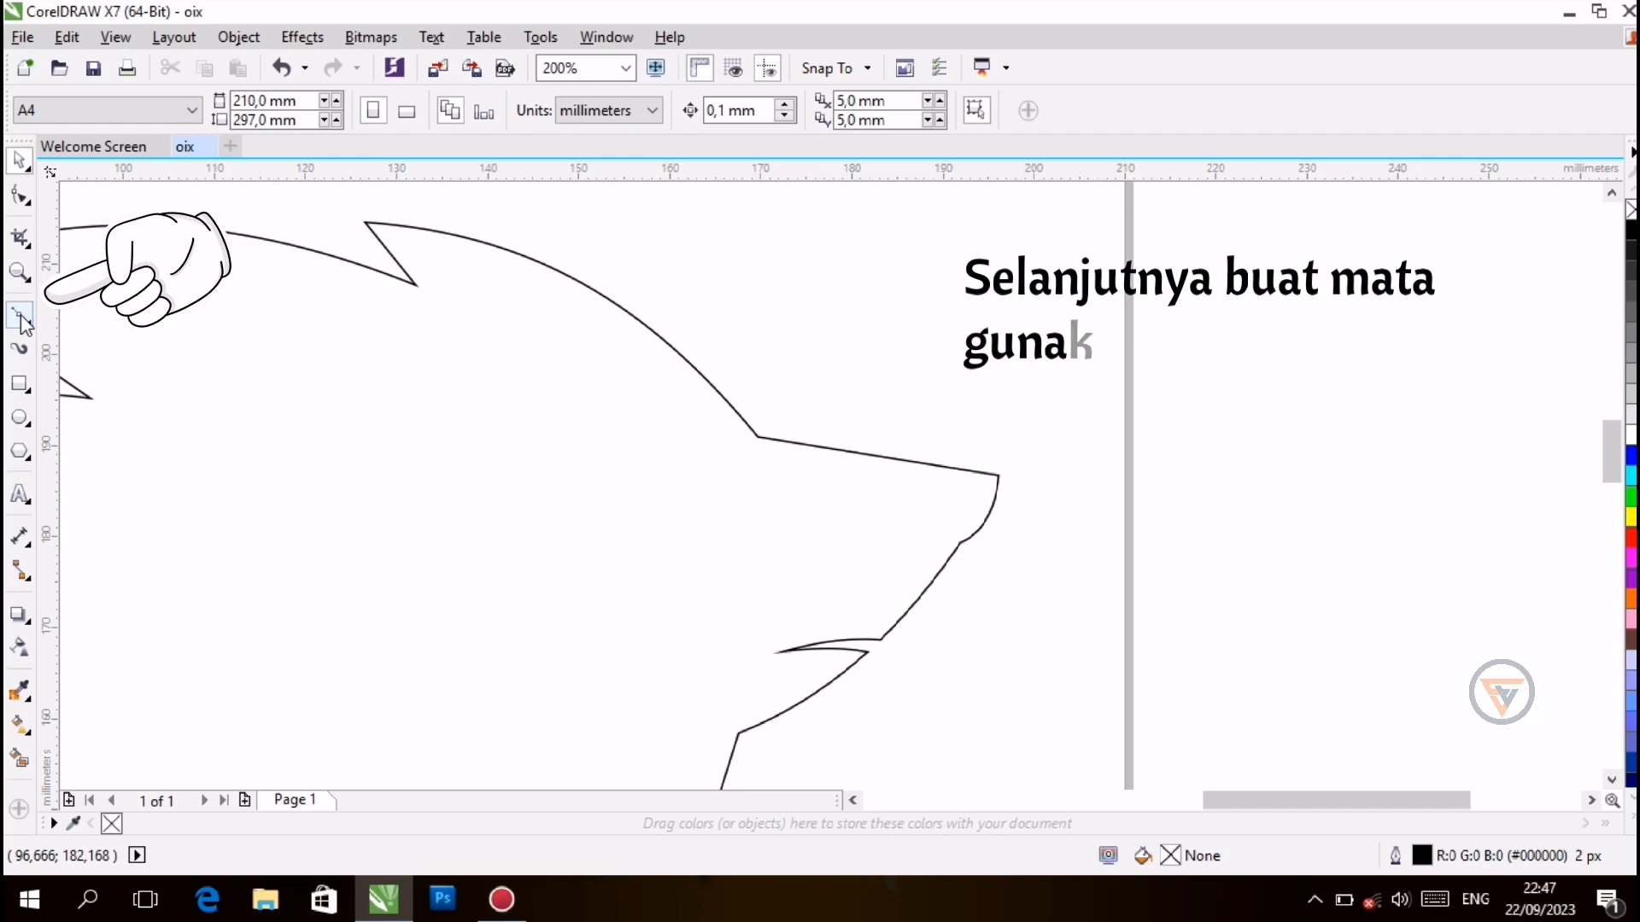
Draw a closed slanted six-point eye about 22.6 mm long with the Bézier tool behind the snout, with a notch at its front end
{"action": "left_click", "coordinate": [21, 319]}
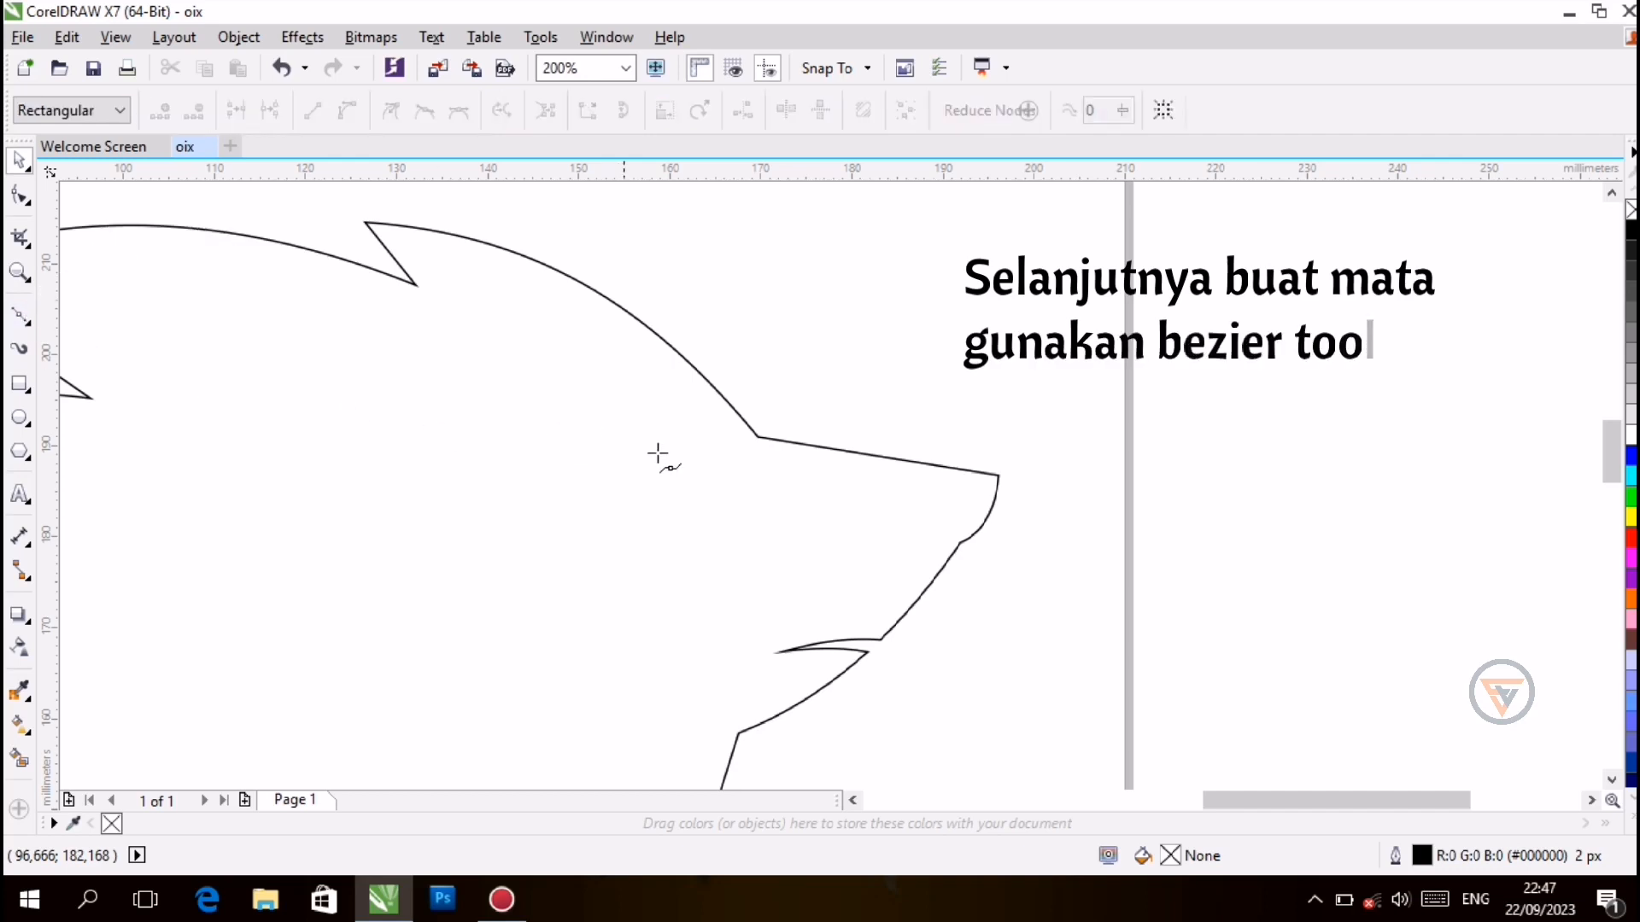
{"action": "left_click", "coordinate": [552, 435]}
{"action": "left_click", "coordinate": [580, 483]}
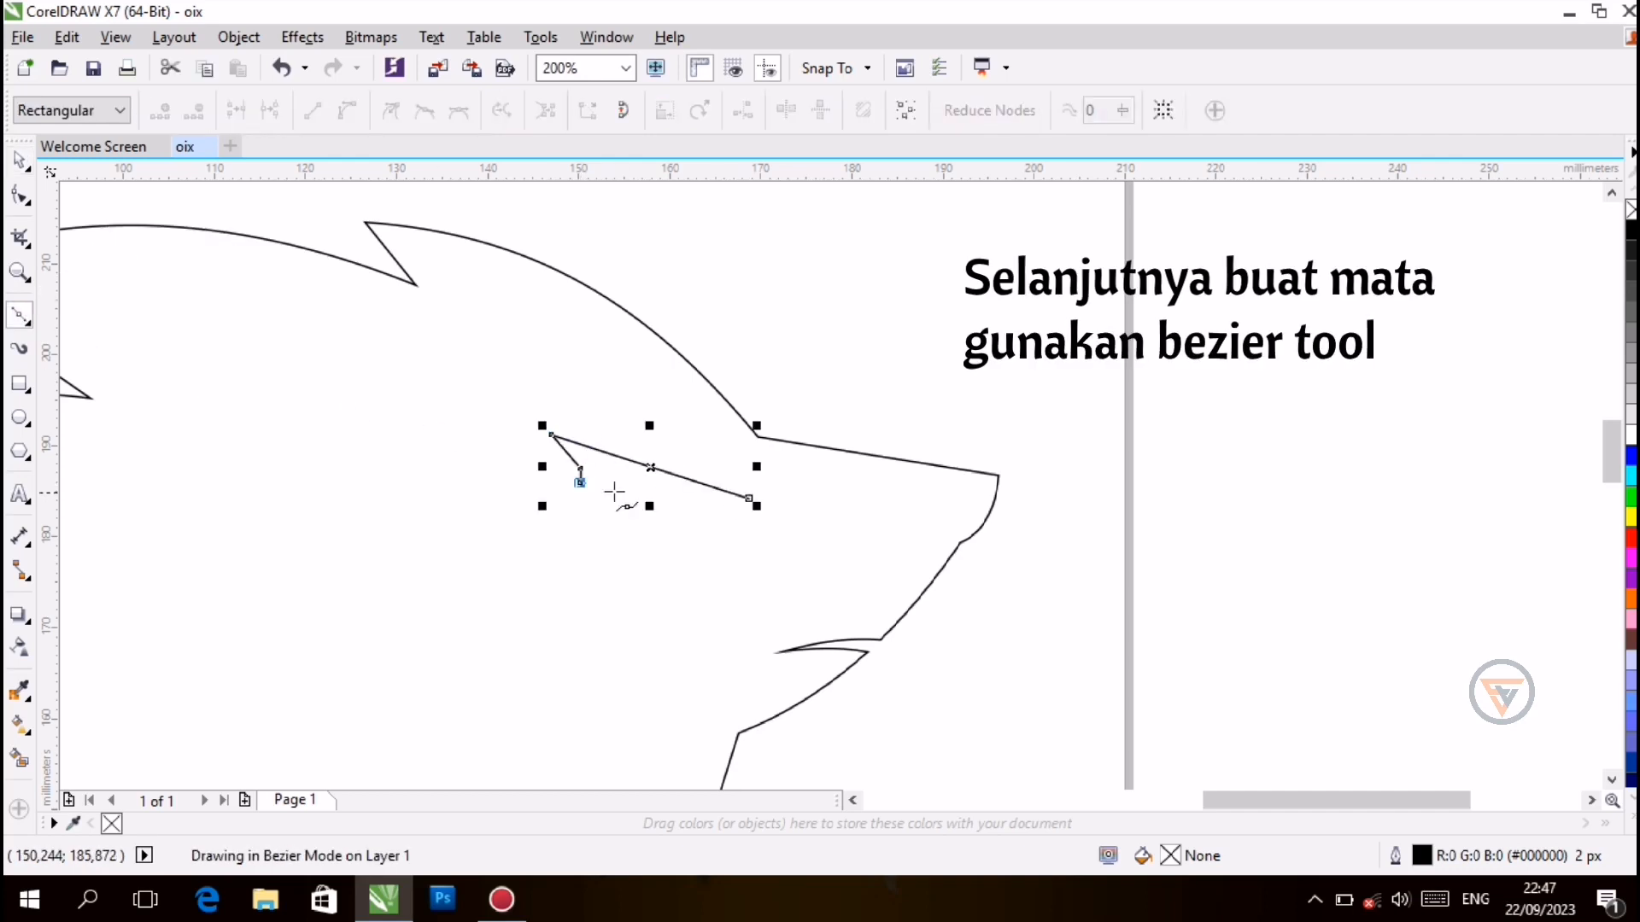
{"action": "left_click", "coordinate": [757, 531]}
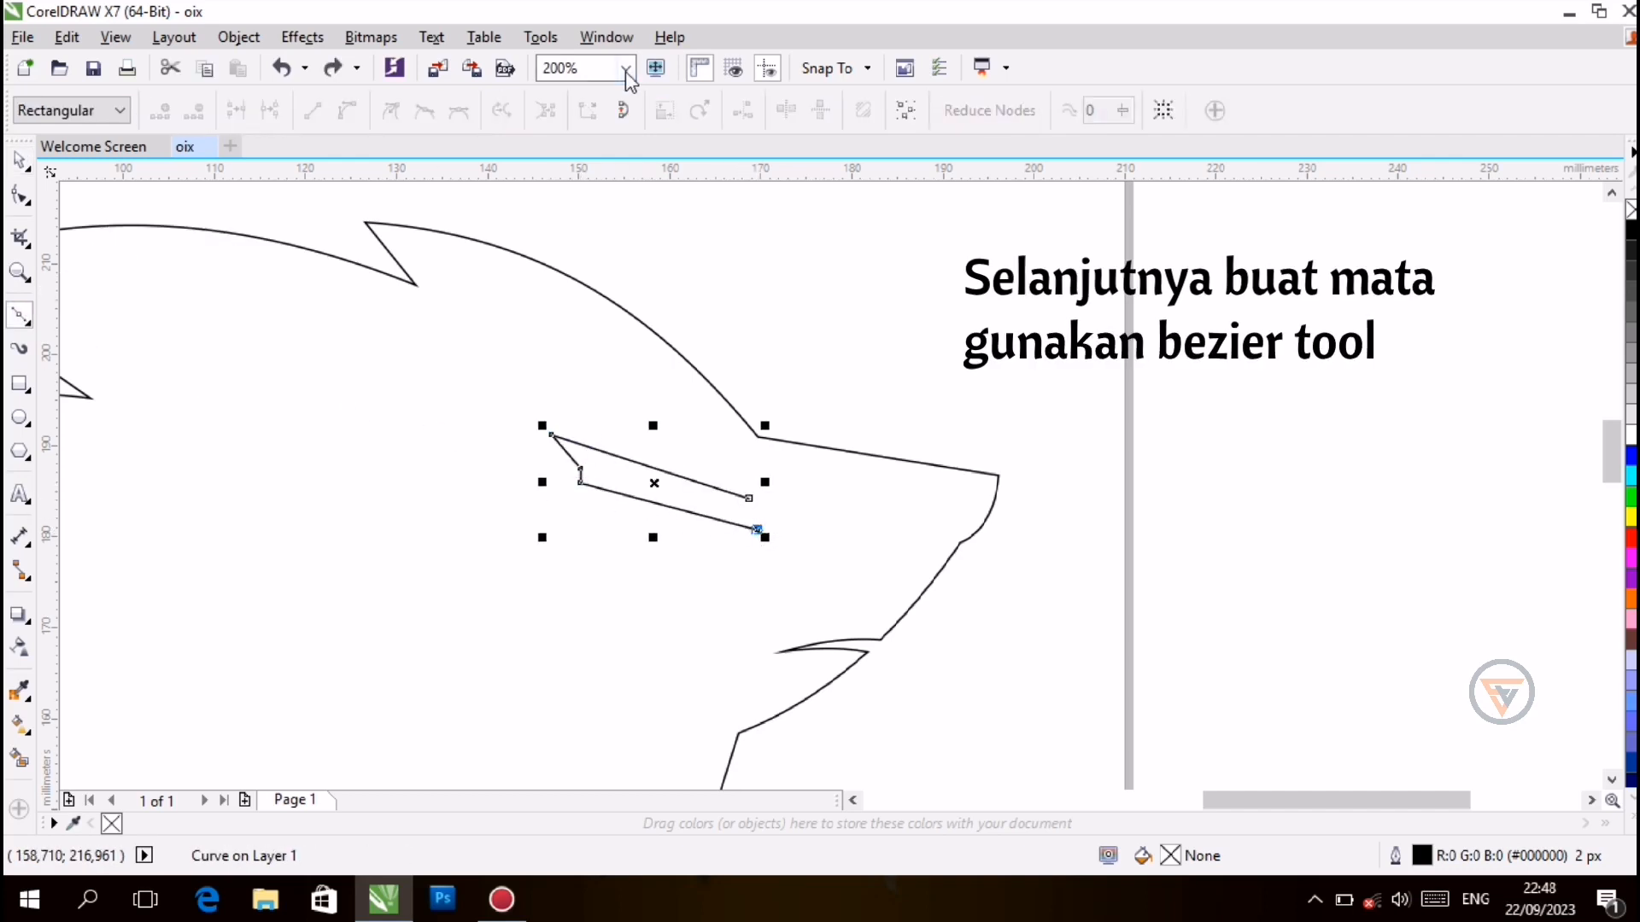
{"action": "left_click", "coordinate": [626, 68]}
{"action": "left_click", "coordinate": [572, 308]}
{"action": "left_click", "coordinate": [667, 510]}
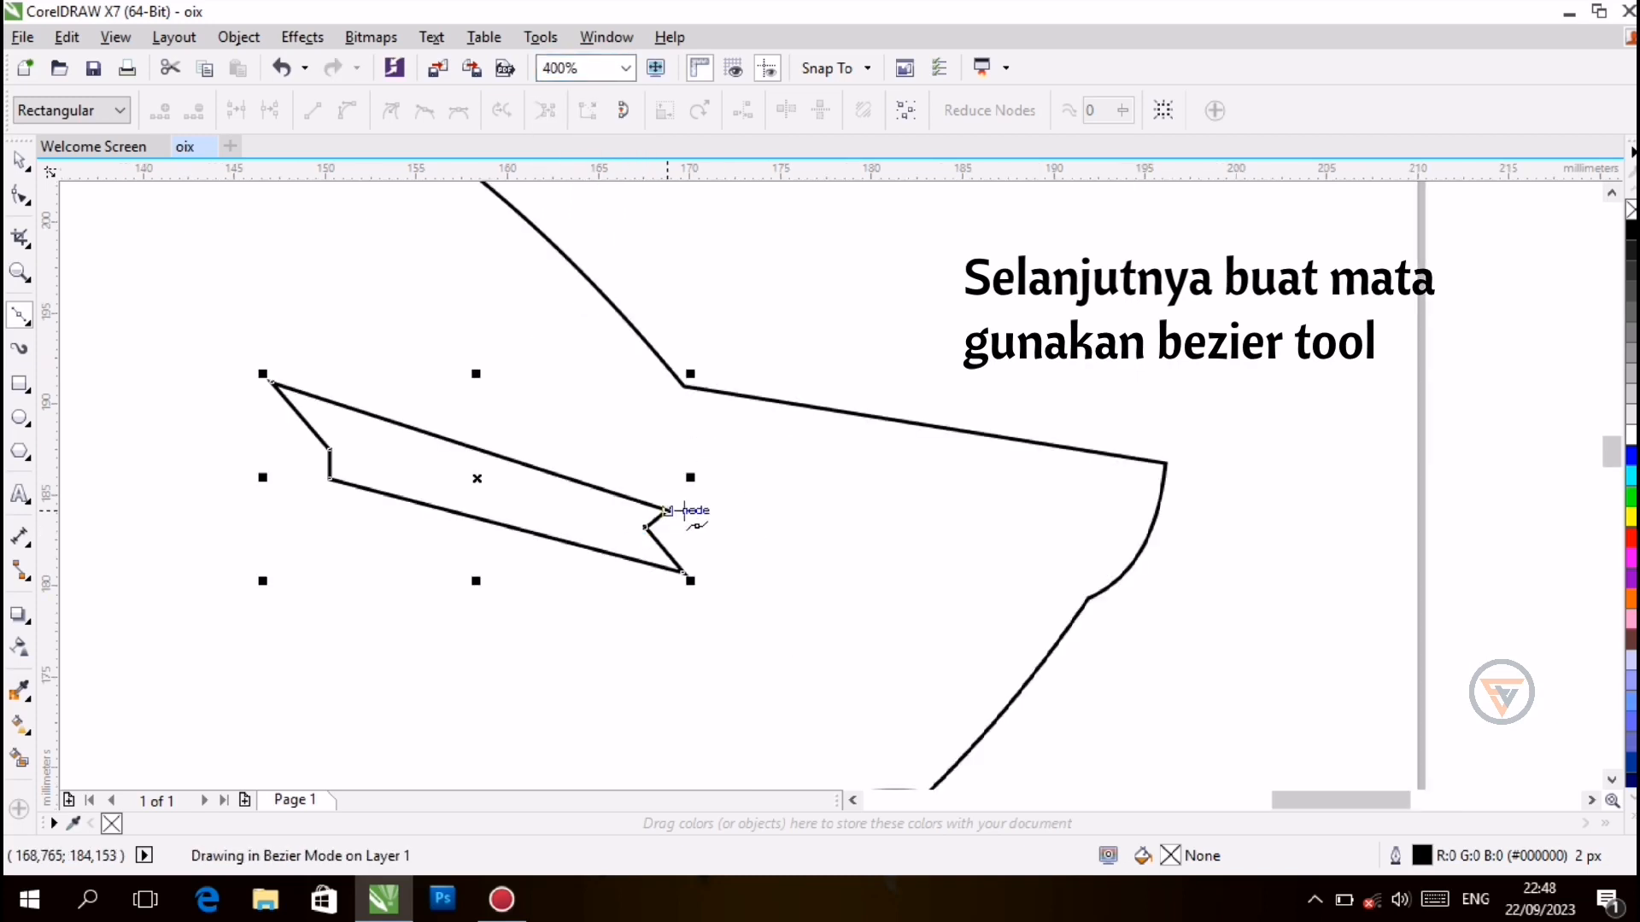
{"action": "left_click", "coordinate": [626, 68]}
{"action": "left_click", "coordinate": [560, 251]}
{"action": "left_click", "coordinate": [894, 355]}
Move the notch nodes at both ends of the eye inward with the Shape tool to form sharper notches
{"action": "left_click", "coordinate": [626, 69]}
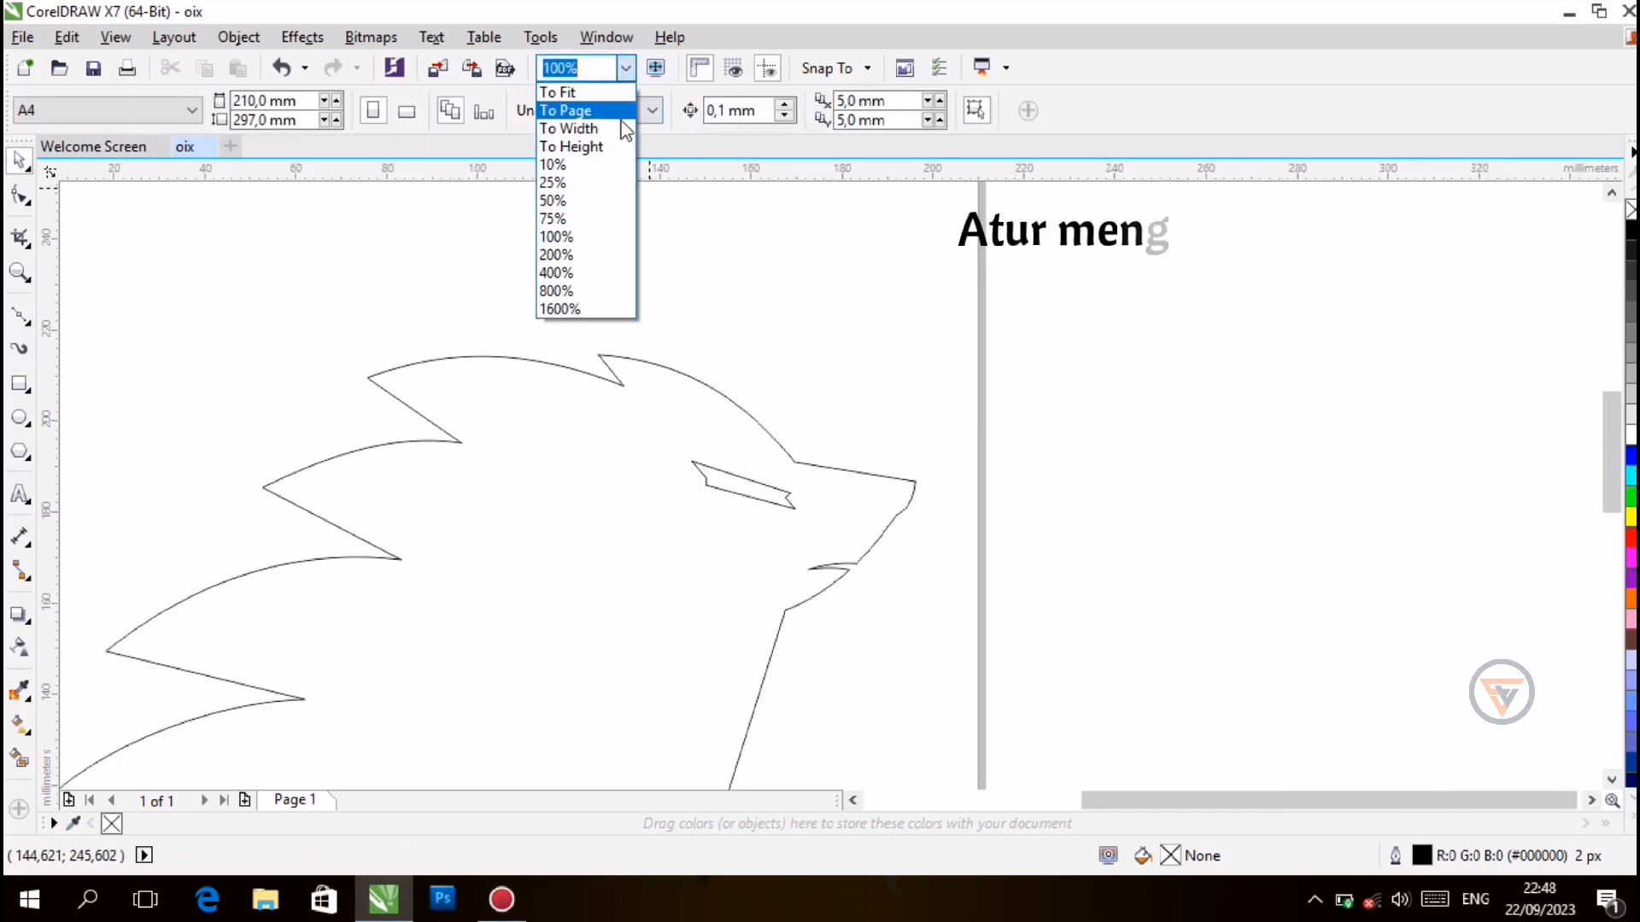
{"action": "left_click", "coordinate": [575, 273]}
{"action": "key", "text": "F10"}
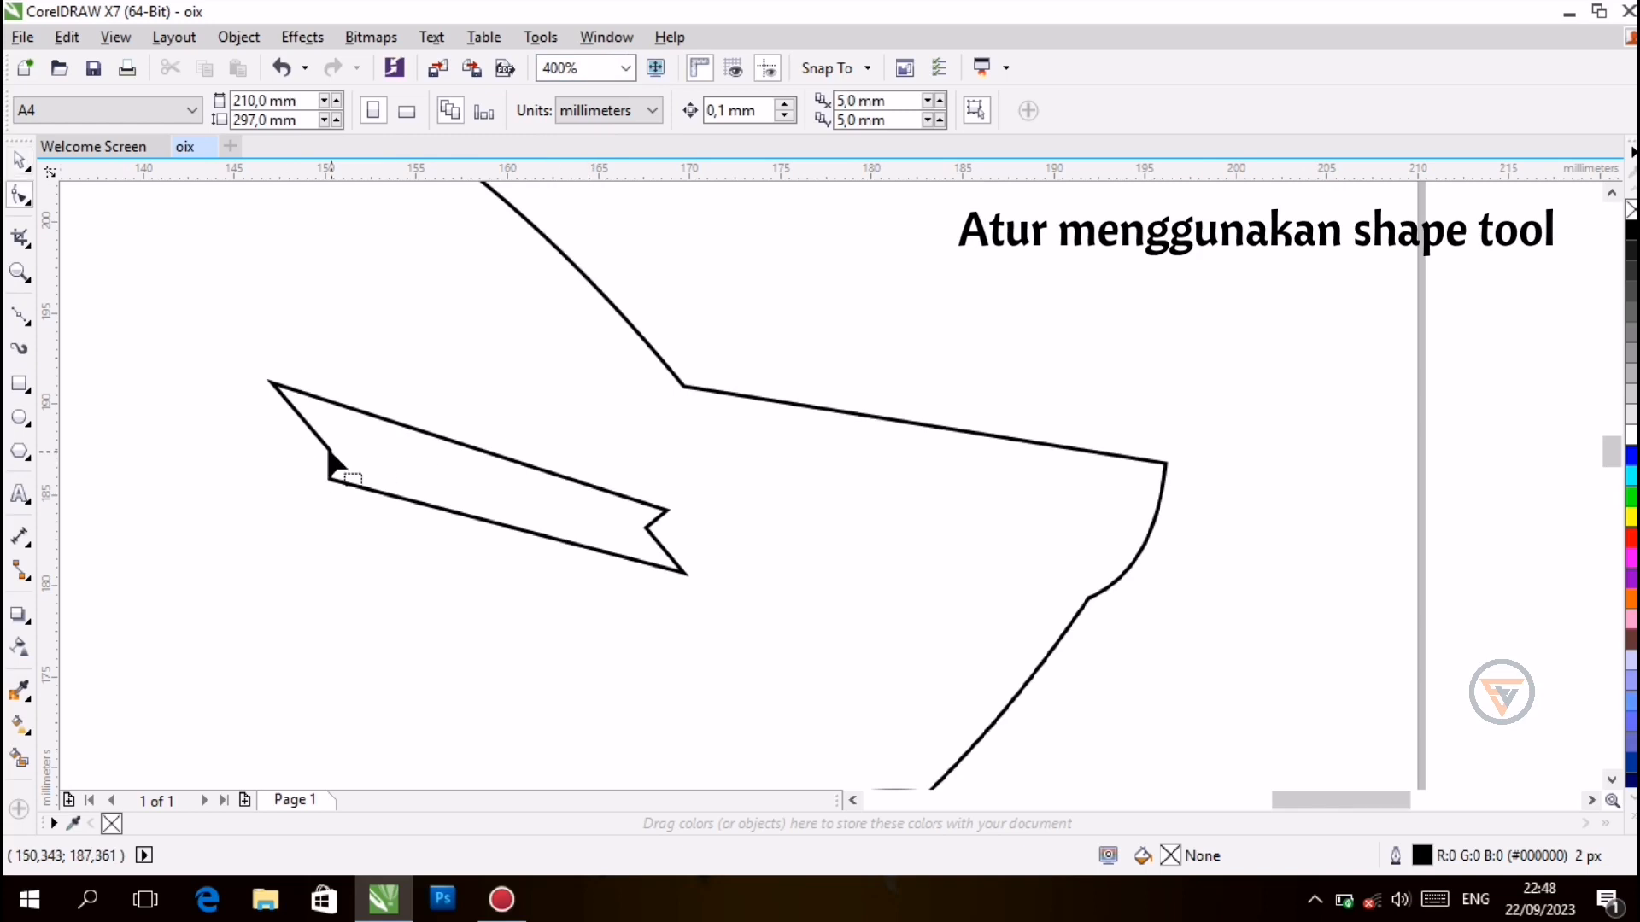
{"action": "left_click", "coordinate": [331, 449]}
{"action": "left_click_drag", "start_coordinate": [330, 450], "coordinate": [341, 444]}
{"action": "left_click", "coordinate": [404, 591]}
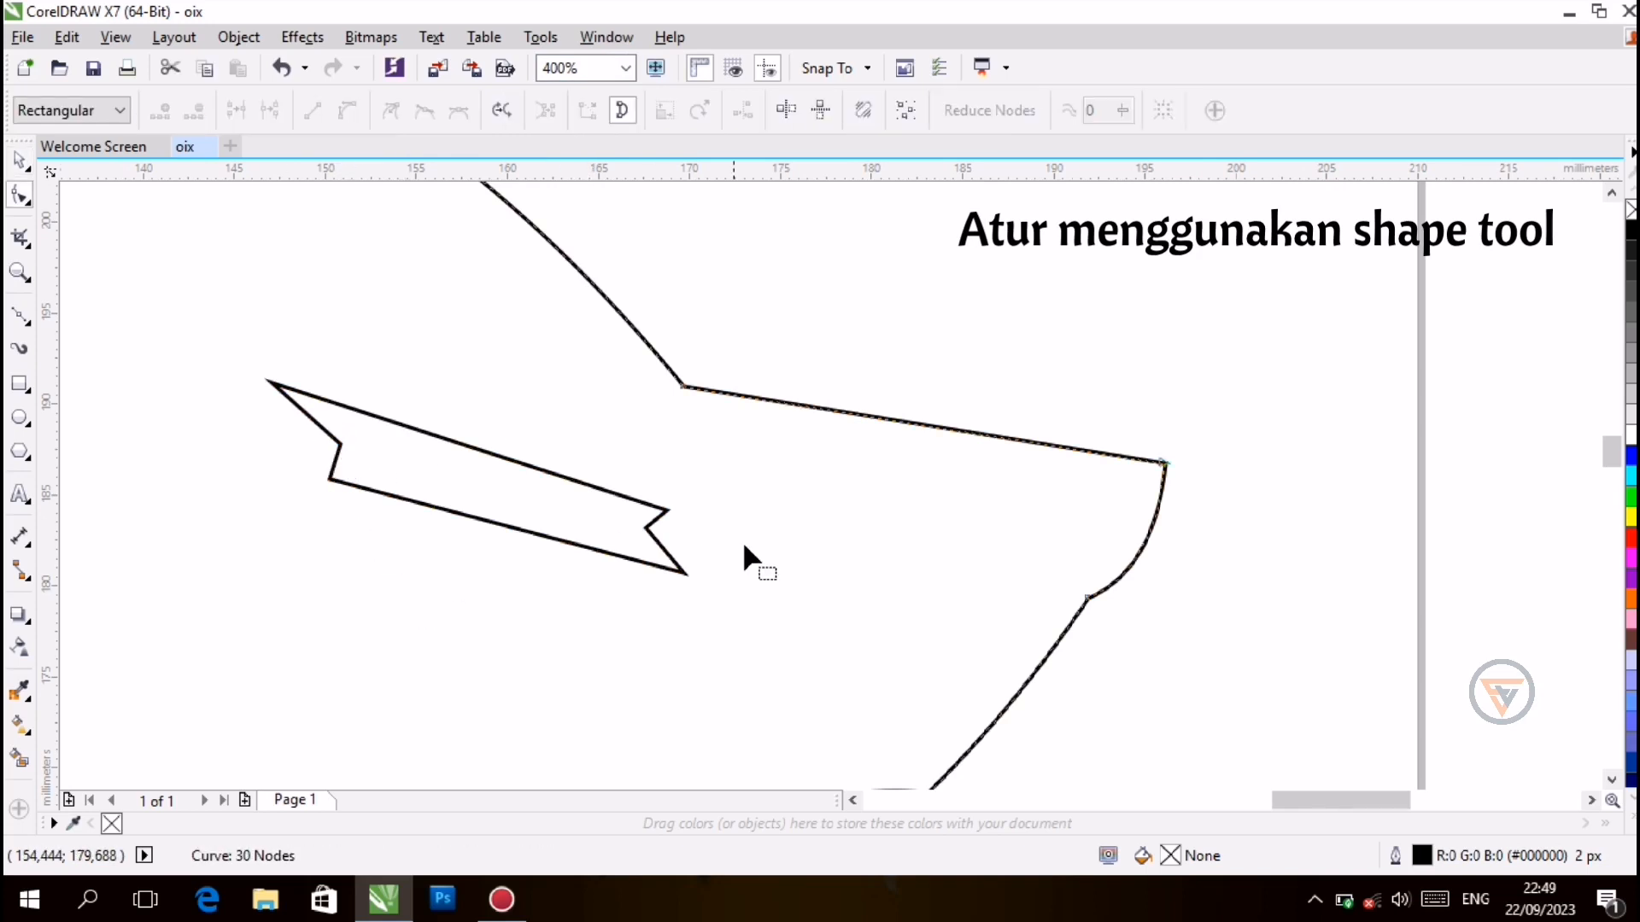
{"action": "left_click_drag", "start_coordinate": [646, 529], "coordinate": [636, 517]}
{"action": "left_click", "coordinate": [626, 69]}
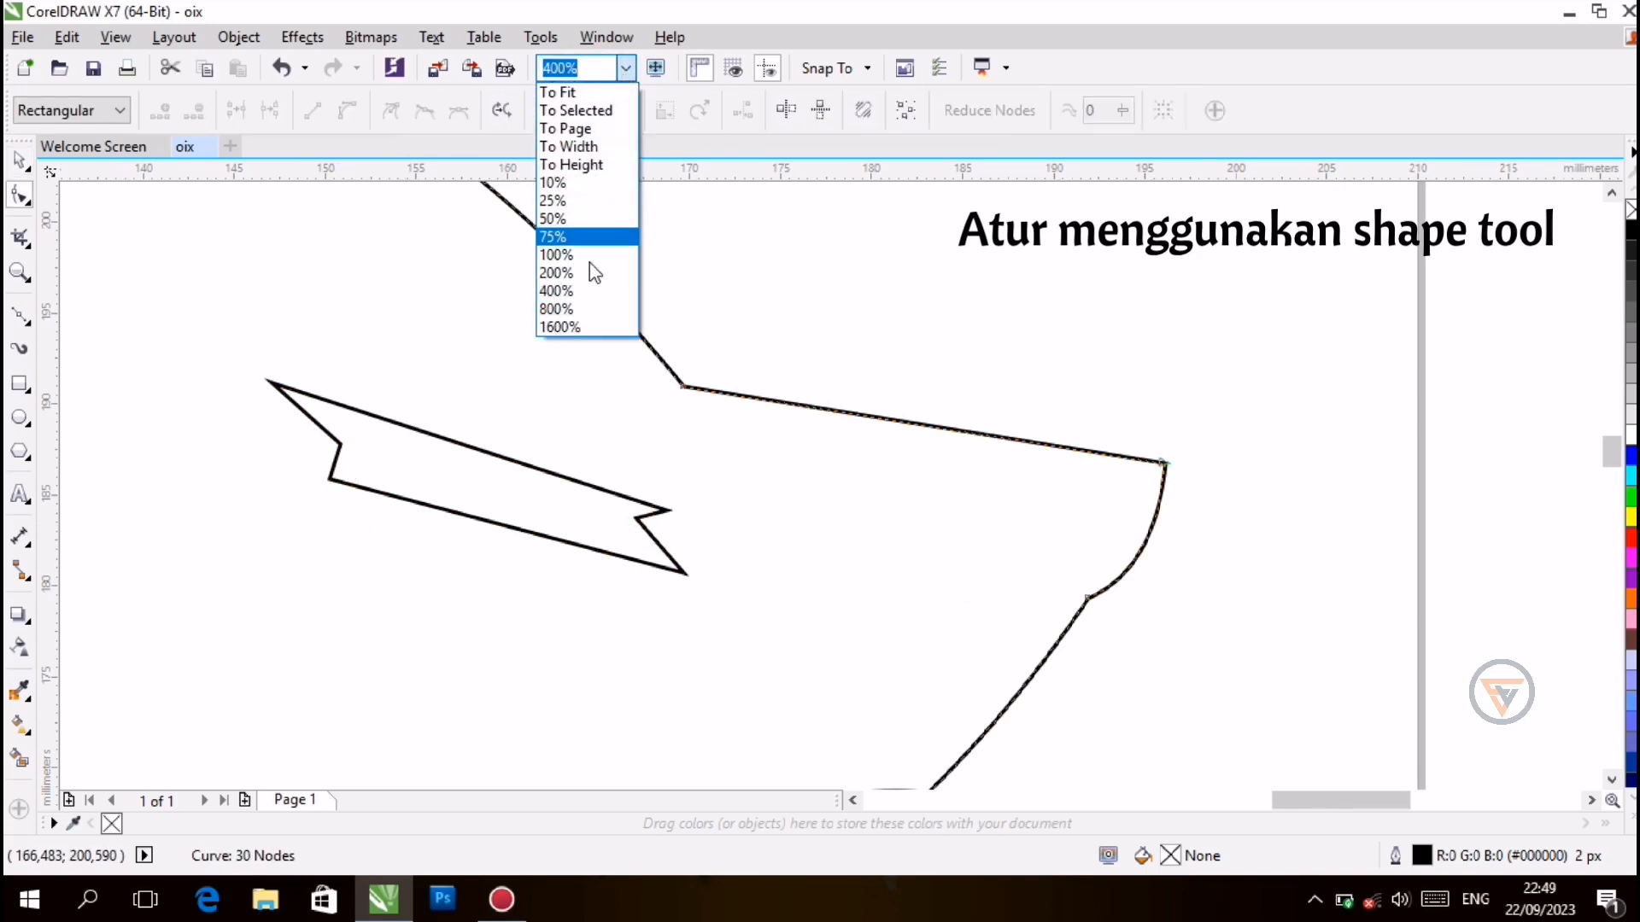
{"action": "left_click", "coordinate": [589, 261]}
Rotate the eye shape about 6 degrees clockwise
{"action": "left_click", "coordinate": [744, 480]}
{"action": "left_click", "coordinate": [744, 480]}
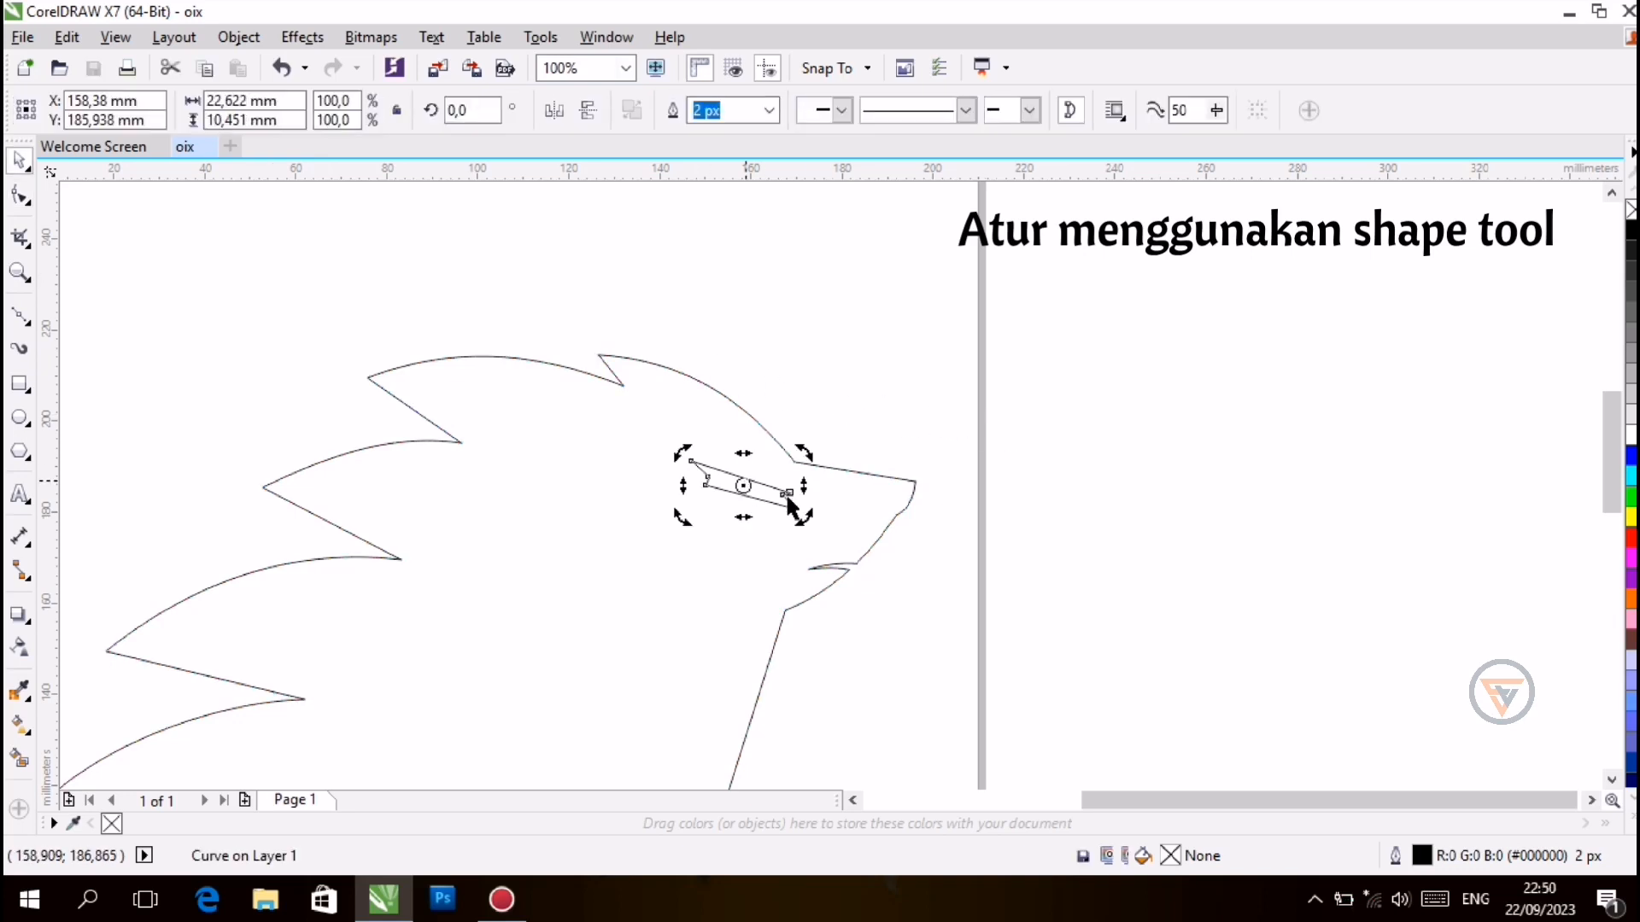
{"action": "left_click_drag", "start_coordinate": [800, 515], "coordinate": [965, 545]}
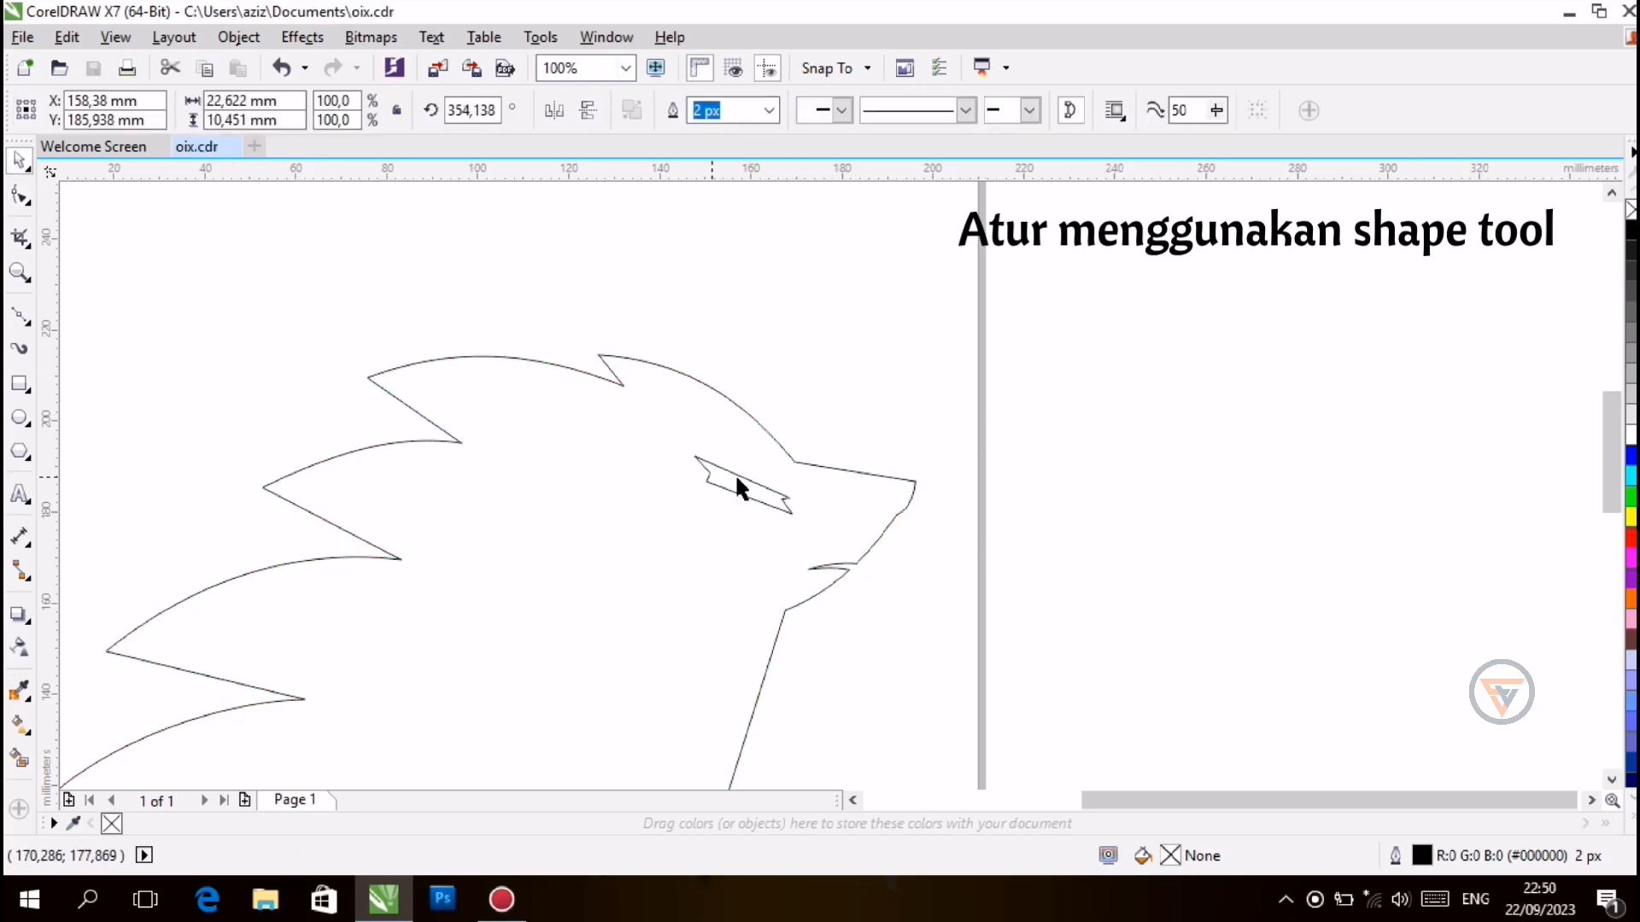
{"action": "left_click", "coordinate": [975, 521]}
Shift the two nodes at the eye's rear notch slightly inward and squash the eye's height to about 91.5%
{"action": "left_click_drag", "start_coordinate": [1113, 801], "coordinate": [1061, 803]}
{"action": "scroll", "coordinate": [1066, 518], "scroll_direction": "down", "scroll_amount": 3}
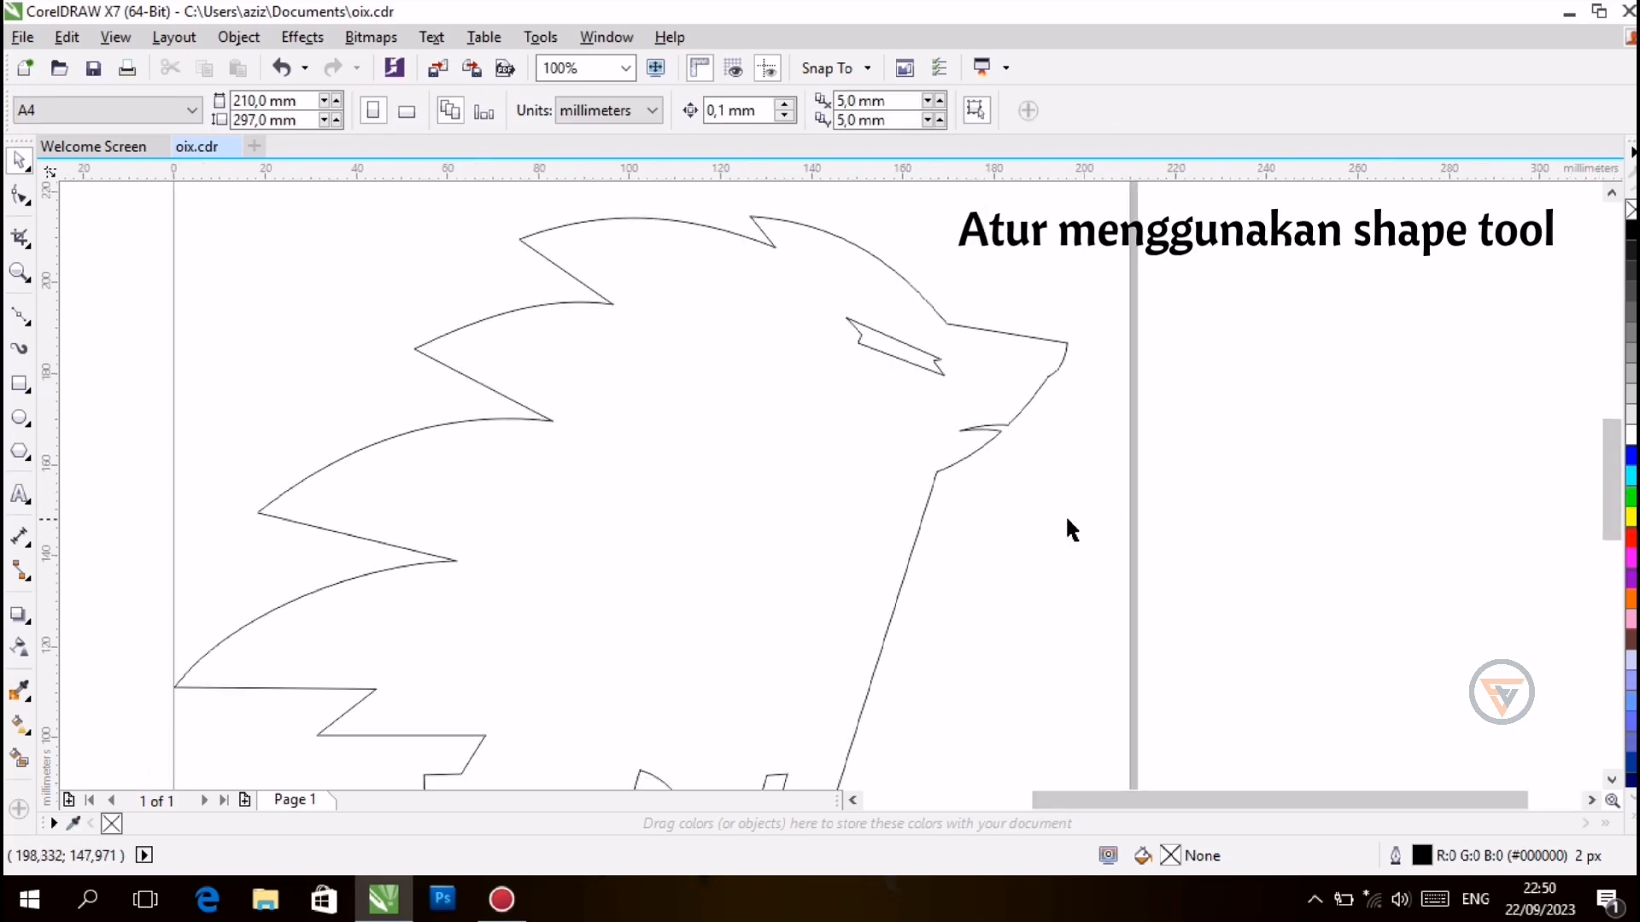
{"action": "left_click", "coordinate": [897, 346]}
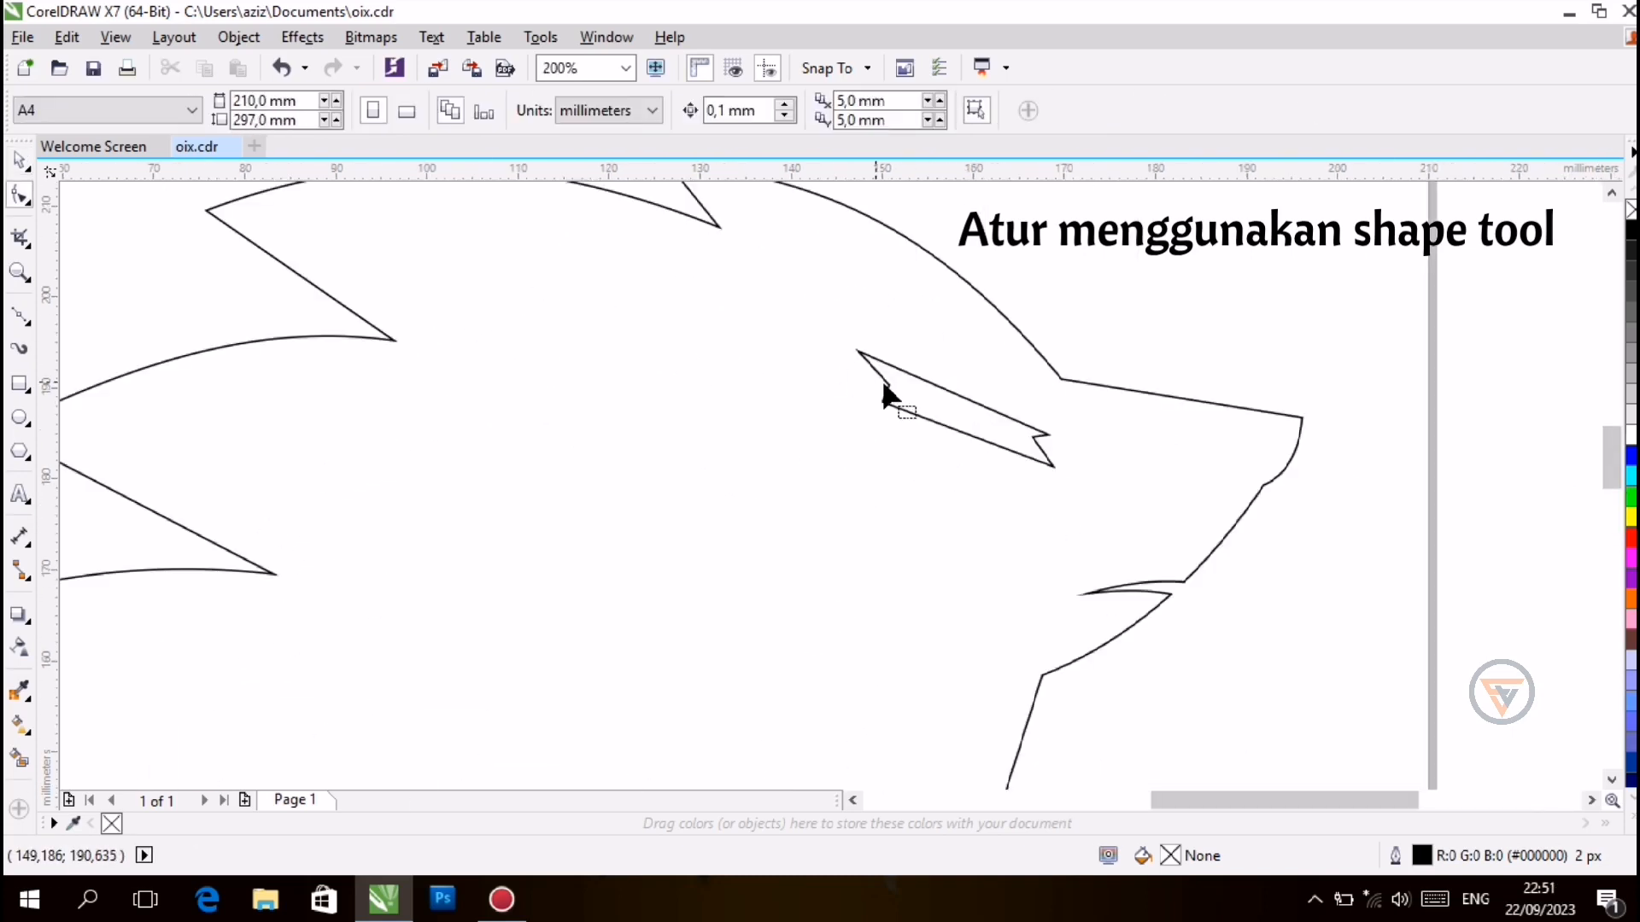
{"action": "left_click", "coordinate": [885, 381]}
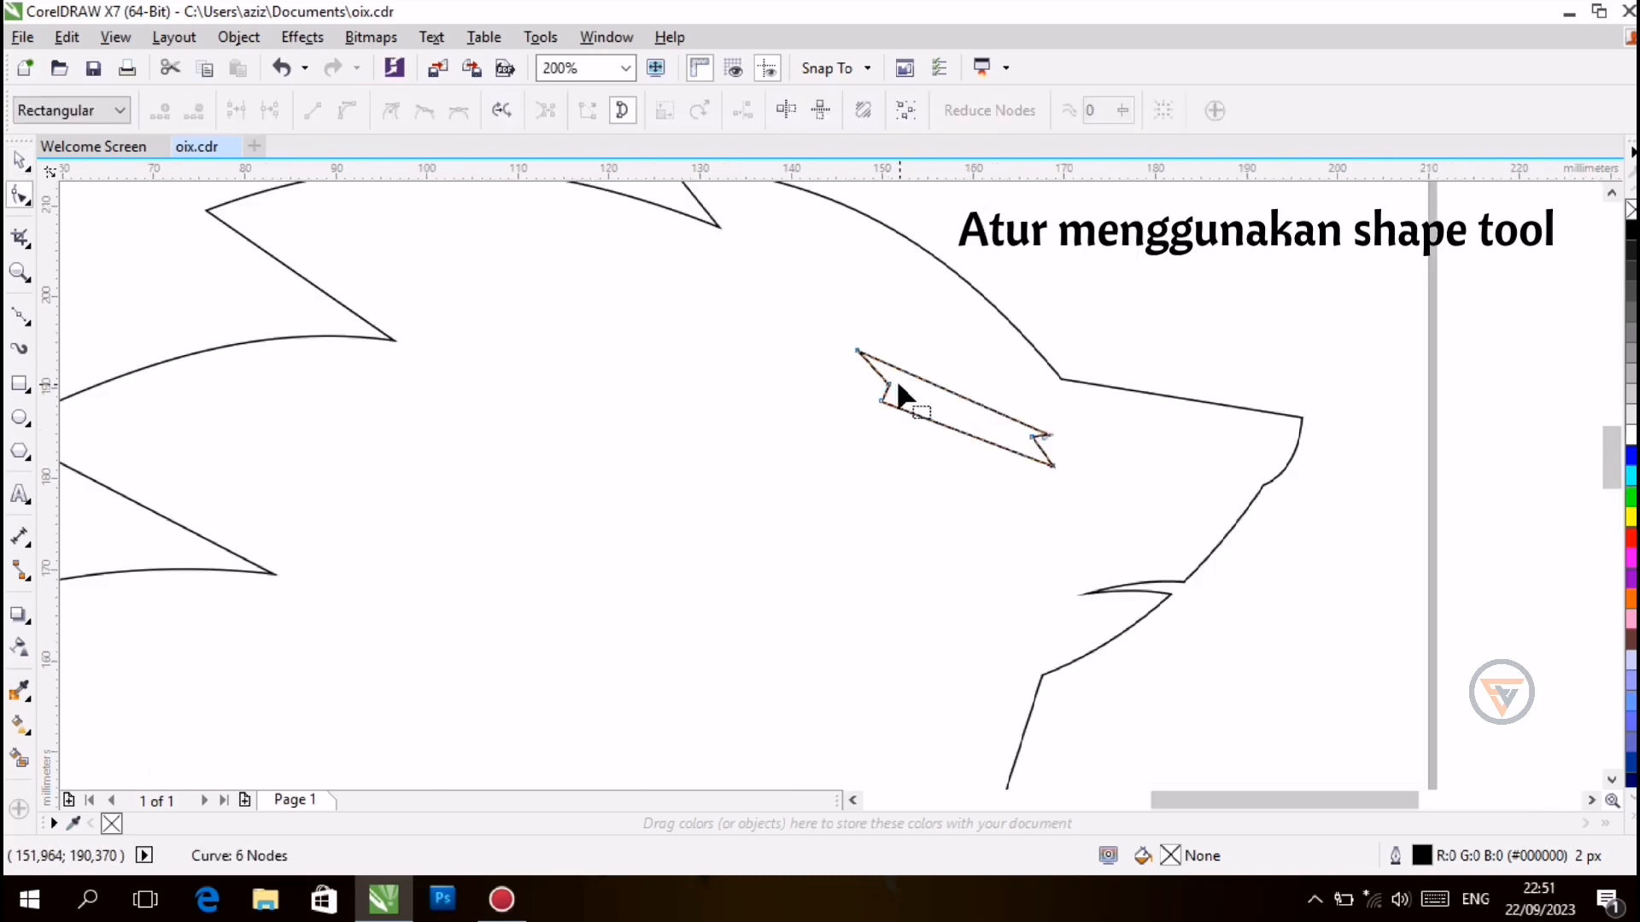
{"action": "left_click_drag", "start_coordinate": [889, 386], "coordinate": [899, 391]}
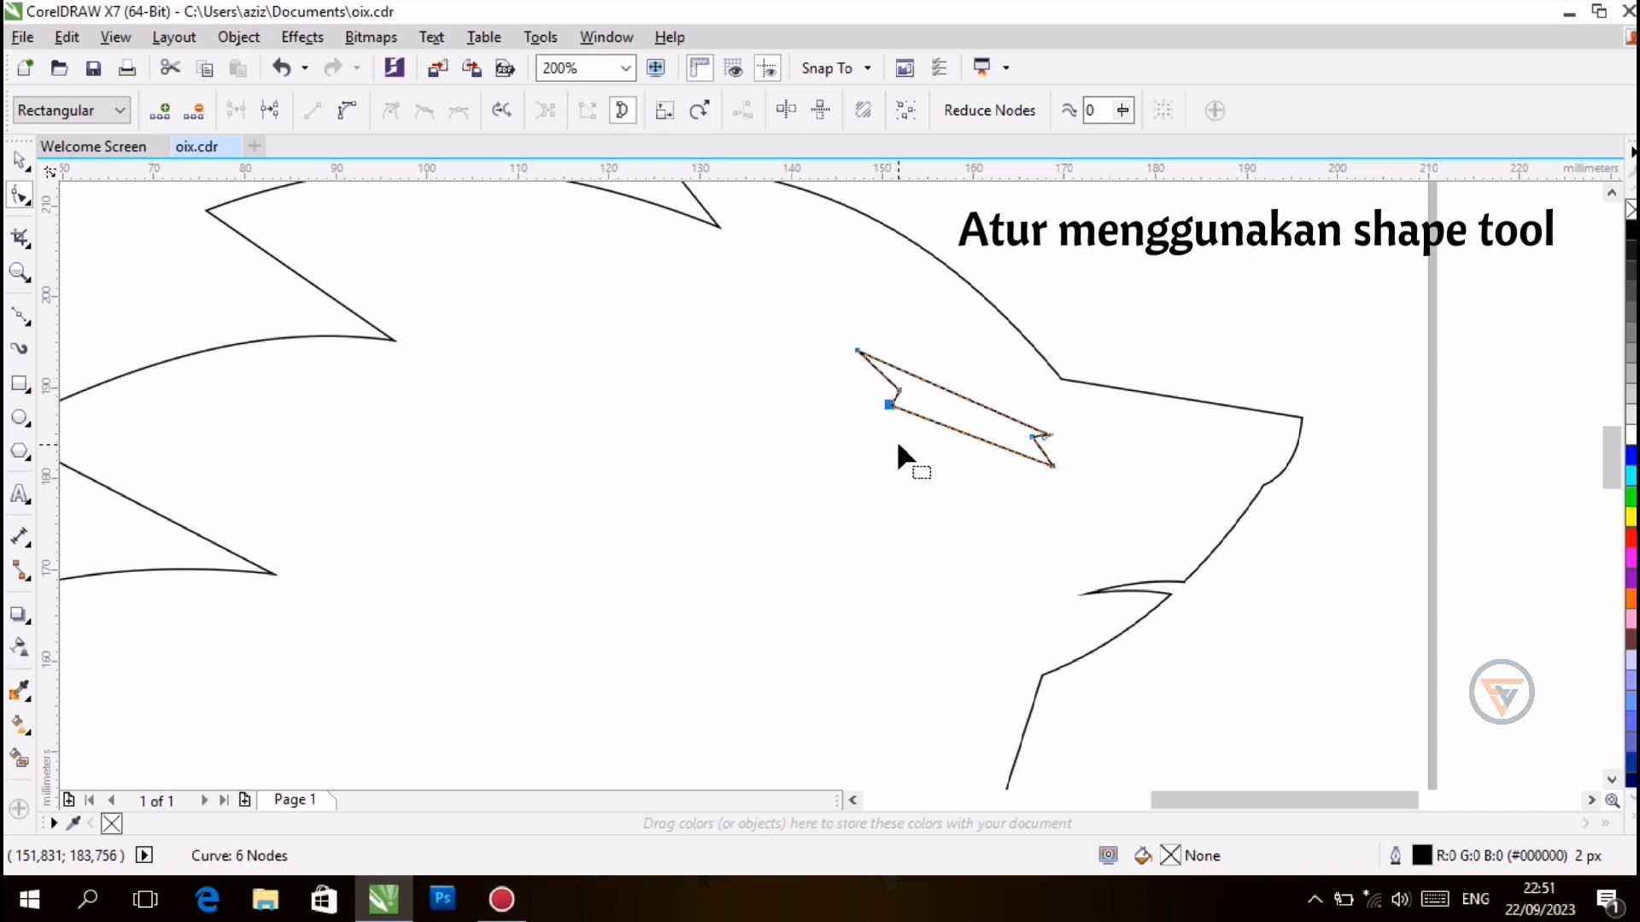
{"action": "key", "text": "space"}
{"action": "left_click_drag", "start_coordinate": [954, 474], "coordinate": [957, 463]}
{"action": "left_click", "coordinate": [1390, 532]}
Rotate the eye slightly further clockwise so it slopes more steeply toward the snout
{"action": "left_click", "coordinate": [624, 69]}
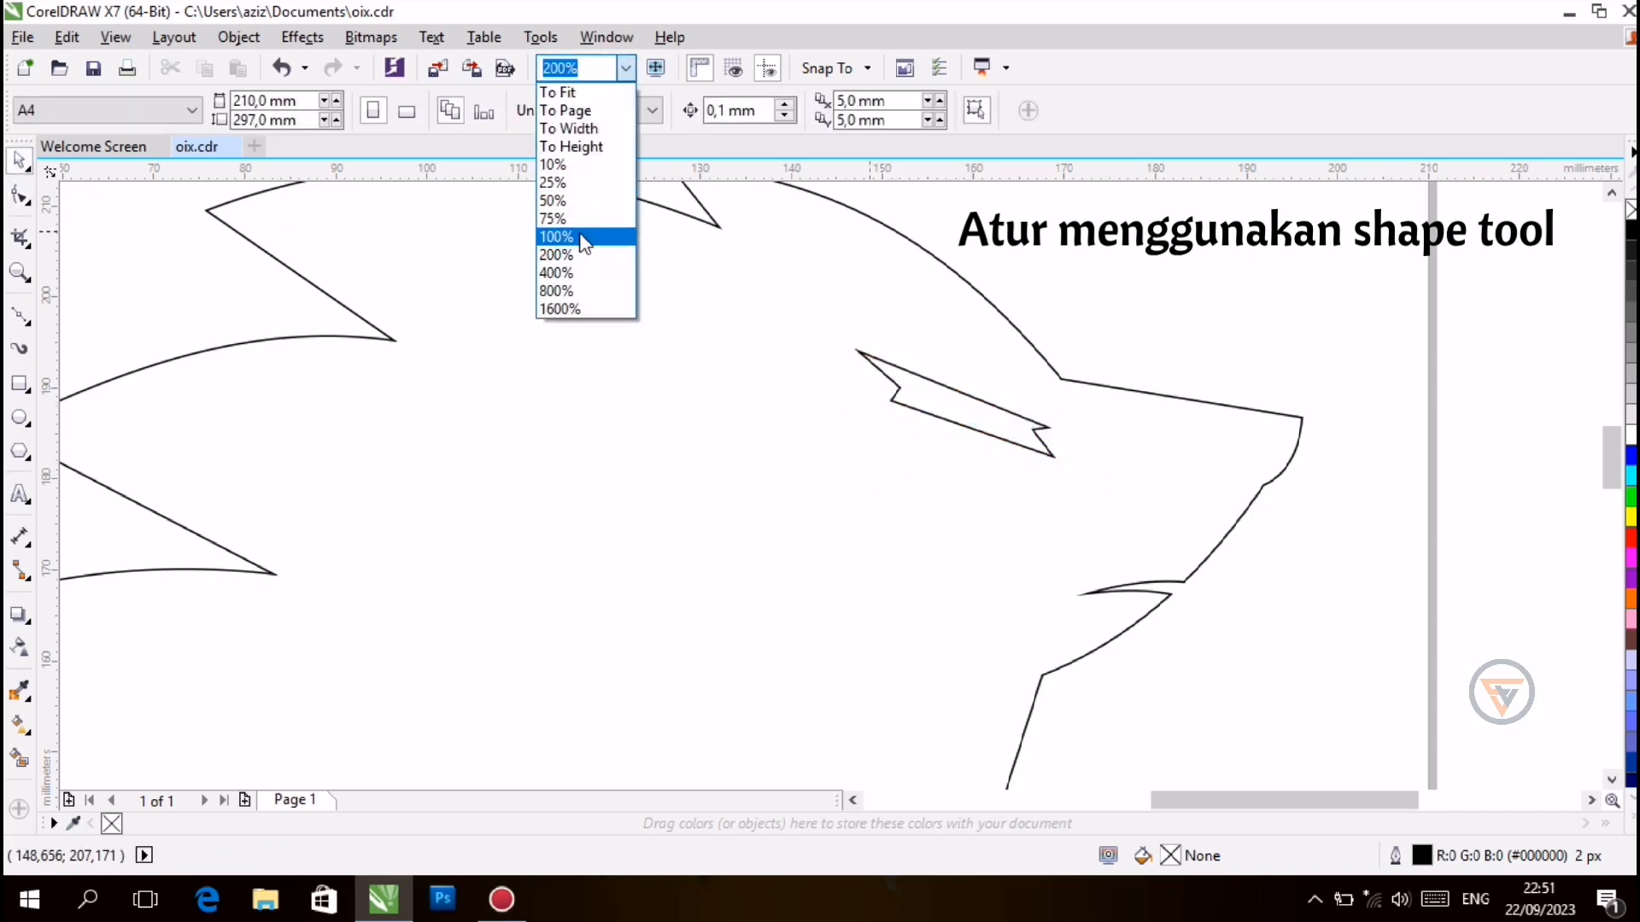
{"action": "left_click", "coordinate": [581, 237]}
{"action": "scroll", "coordinate": [1568, 506], "scroll_direction": "down", "scroll_amount": 3}
{"action": "left_click", "coordinate": [906, 305]}
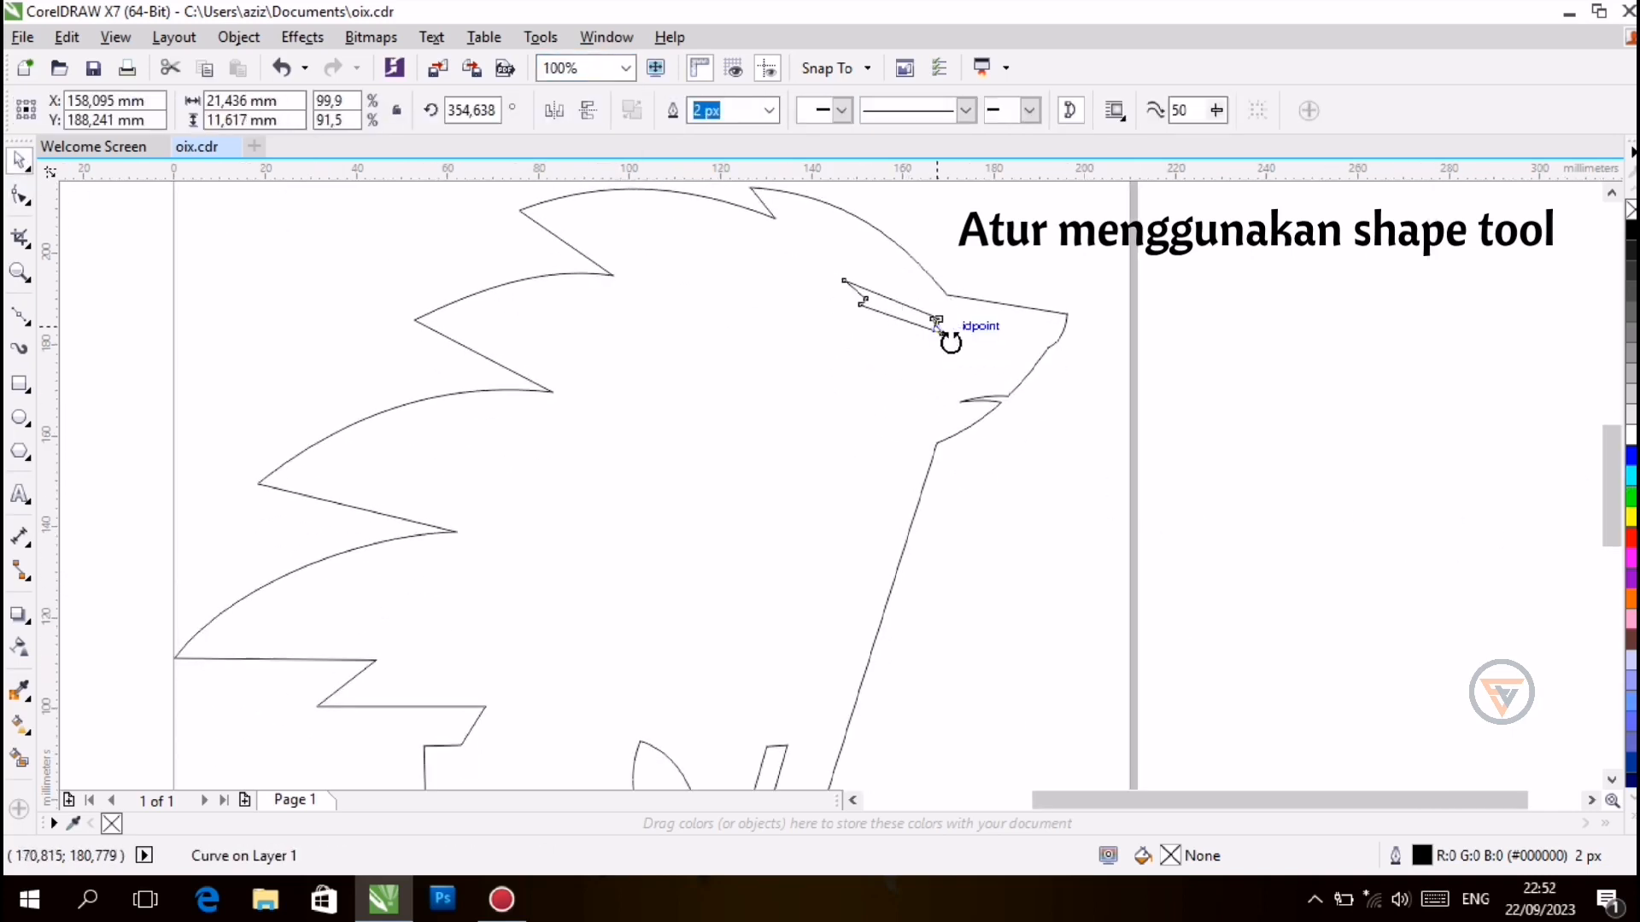
{"action": "left_click", "coordinate": [944, 337]}
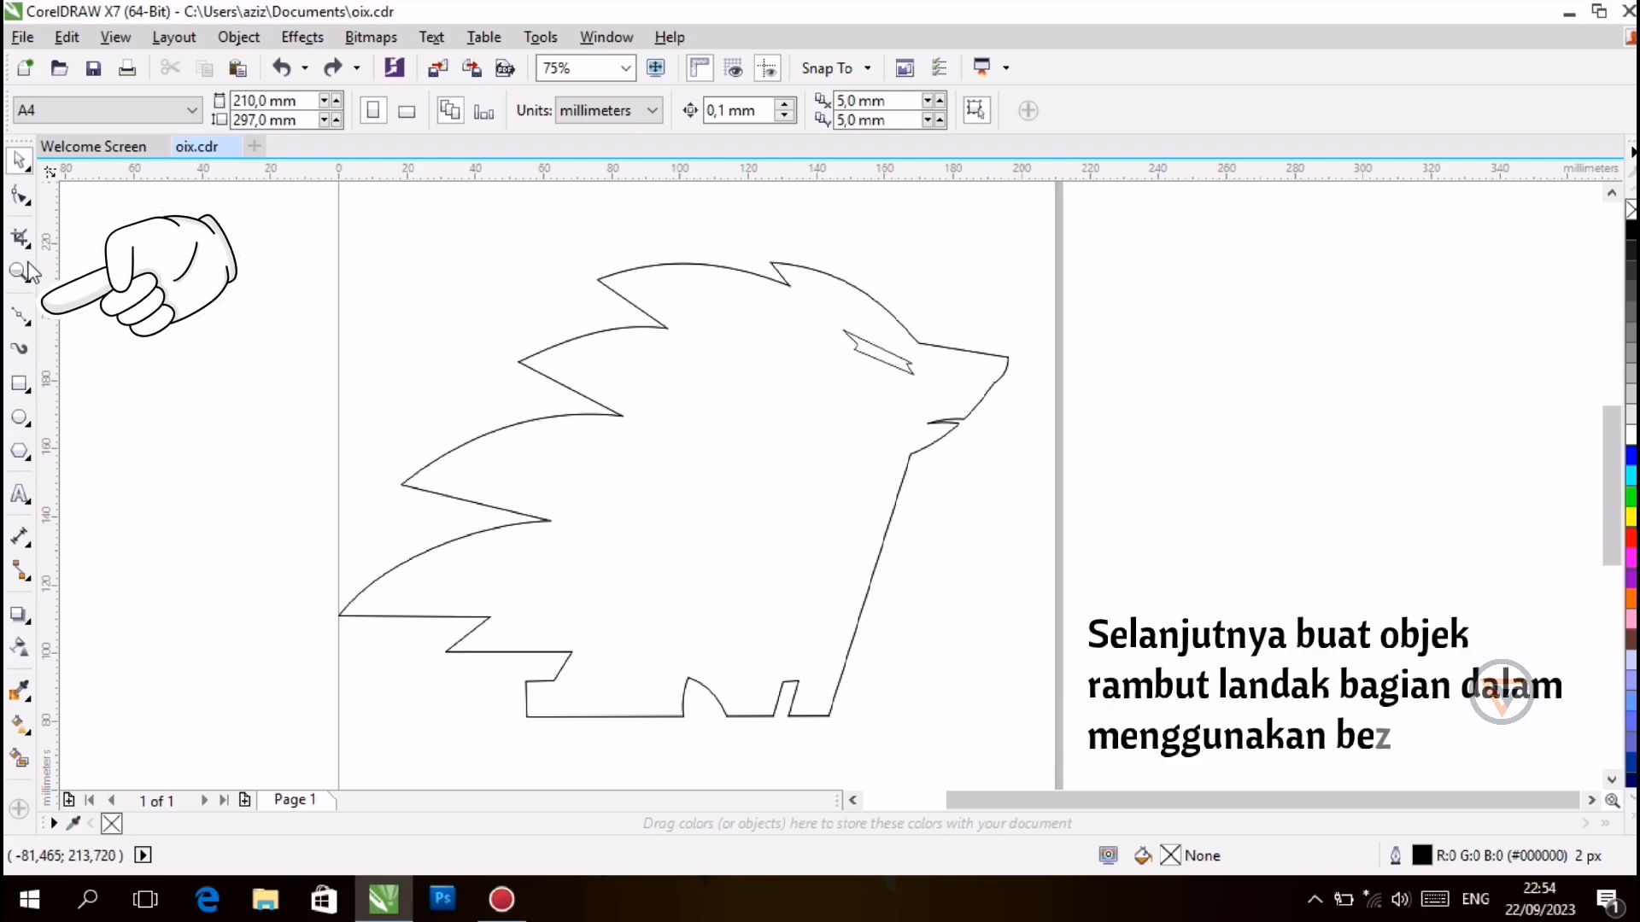
Start the inner hair outline behind the eye with the Bézier tool and zigzag its back edge through the upper two hair tips toward the third
{"action": "left_click", "coordinate": [20, 316]}
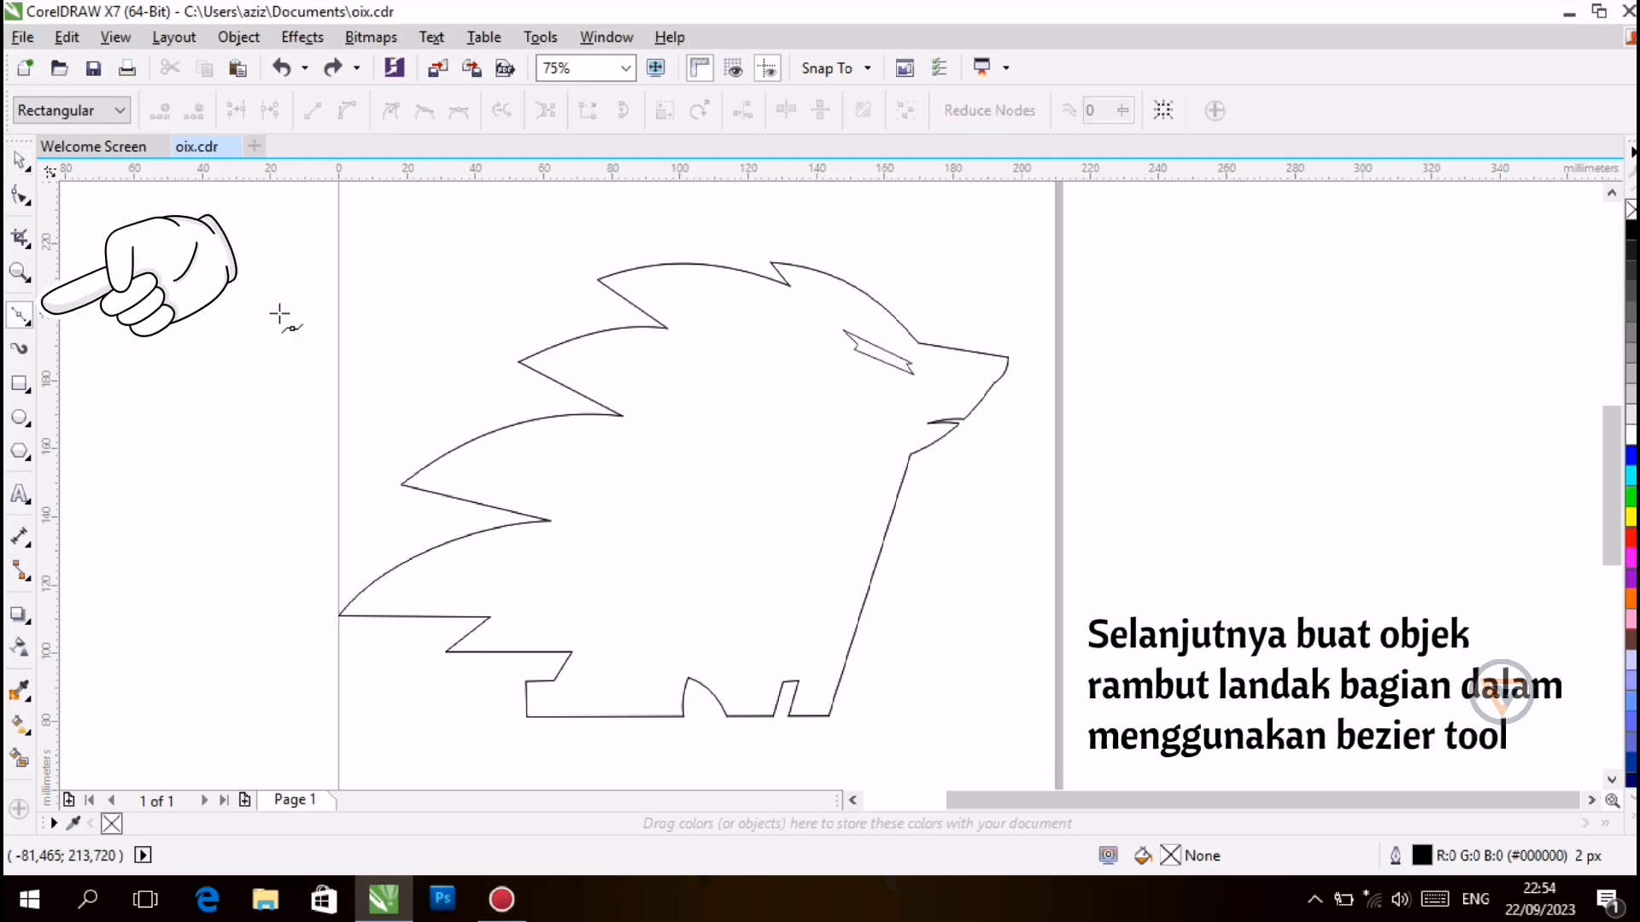
{"action": "left_click", "coordinate": [627, 70]}
{"action": "left_click", "coordinate": [549, 256]}
{"action": "left_click_drag", "start_coordinate": [1607, 491], "coordinate": [1607, 466]}
{"action": "left_click_drag", "start_coordinate": [1278, 799], "coordinate": [1259, 799]}
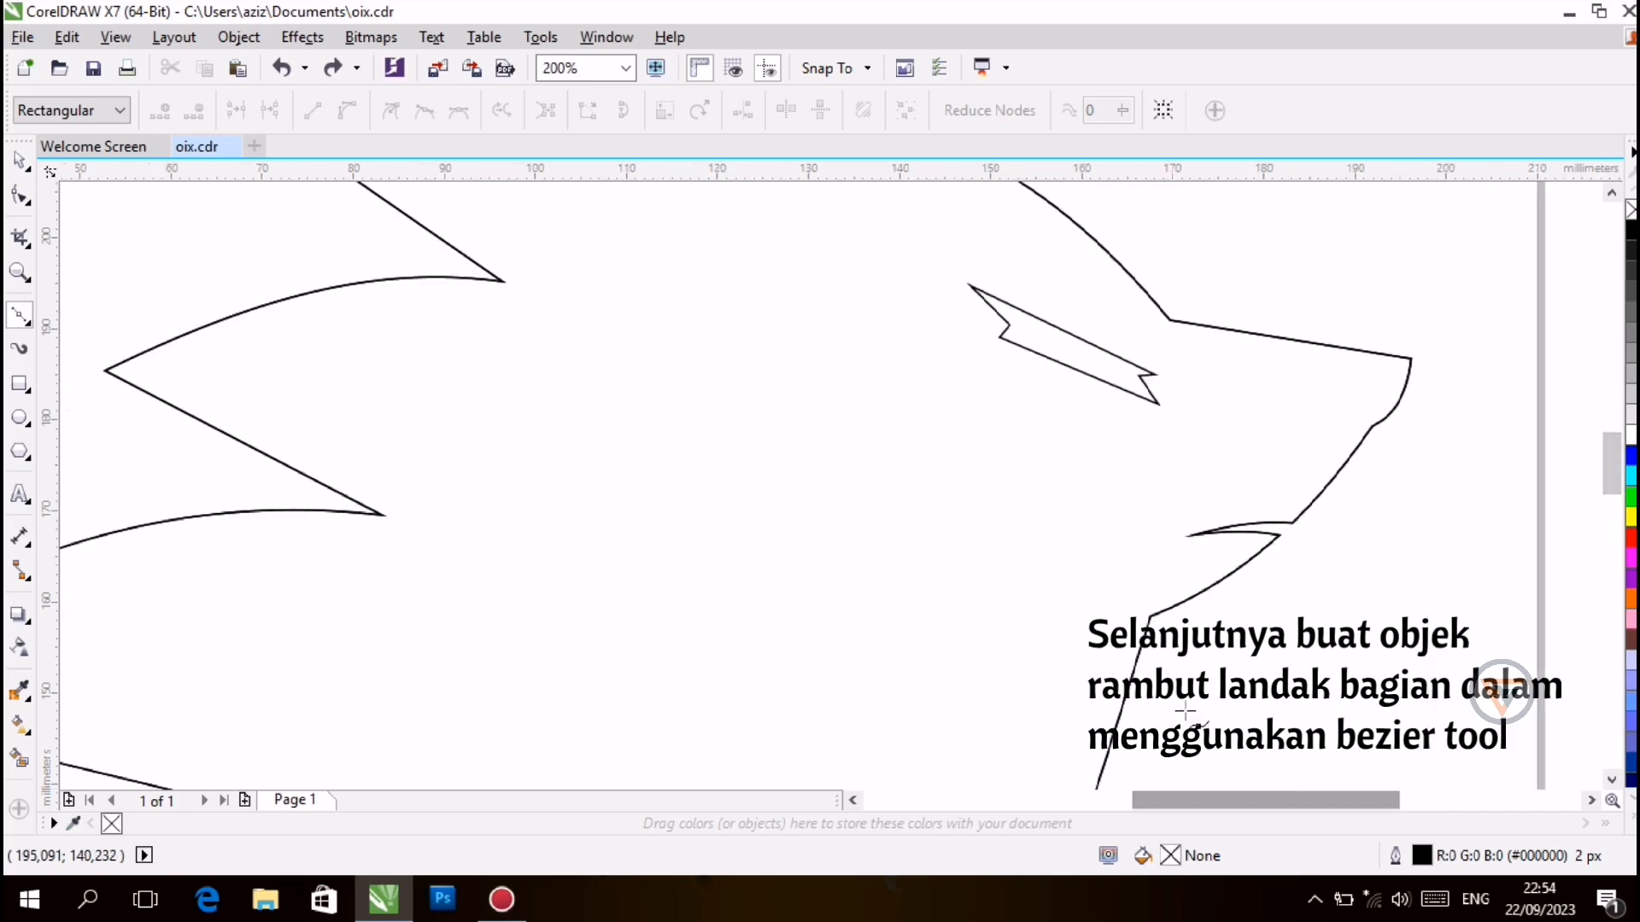
{"action": "left_click", "coordinate": [926, 360]}
{"action": "left_click", "coordinate": [692, 207]}
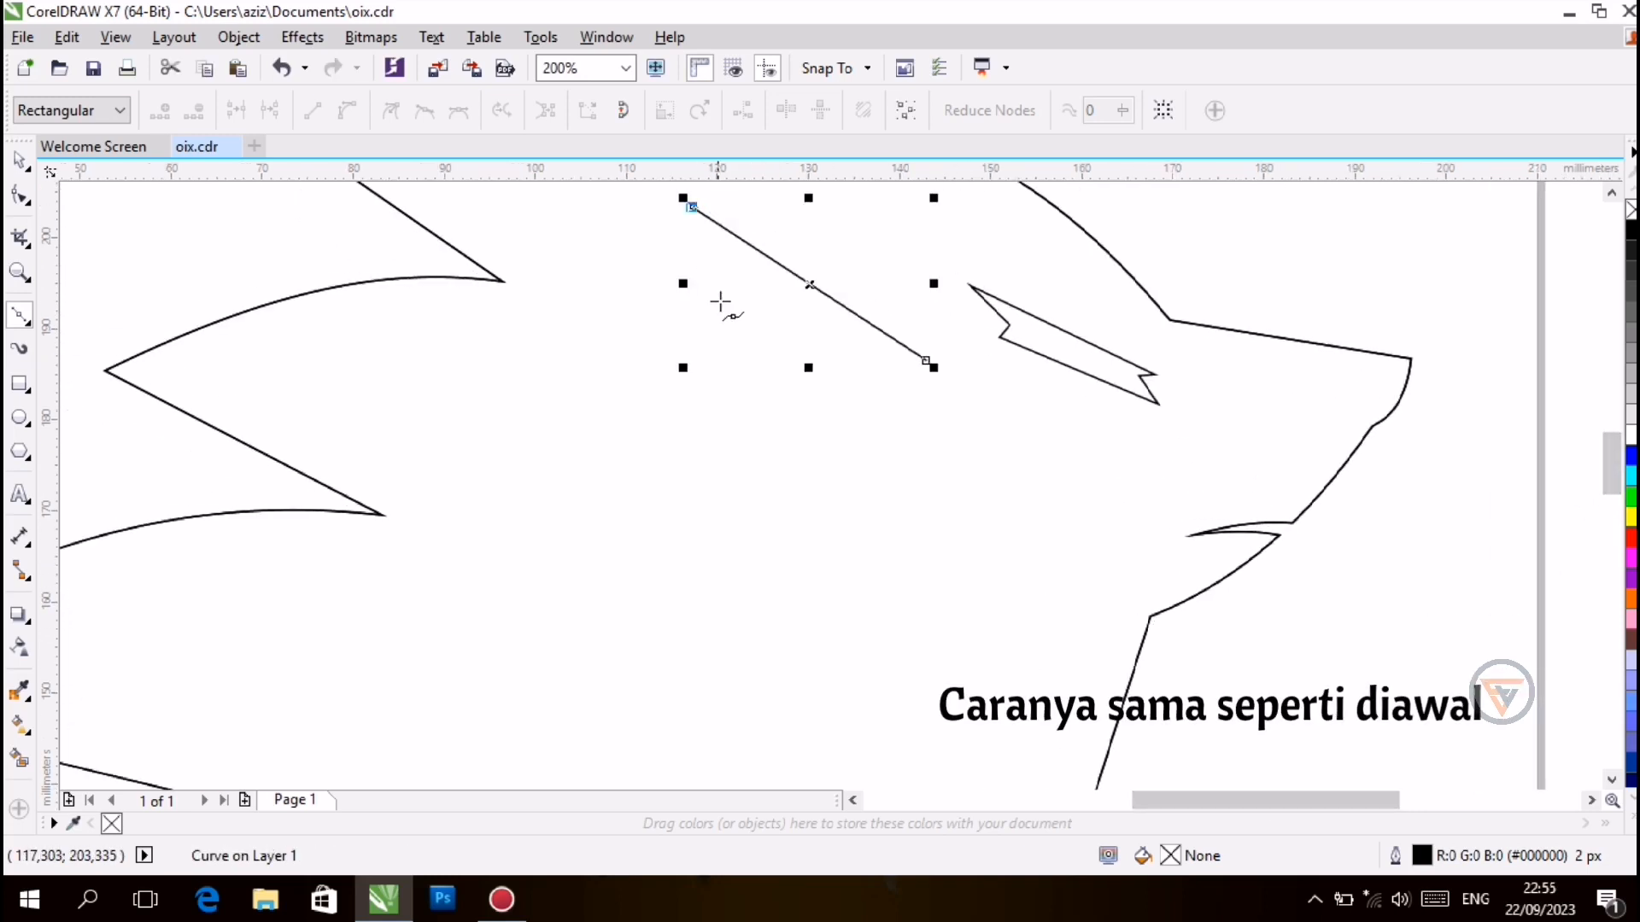
{"action": "left_click", "coordinate": [410, 381]}
{"action": "left_click", "coordinate": [635, 583]}
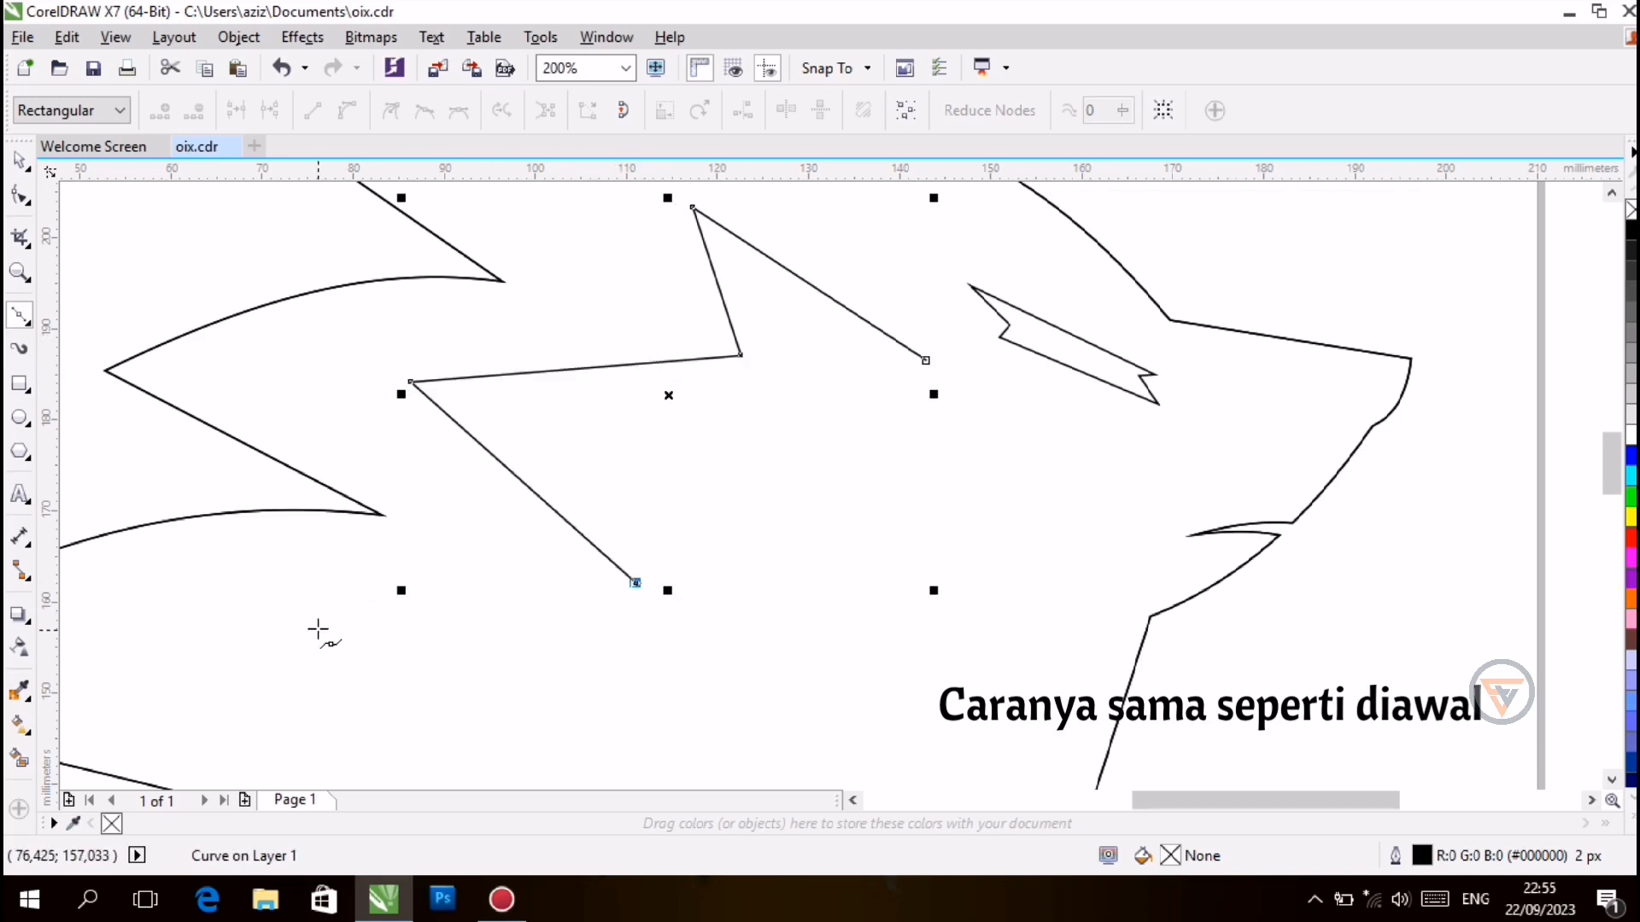
{"action": "left_click", "coordinate": [149, 657]}
Continue the inner hair's back edge in zigzags down to the lower rear edge of the body, ending at its corner node
{"action": "left_click_drag", "start_coordinate": [1606, 454], "coordinate": [1606, 492]}
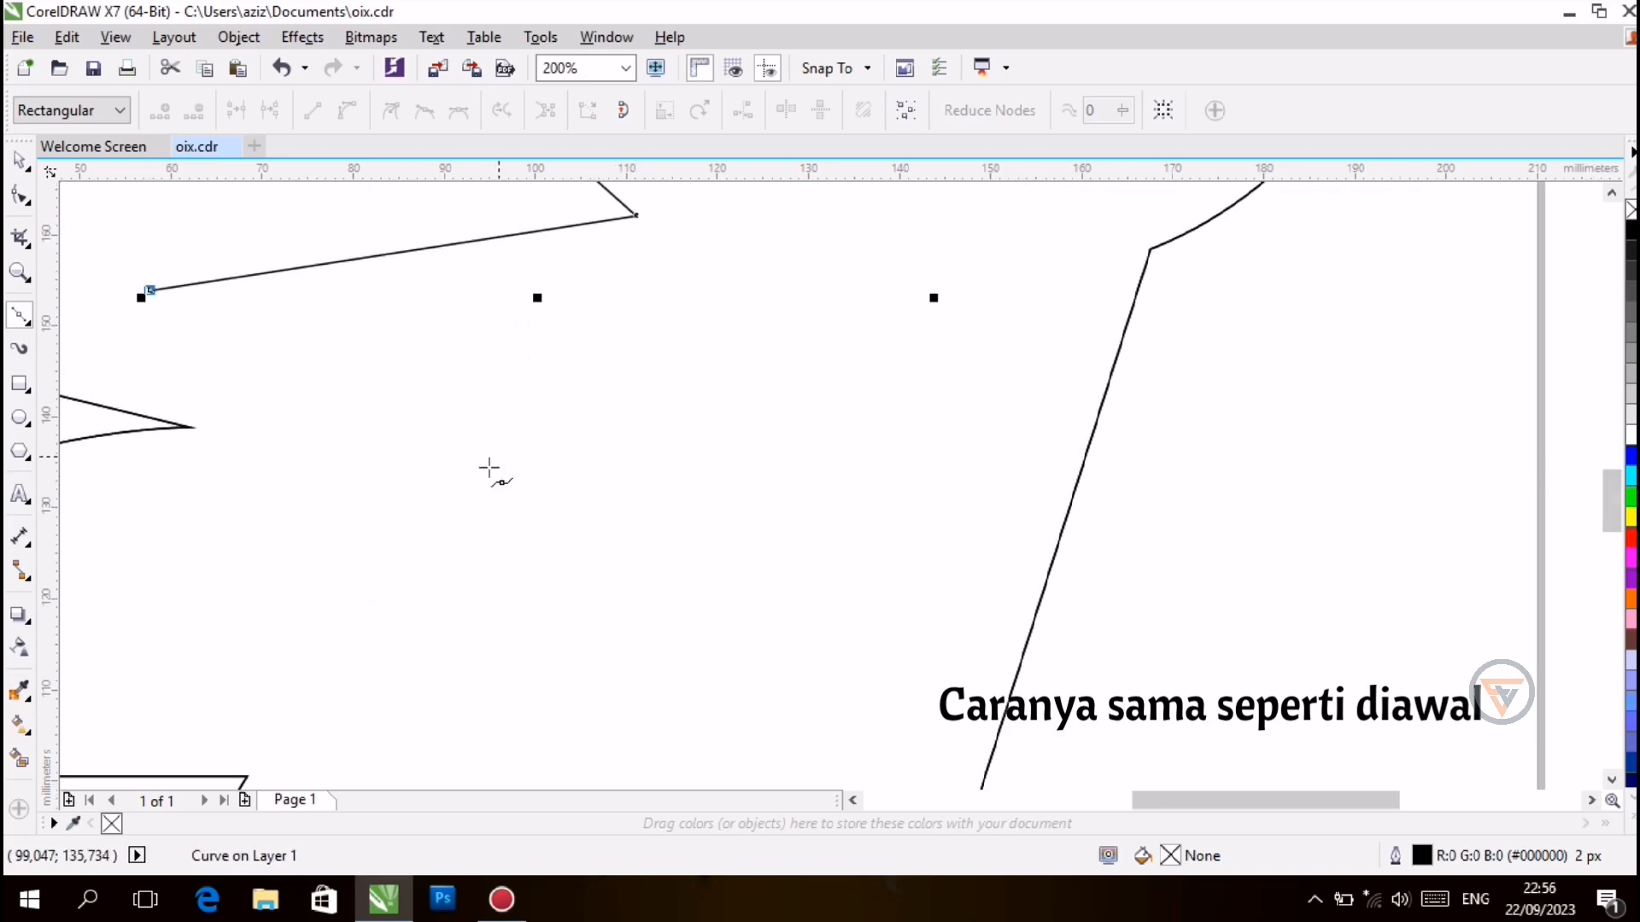
{"action": "left_click", "coordinate": [446, 464]}
{"action": "left_click", "coordinate": [852, 800]}
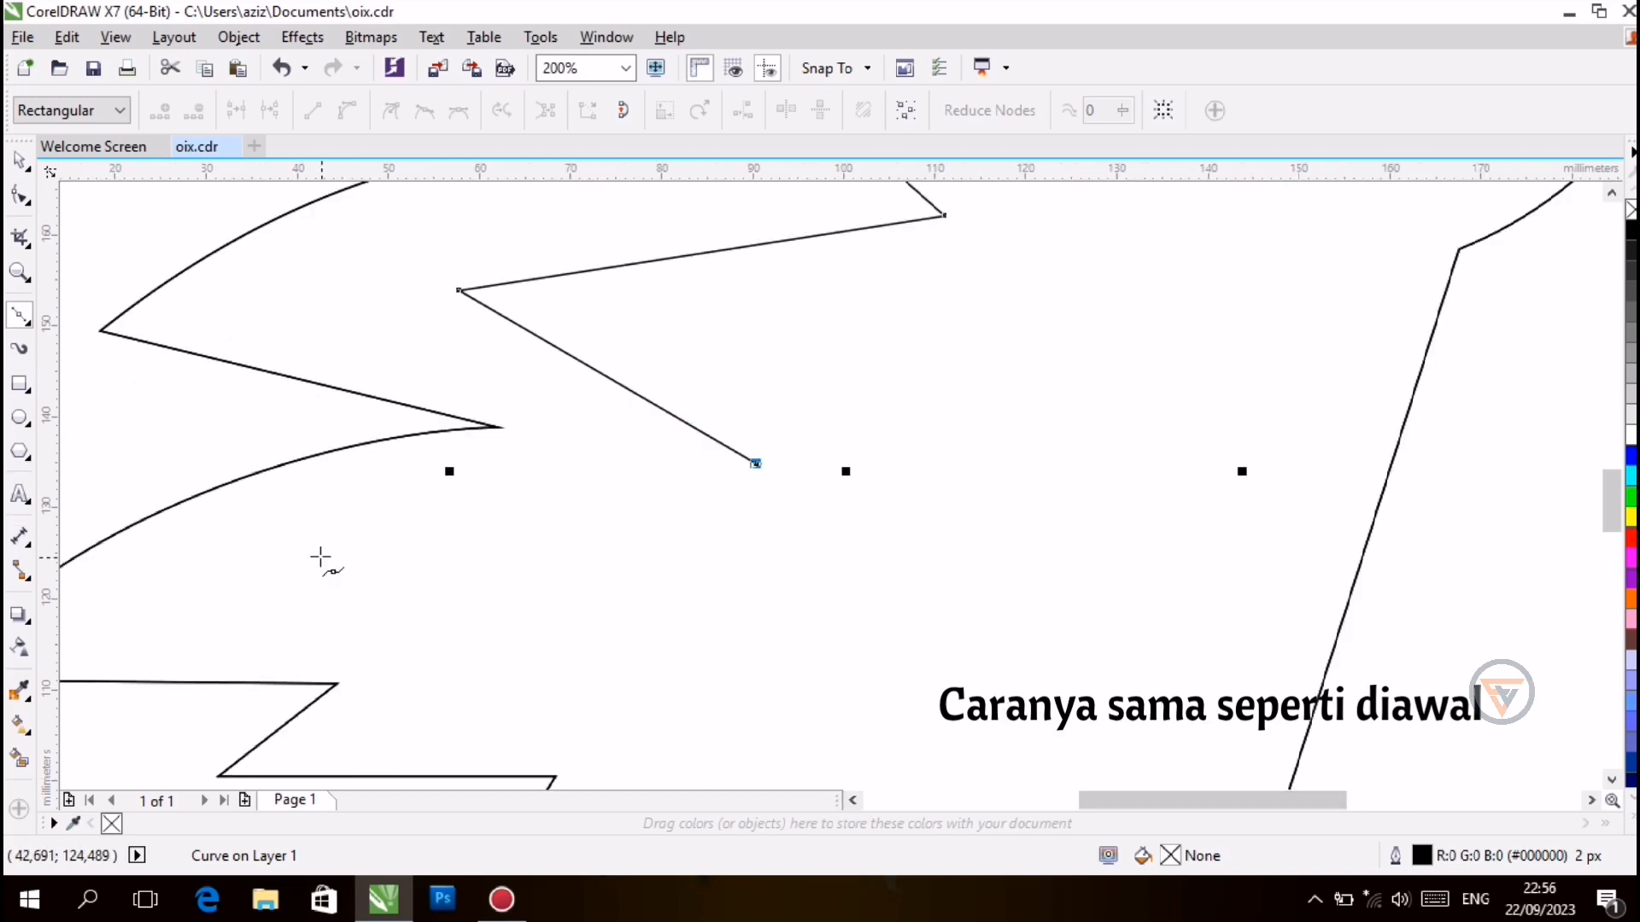
{"action": "left_click", "coordinate": [381, 576]}
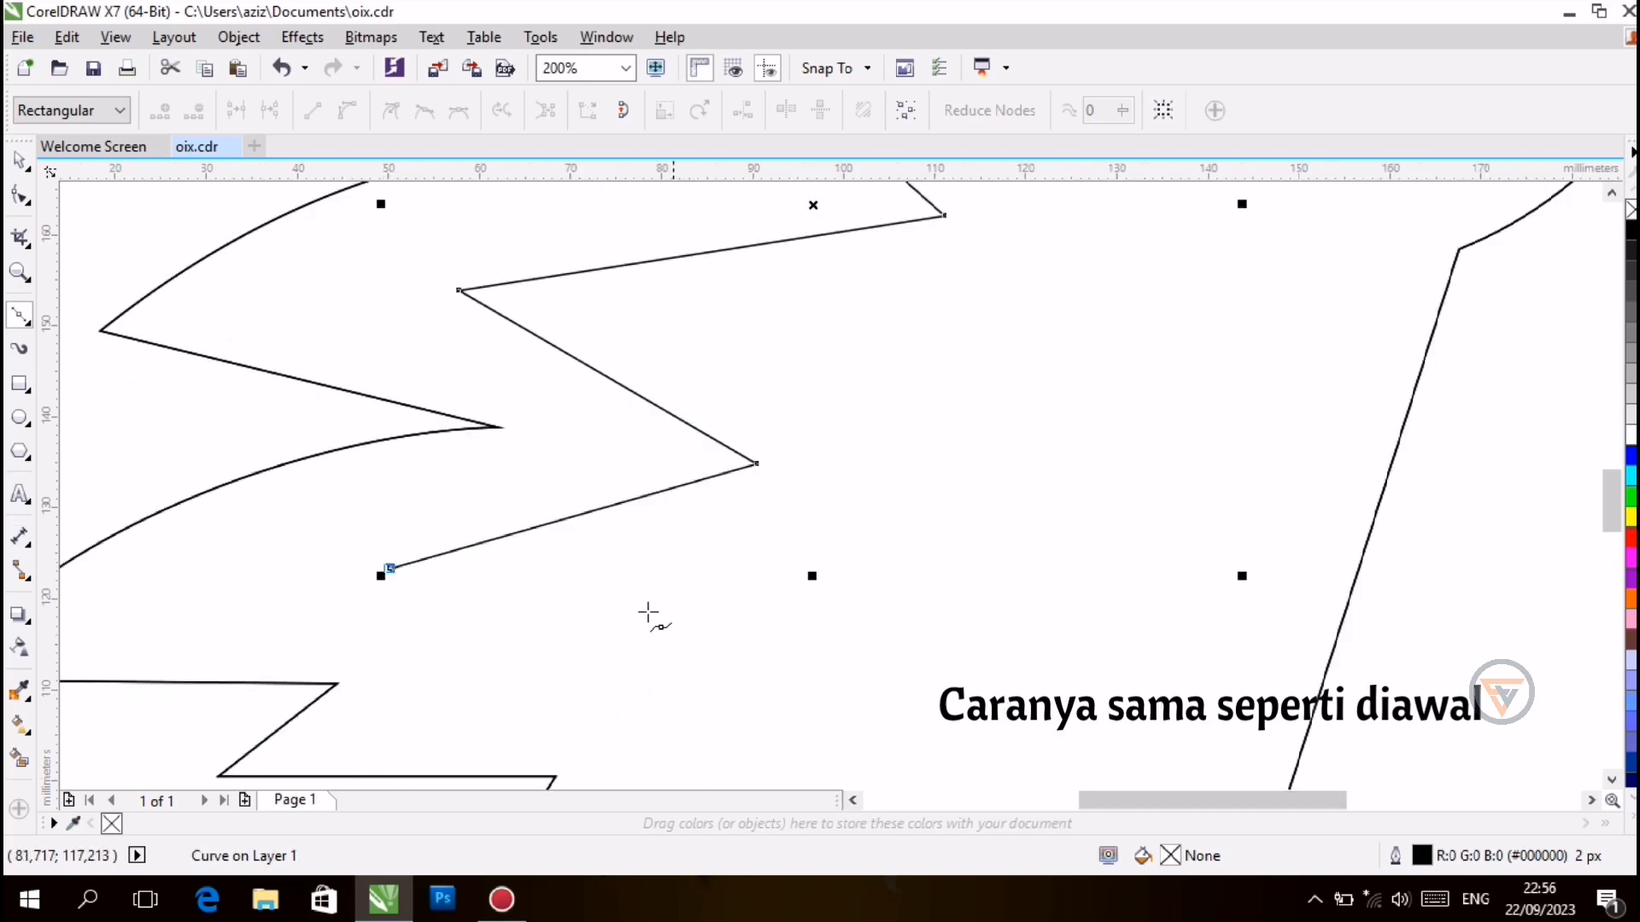
{"action": "left_click", "coordinate": [605, 597]}
{"action": "left_click", "coordinate": [495, 776]}
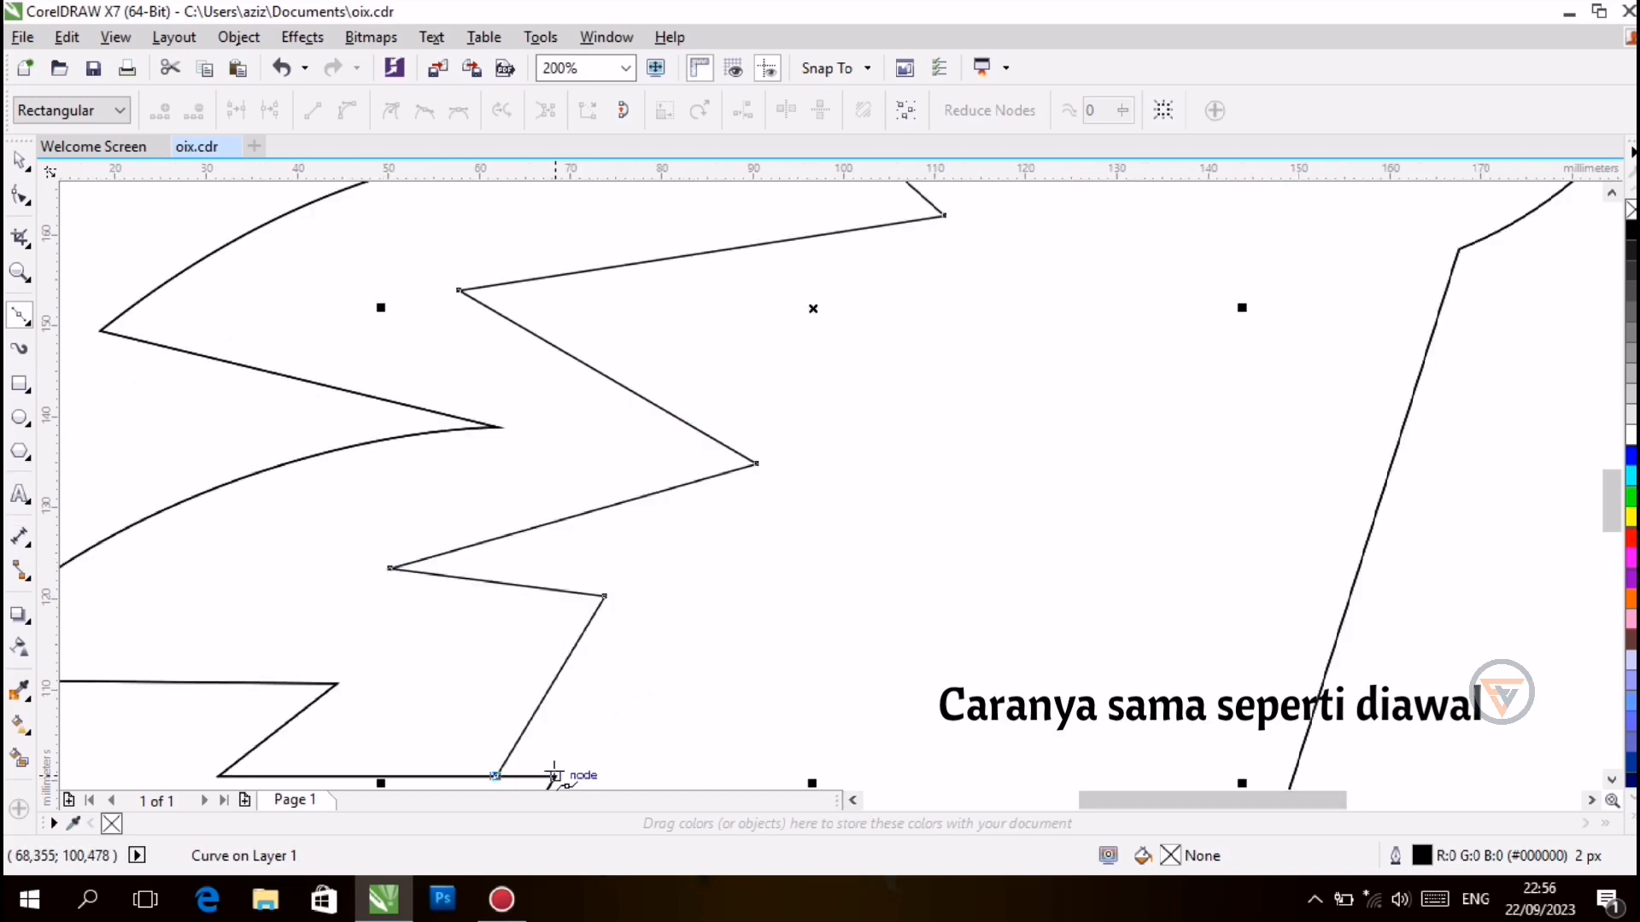
{"action": "left_click", "coordinate": [555, 775]}
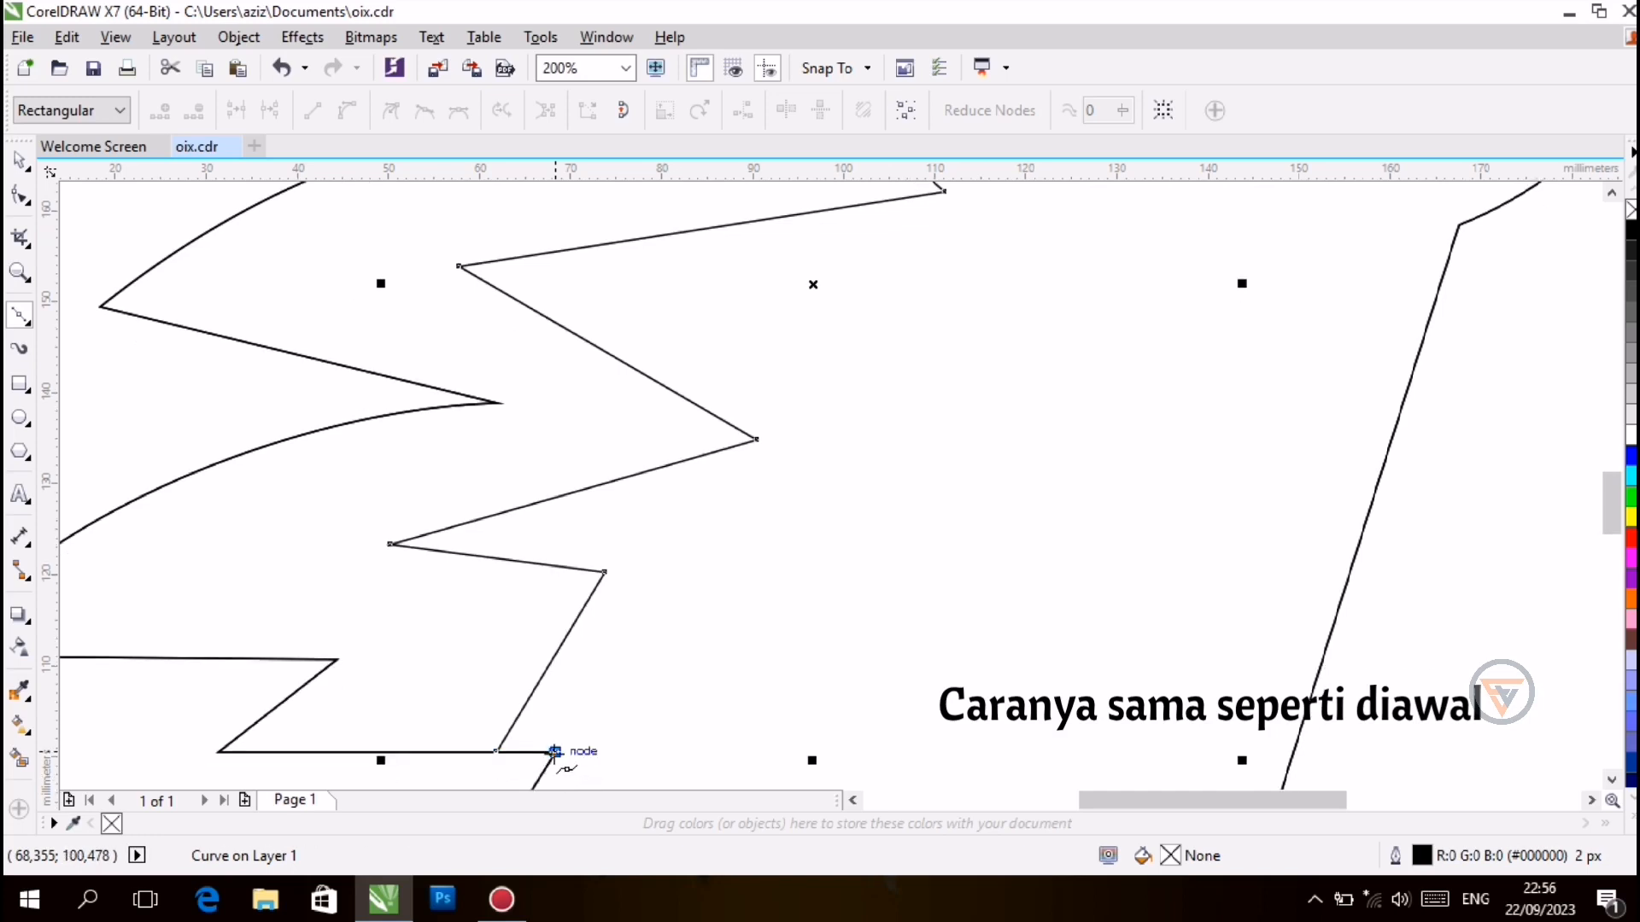
Zigzag the inner hair's front edge up through three short spikes and close the outline at its starting node behind the eye
{"action": "left_click", "coordinate": [837, 539]}
{"action": "left_click", "coordinate": [737, 520]}
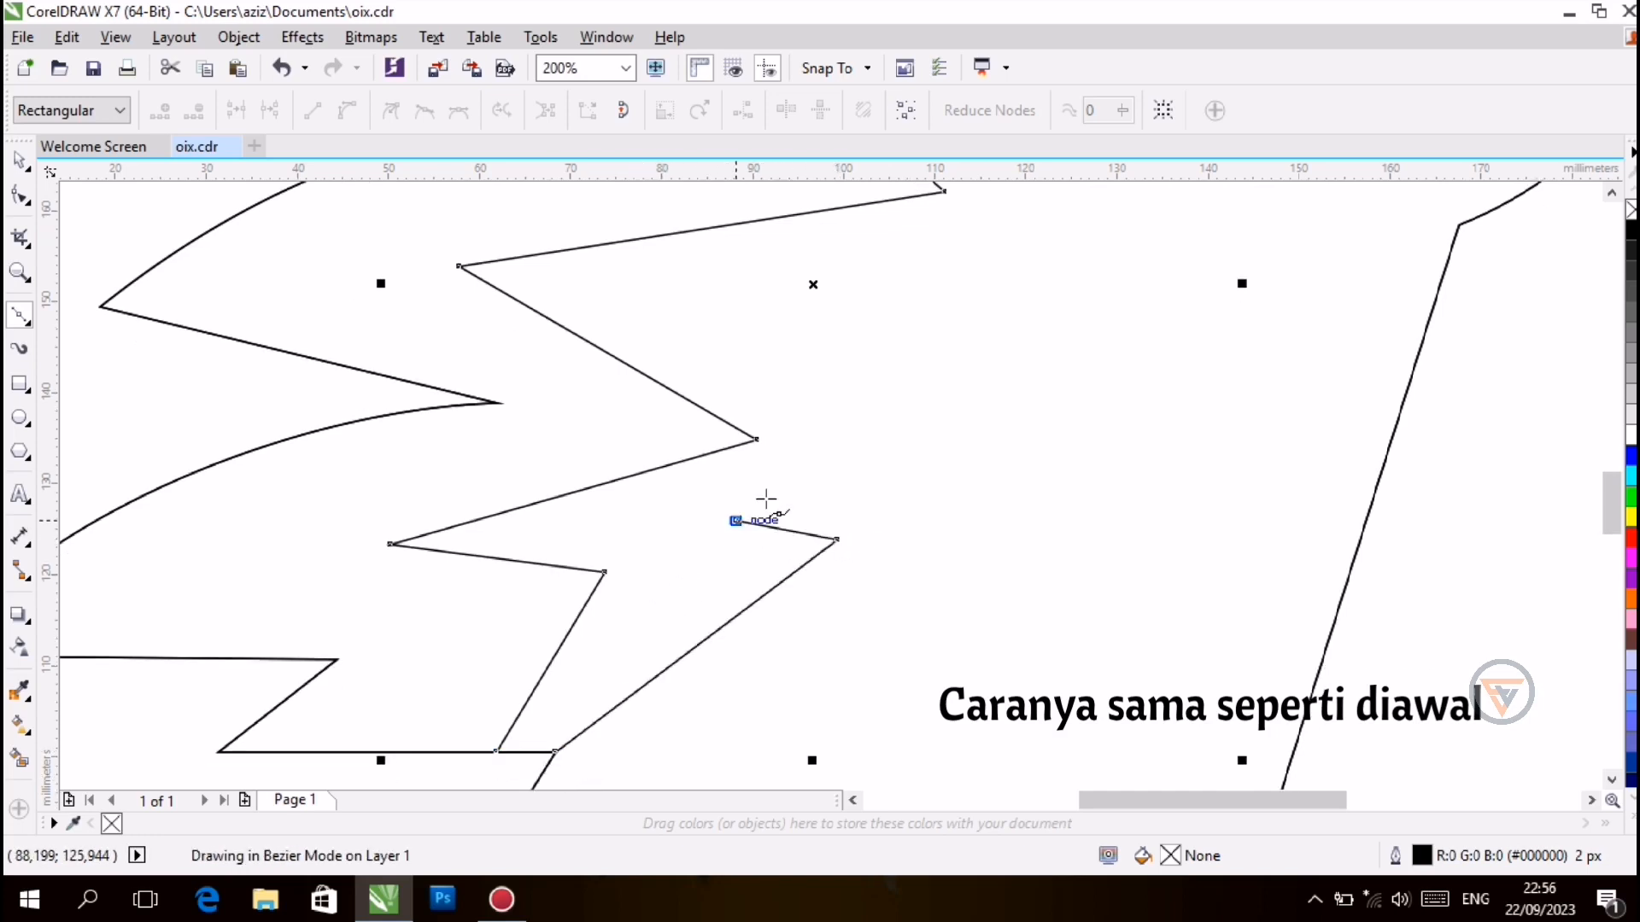
{"action": "left_click", "coordinate": [991, 382]}
{"action": "left_click", "coordinate": [897, 318]}
{"action": "scroll", "coordinate": [897, 319], "scroll_direction": "up", "scroll_amount": 5}
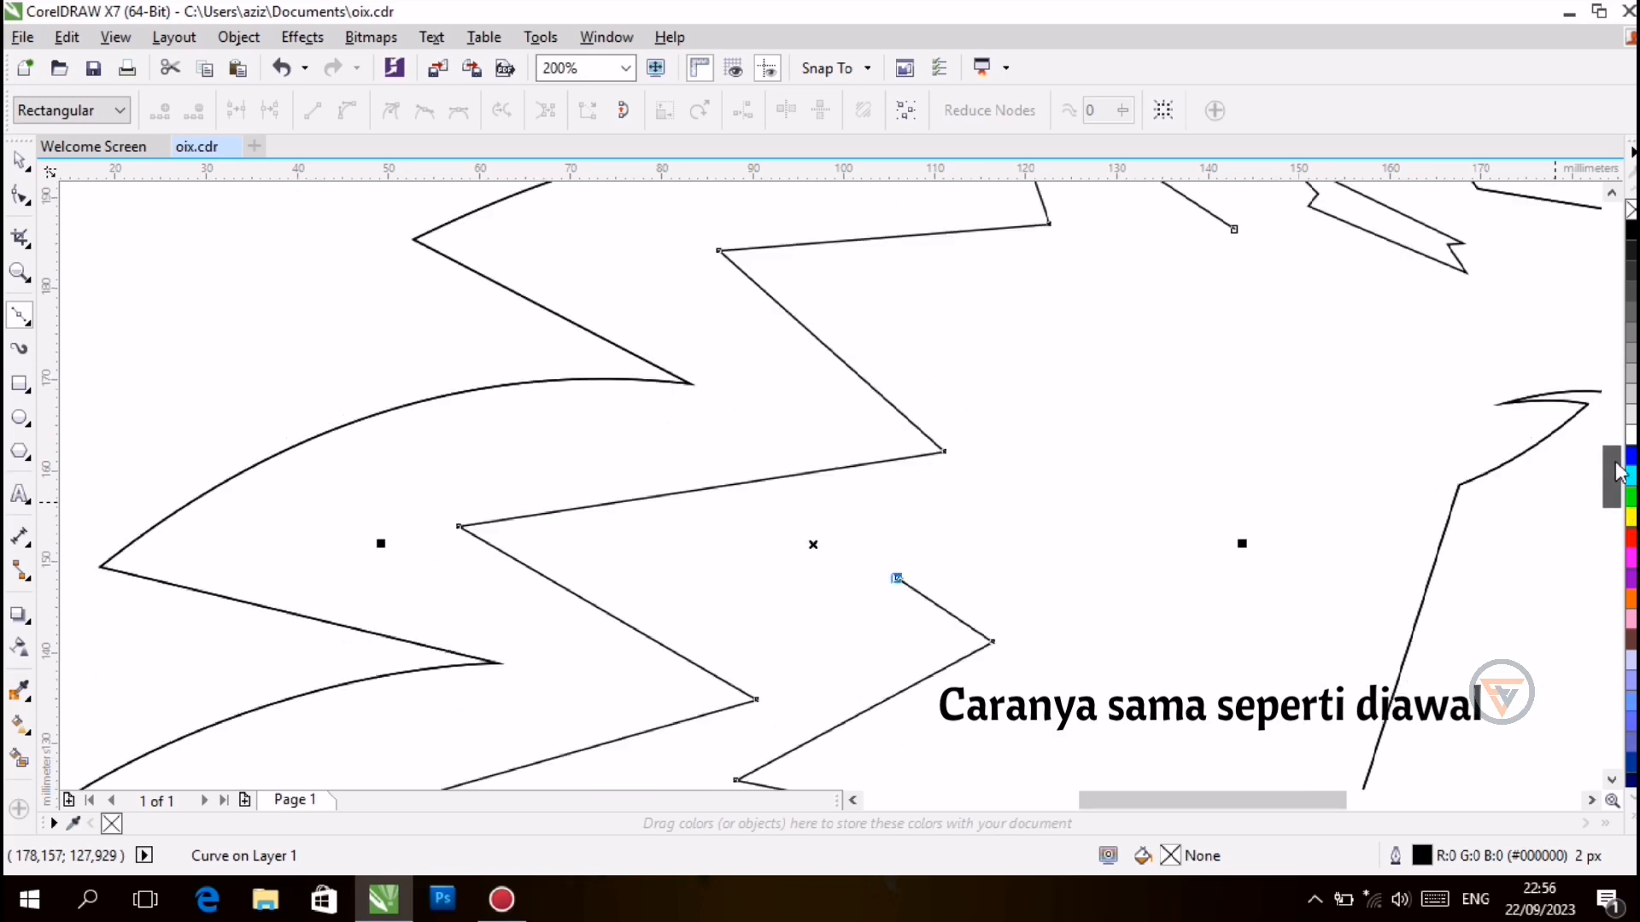
{"action": "left_click", "coordinate": [1193, 382]}
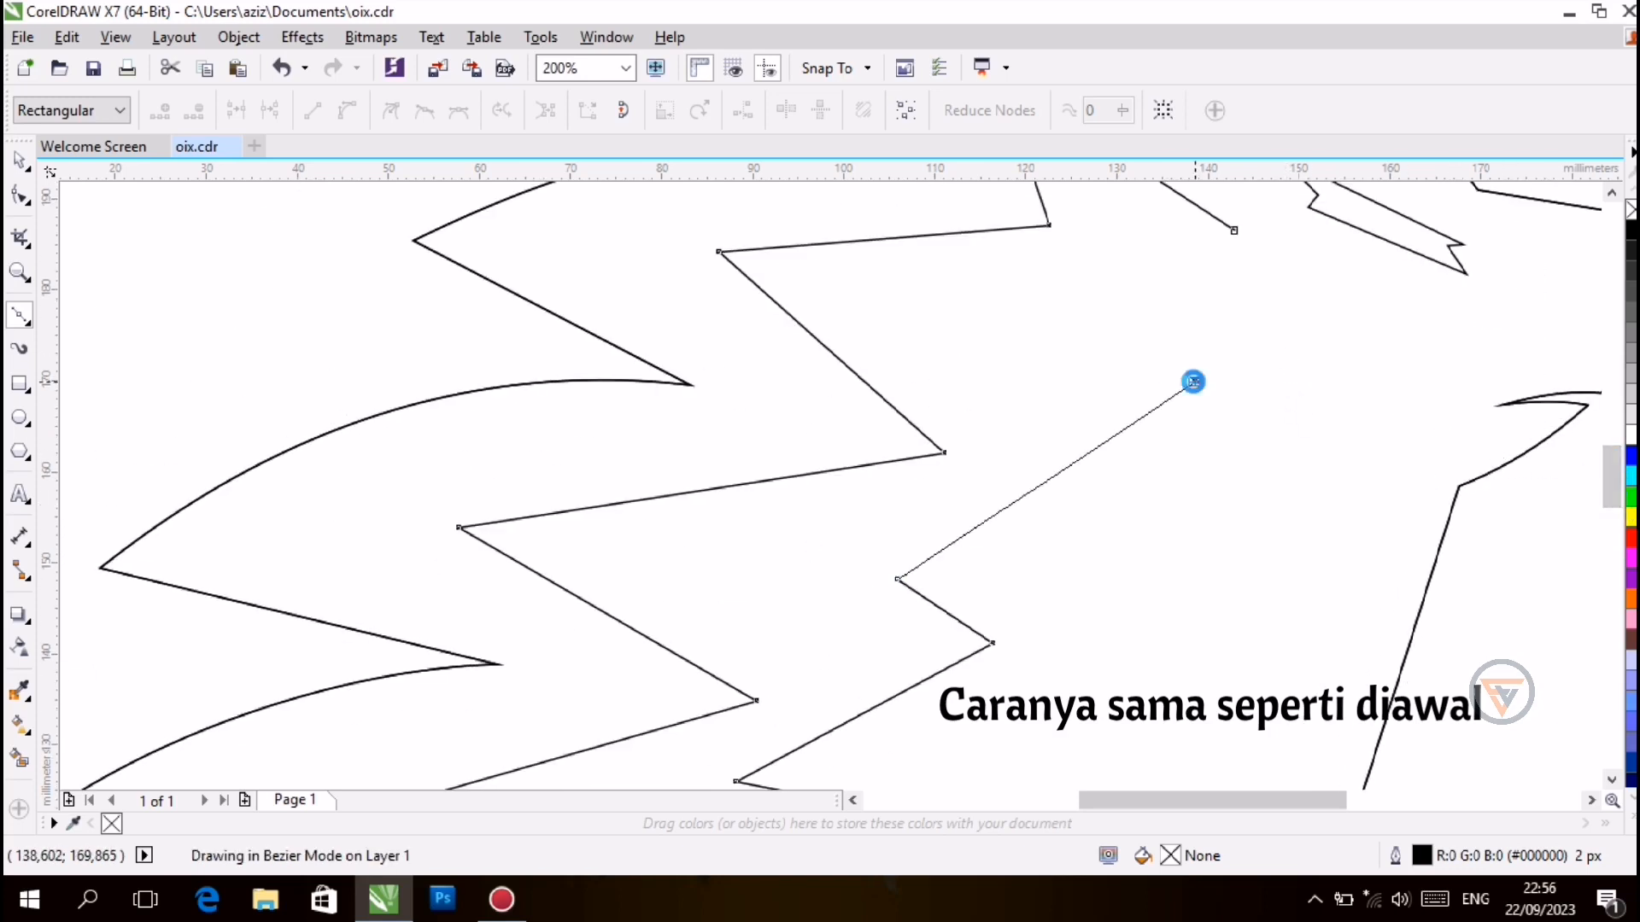
{"action": "left_click", "coordinate": [1091, 311]}
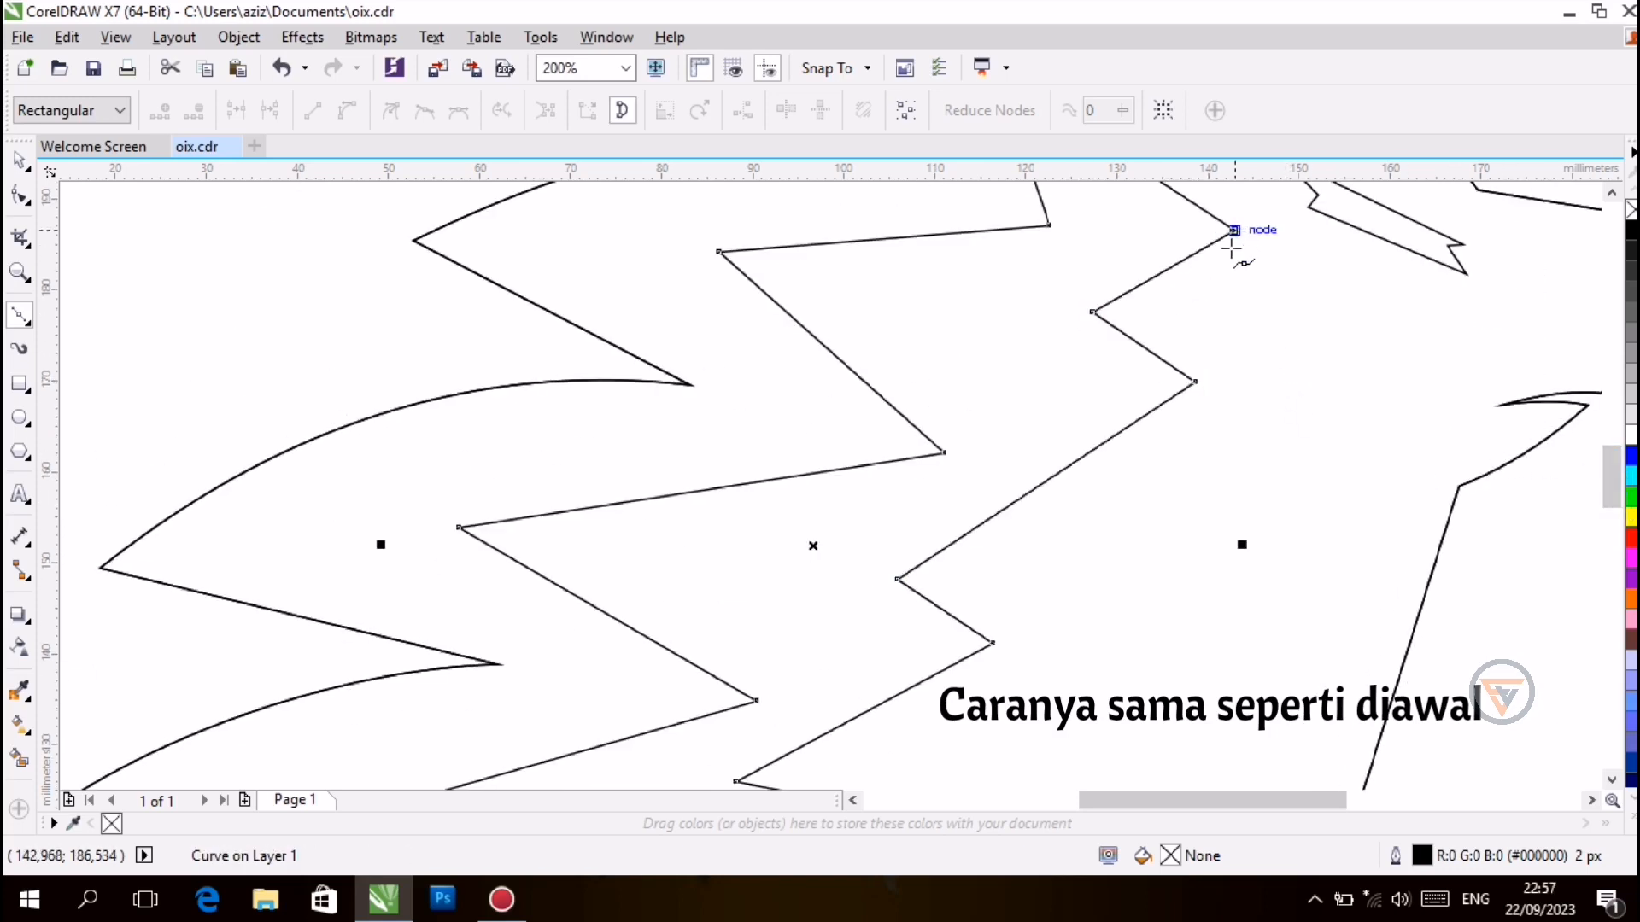
Convert the inner hair's top straight edge to a curve with the Shape tool and bend it upward
{"action": "left_click", "coordinate": [20, 196]}
{"action": "left_click", "coordinate": [626, 68]}
{"action": "left_click", "coordinate": [577, 248]}
{"action": "right_click", "coordinate": [944, 300]}
{"action": "left_click", "coordinate": [958, 394]}
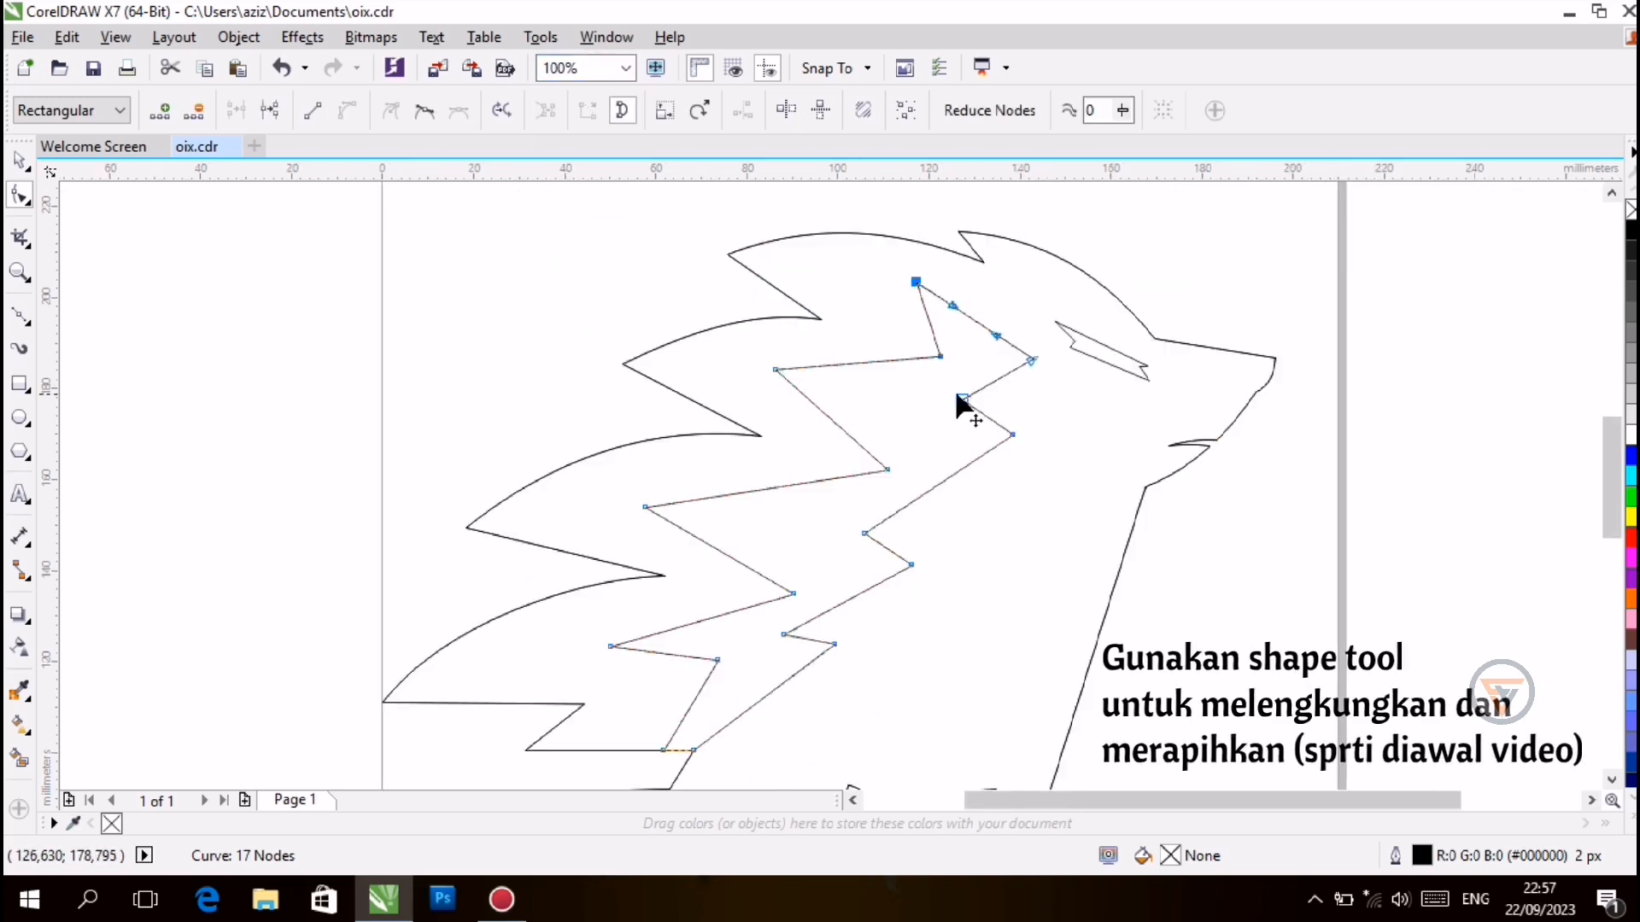
{"action": "left_click_drag", "start_coordinate": [975, 321], "coordinate": [982, 312]}
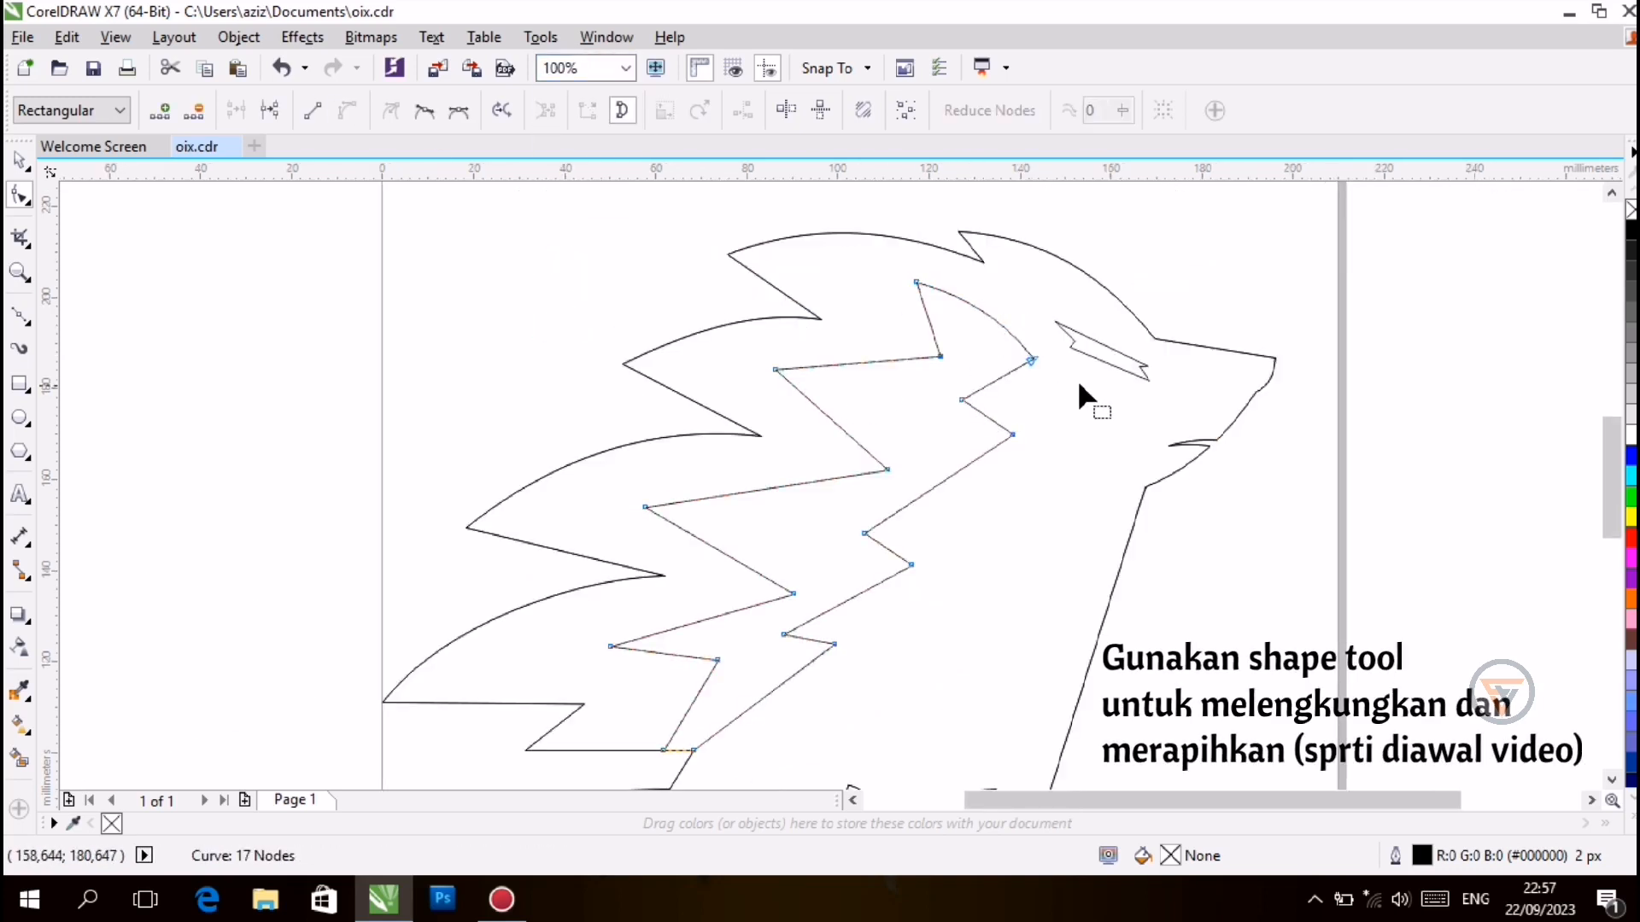
Reposition the inner hair's top nodes, then convert the second back spike's upper edge to a curve and bend it upward
{"action": "left_click_drag", "start_coordinate": [1031, 362], "coordinate": [1023, 382]}
{"action": "left_click_drag", "start_coordinate": [916, 283], "coordinate": [904, 289]}
{"action": "left_click", "coordinate": [857, 363]}
{"action": "left_click", "coordinate": [346, 111]}
{"action": "left_click_drag", "start_coordinate": [858, 363], "coordinate": [872, 345]}
{"action": "left_click", "coordinate": [938, 357]}
{"action": "left_click_drag", "start_coordinate": [933, 354], "coordinate": [866, 344]}
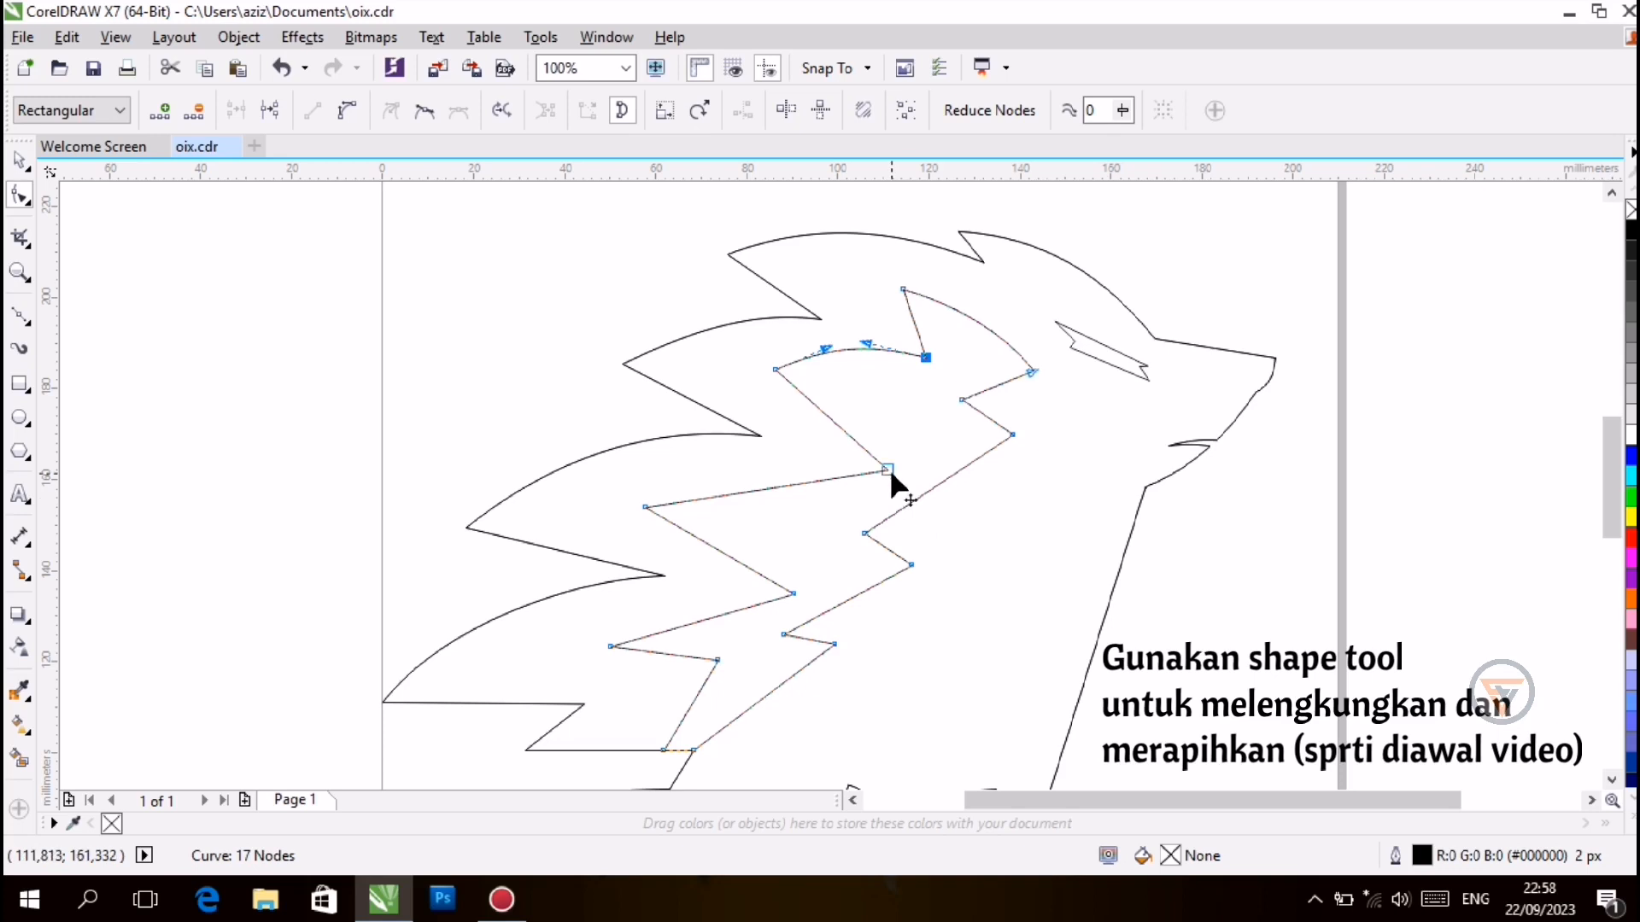
Adjust the nodes of the inner hair's upper two back spikes and the front tip behind the eye
{"action": "left_click_drag", "start_coordinate": [889, 468], "coordinate": [863, 456]}
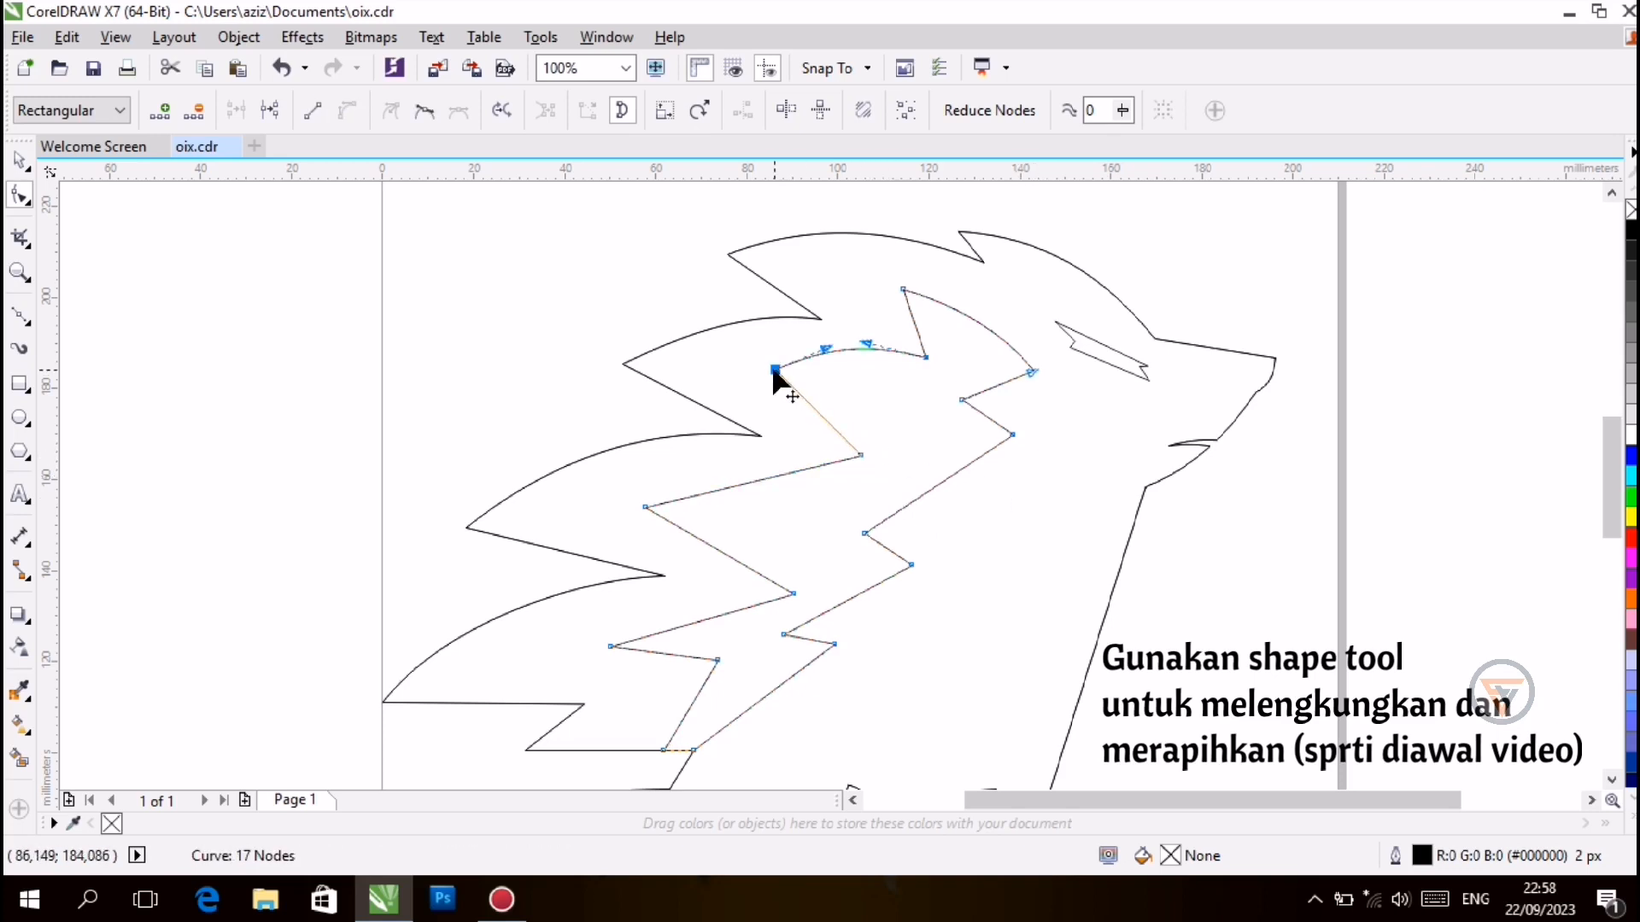
{"action": "left_click_drag", "start_coordinate": [775, 371], "coordinate": [752, 370]}
{"action": "mouse_move", "coordinate": [927, 359]}
{"action": "left_mouse_down"}
{"action": "mouse_move", "coordinate": [922, 379]}
{"action": "mouse_move", "coordinate": [926, 364]}
{"action": "left_mouse_up"}
{"action": "left_click_drag", "start_coordinate": [902, 293], "coordinate": [897, 298]}
{"action": "left_click", "coordinate": [1033, 371]}
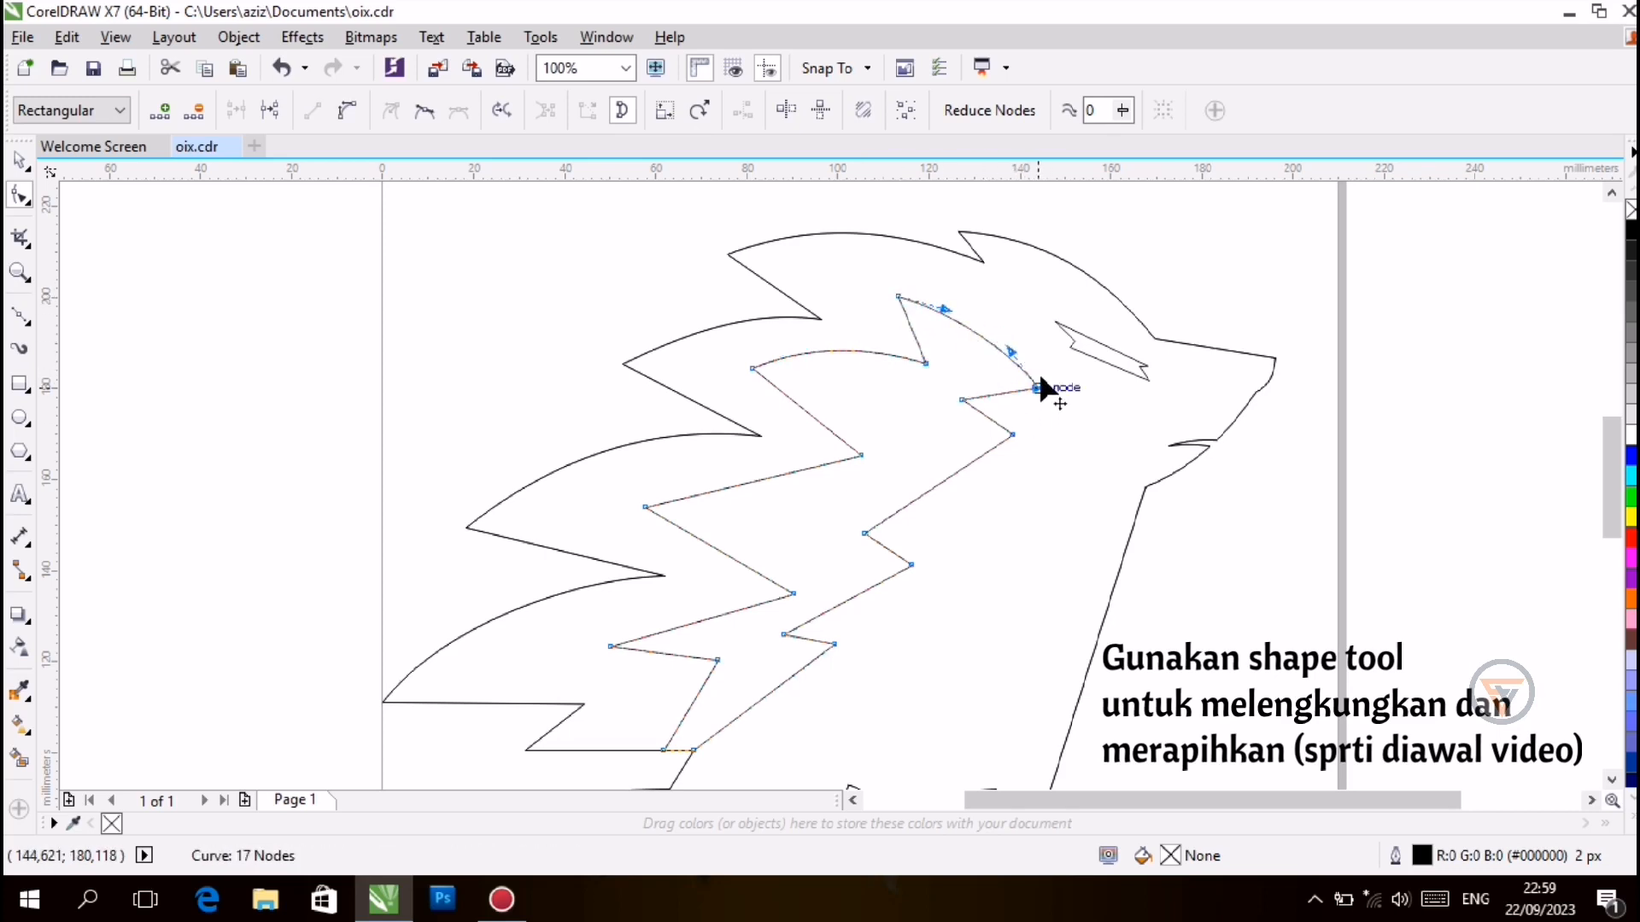
{"action": "left_click_drag", "start_coordinate": [1034, 373], "coordinate": [1028, 377]}
{"action": "left_click", "coordinate": [926, 362]}
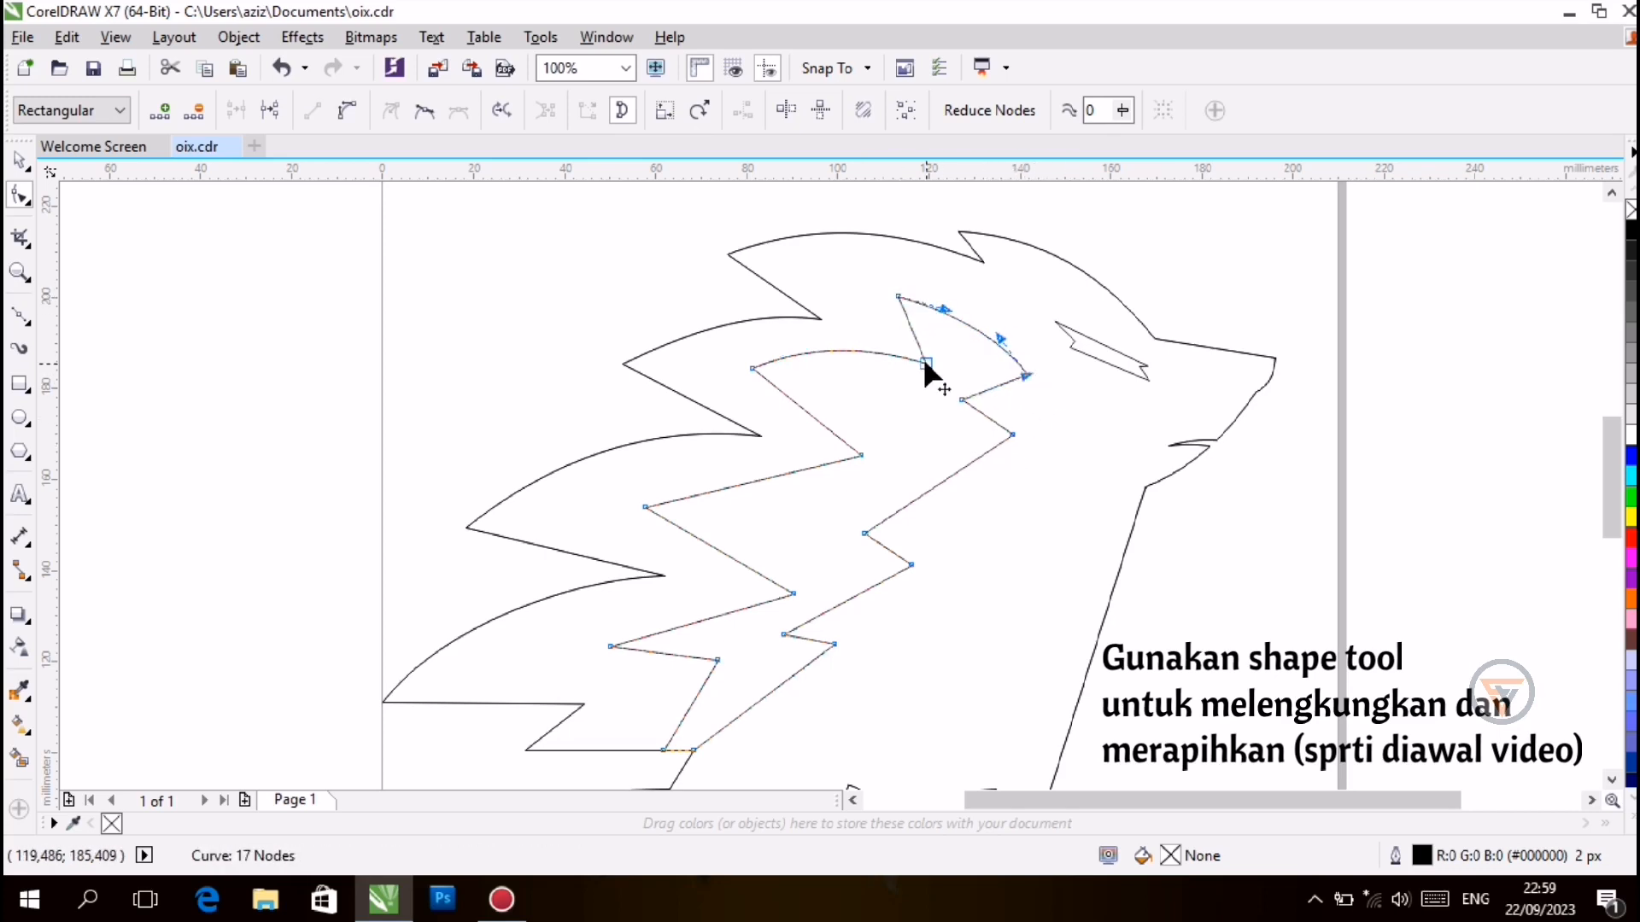
Bend the upper edges of the inner hair's lower two back spikes into arcs and reposition their notch, tip and bottom nodes
{"action": "left_click", "coordinate": [1231, 567]}
{"action": "left_click_drag", "start_coordinate": [747, 484], "coordinate": [750, 468]}
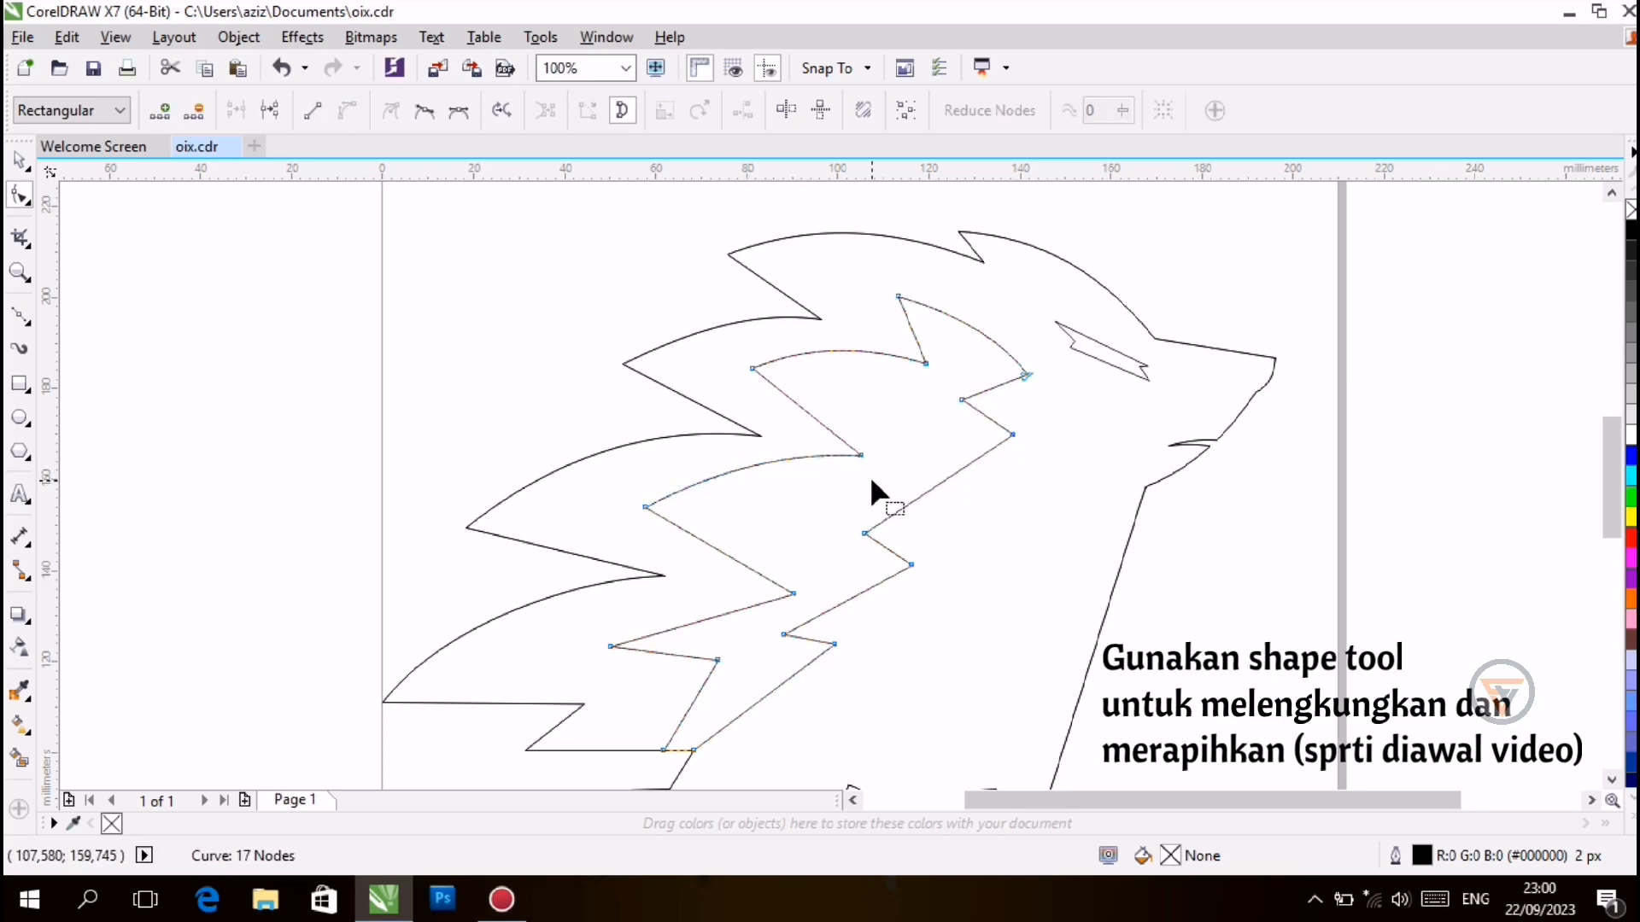
{"action": "left_click_drag", "start_coordinate": [860, 454], "coordinate": [886, 464]}
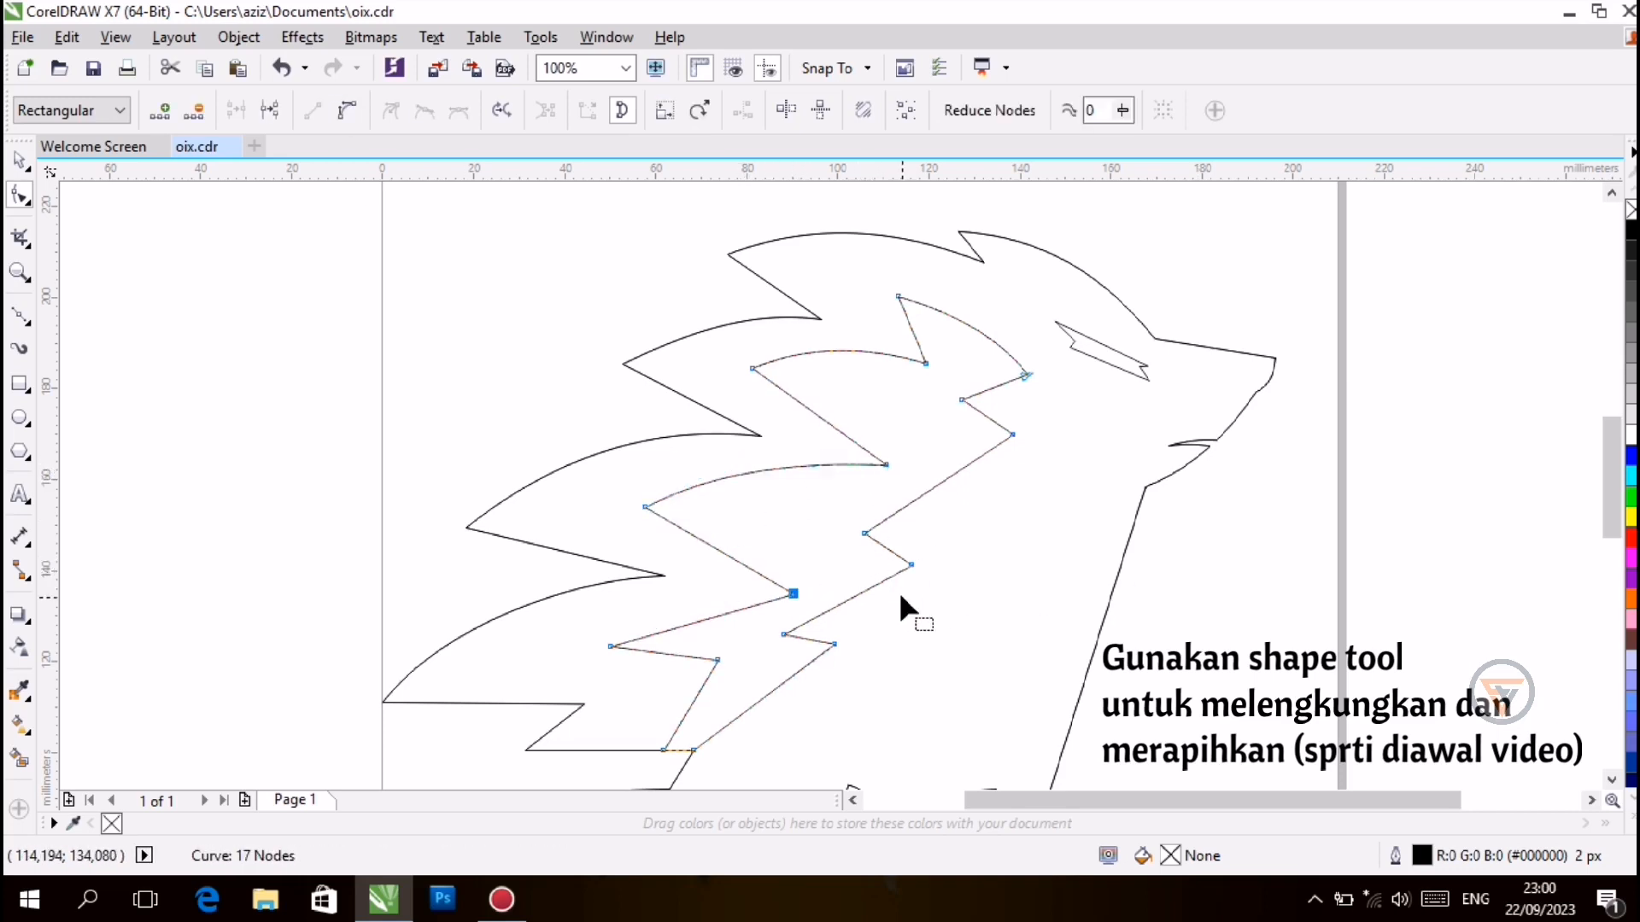
{"action": "left_click_drag", "start_coordinate": [702, 617], "coordinate": [693, 605]}
{"action": "left_click_drag", "start_coordinate": [611, 646], "coordinate": [602, 655]}
{"action": "left_click", "coordinate": [663, 750]}
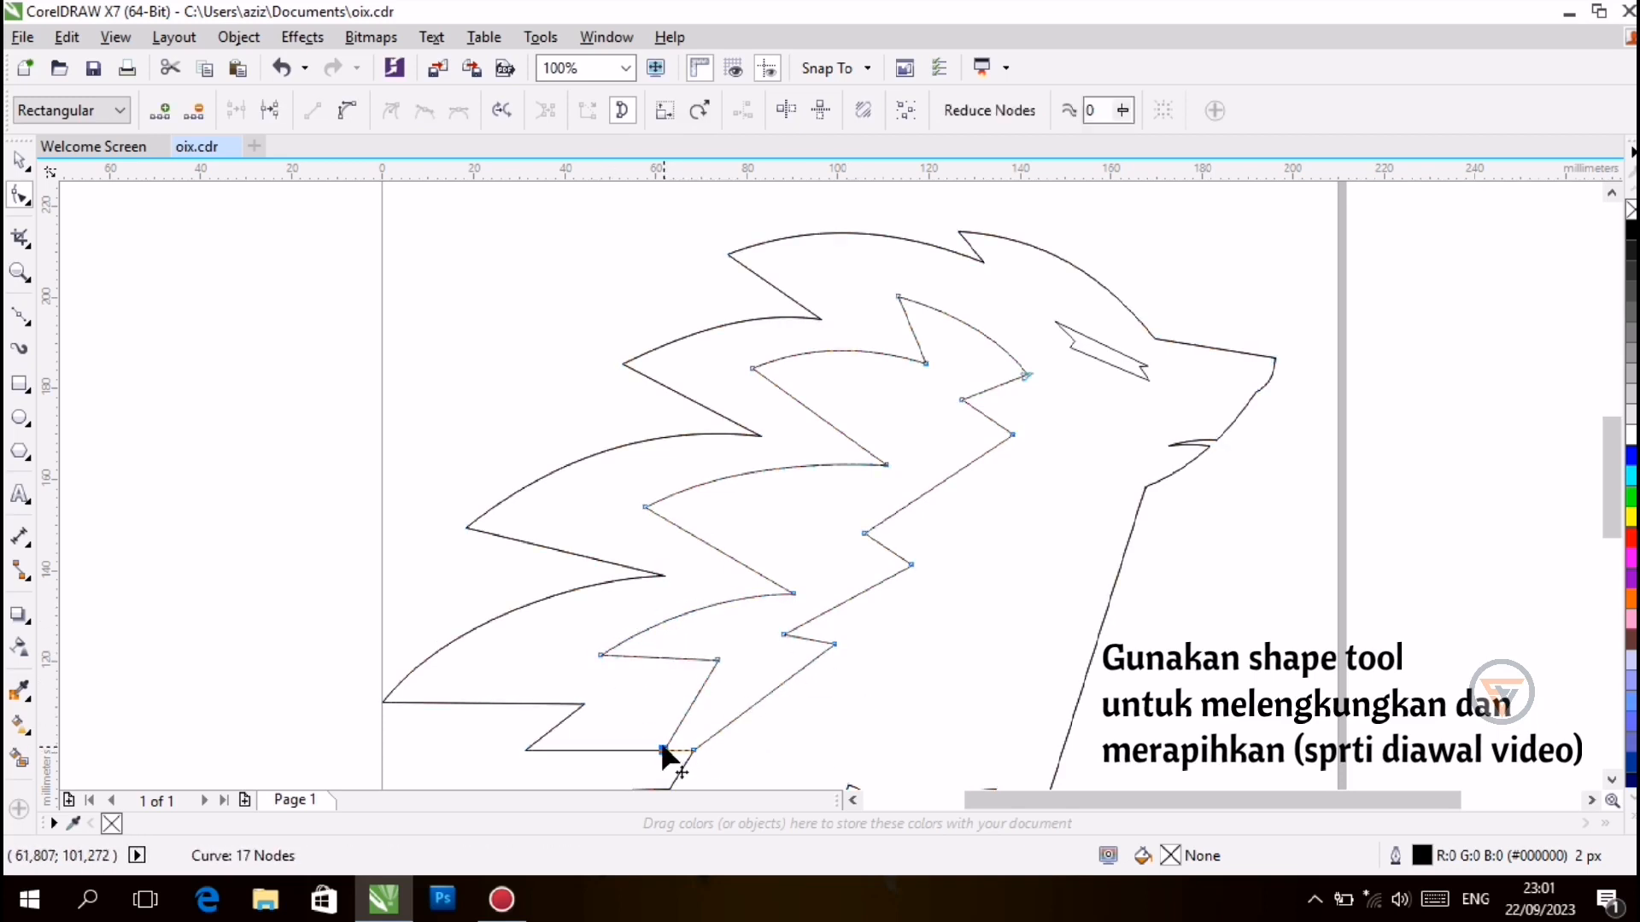
{"action": "left_click_drag", "start_coordinate": [662, 749], "coordinate": [630, 750]}
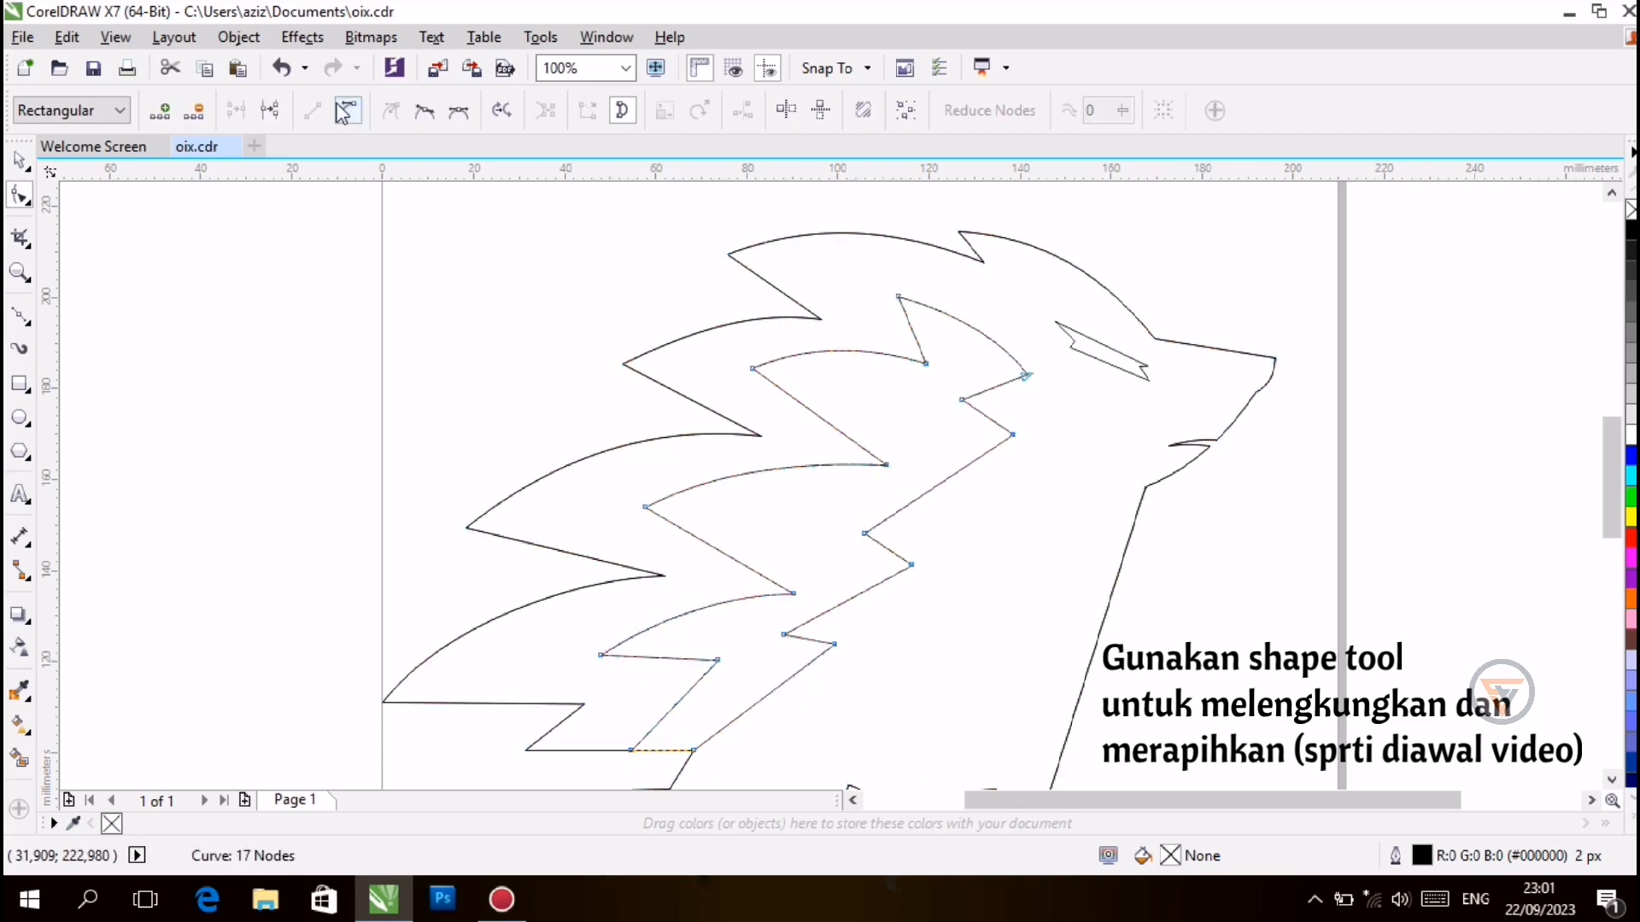
Convert the inner hair's lowest front edge to a curve, bend it slightly upward and shift its upper spike node inward
{"action": "left_click", "coordinate": [345, 110]}
{"action": "scroll", "coordinate": [1586, 512], "scroll_direction": "down", "scroll_amount": 2}
{"action": "left_click_drag", "start_coordinate": [695, 626], "coordinate": [760, 561]}
{"action": "left_click_drag", "start_coordinate": [834, 520], "coordinate": [769, 548]}
{"action": "left_click", "coordinate": [1098, 579]}
{"action": "left_click", "coordinate": [694, 627]}
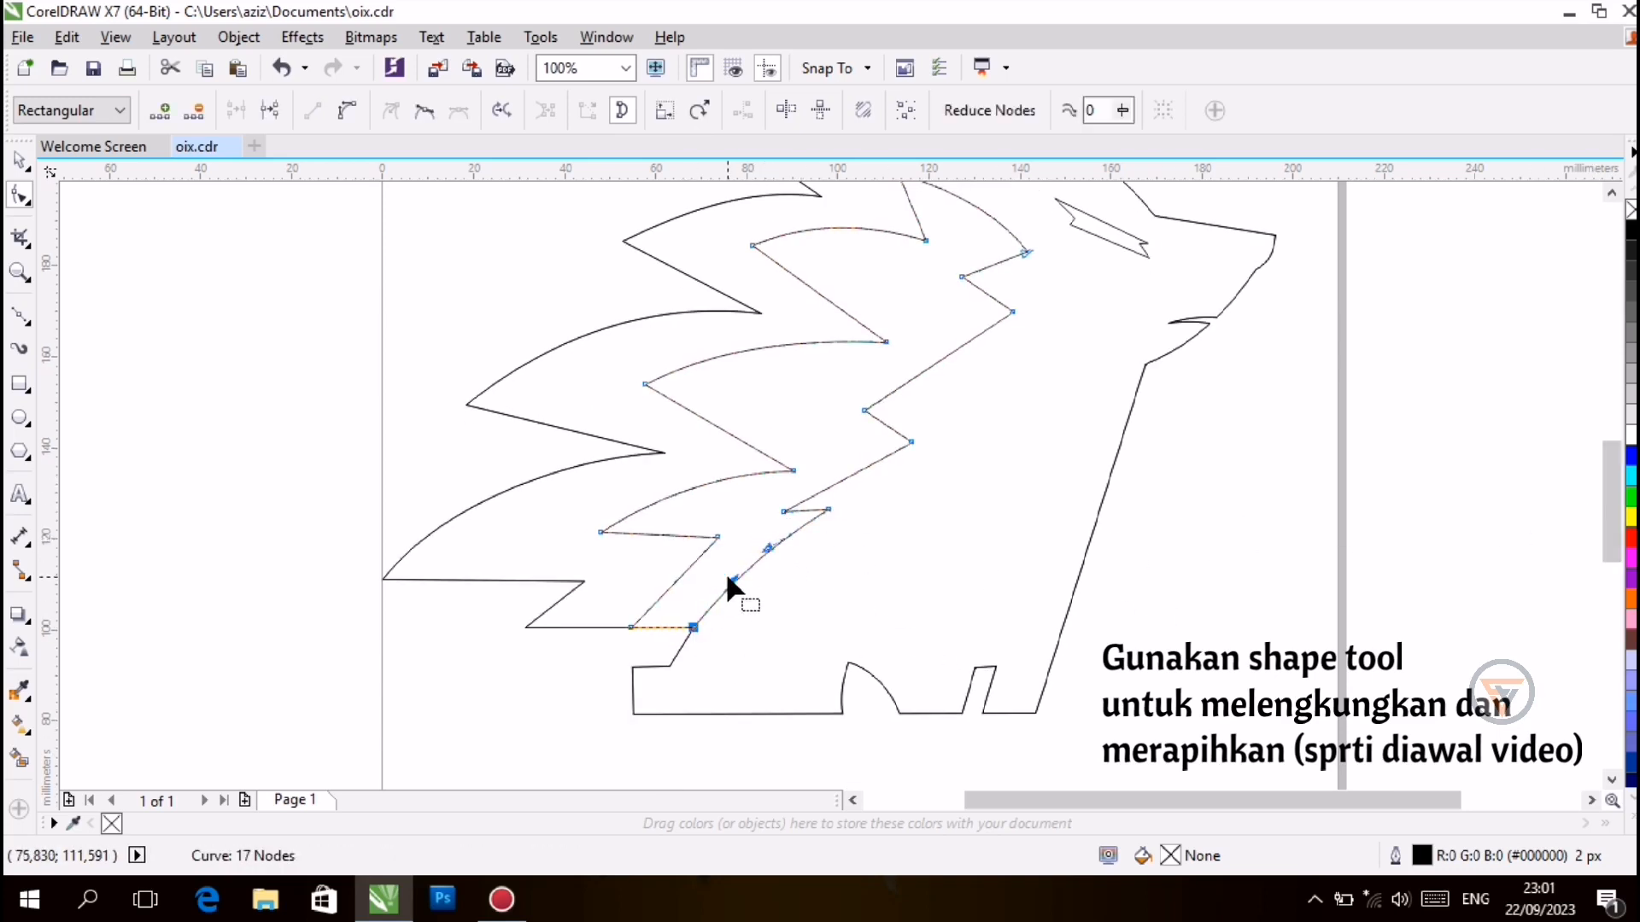
{"action": "left_click", "coordinate": [1221, 587]}
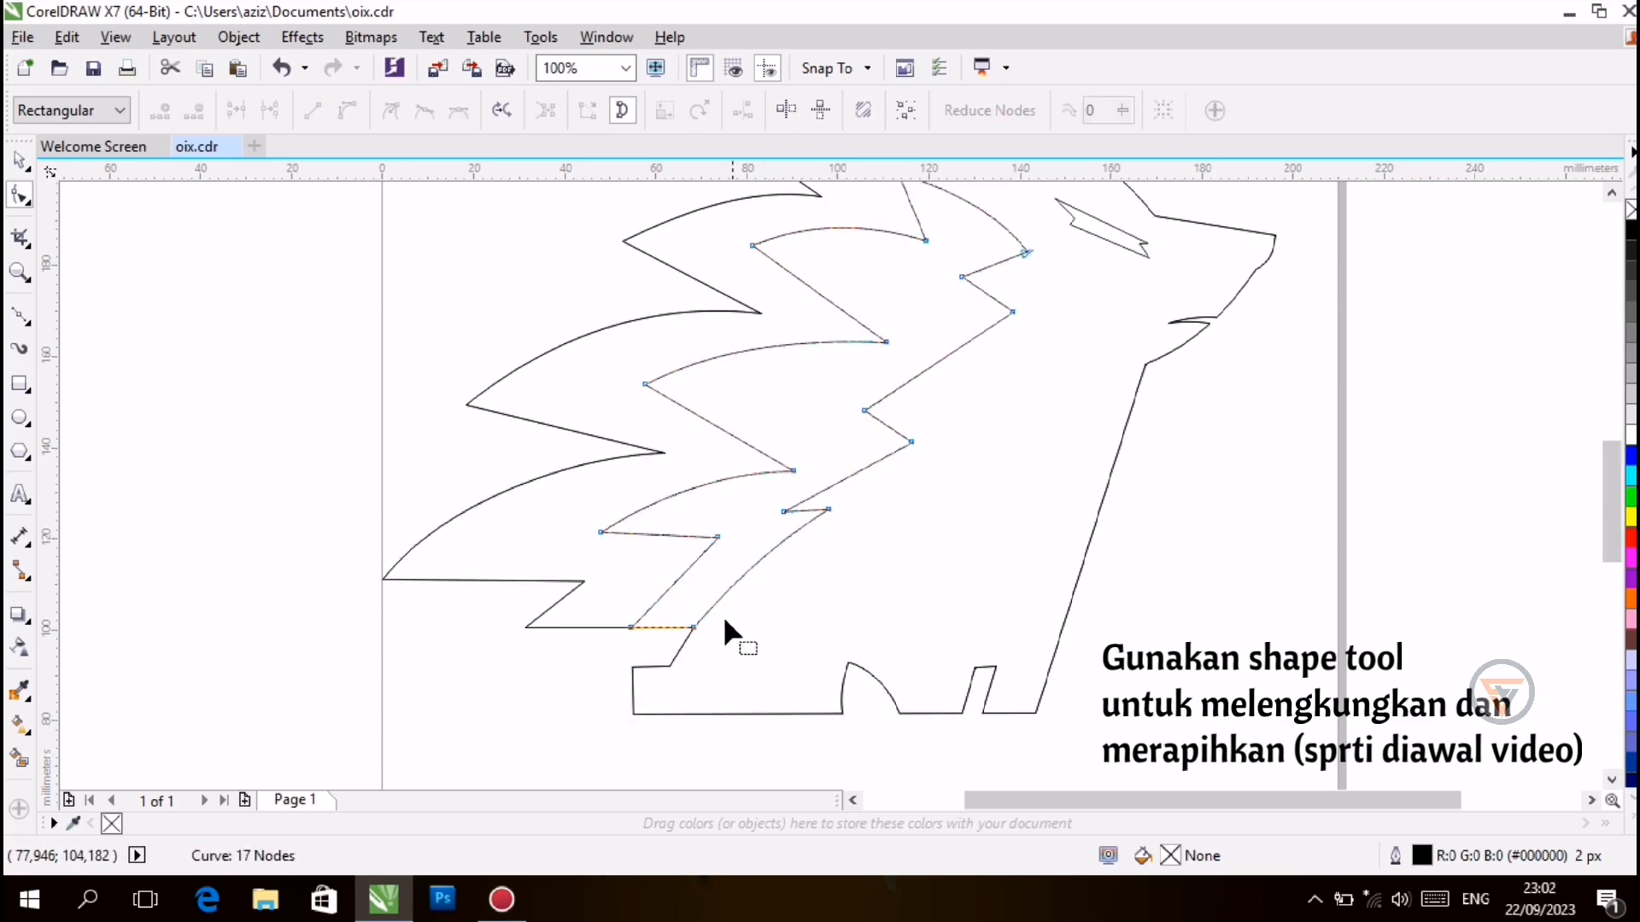
{"action": "left_click", "coordinate": [694, 627]}
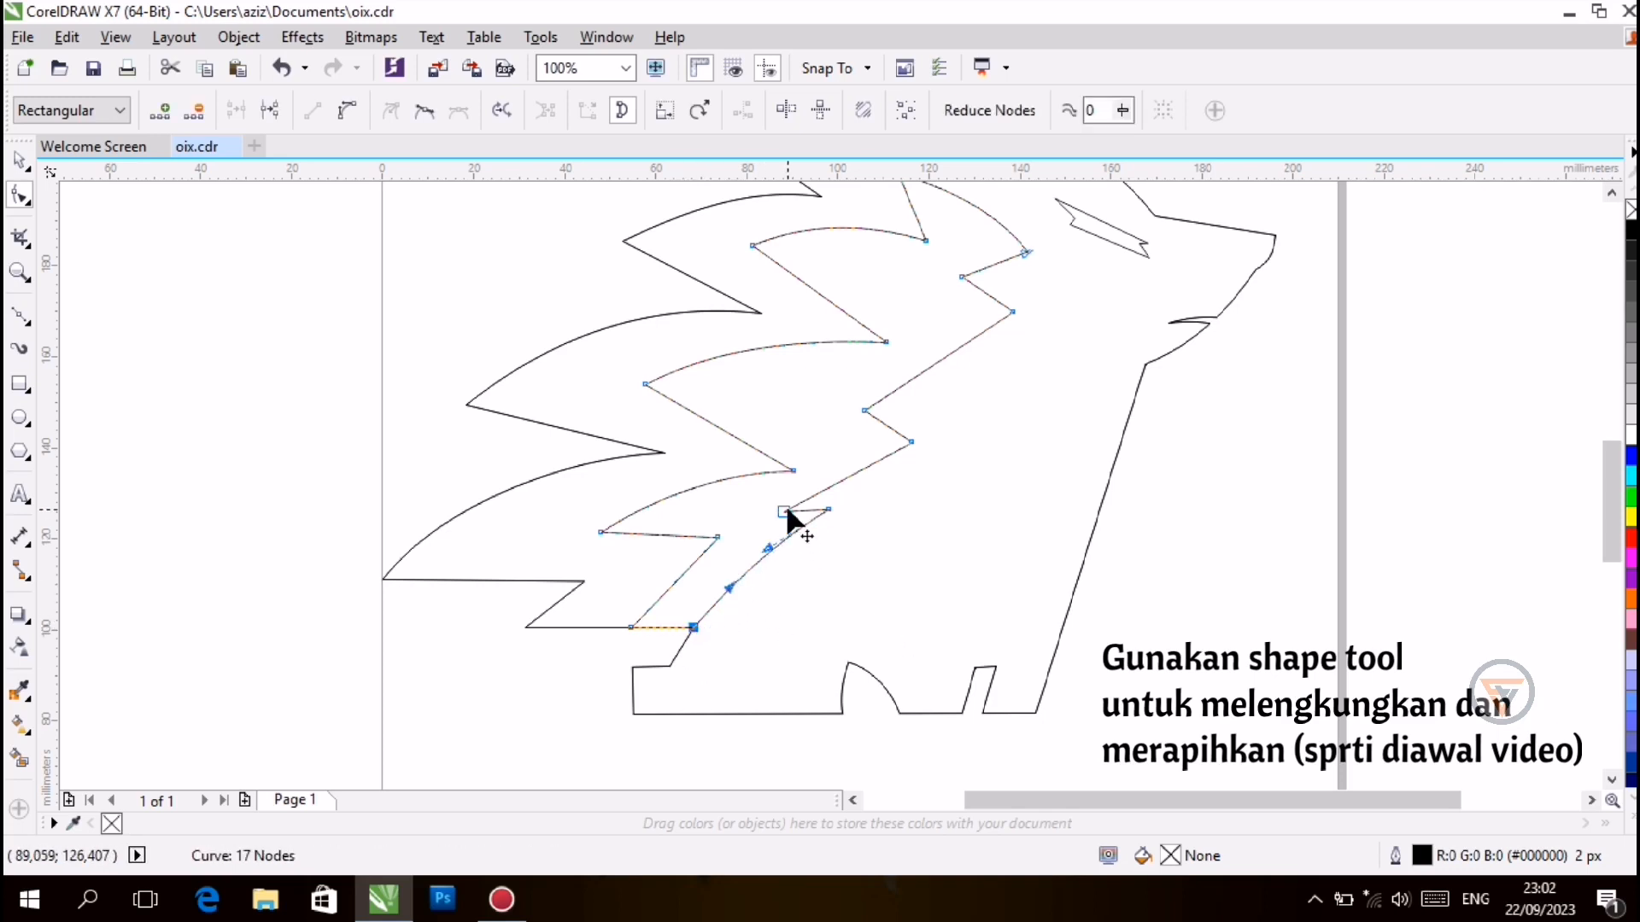
Curve the front edge above the lowest front spike and nudge its notch and the lowest back notch inward
{"action": "left_click_drag", "start_coordinate": [787, 510], "coordinate": [723, 506]}
{"action": "left_click_drag", "start_coordinate": [824, 506], "coordinate": [707, 463]}
{"action": "left_click", "coordinate": [1109, 482]}
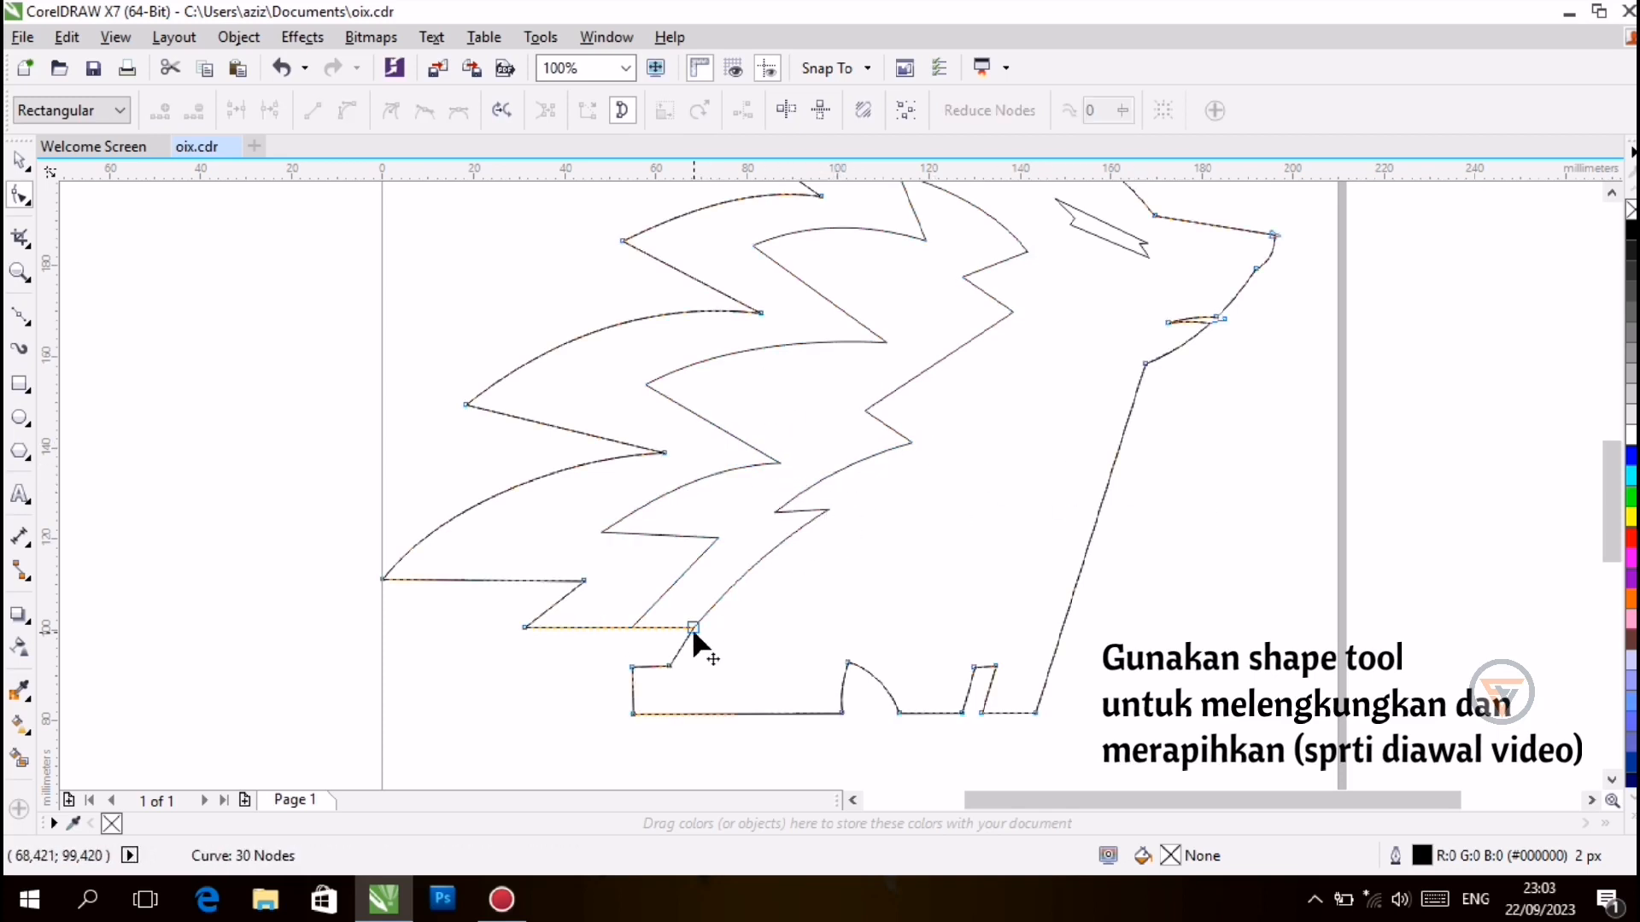
Move the body's lower rear corner node slightly forward and flatten the inner hair's lowest front curve to meet it
{"action": "left_click_drag", "start_coordinate": [693, 628], "coordinate": [708, 628]}
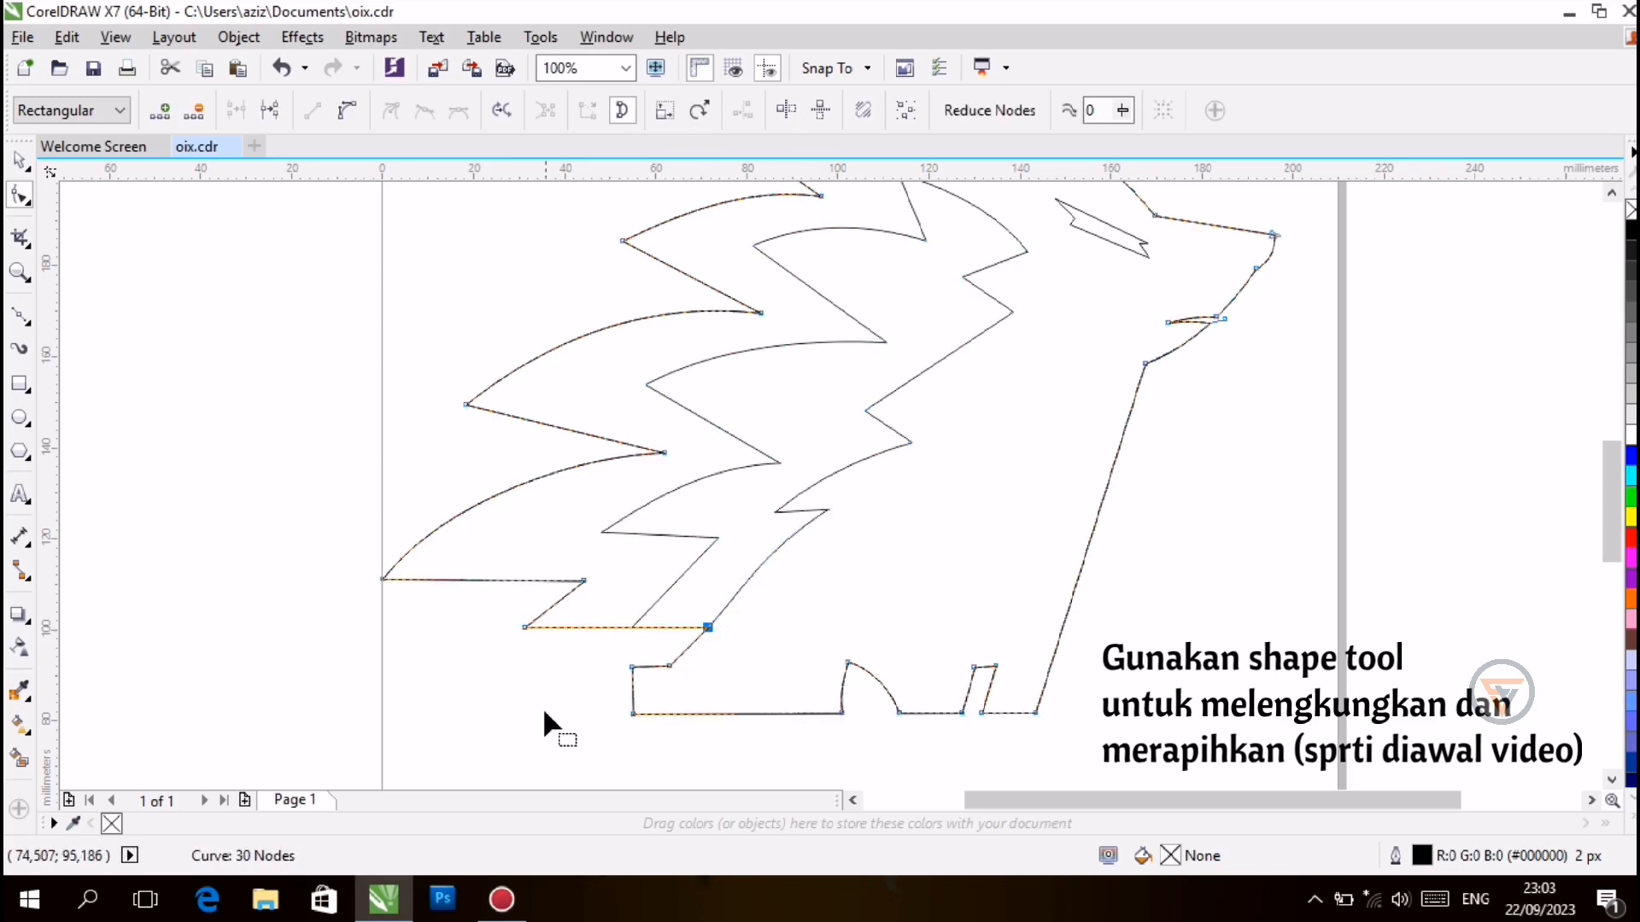
{"action": "left_click", "coordinate": [544, 713]}
{"action": "left_click", "coordinate": [827, 511]}
{"action": "left_click_drag", "start_coordinate": [770, 558], "coordinate": [771, 565]}
{"action": "left_click", "coordinate": [1078, 580]}
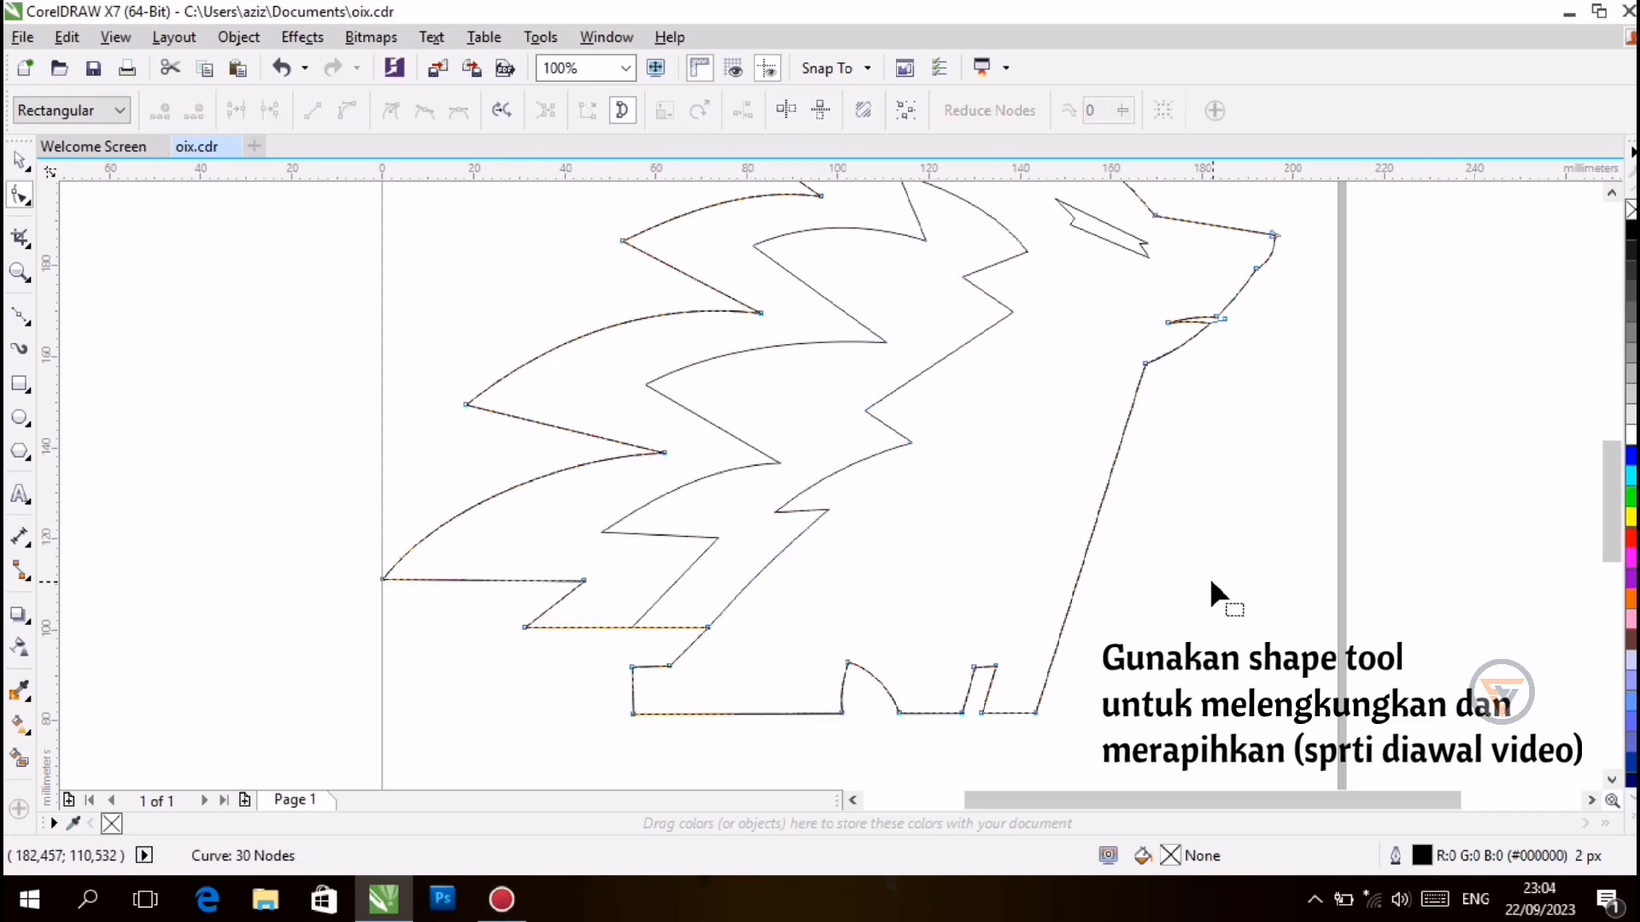
Move the inner hair's middle front notch node outward and bend the long front edge above it into an arc
{"action": "left_click_drag", "start_coordinate": [863, 411], "coordinate": [850, 407]}
{"action": "left_click", "coordinate": [940, 353]}
{"action": "left_click", "coordinate": [347, 112]}
{"action": "left_click_drag", "start_coordinate": [929, 356], "coordinate": [928, 350]}
{"action": "left_click", "coordinate": [1136, 397]}
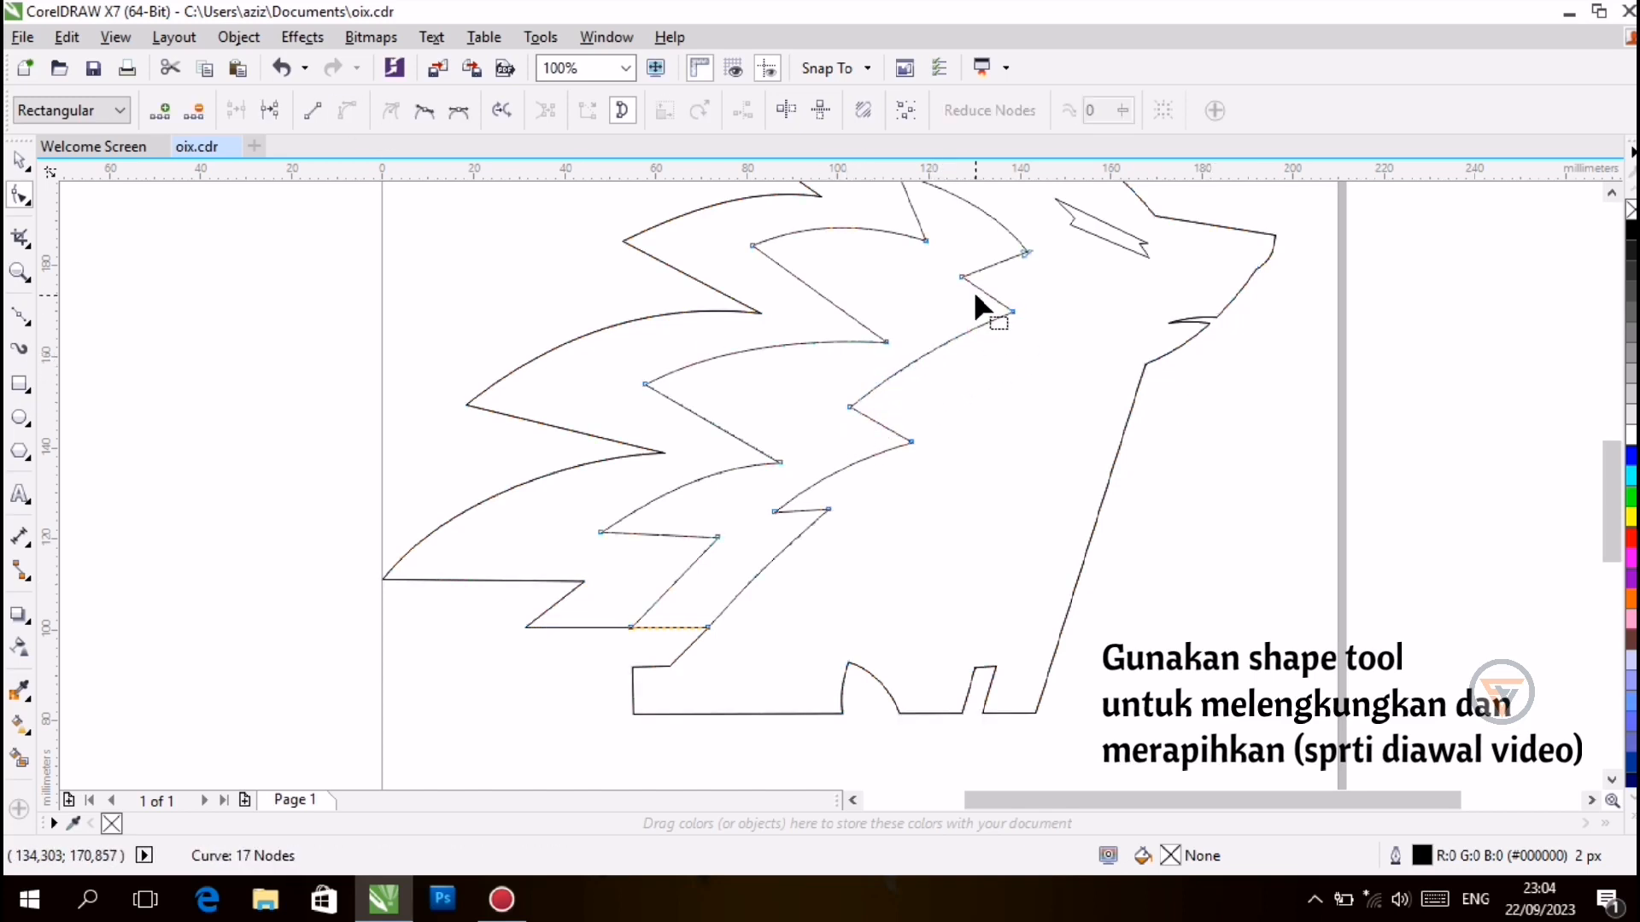
Lower the inner hair's uppermost front notch node and curve the short edge between it and the tip behind the eye
{"action": "left_click_drag", "start_coordinate": [963, 277], "coordinate": [958, 296]}
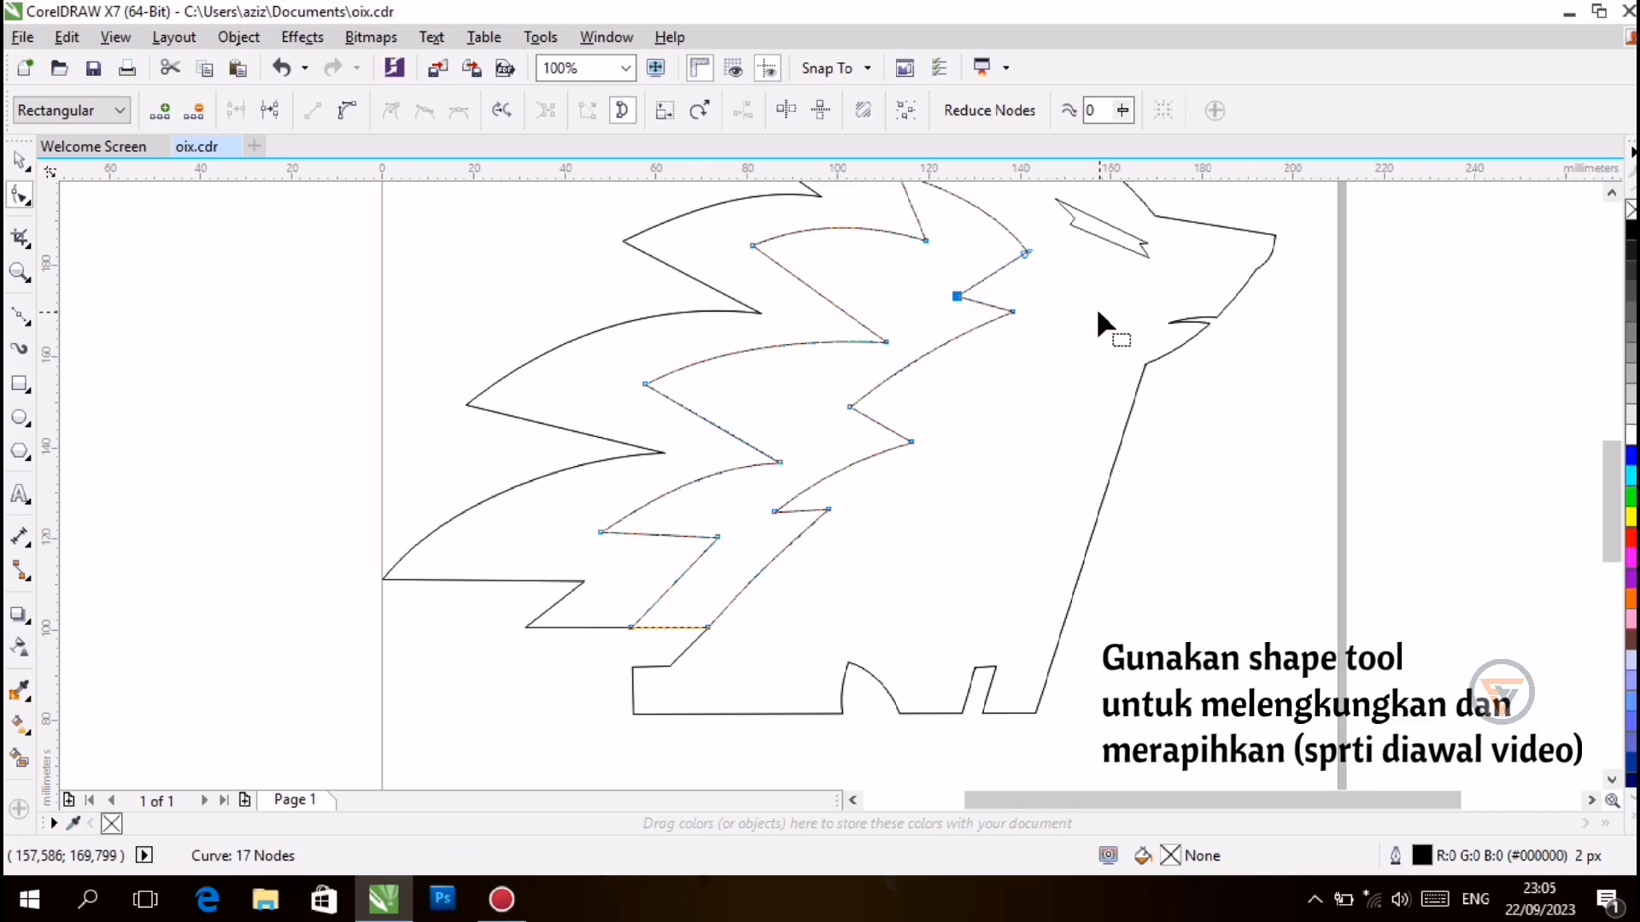
{"action": "mouse_move", "coordinate": [1027, 252]}
{"action": "left_mouse_down"}
{"action": "mouse_move", "coordinate": [1041, 255]}
{"action": "mouse_move", "coordinate": [997, 285]}
{"action": "left_mouse_up"}
{"action": "left_click", "coordinate": [997, 275]}
{"action": "left_click", "coordinate": [347, 112]}
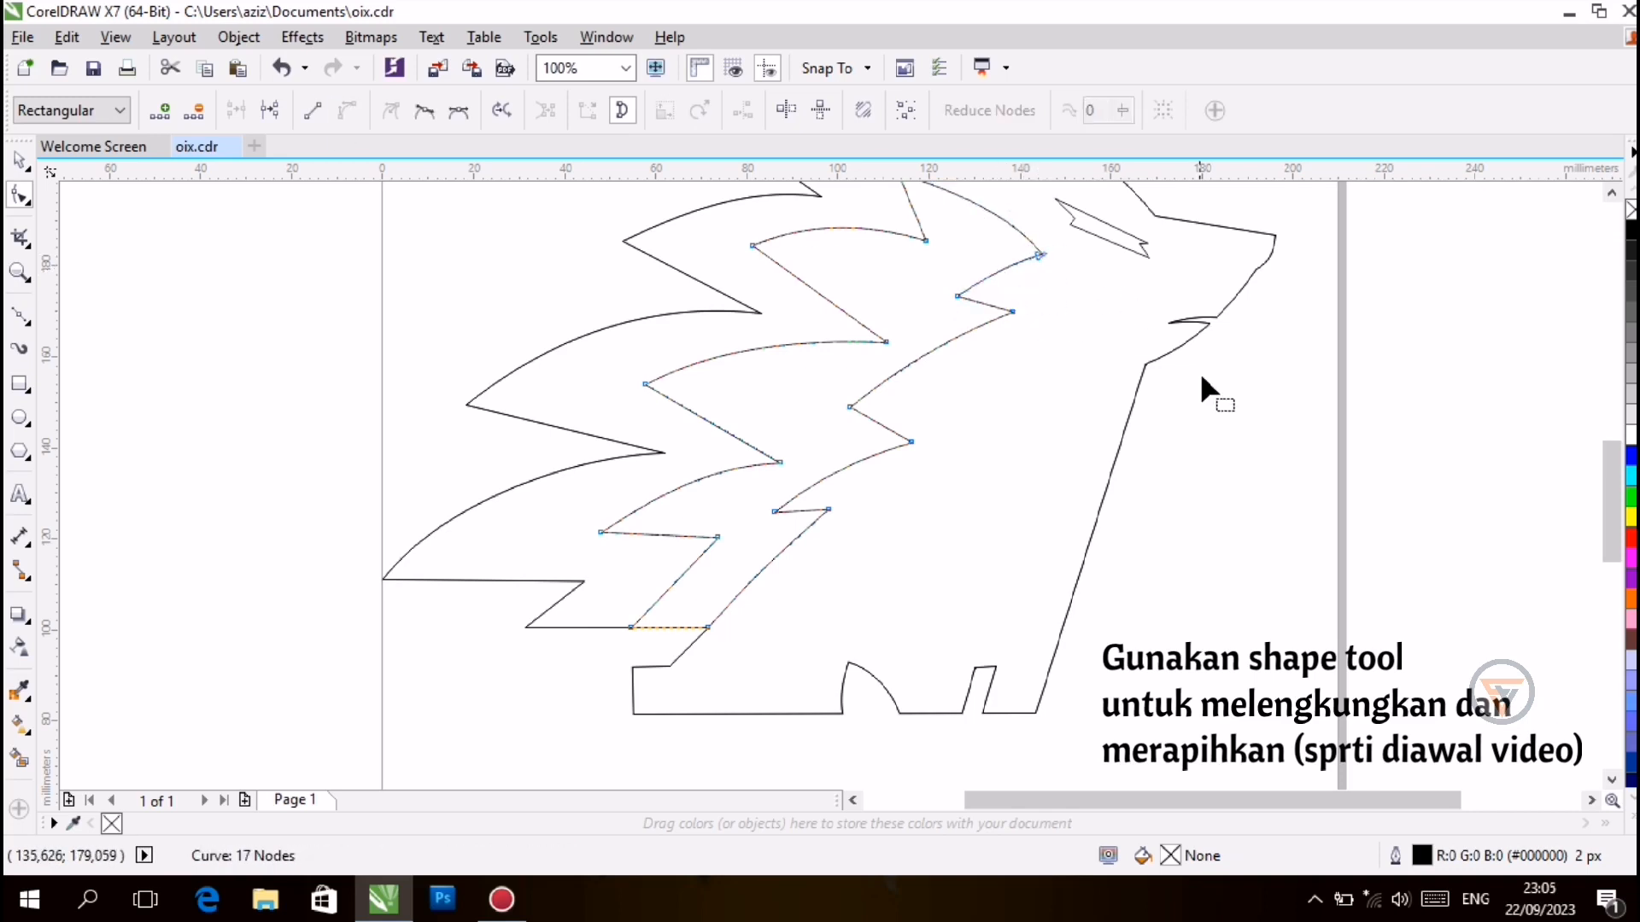
Fine-tune the inner hair's top spike, the notch behind it and the tip behind the eye
{"action": "scroll", "coordinate": [1248, 458], "scroll_direction": "up", "scroll_amount": 2}
{"action": "left_click_drag", "start_coordinate": [926, 337], "coordinate": [943, 348]}
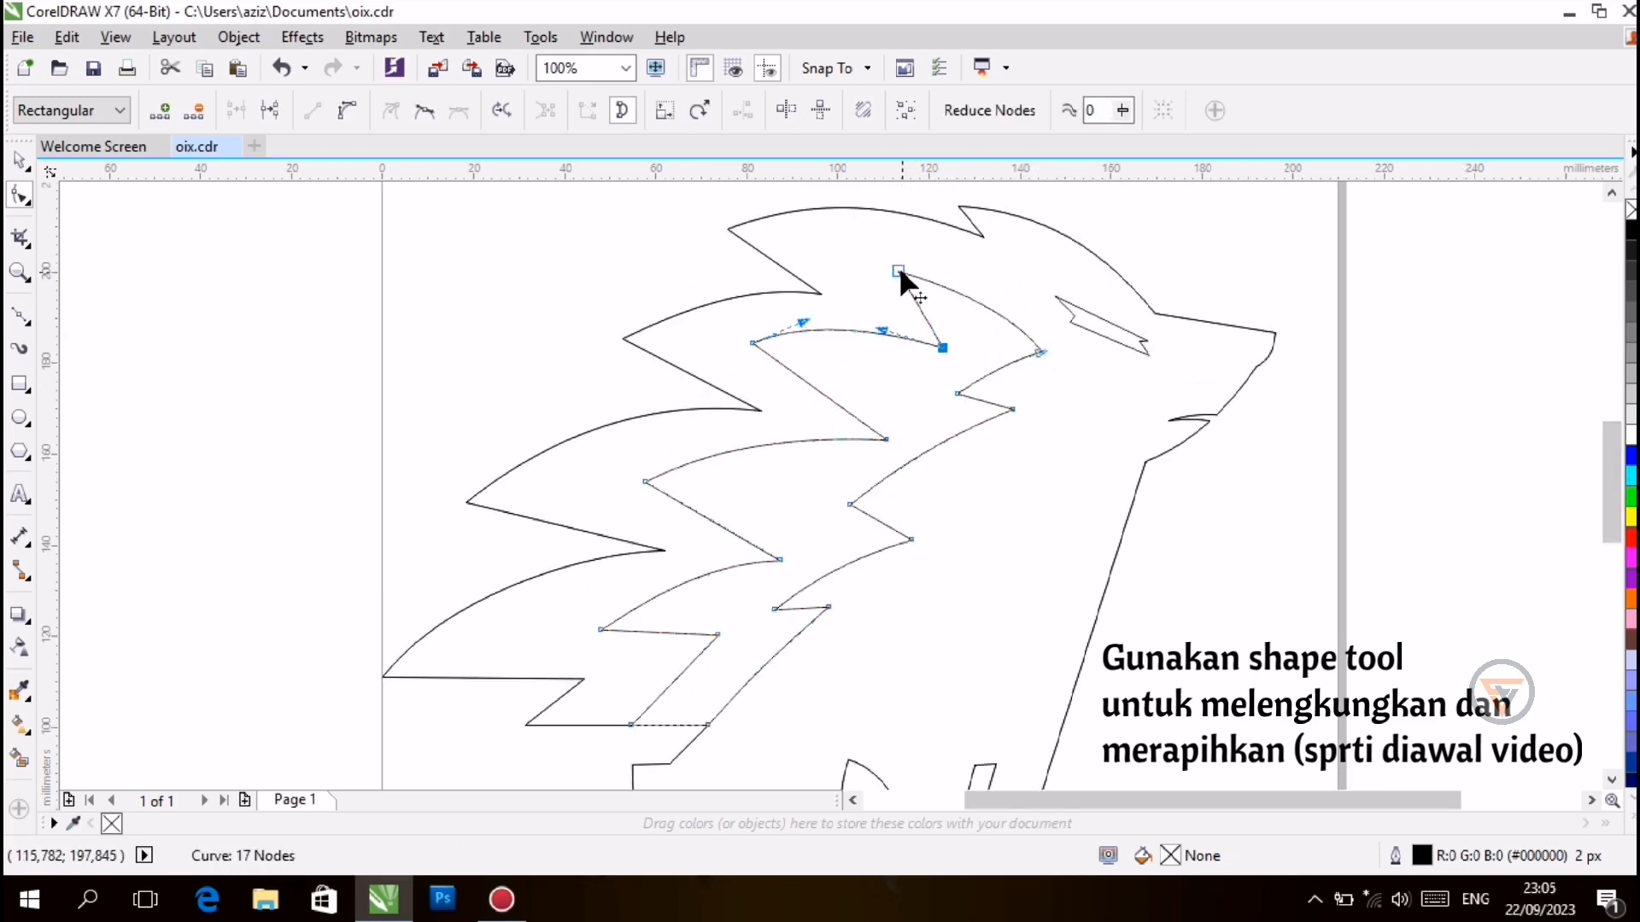
{"action": "left_click_drag", "start_coordinate": [899, 272], "coordinate": [885, 262]}
{"action": "left_click_drag", "start_coordinate": [941, 345], "coordinate": [932, 334]}
{"action": "left_click", "coordinate": [1213, 417]}
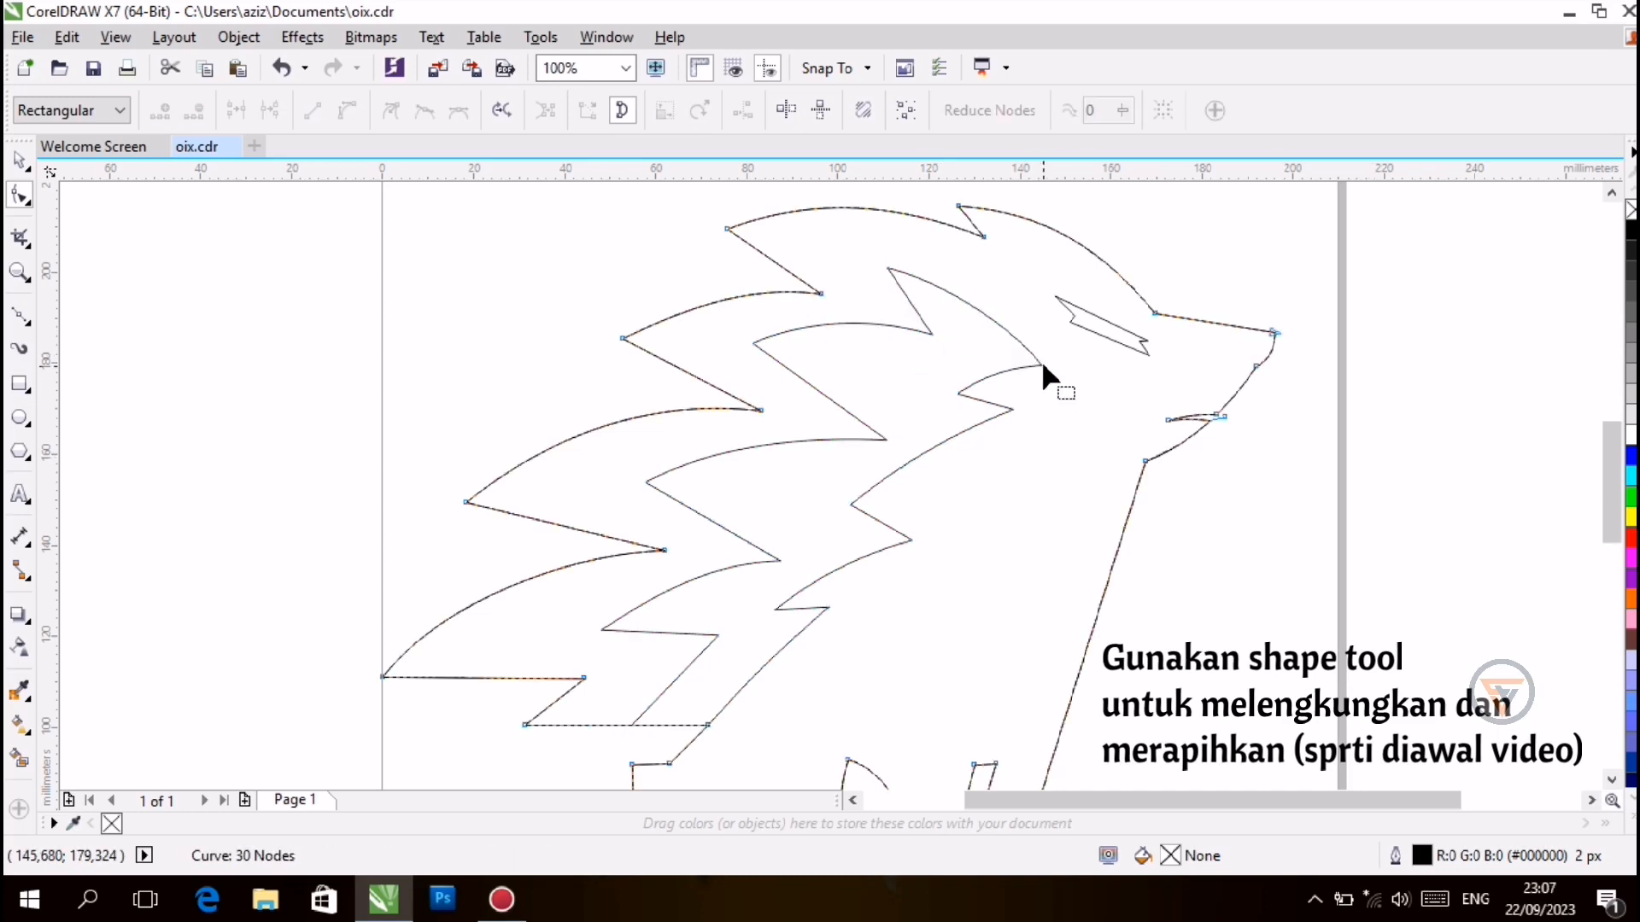
{"action": "left_click_drag", "start_coordinate": [1040, 367], "coordinate": [1042, 350]}
{"action": "left_click", "coordinate": [995, 368]}
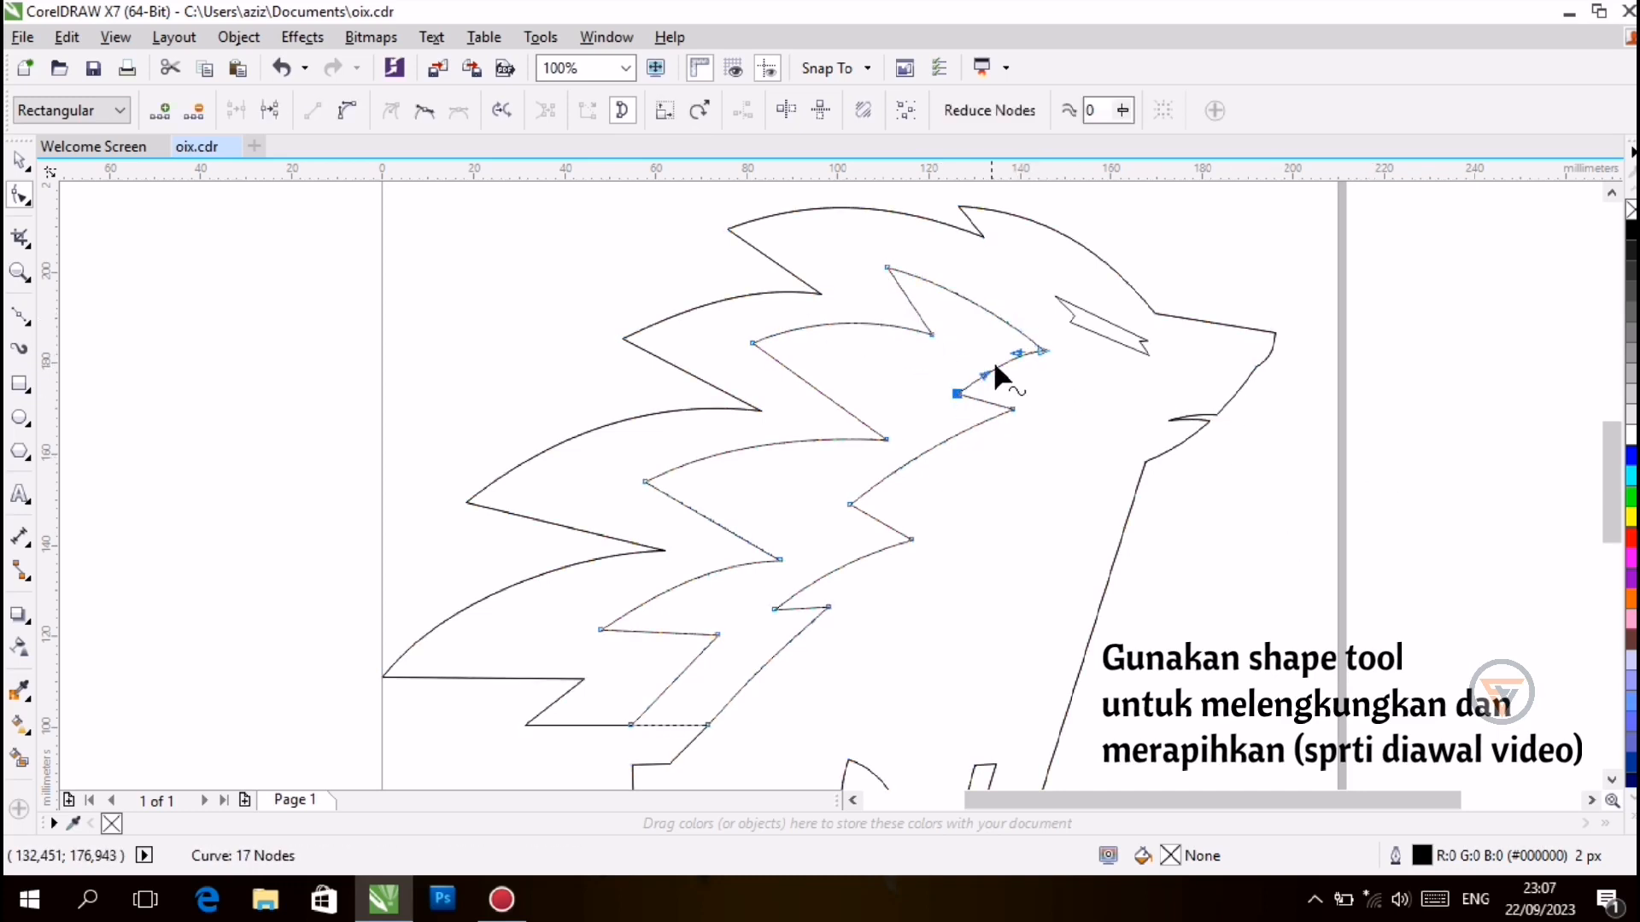
Fill the inner hair shape with black
{"action": "left_click", "coordinate": [626, 68]}
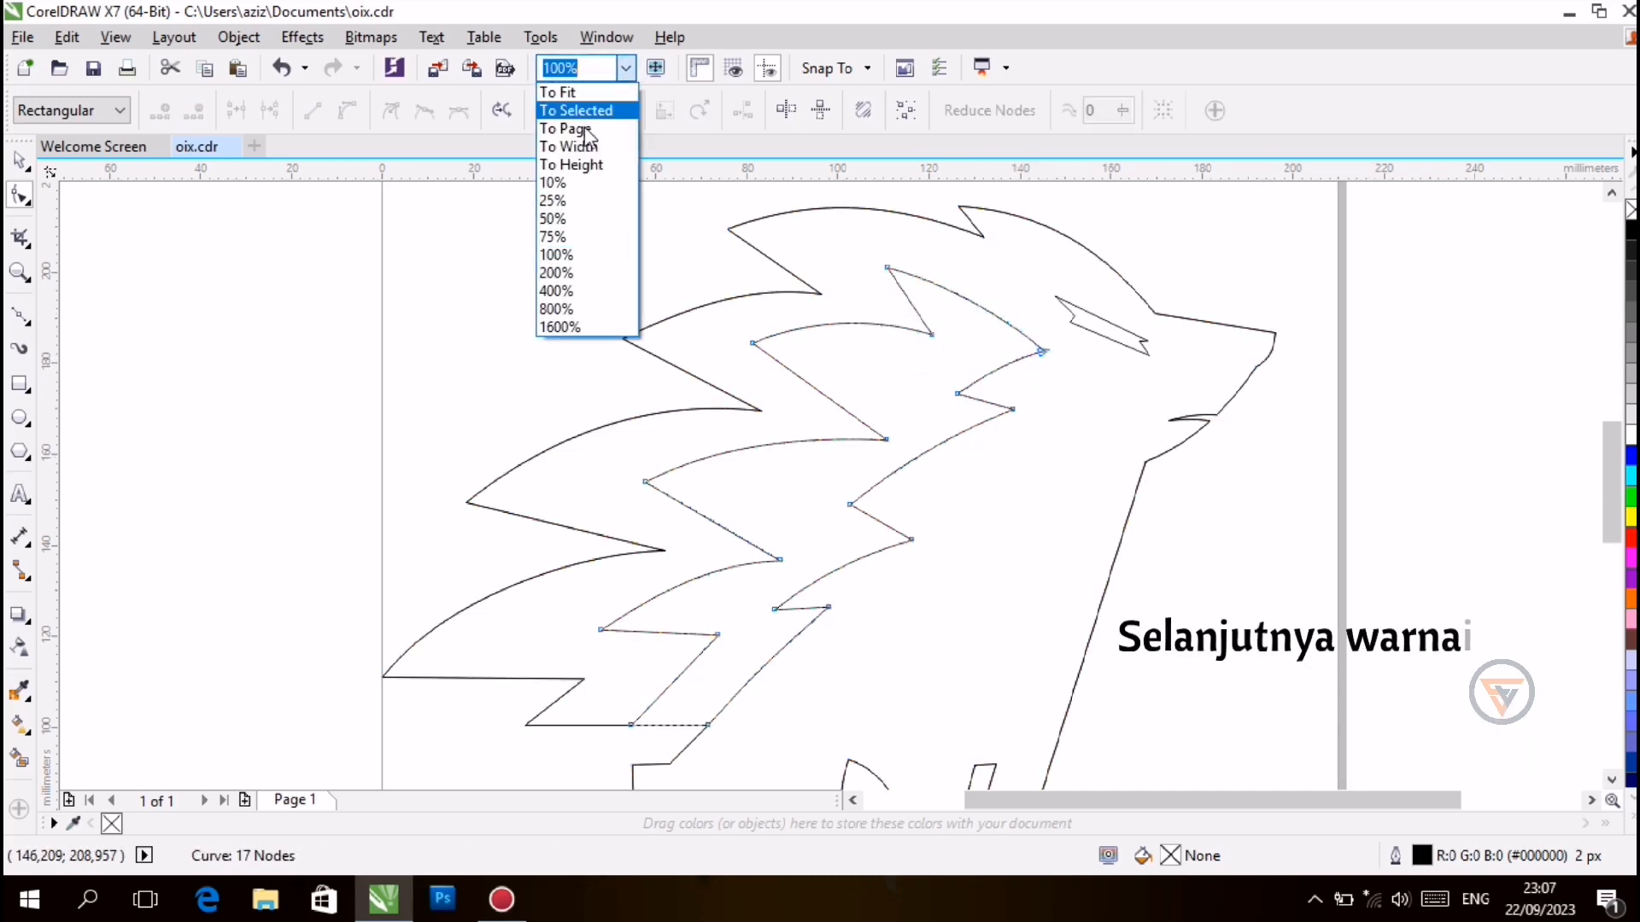
{"action": "left_click", "coordinate": [561, 238]}
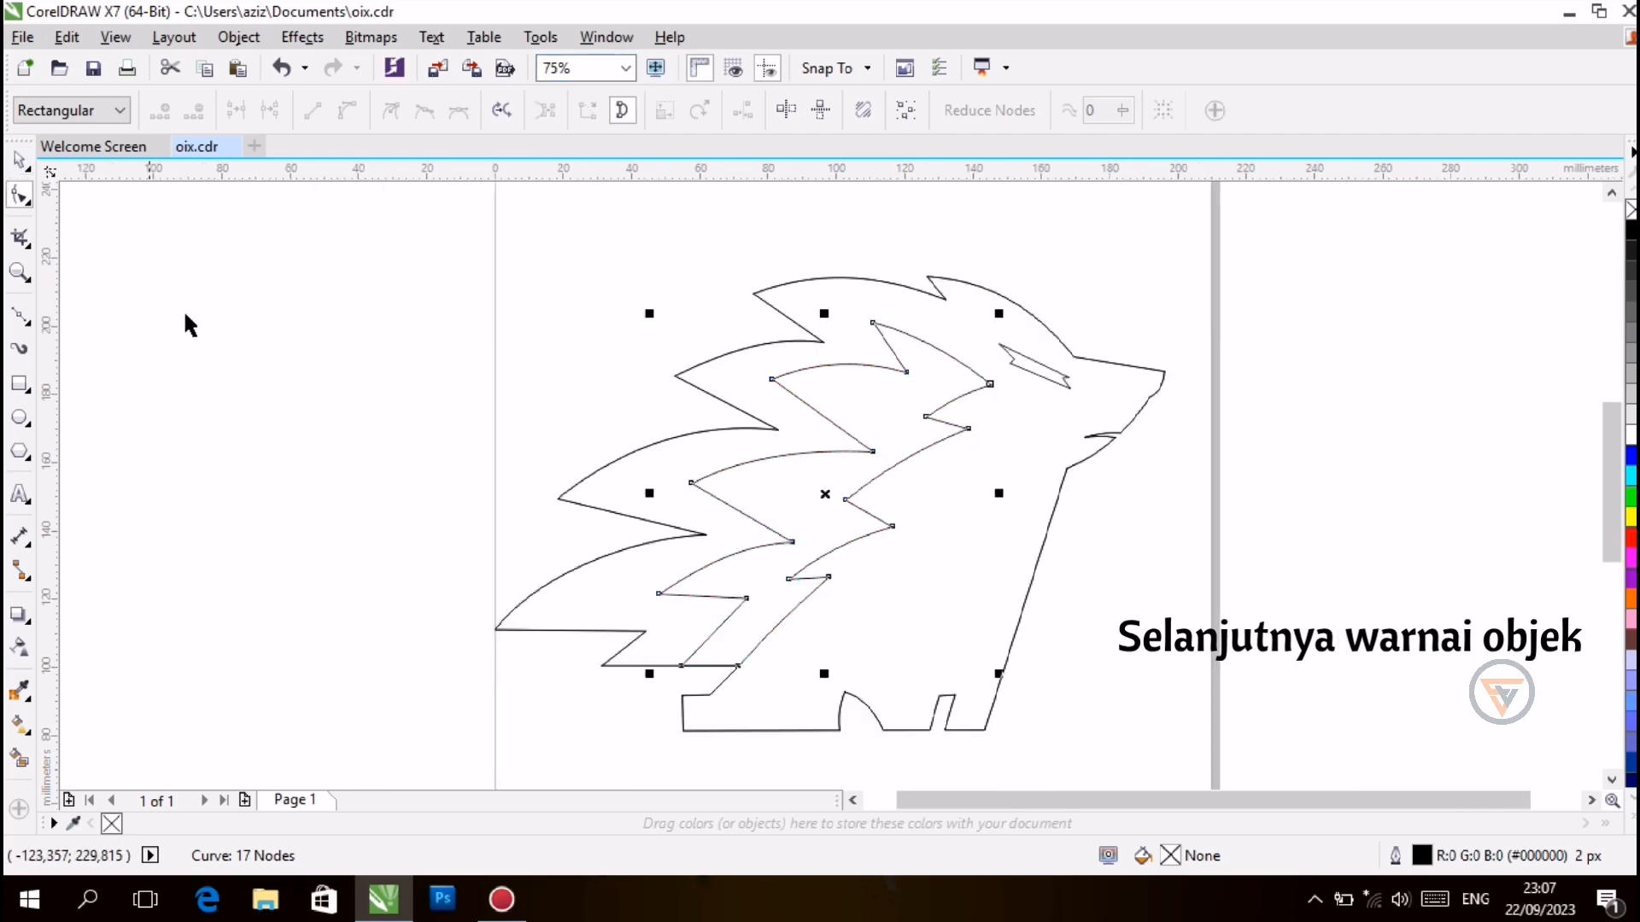
{"action": "left_click", "coordinate": [285, 384]}
{"action": "left_click", "coordinate": [863, 402]}
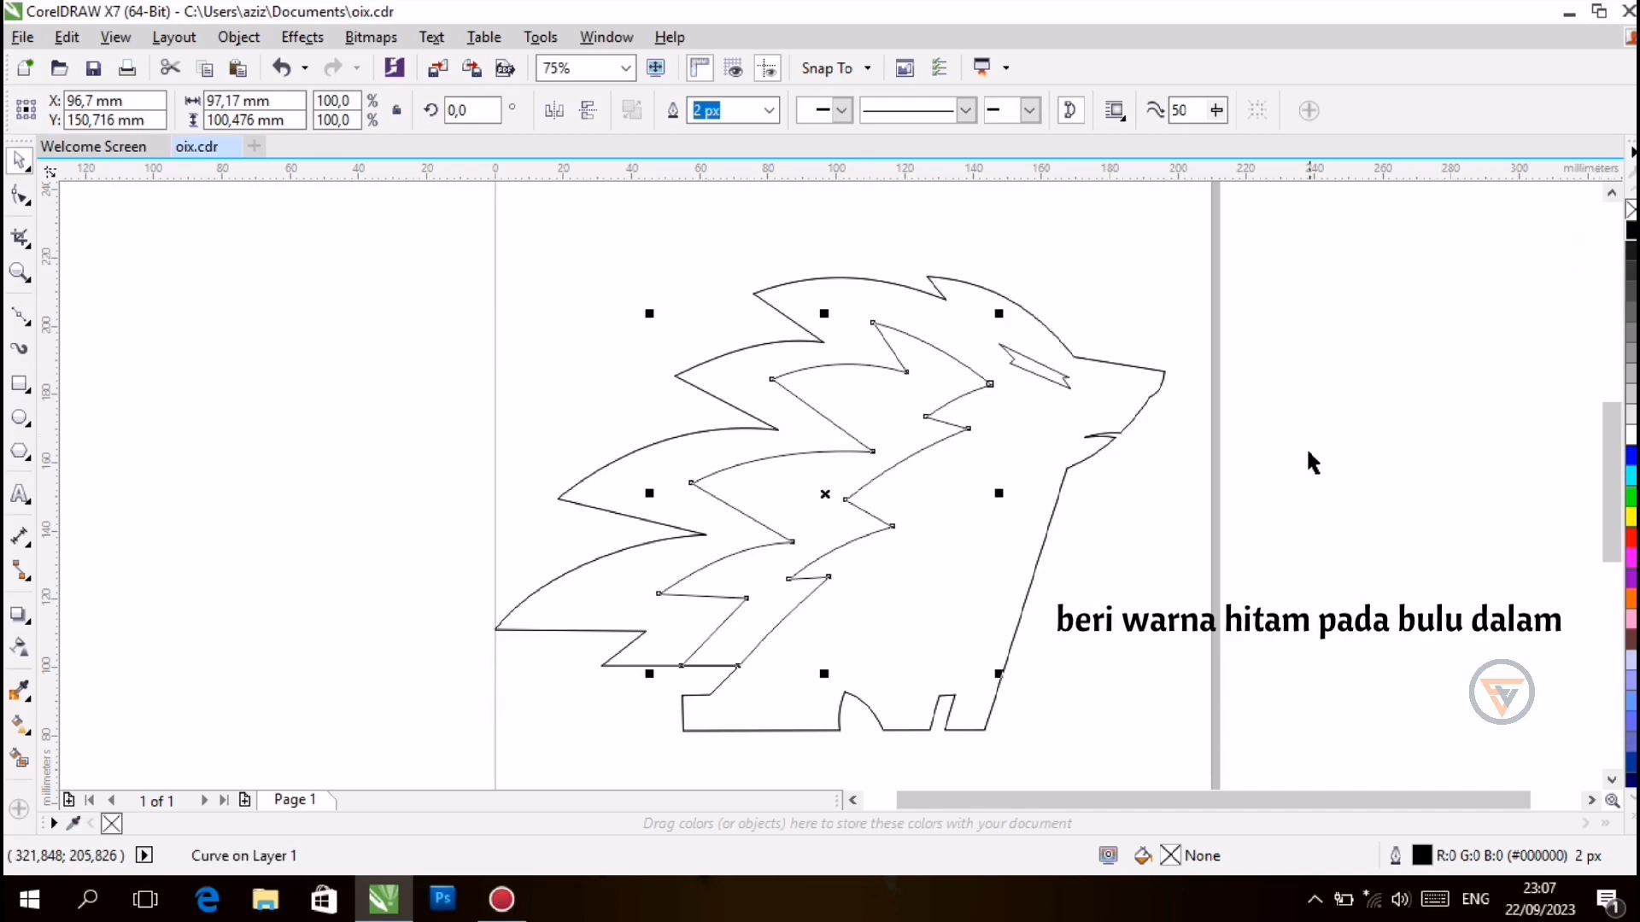
{"action": "left_click", "coordinate": [1158, 555]}
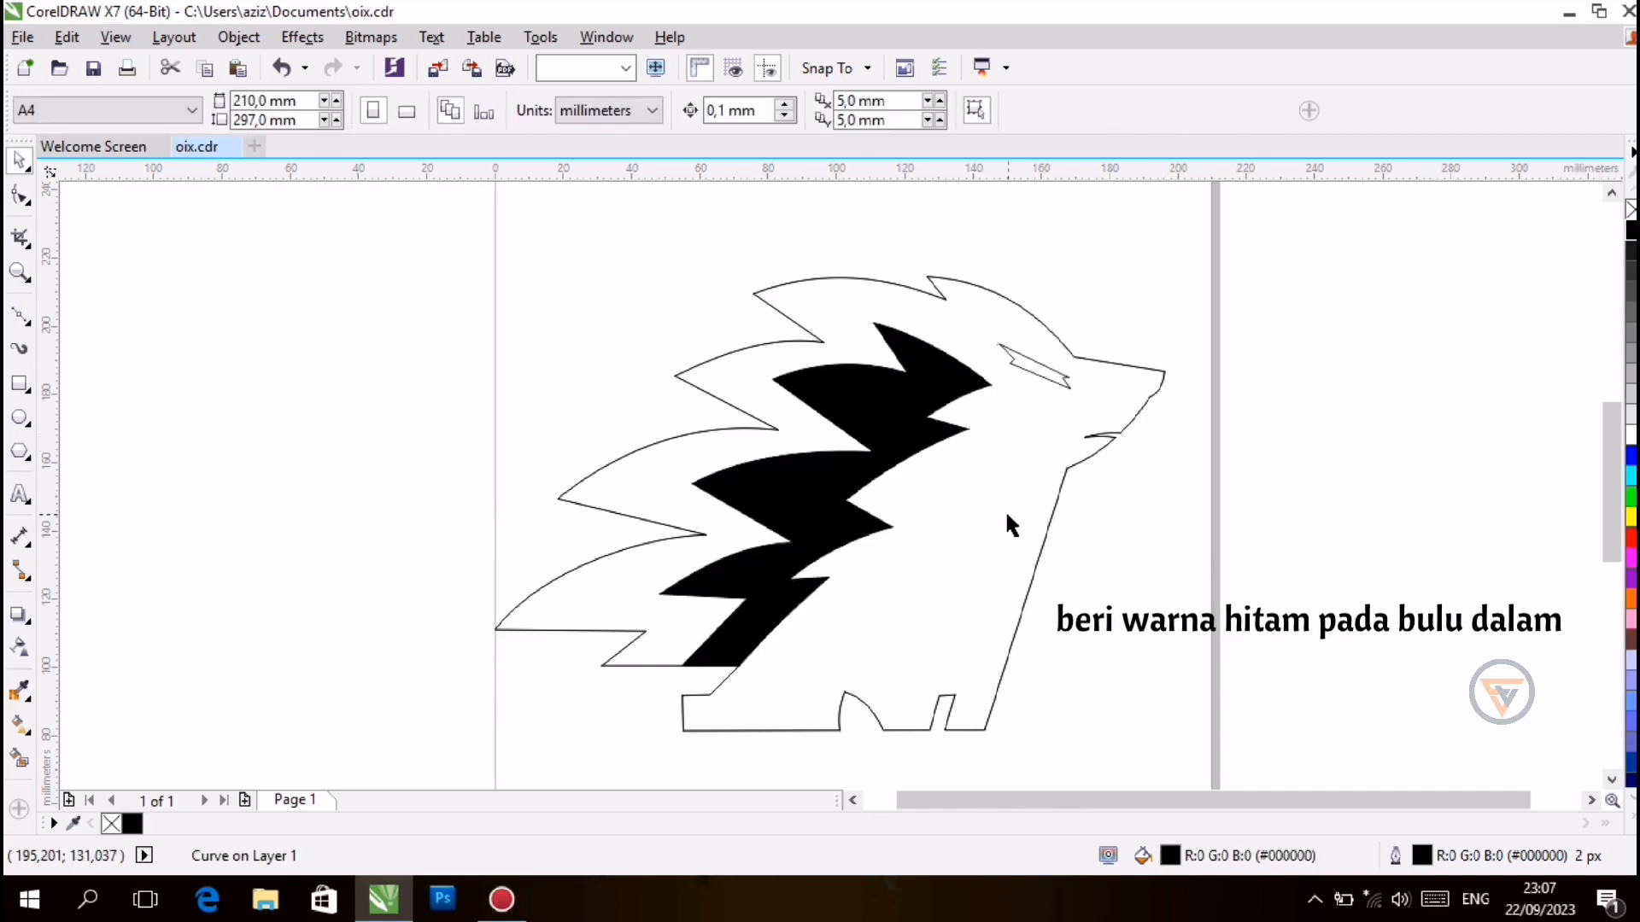
Fill the eye with red and the hedgehog's body with yellow
{"action": "left_click", "coordinate": [1056, 371]}
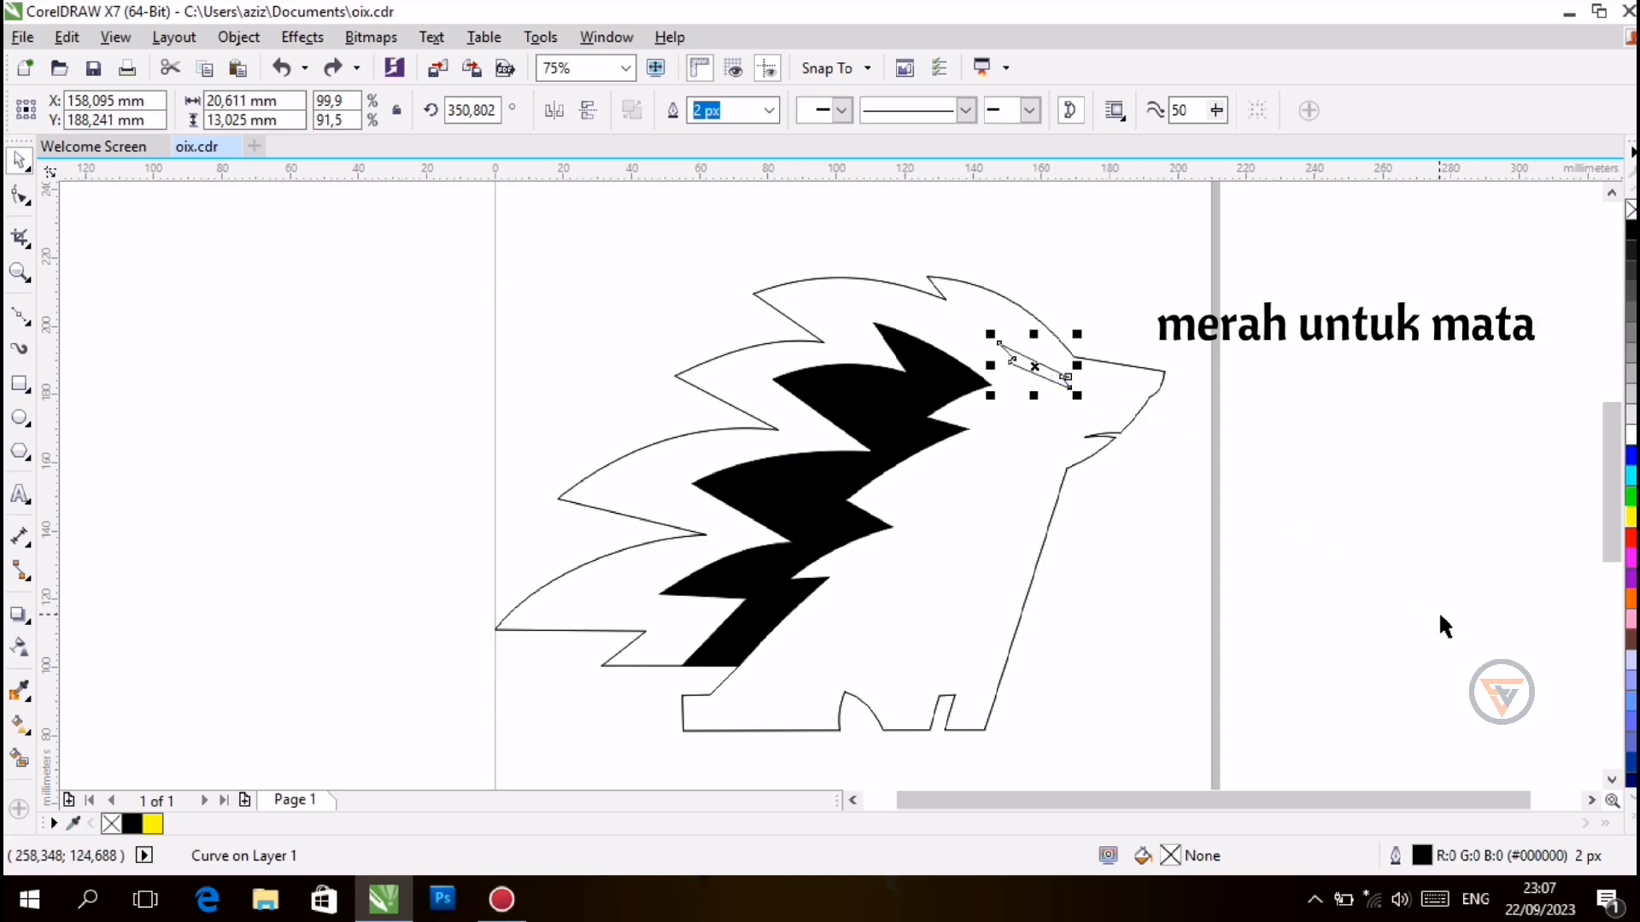
{"action": "left_click", "coordinate": [1631, 538]}
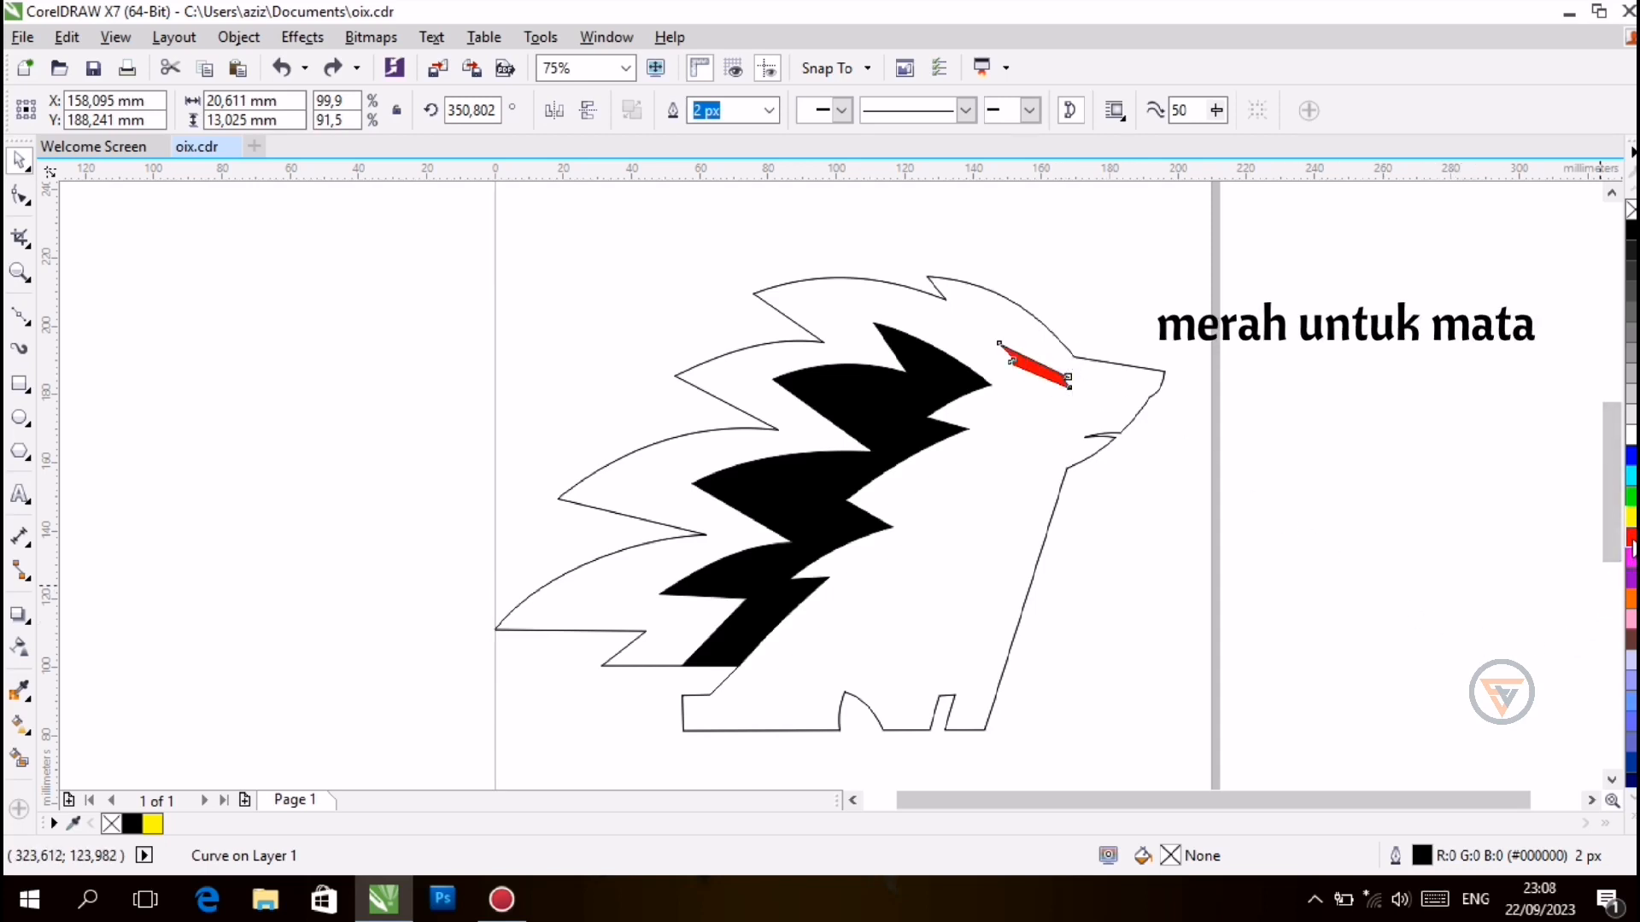
{"action": "left_click", "coordinate": [1113, 430]}
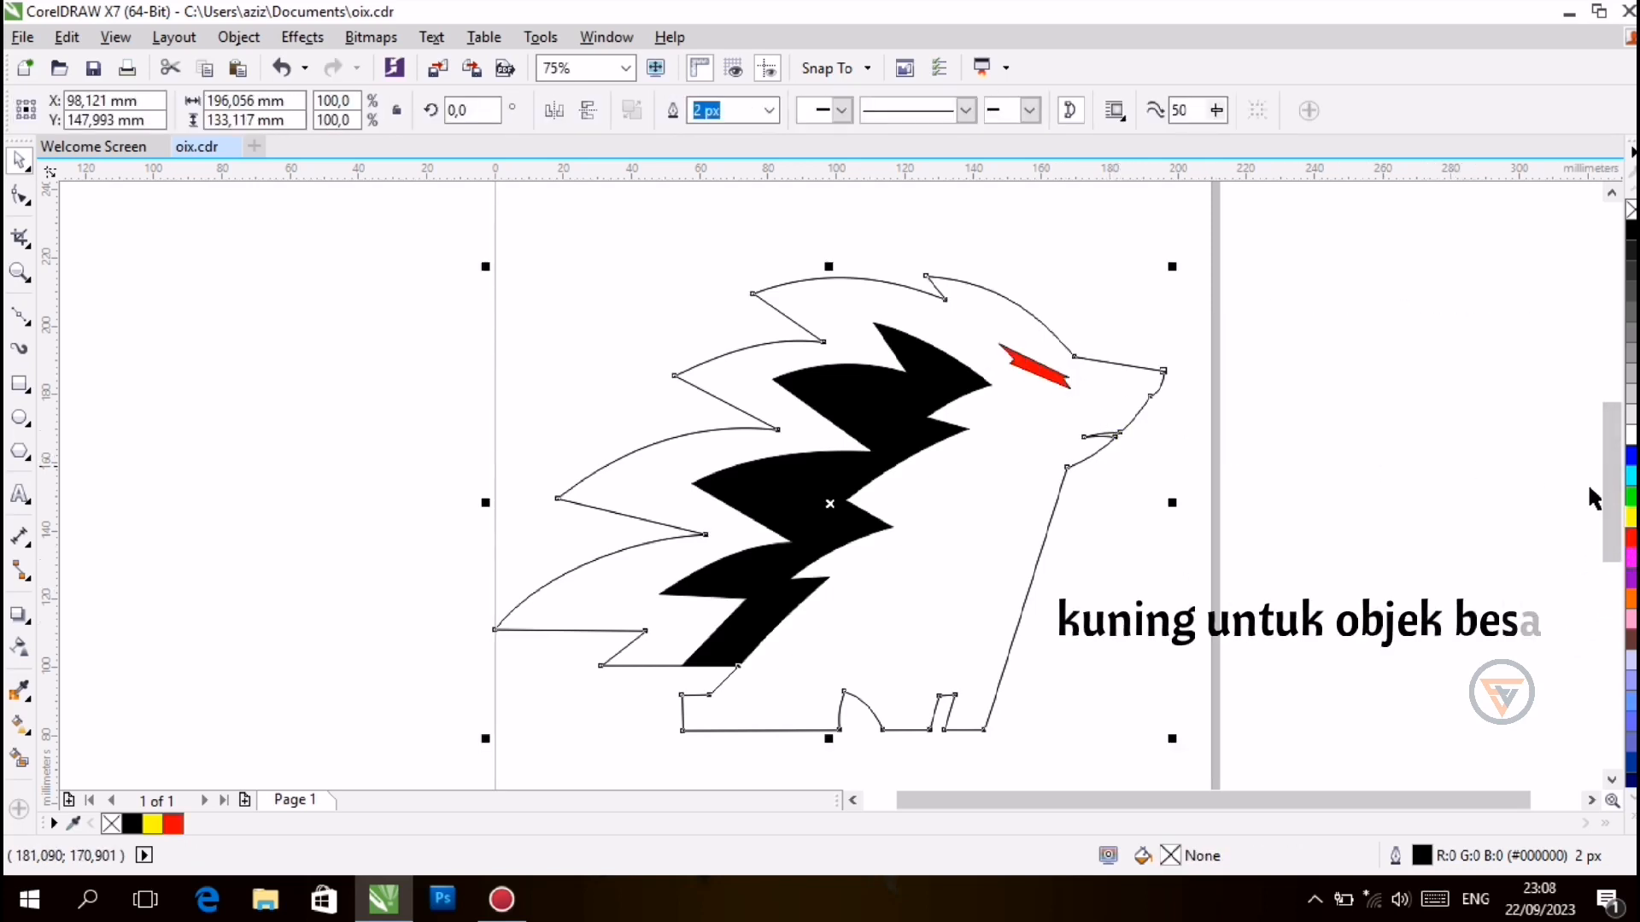
{"action": "left_click", "coordinate": [1631, 519]}
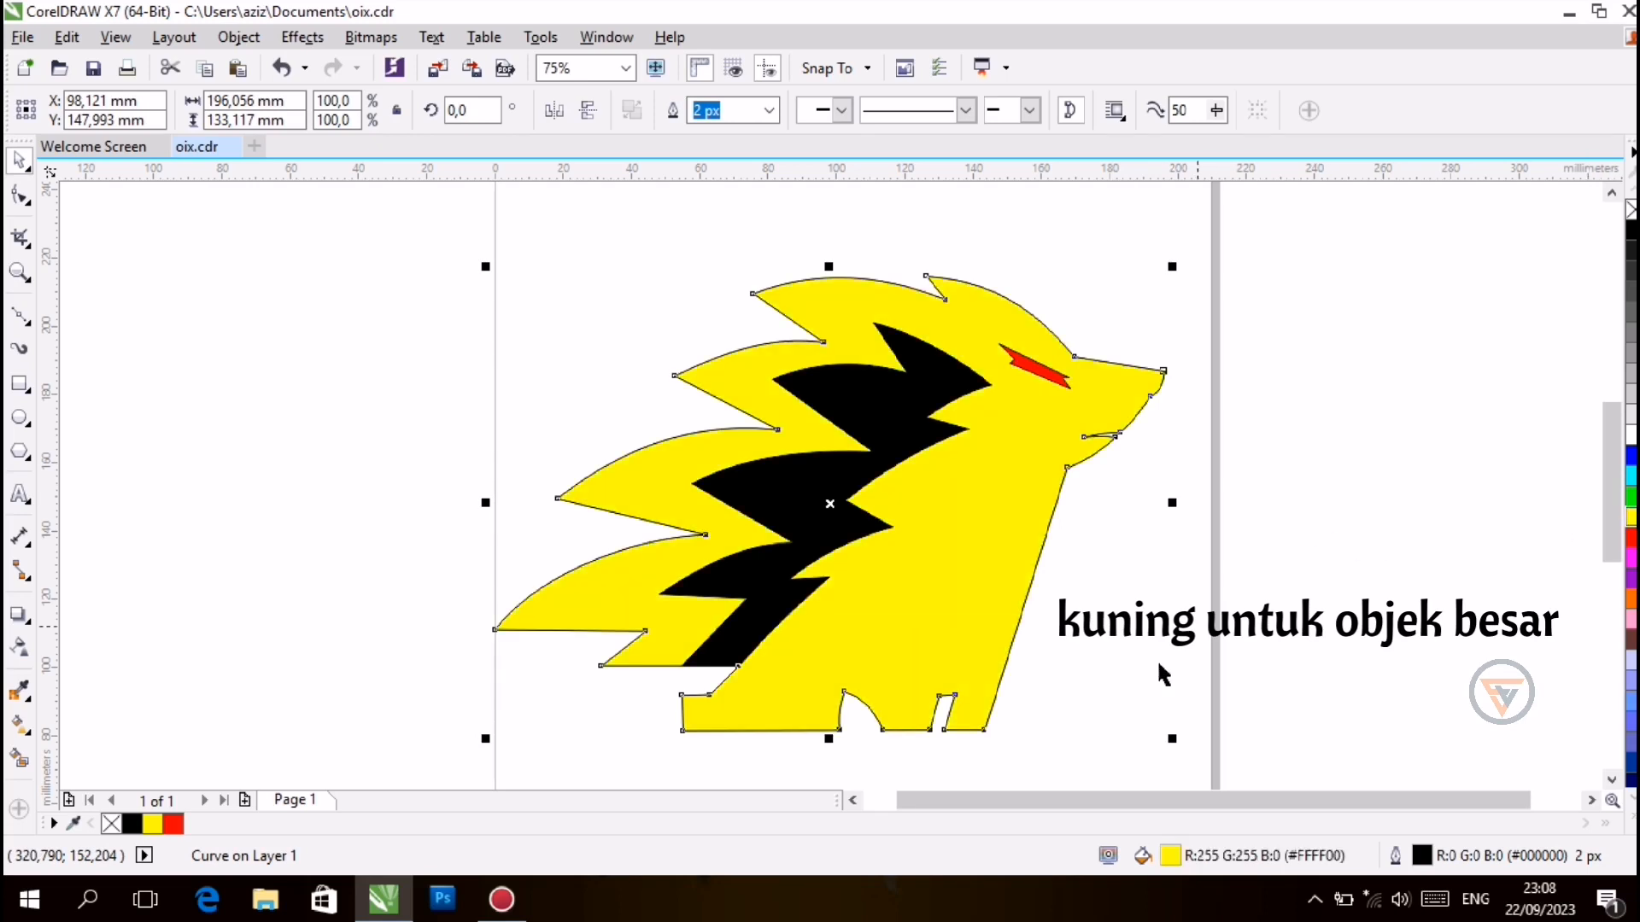
Shift the hue of the body's fill toward orange, using the RGB colour #FFC300
{"action": "double_click", "coordinate": [1170, 856]}
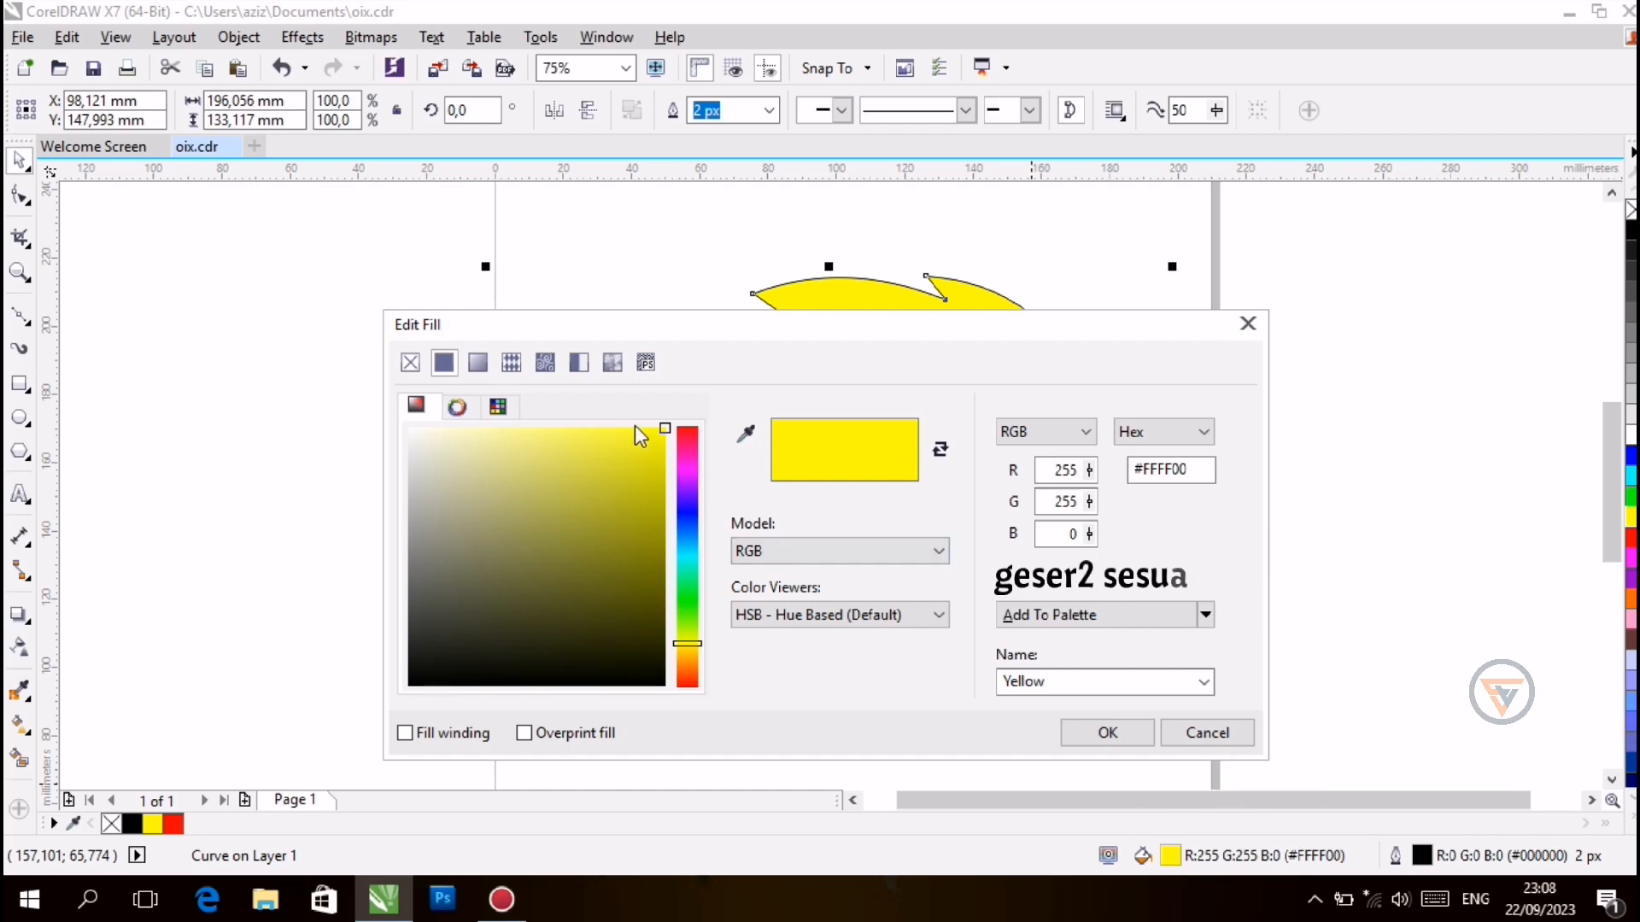
{"action": "left_click_drag", "start_coordinate": [678, 657], "coordinate": [684, 662]}
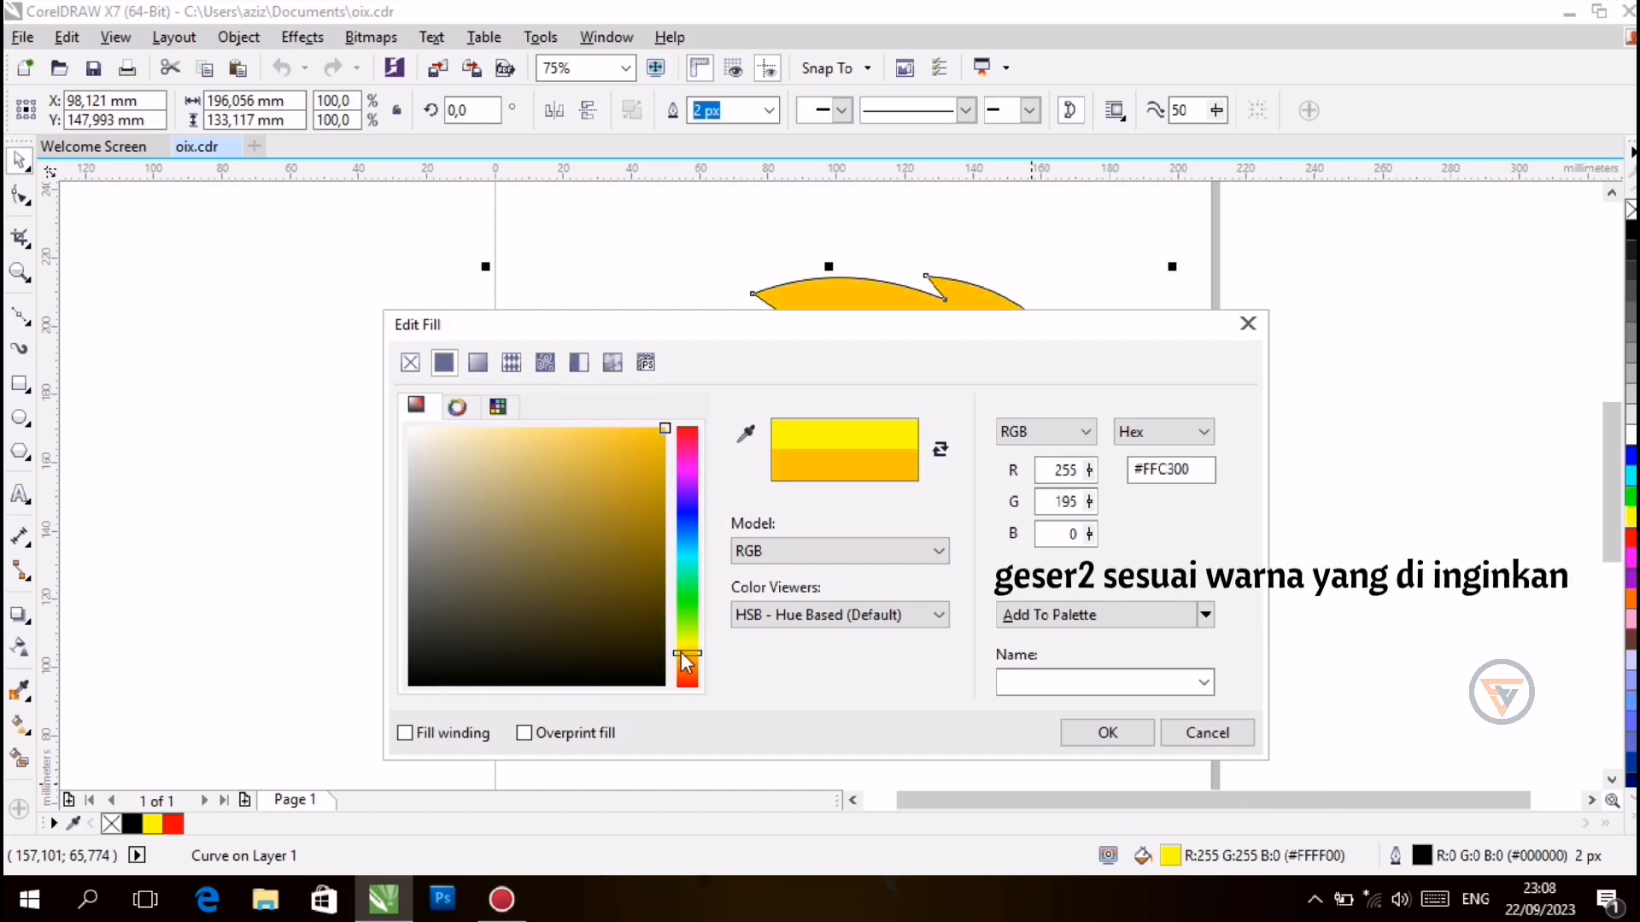
{"action": "left_click", "coordinate": [1099, 732]}
Recolour the inner hair with the body's #FFC300 fill, then darken that fill to black (#000000) in the Edit Fill dialog
{"action": "left_click", "coordinate": [843, 529]}
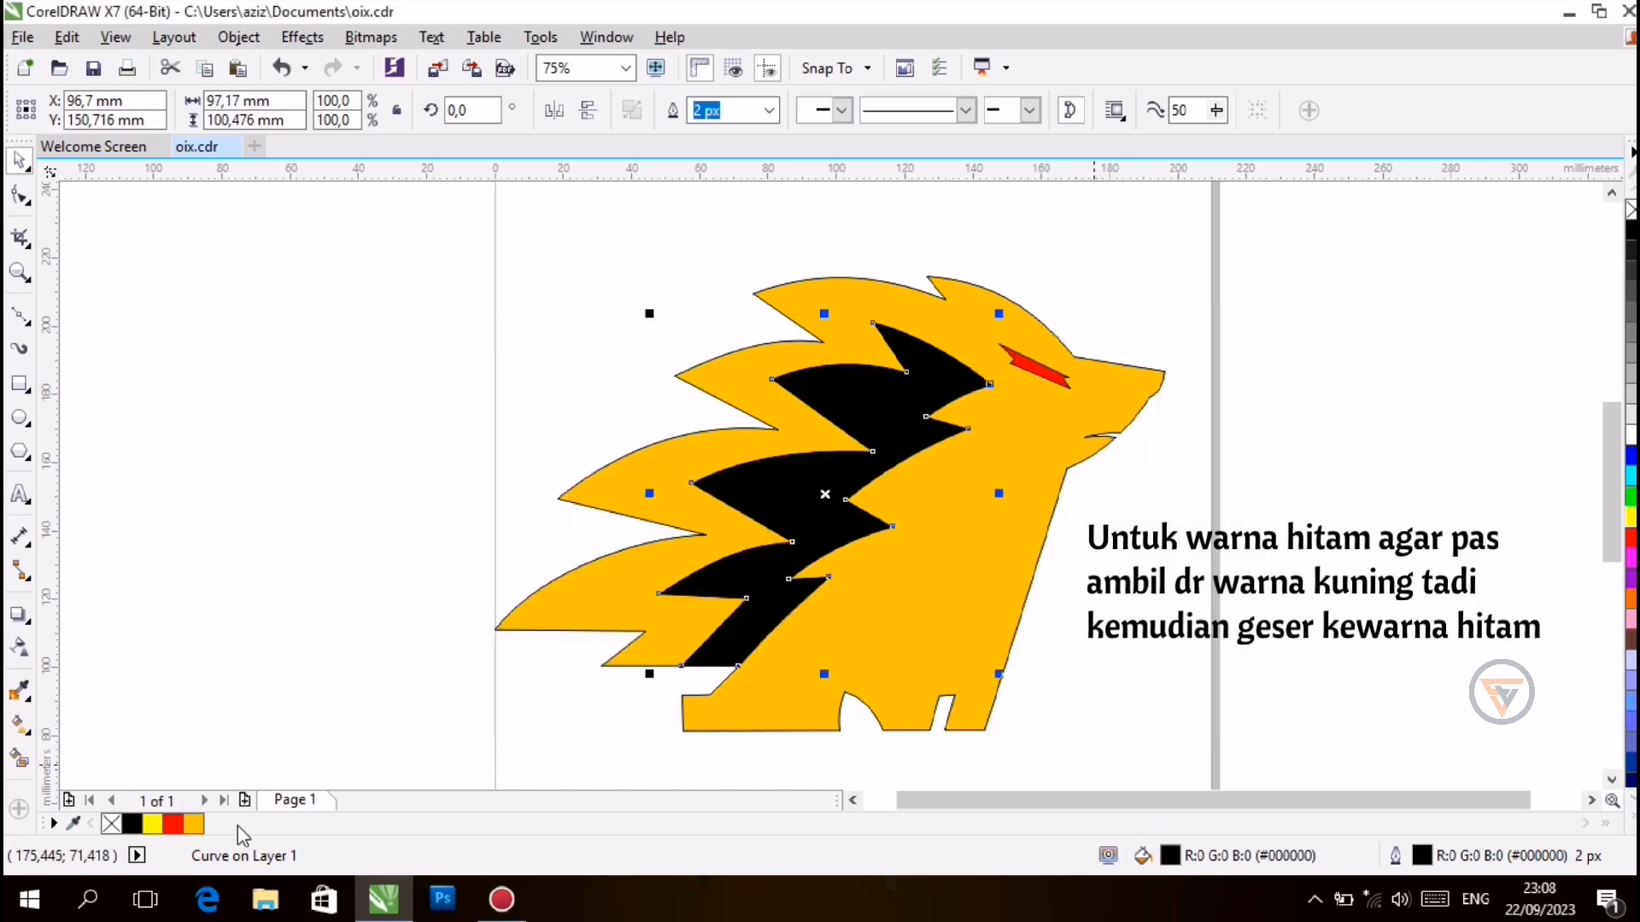
{"action": "left_click", "coordinate": [193, 824]}
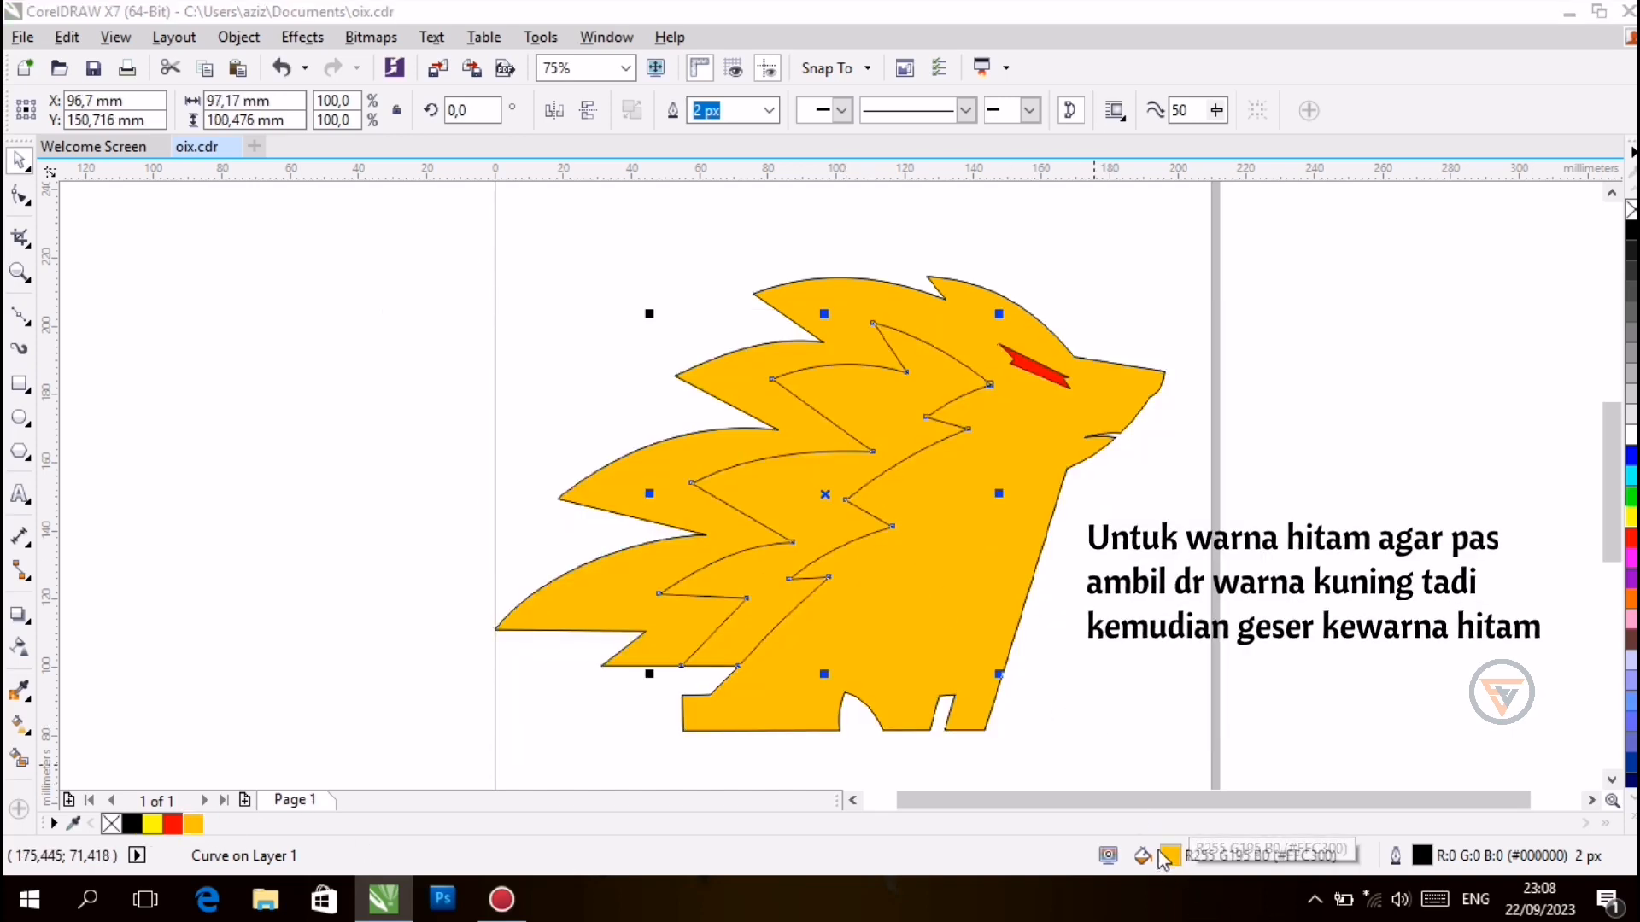
{"action": "double_click", "coordinate": [1167, 855]}
{"action": "left_click_drag", "start_coordinate": [661, 434], "coordinate": [665, 679]}
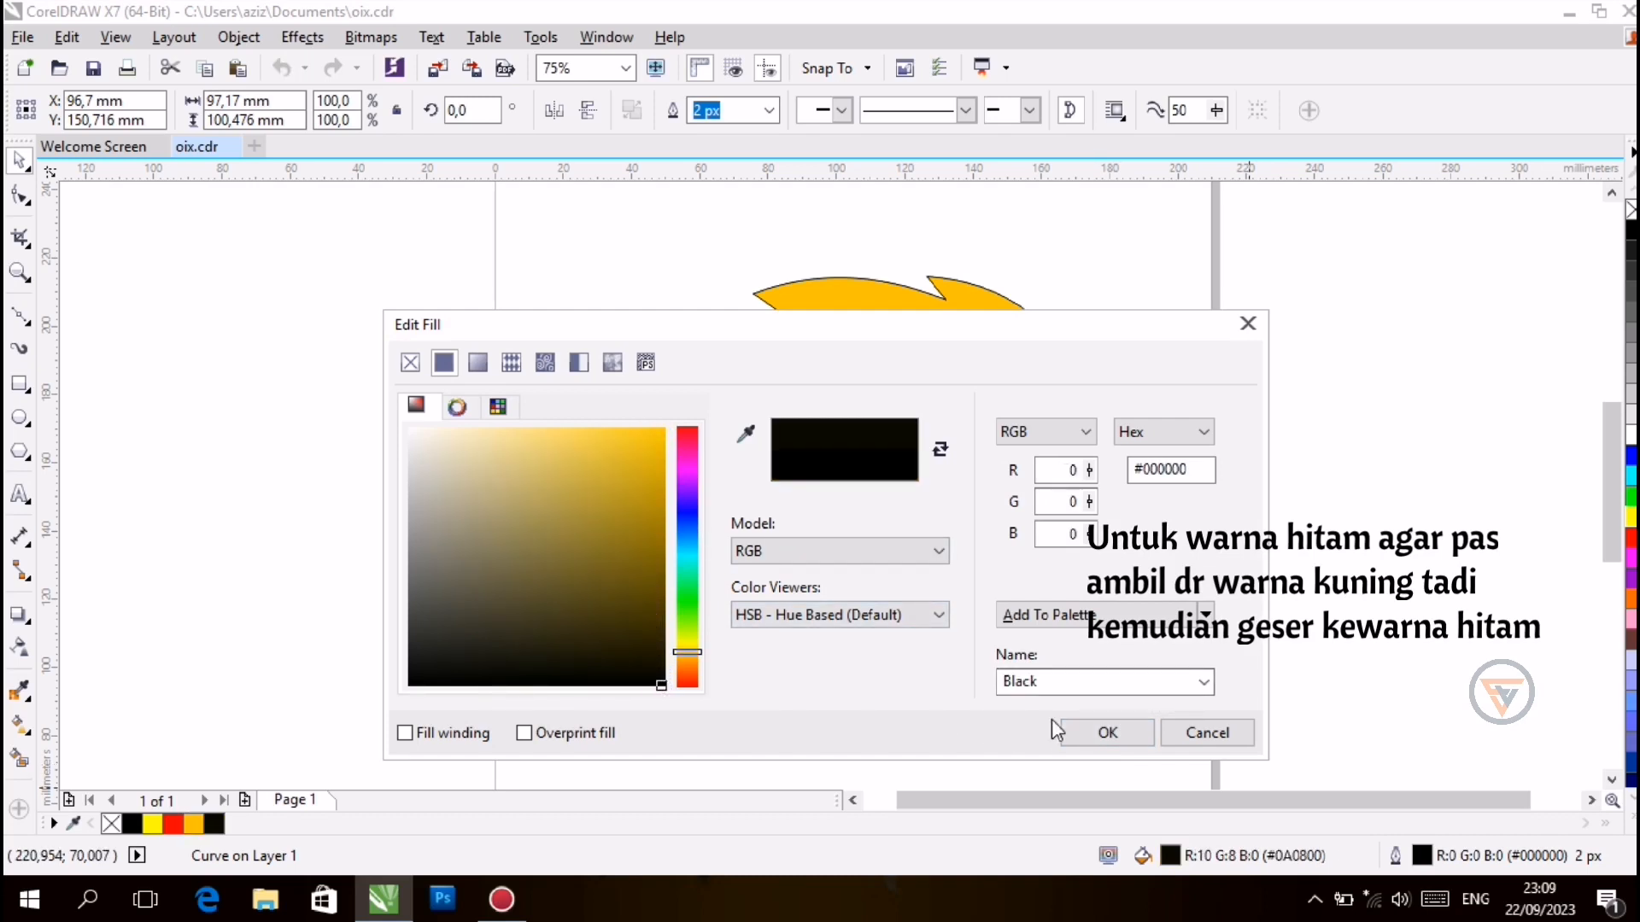
{"action": "left_click", "coordinate": [1080, 736]}
{"action": "left_click", "coordinate": [1075, 737]}
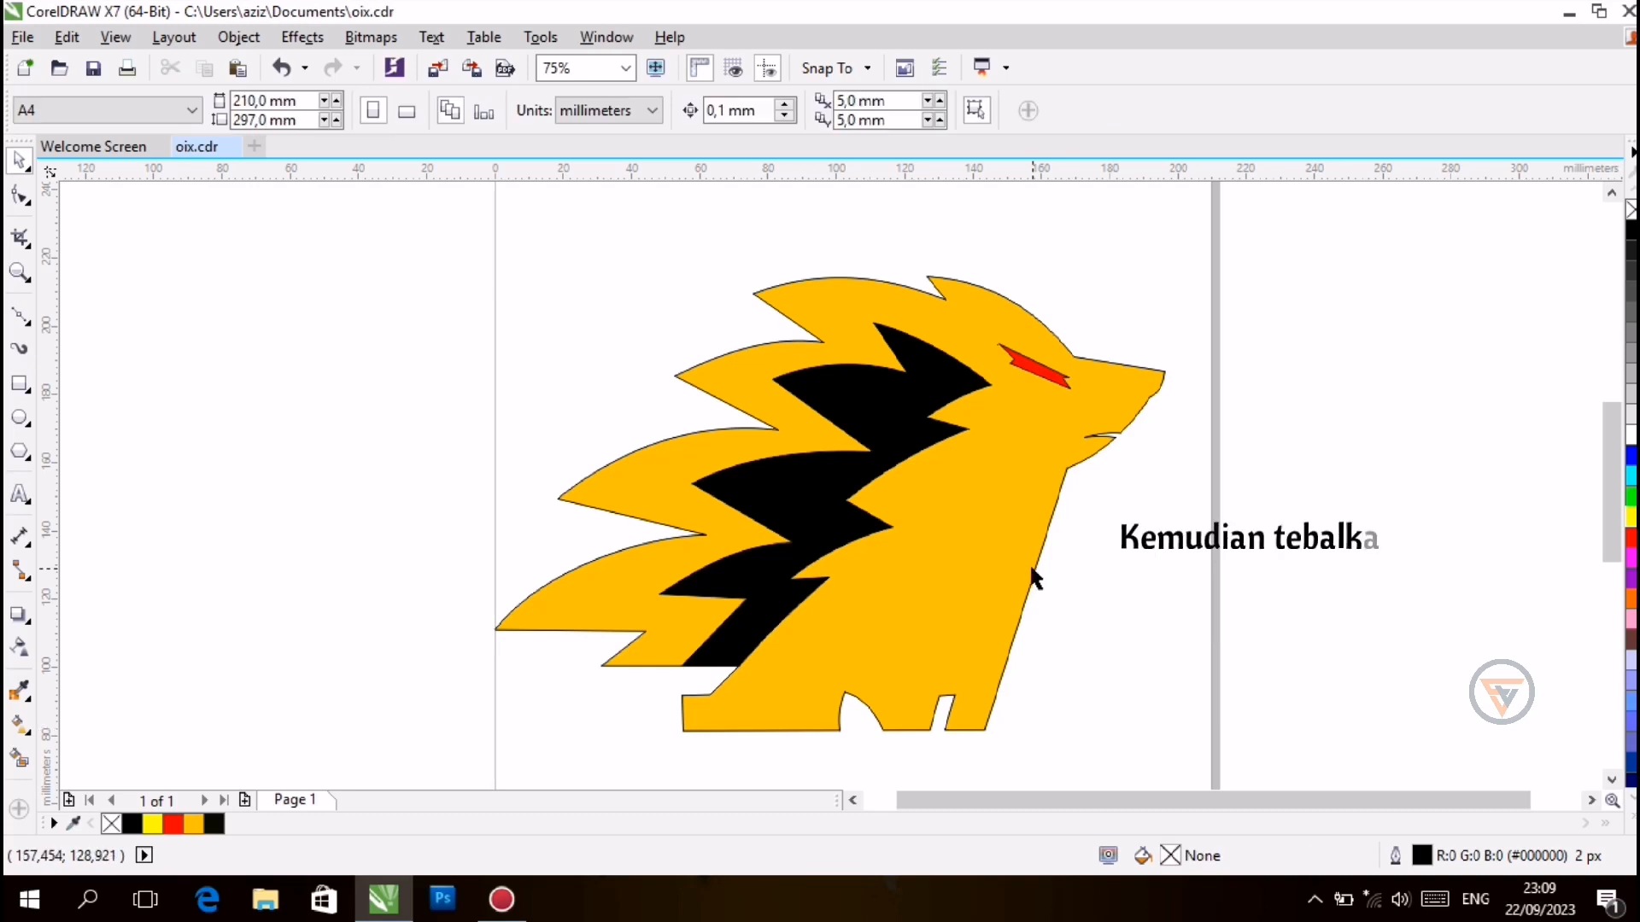
Thicken the outline of the hedgehog's body to 25 px
{"action": "left_click", "coordinate": [1031, 565]}
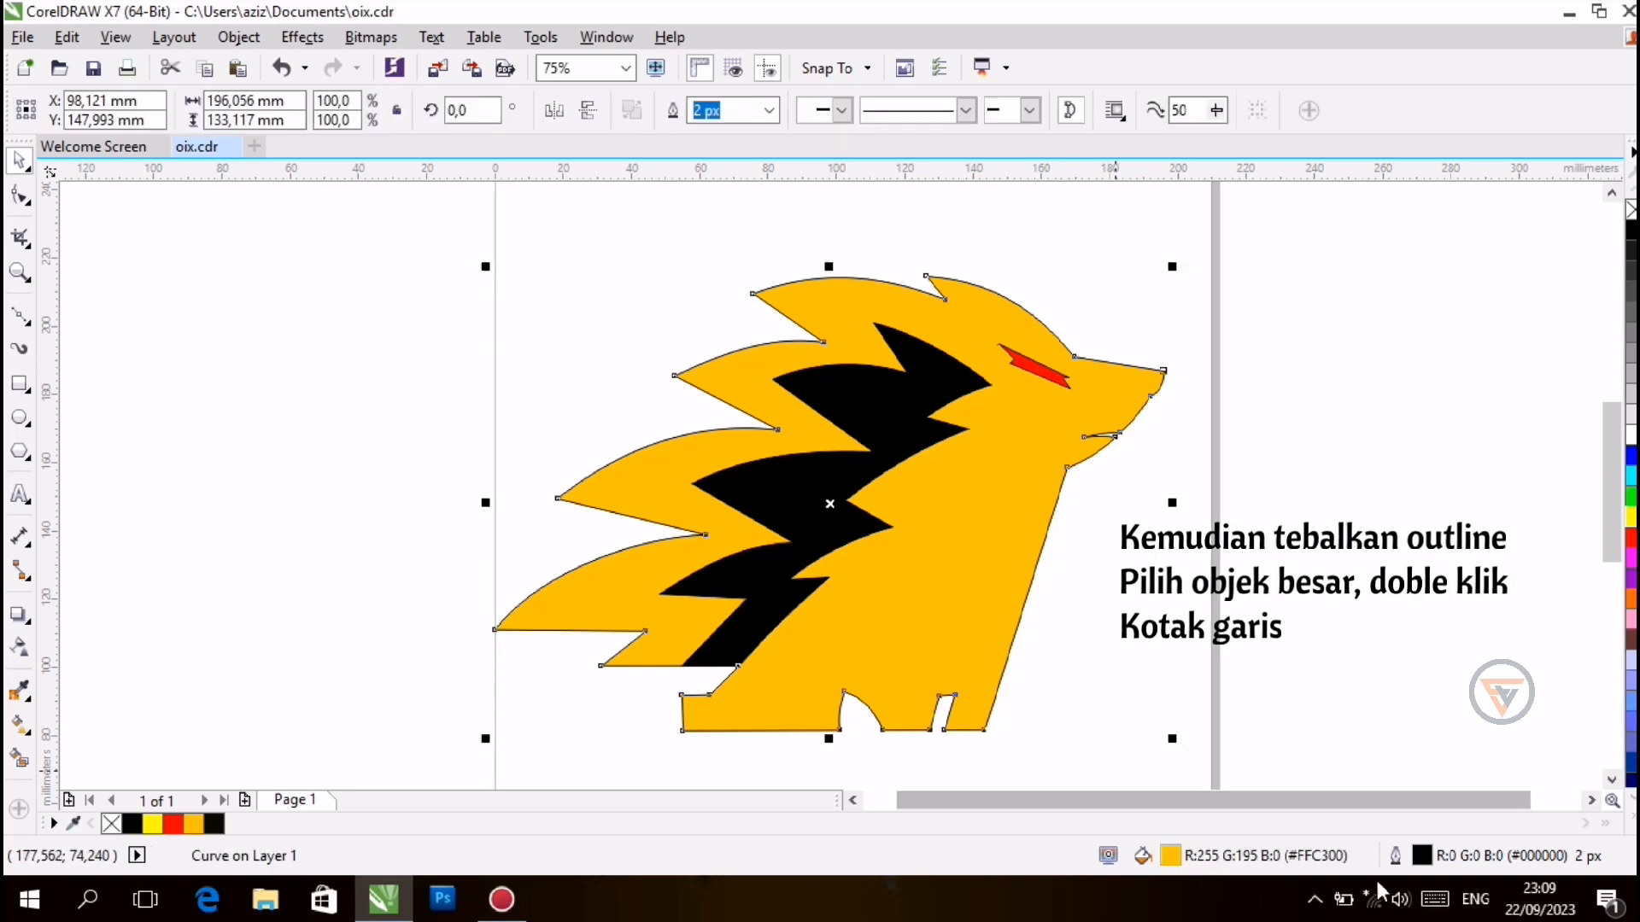
{"action": "double_click", "coordinate": [1435, 856]}
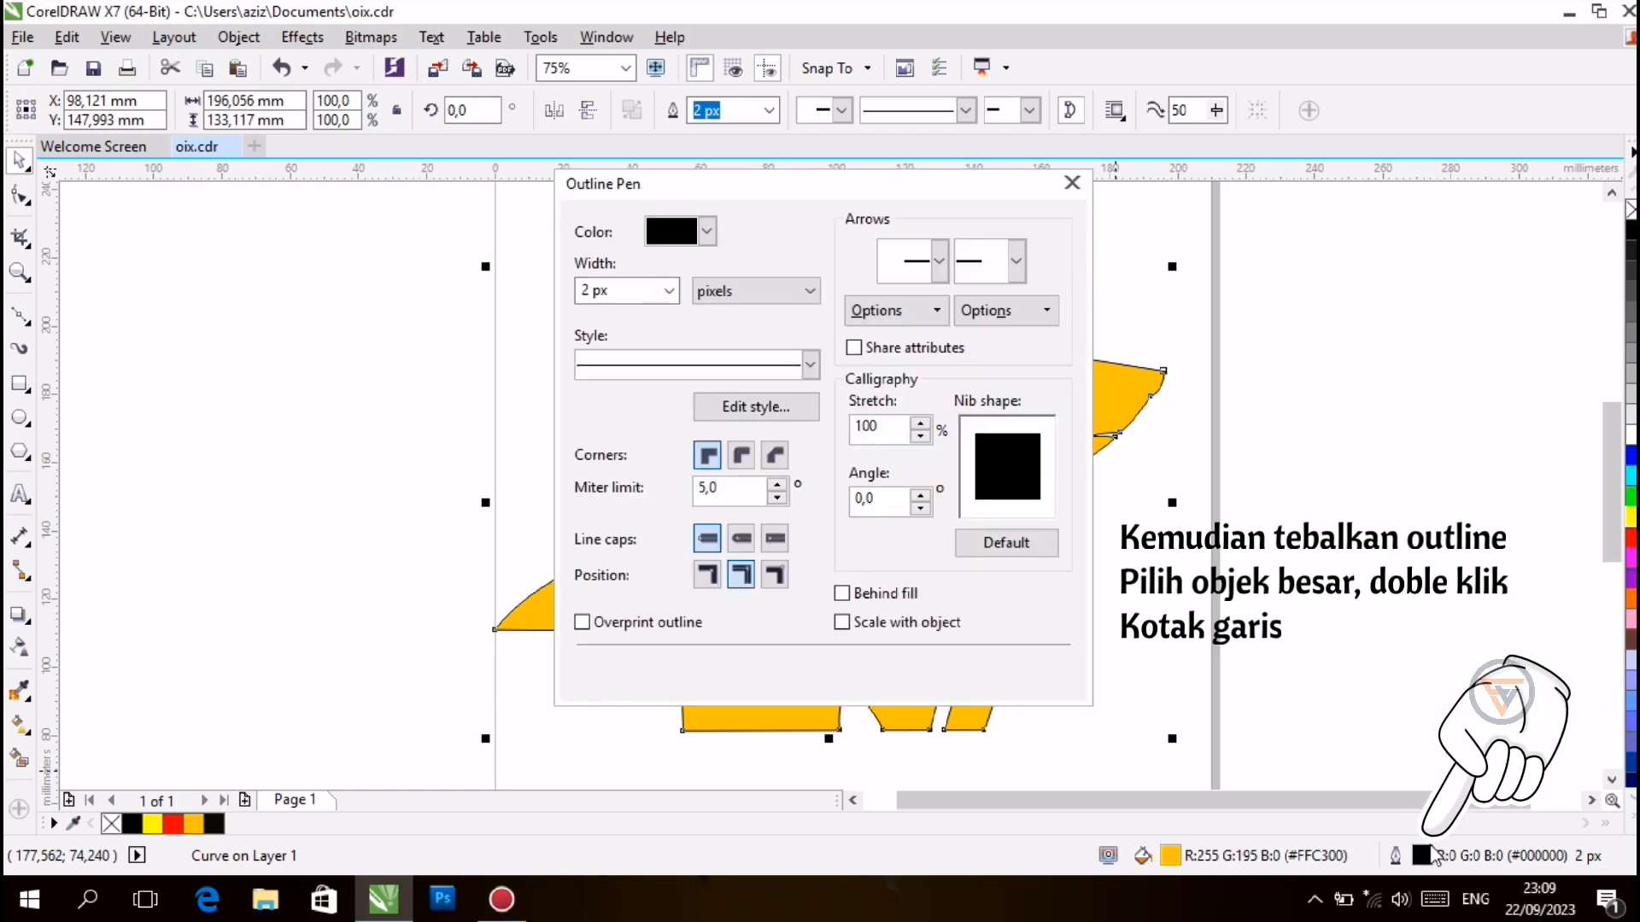
{"action": "left_click", "coordinate": [669, 290]}
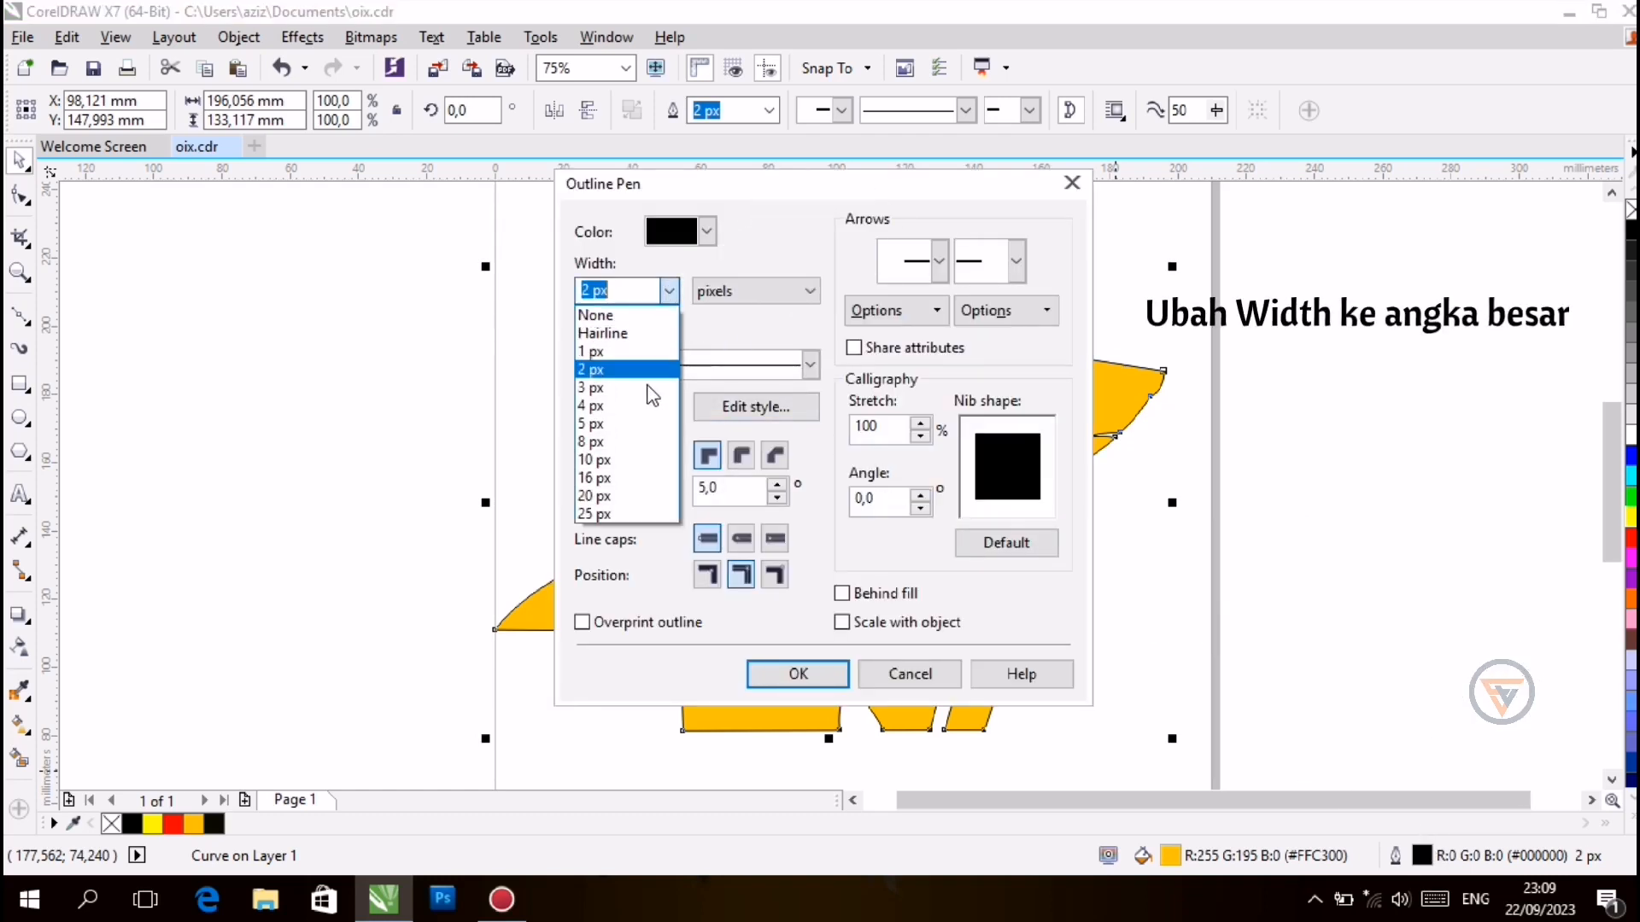
{"action": "left_click", "coordinate": [640, 513]}
{"action": "left_click", "coordinate": [798, 674]}
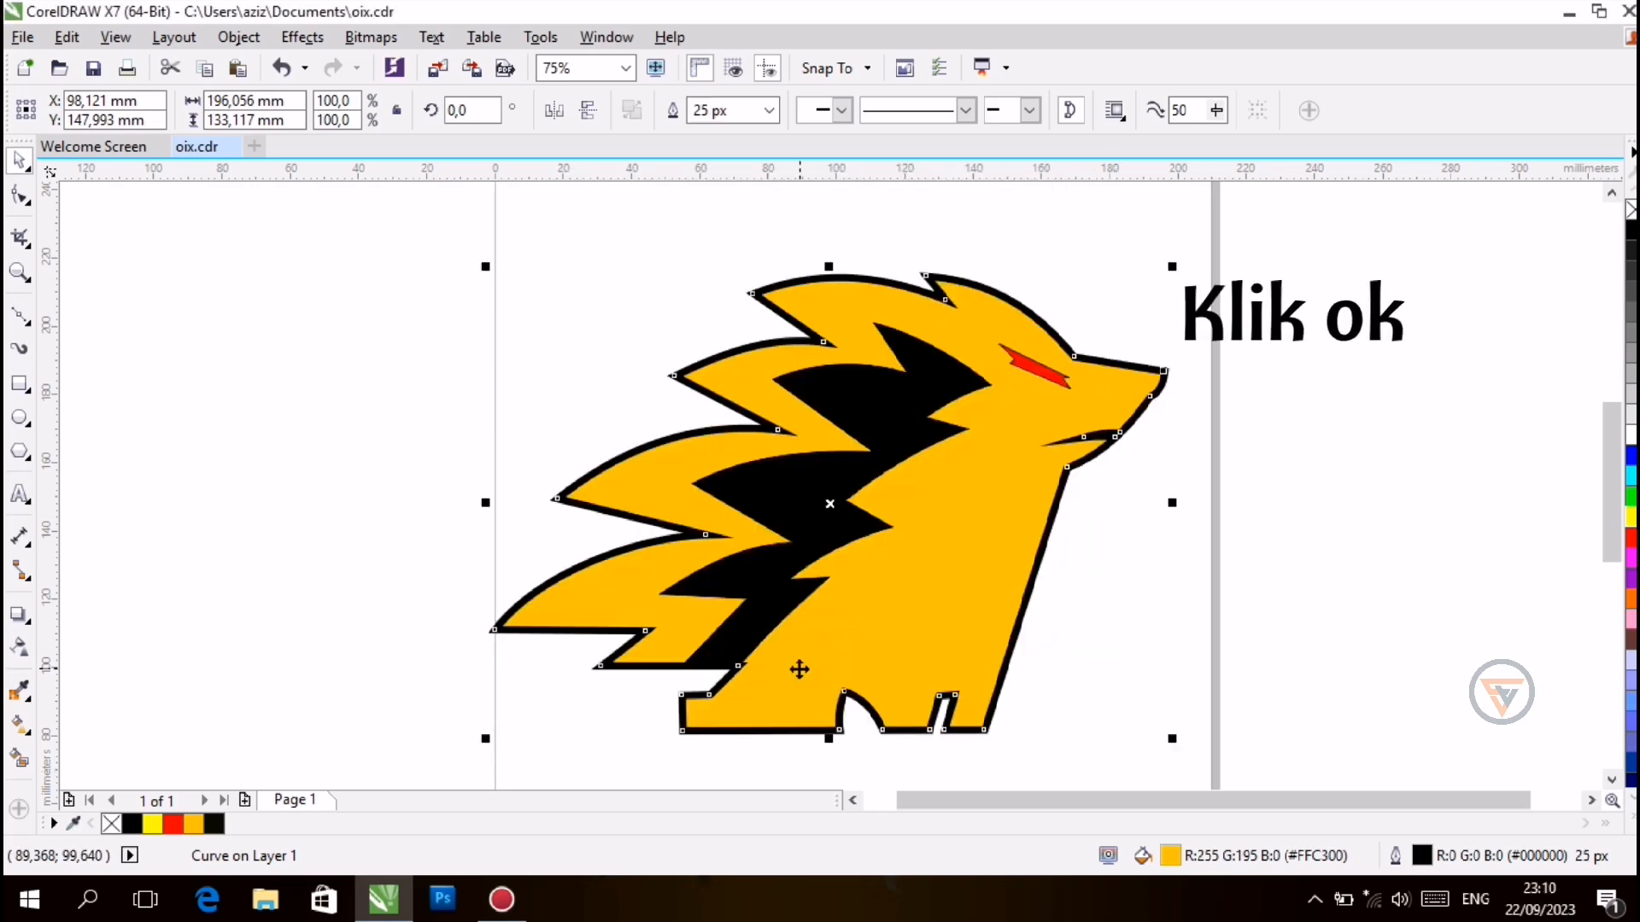
{"action": "left_click", "coordinate": [1109, 613]}
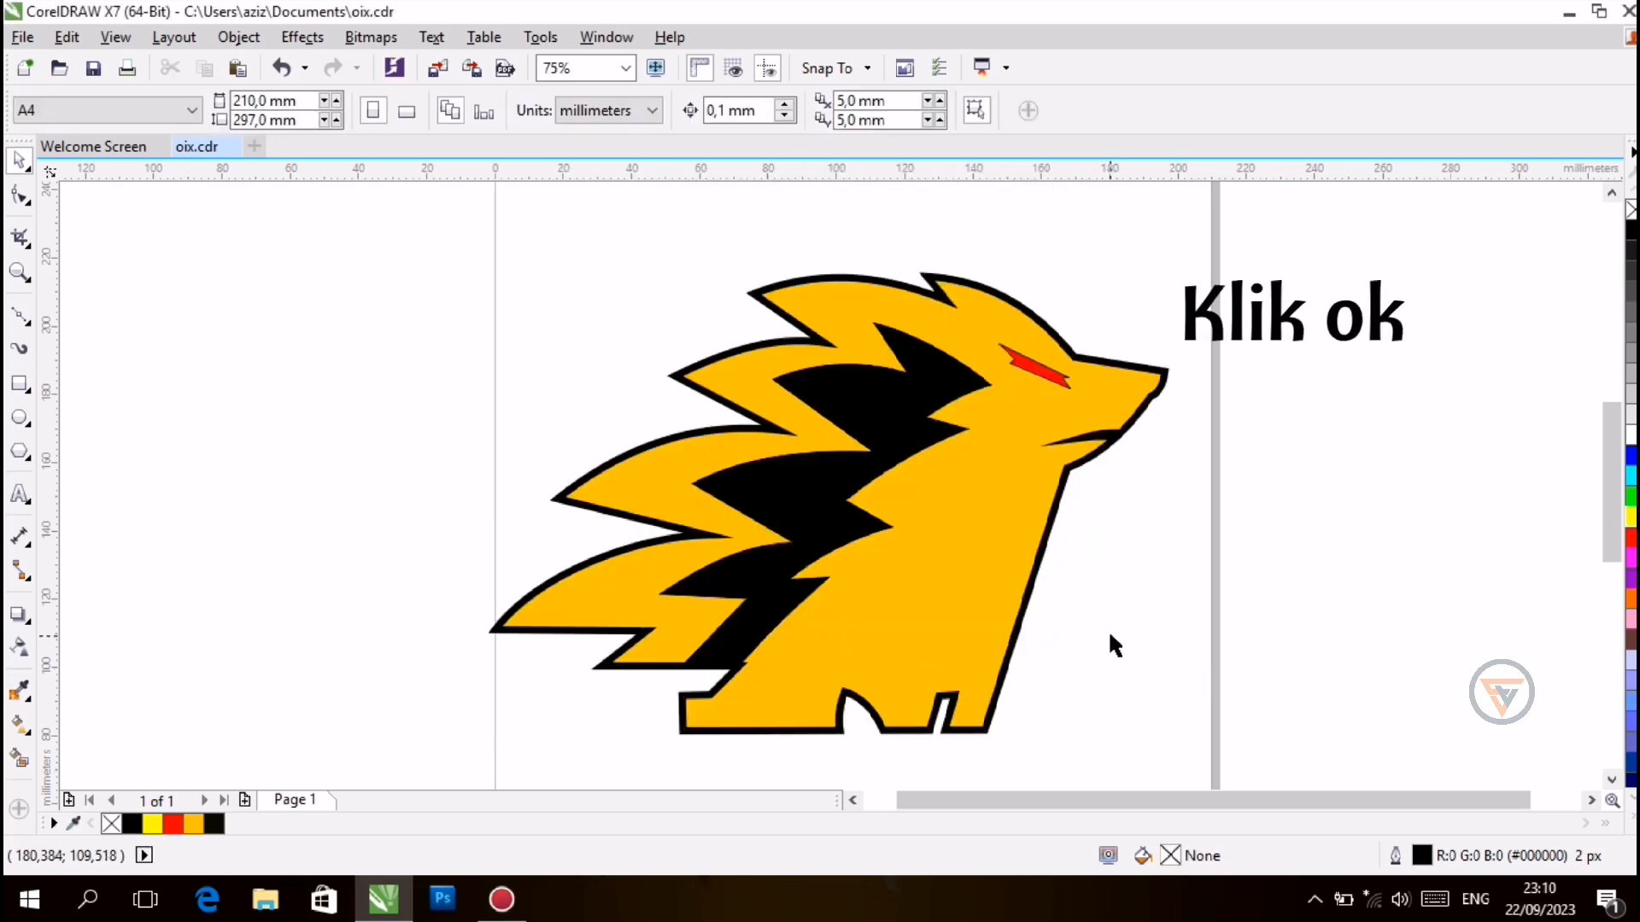
Draw a flat, closed three-node Bezier shape about 35 mm long along the feet's bottom edge, ending at the arched gap's front corner
{"action": "scroll", "coordinate": [1108, 628], "scroll_direction": "down", "scroll_amount": 2}
{"action": "left_click", "coordinate": [626, 67]}
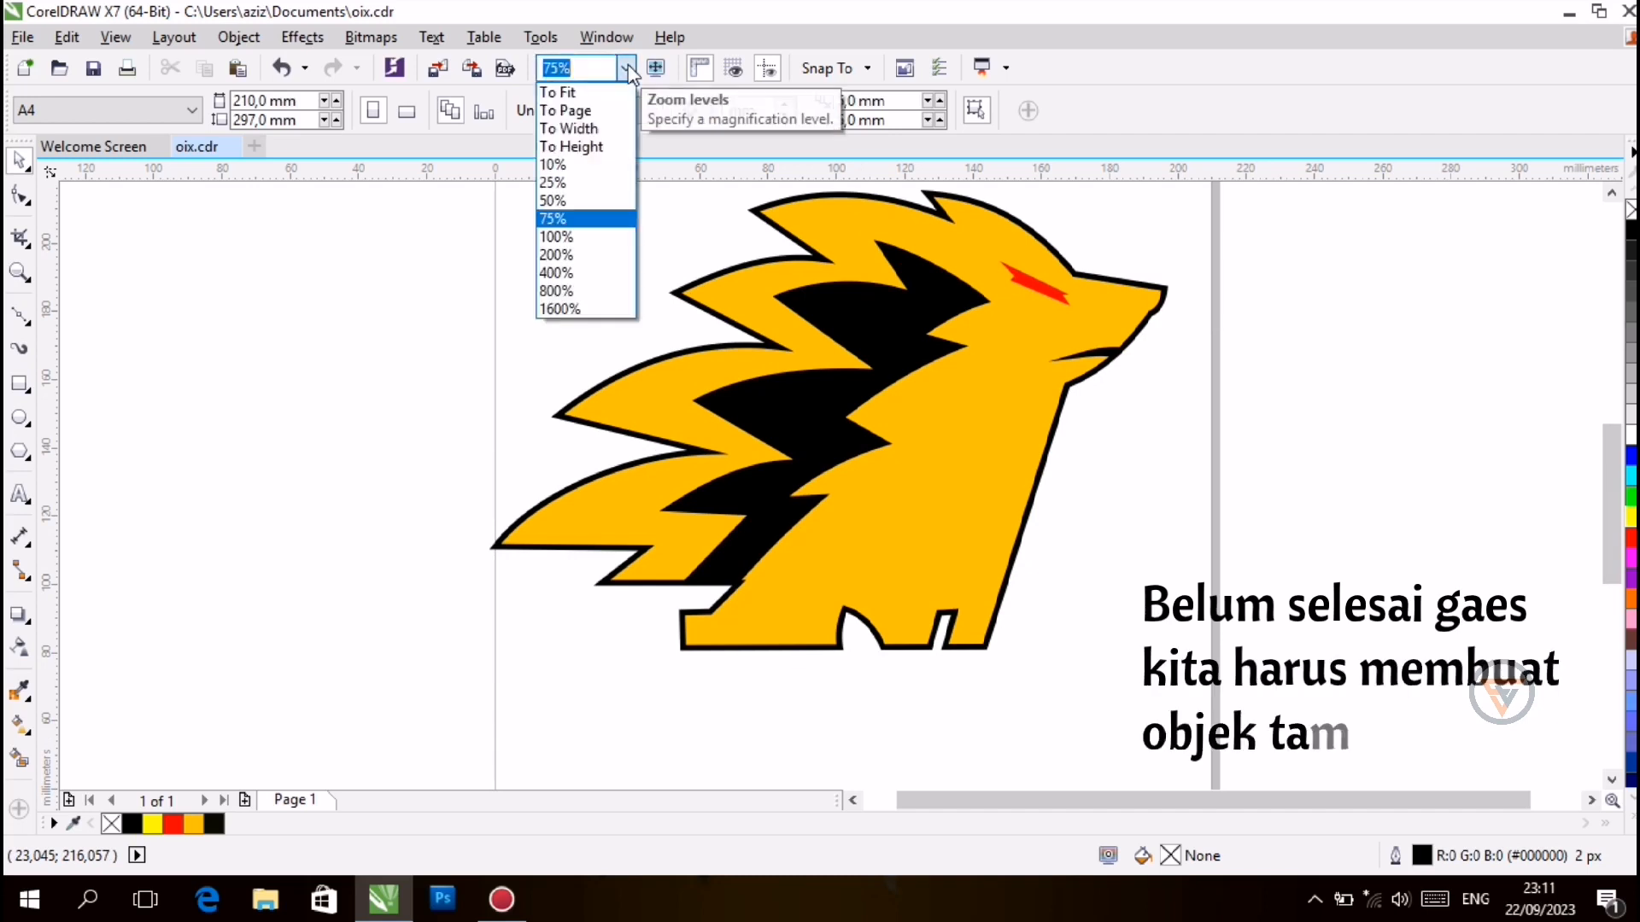
{"action": "left_click", "coordinate": [582, 261]}
{"action": "left_click", "coordinate": [625, 68]}
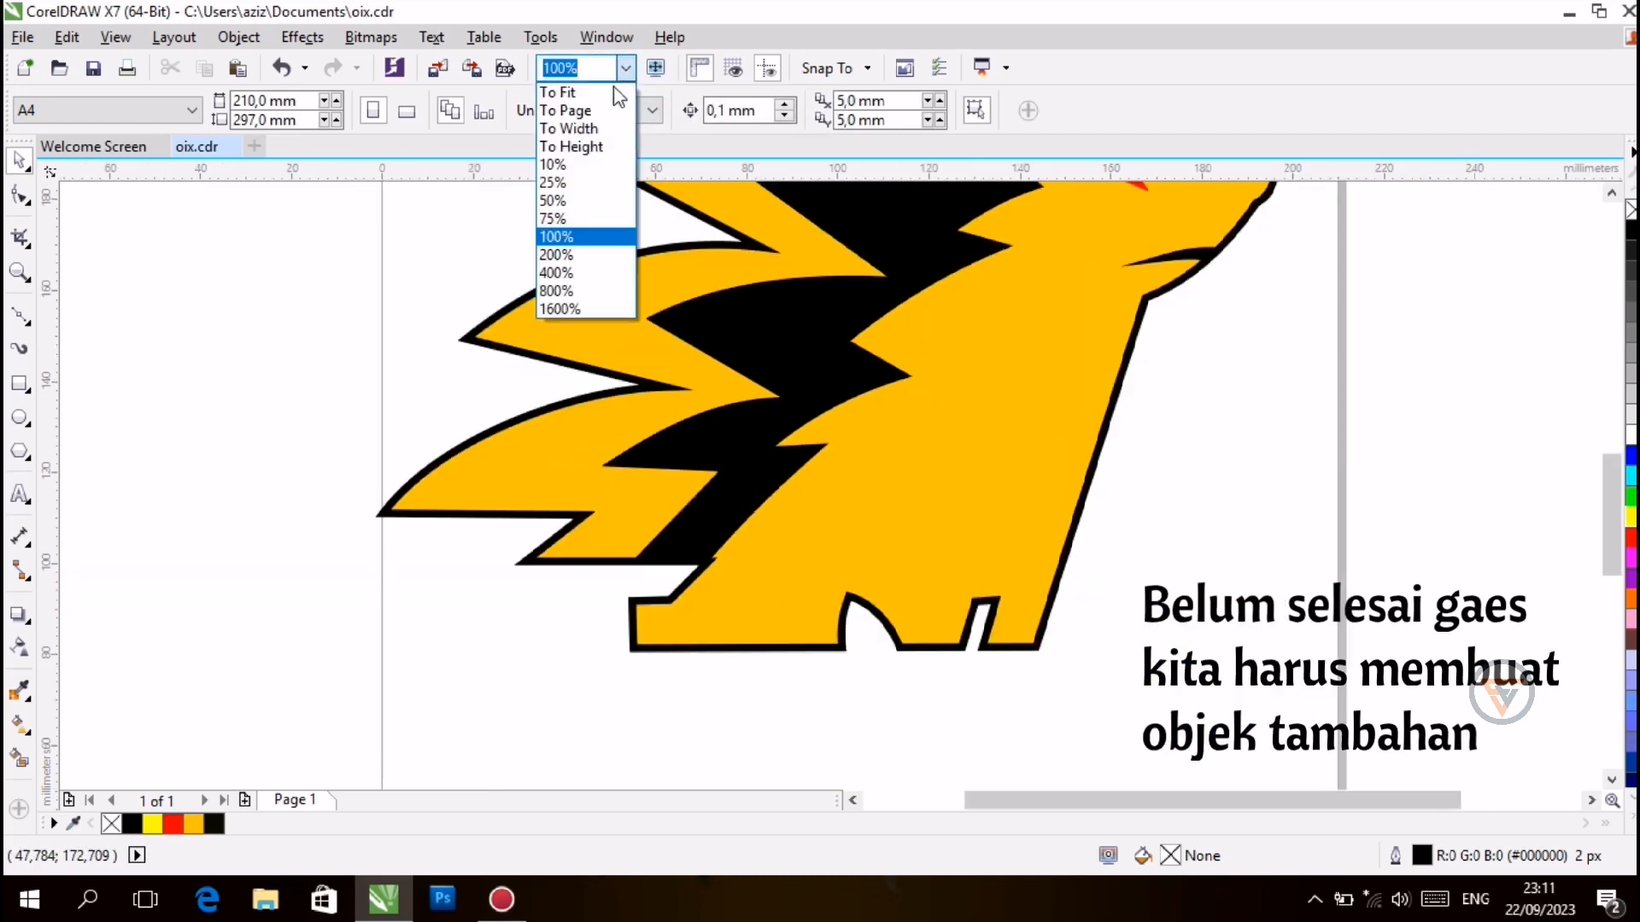
{"action": "left_click", "coordinate": [575, 257]}
{"action": "left_click_drag", "start_coordinate": [1604, 492], "coordinate": [1604, 521]}
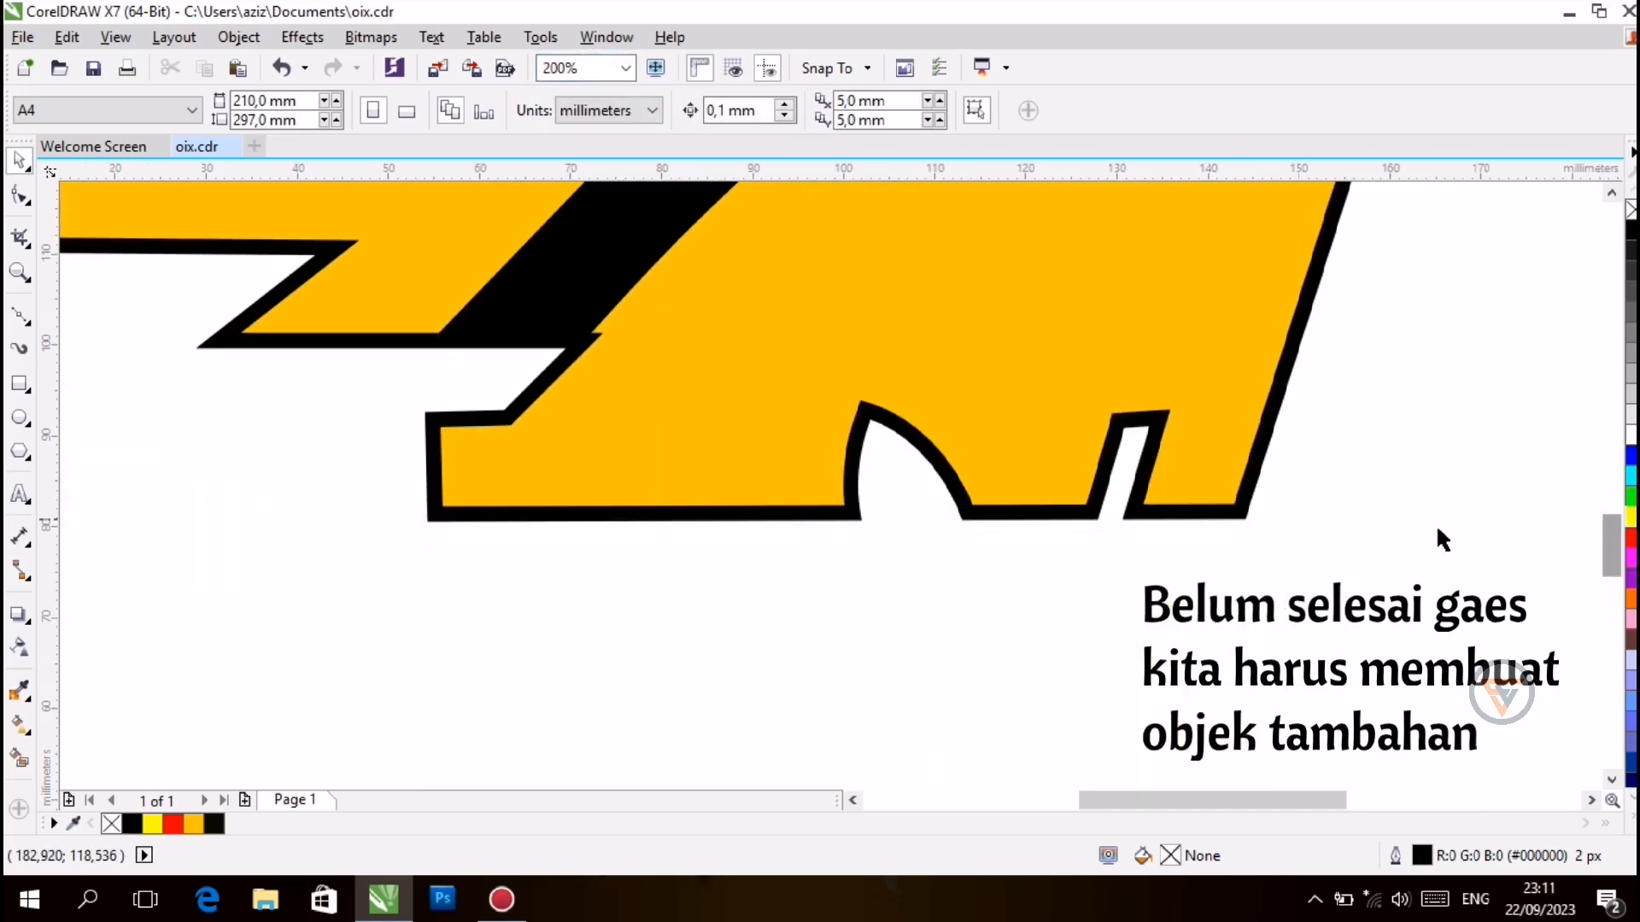
{"action": "left_click", "coordinate": [19, 315]}
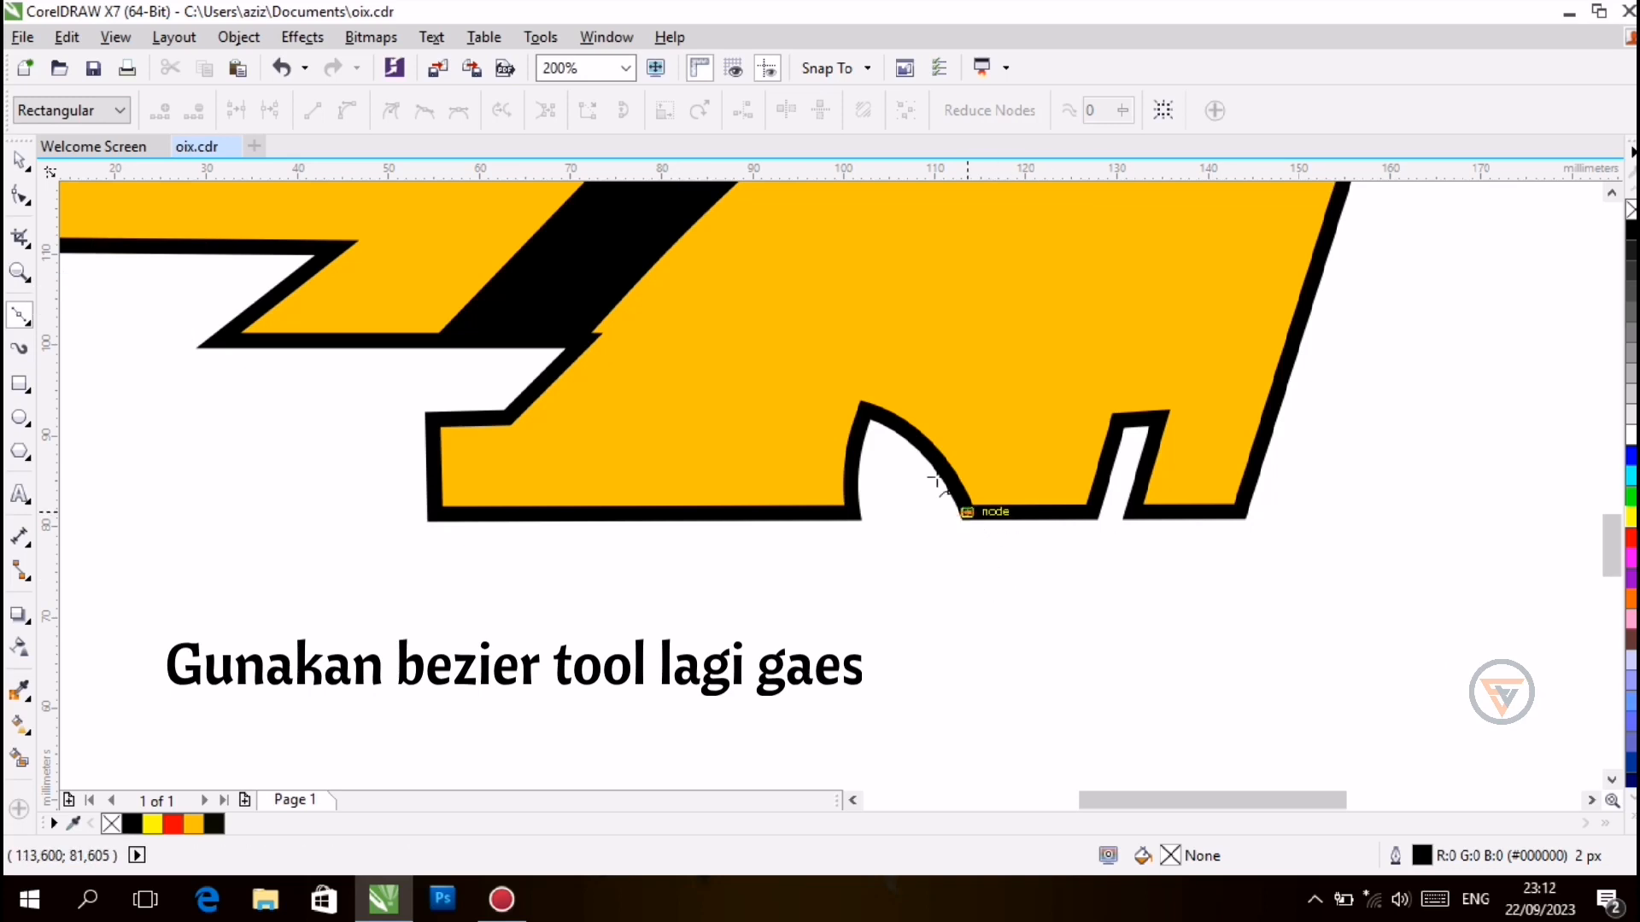
{"action": "left_click", "coordinate": [702, 513]}
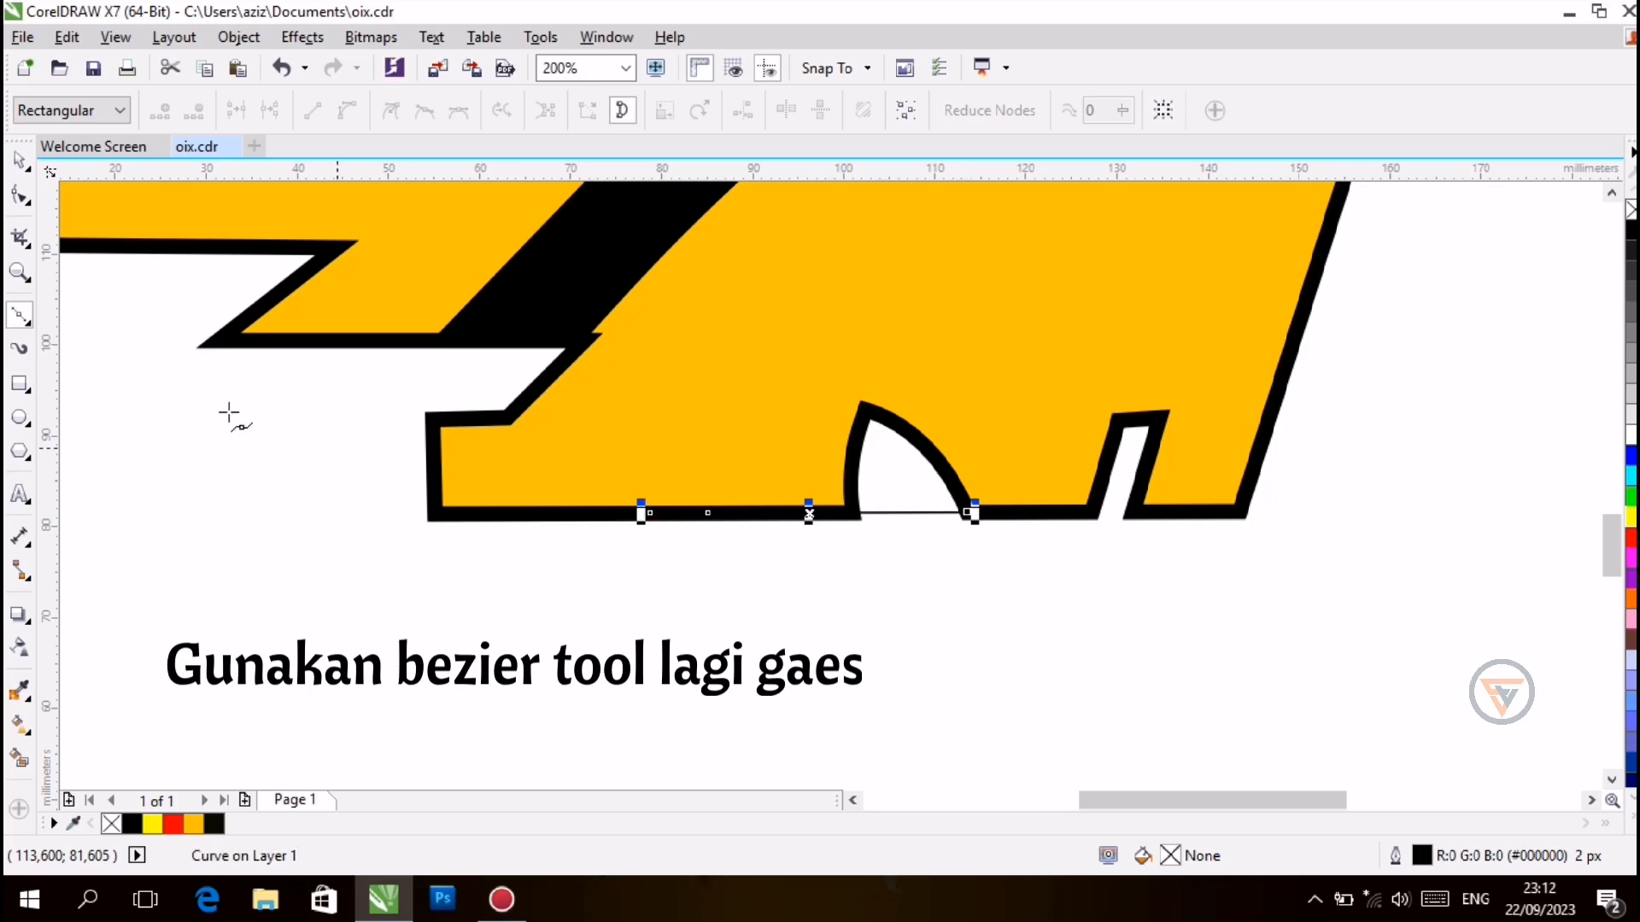
Convert the shape's long outer line to a curve and bend it into an arch that follows the gap's front edge
{"action": "left_click", "coordinate": [19, 194]}
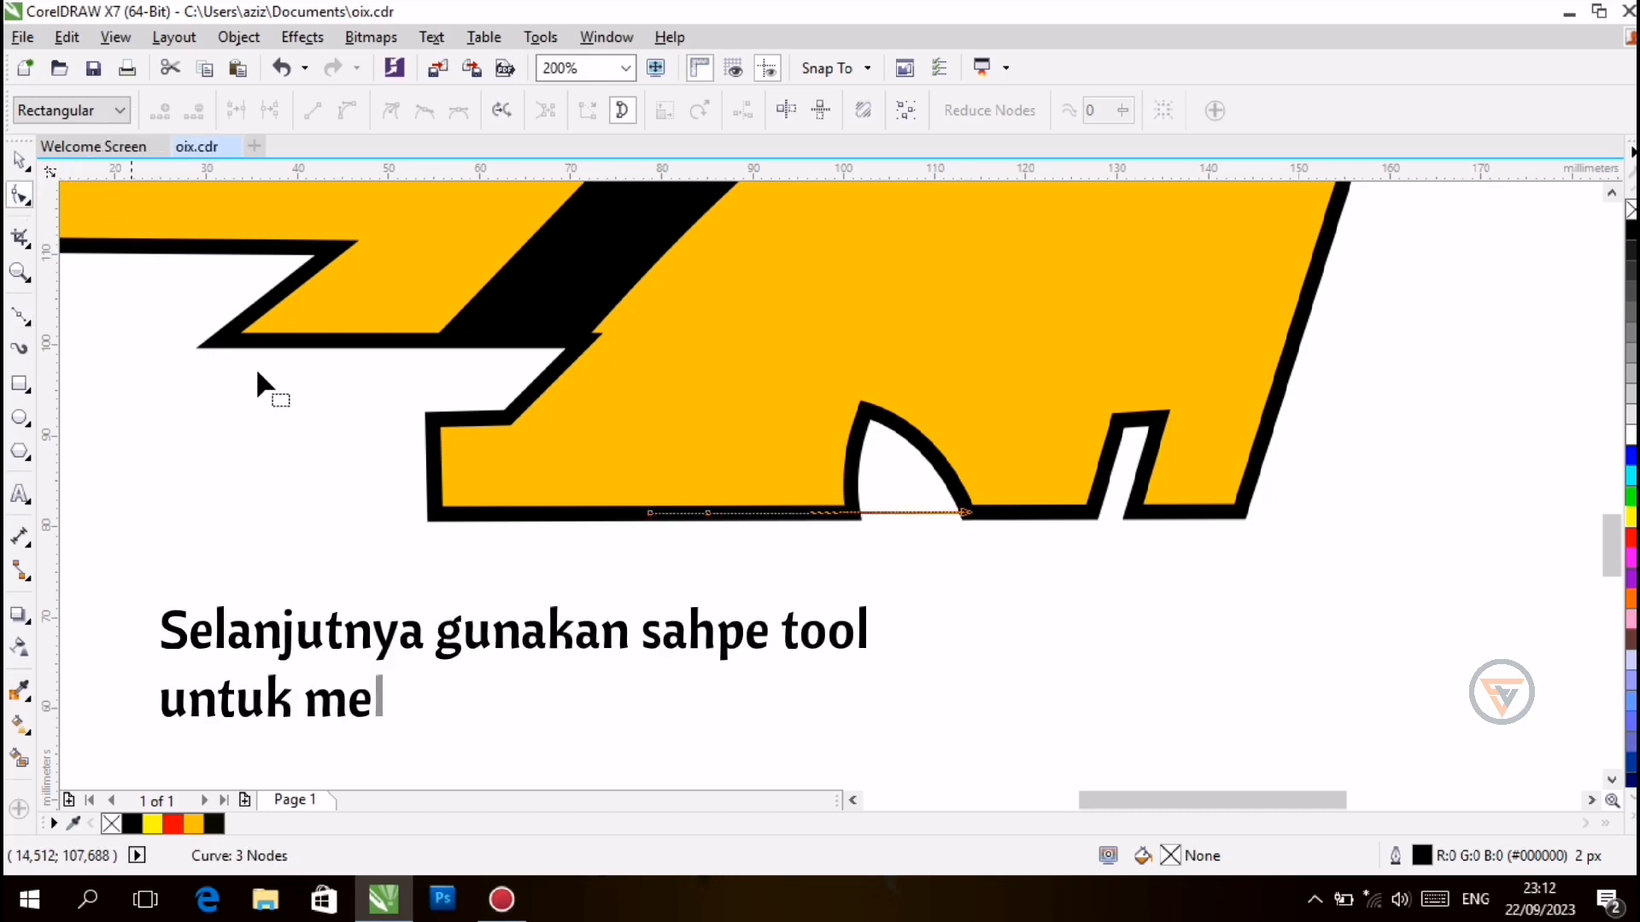
{"action": "left_click", "coordinate": [874, 512]}
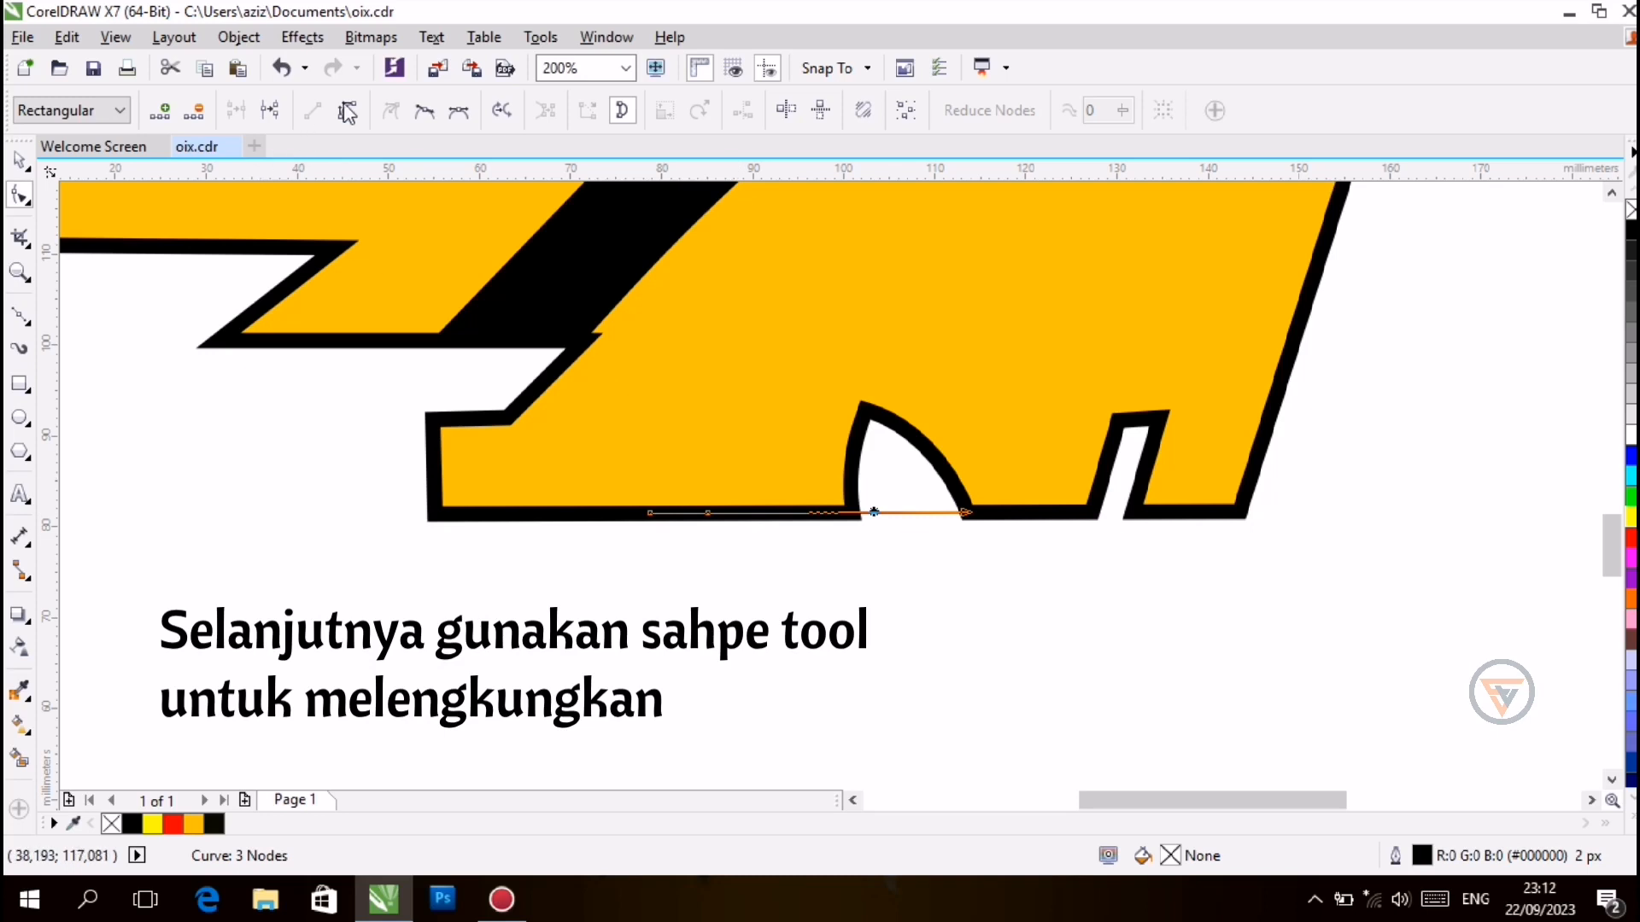
{"action": "left_click_drag", "start_coordinate": [804, 515], "coordinate": [844, 512]}
{"action": "left_click_drag", "start_coordinate": [829, 451], "coordinate": [940, 394]}
{"action": "left_click", "coordinate": [965, 511]}
{"action": "left_click_drag", "start_coordinate": [767, 348], "coordinate": [719, 312]}
{"action": "left_click_drag", "start_coordinate": [940, 398], "coordinate": [962, 399]}
{"action": "left_click_drag", "start_coordinate": [718, 312], "coordinate": [714, 314]}
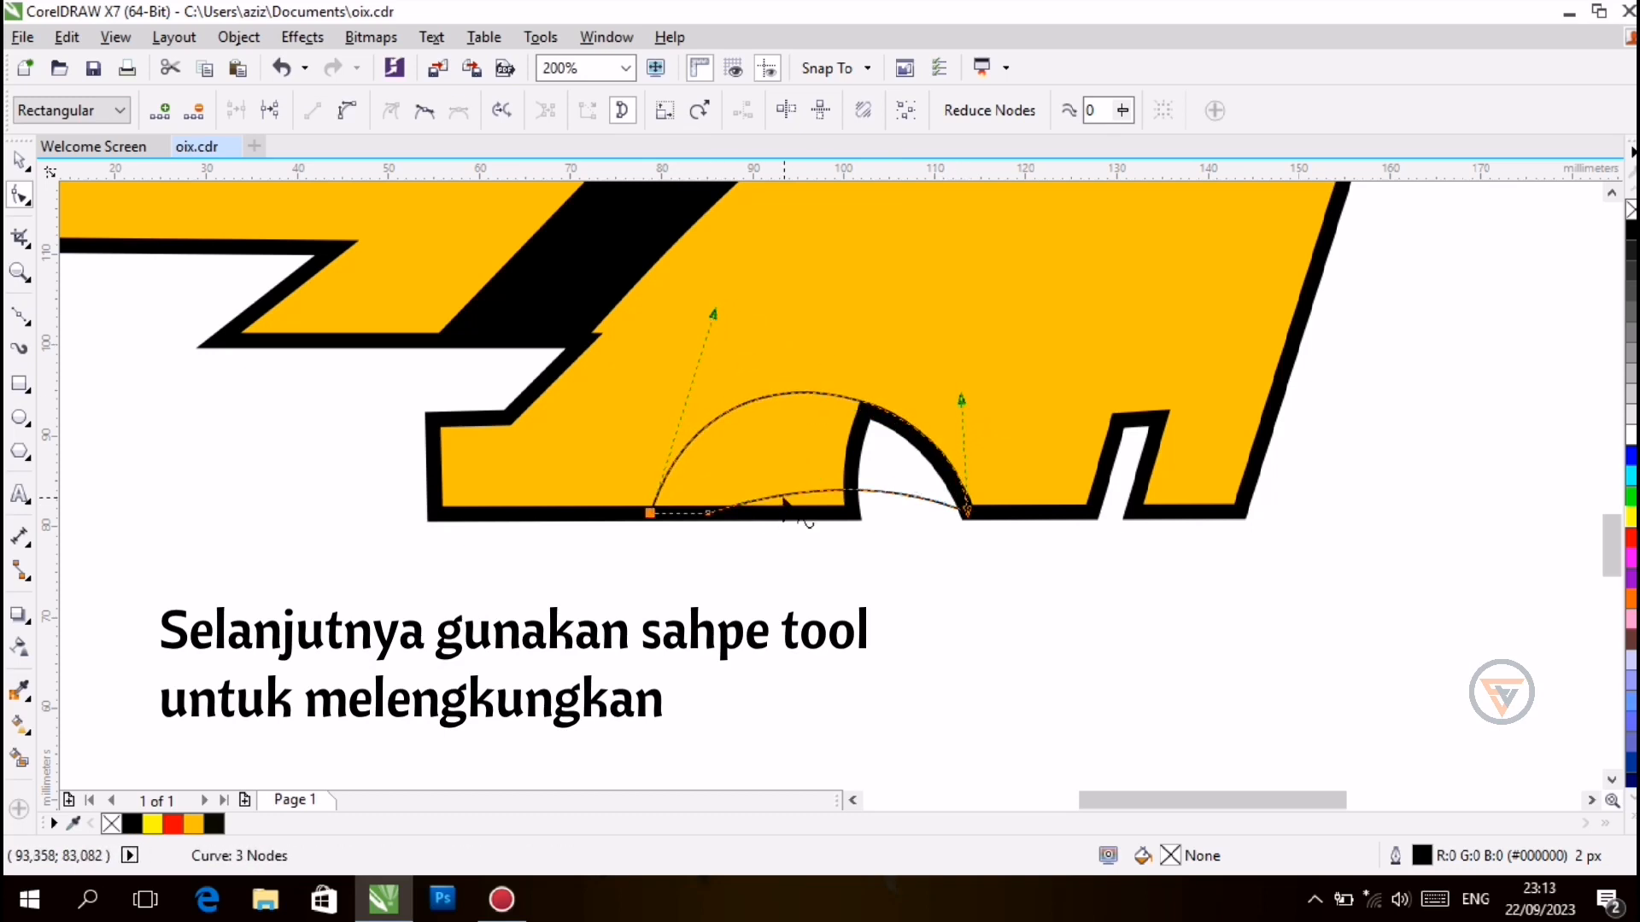
Bend the shape's other long line into an inner arch, adjust its end node, and fill the resulting crescent with black
{"action": "left_click_drag", "start_coordinate": [812, 481], "coordinate": [731, 364]}
{"action": "left_click_drag", "start_coordinate": [899, 486], "coordinate": [897, 377]}
{"action": "left_click_drag", "start_coordinate": [731, 364], "coordinate": [710, 387]}
{"action": "mouse_move", "coordinate": [897, 376]}
{"action": "left_mouse_down"}
{"action": "mouse_move", "coordinate": [889, 345]}
{"action": "mouse_move", "coordinate": [890, 358]}
{"action": "left_mouse_up"}
{"action": "left_click_drag", "start_coordinate": [708, 513], "coordinate": [698, 512]}
{"action": "key", "text": "space"}
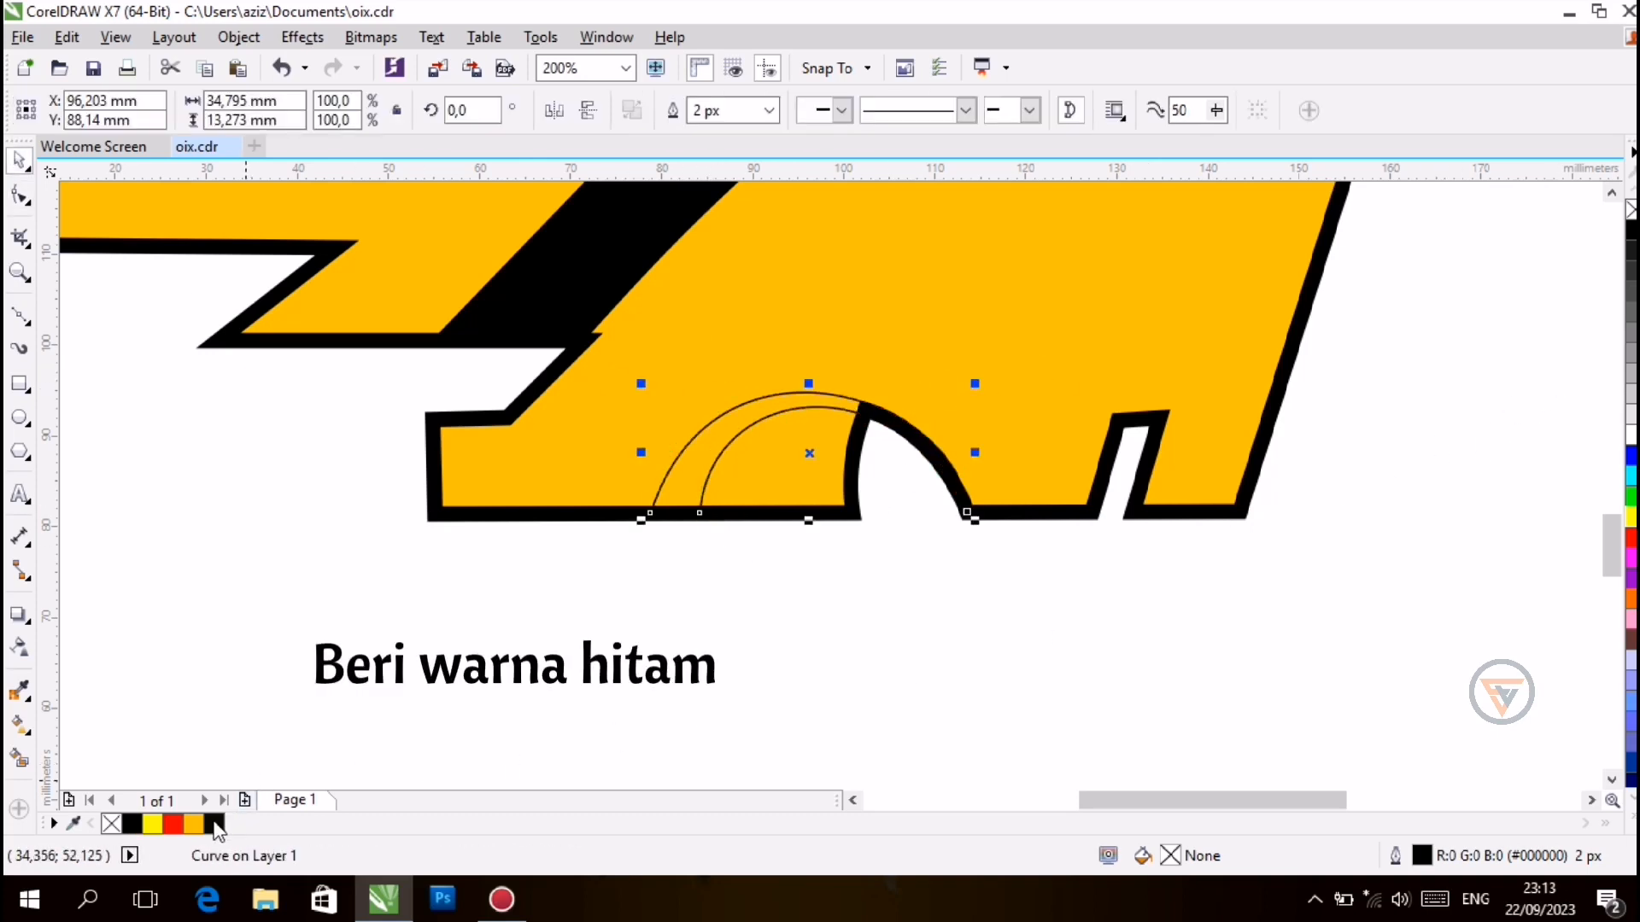
{"action": "left_click", "coordinate": [208, 822]}
{"action": "left_click", "coordinate": [526, 706]}
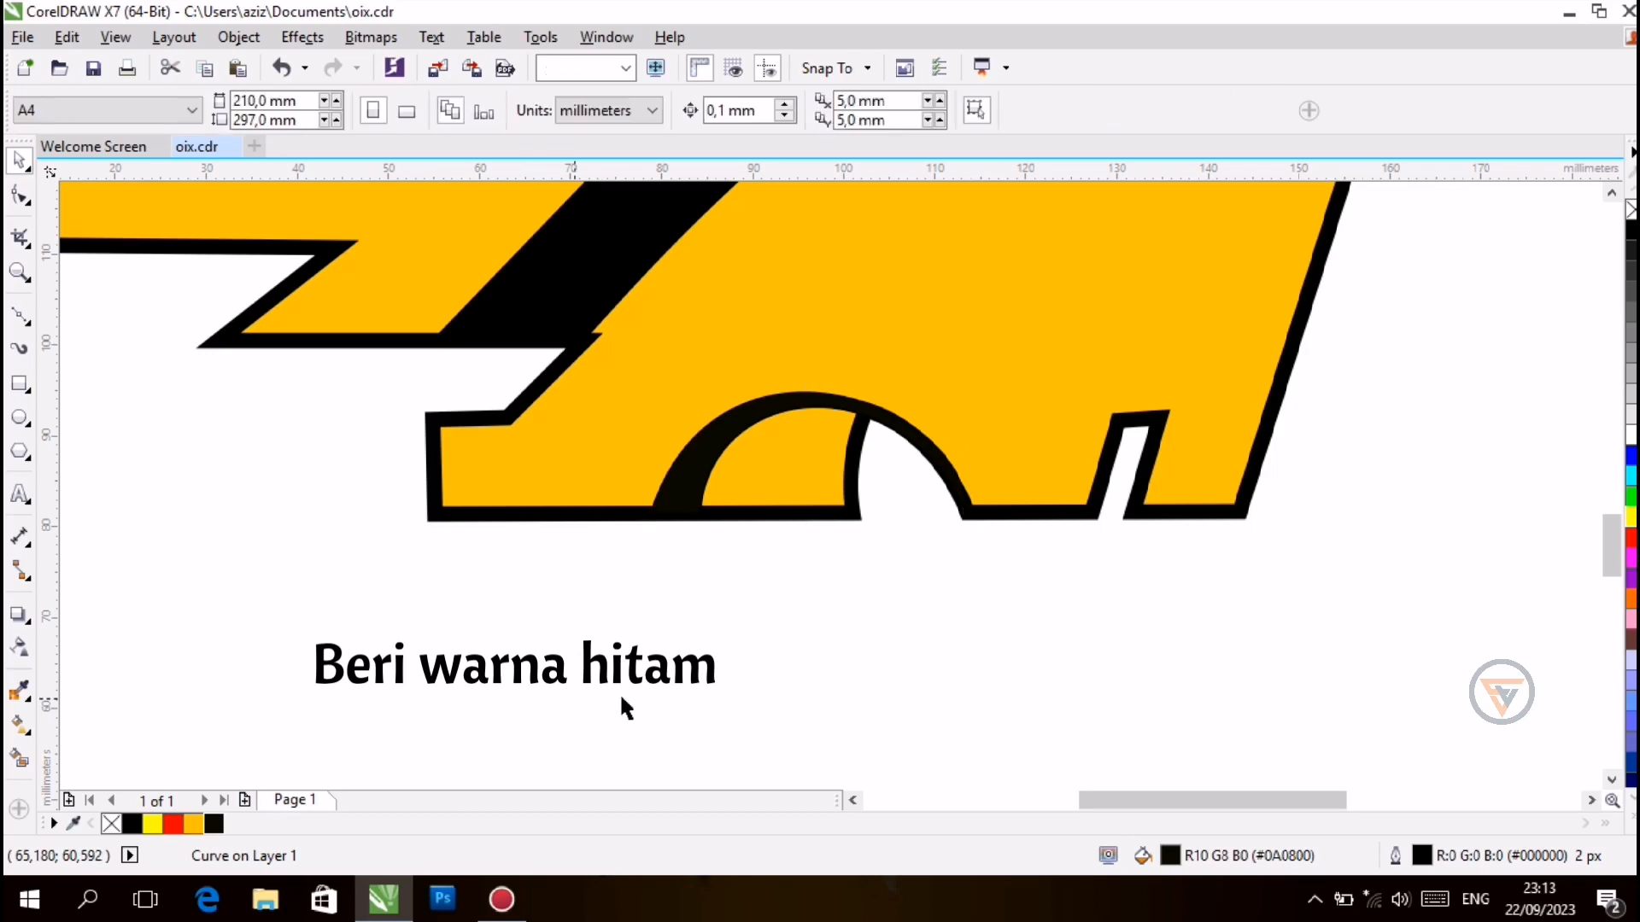
Adjust the black inner hair's lowest corner node and reshape its adjoining curved edge with the Shape tool
{"action": "left_click", "coordinate": [18, 195]}
{"action": "left_click", "coordinate": [589, 340]}
{"action": "left_click_drag", "start_coordinate": [585, 340], "coordinate": [597, 340]}
{"action": "left_click_drag", "start_coordinate": [1611, 539], "coordinate": [1611, 518]}
{"action": "key", "text": "space"}
{"action": "left_click", "coordinate": [18, 196]}
{"action": "left_click", "coordinate": [626, 68]}
{"action": "left_click", "coordinate": [581, 279]}
{"action": "left_click", "coordinate": [363, 573]}
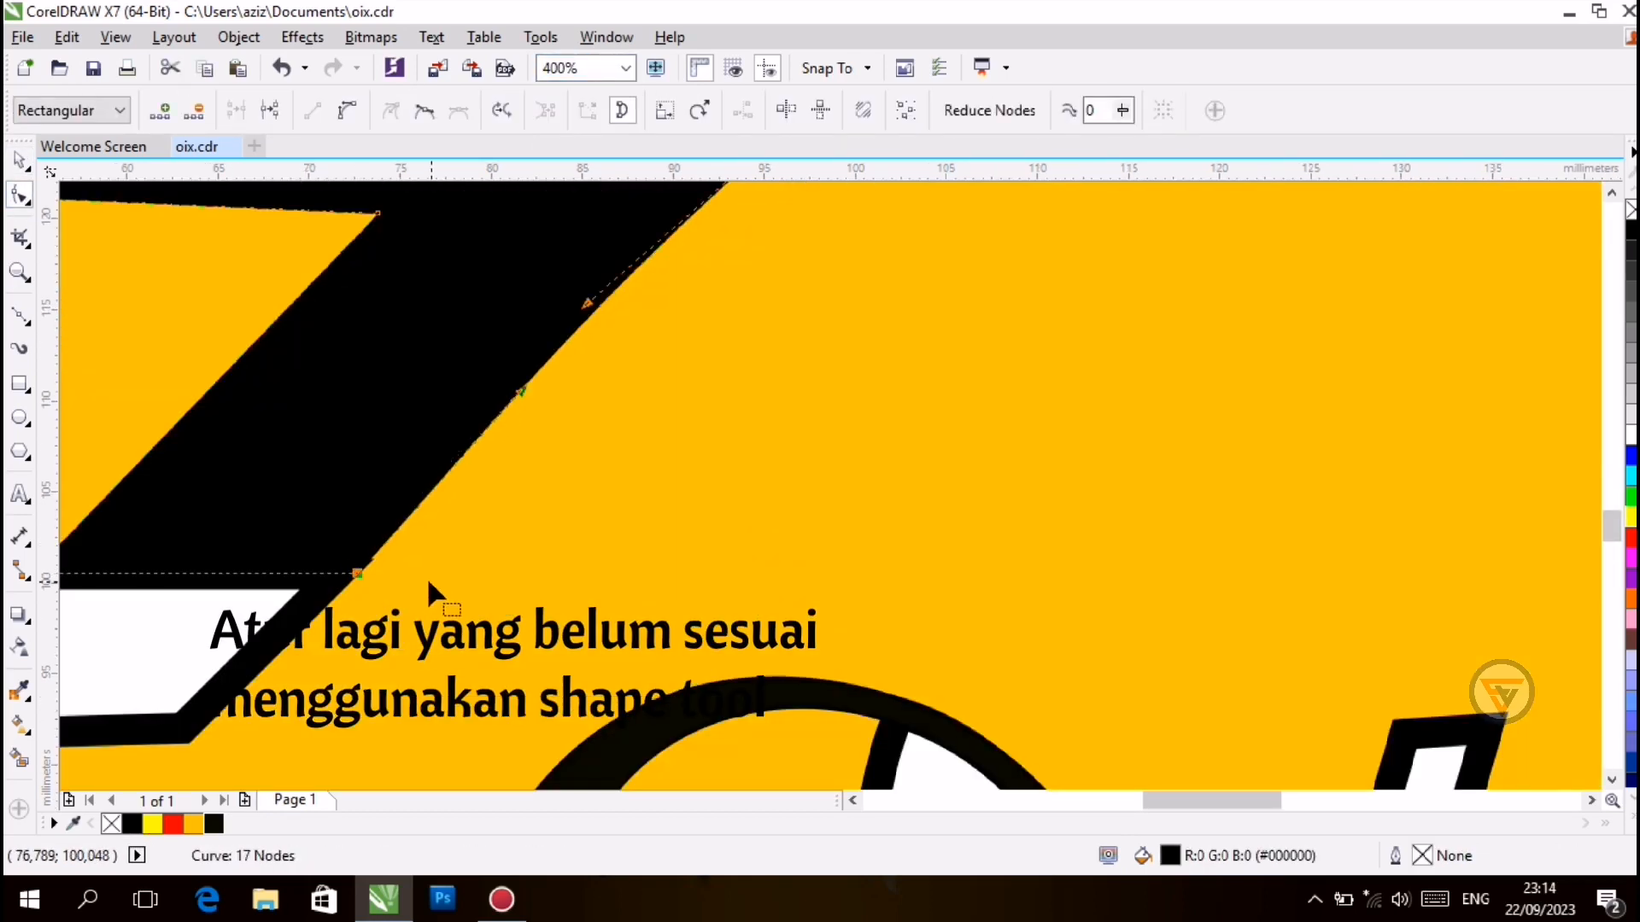
{"action": "left_click_drag", "start_coordinate": [521, 388], "coordinate": [531, 405]}
{"action": "key", "text": "space"}
Group all the hedgehog's objects and centre the group on the page
{"action": "left_click", "coordinate": [626, 68]}
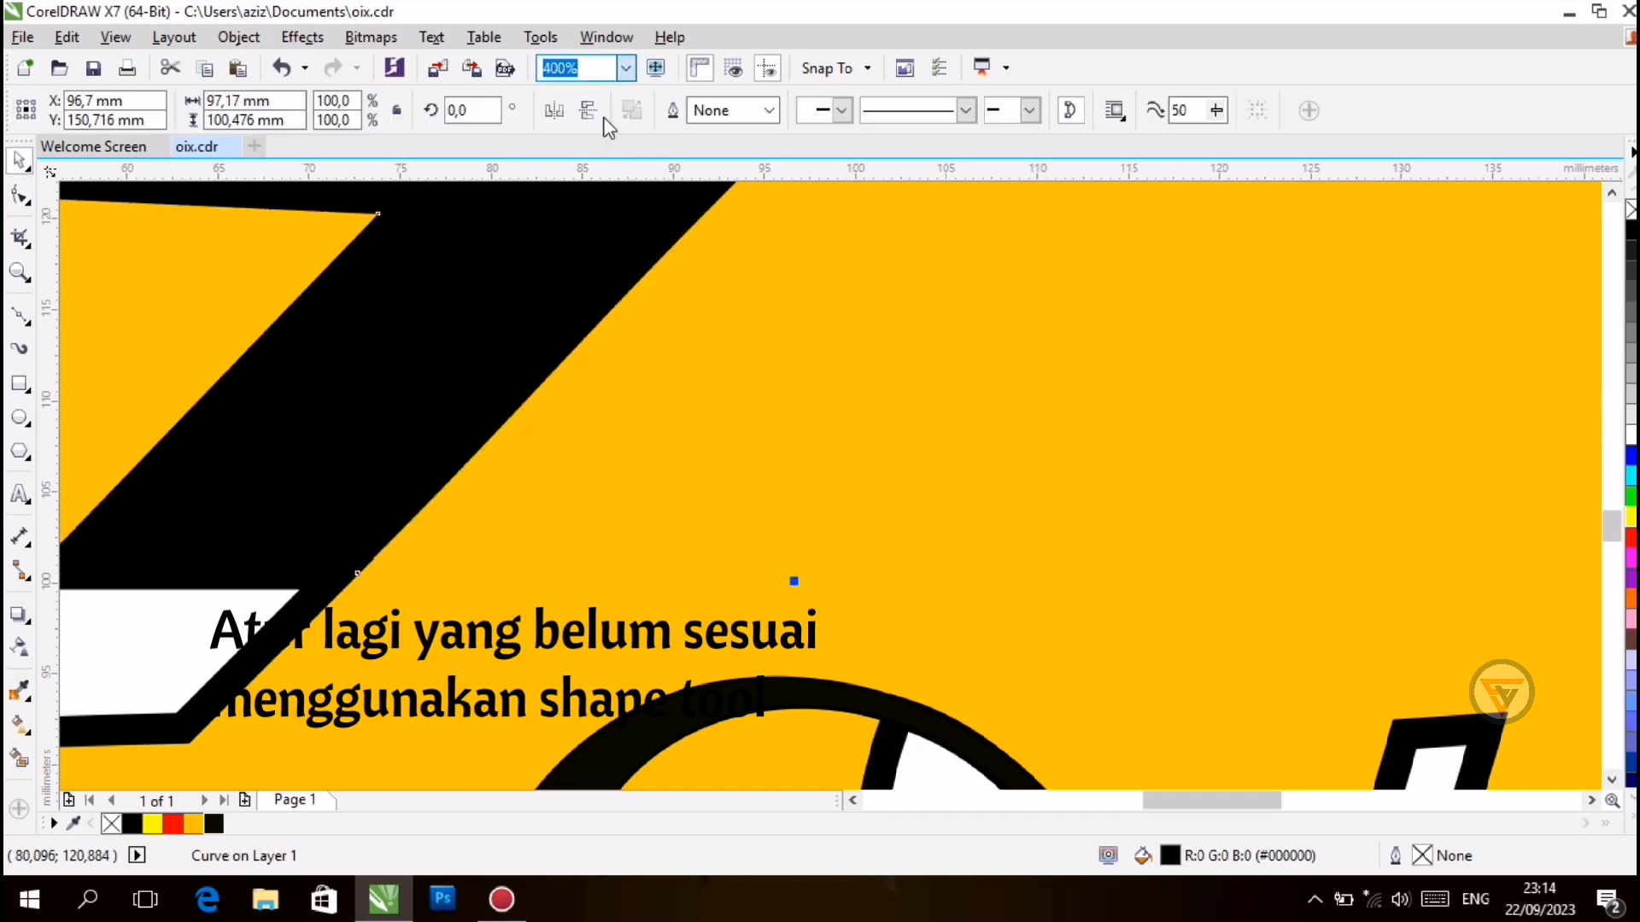
{"action": "left_click", "coordinate": [580, 324]}
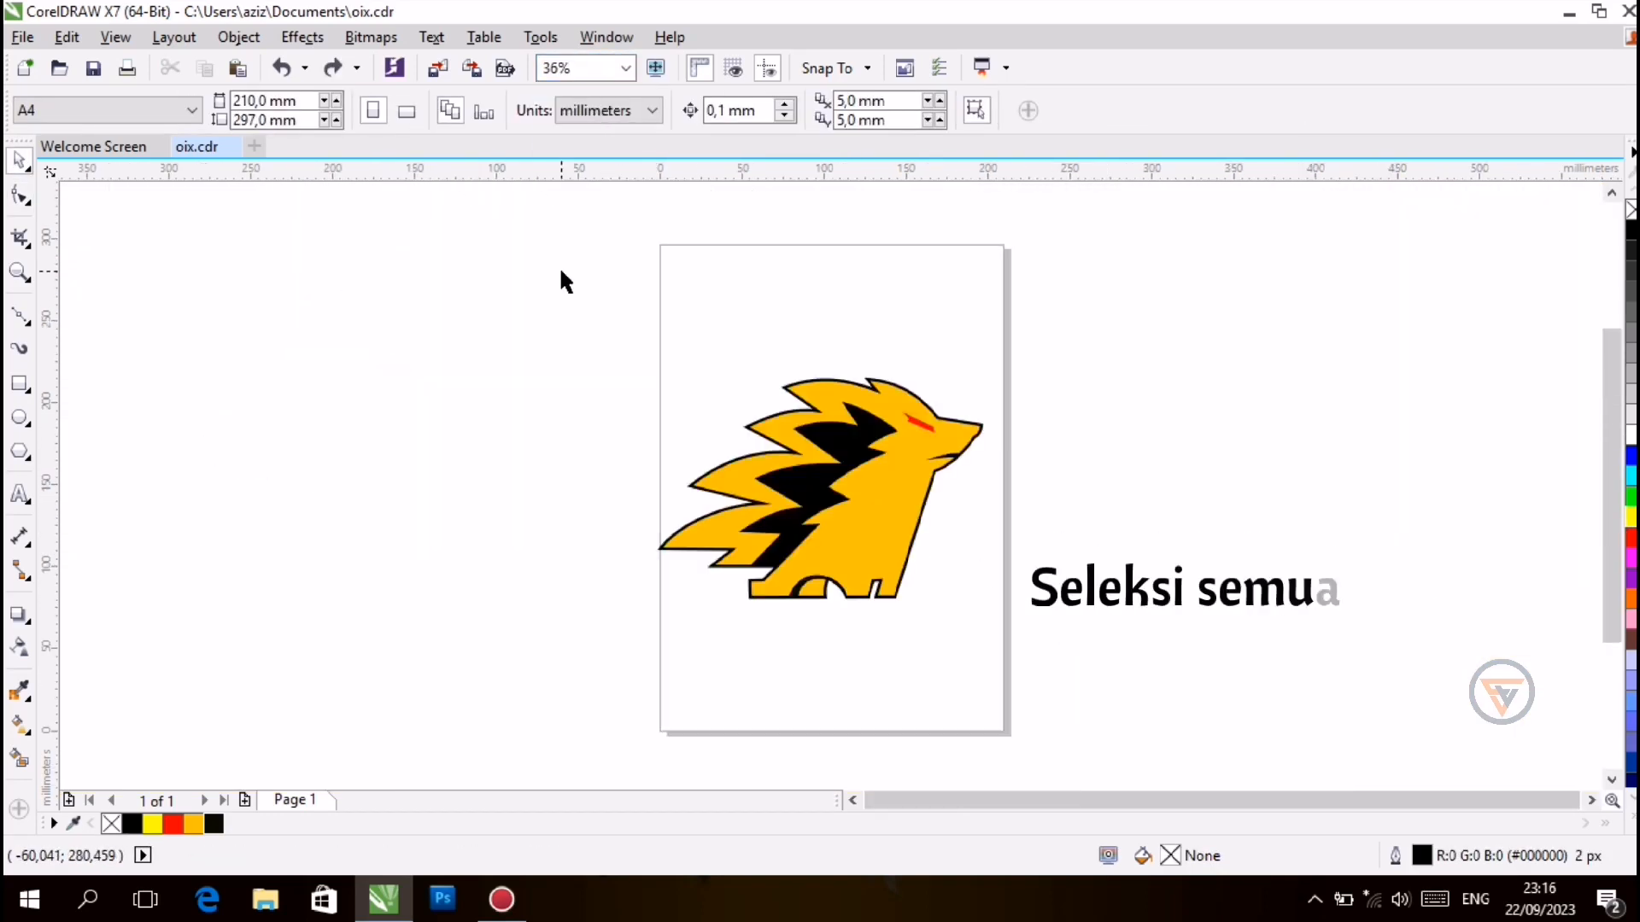
{"action": "left_click_drag", "start_coordinate": [561, 269], "coordinate": [1010, 658]}
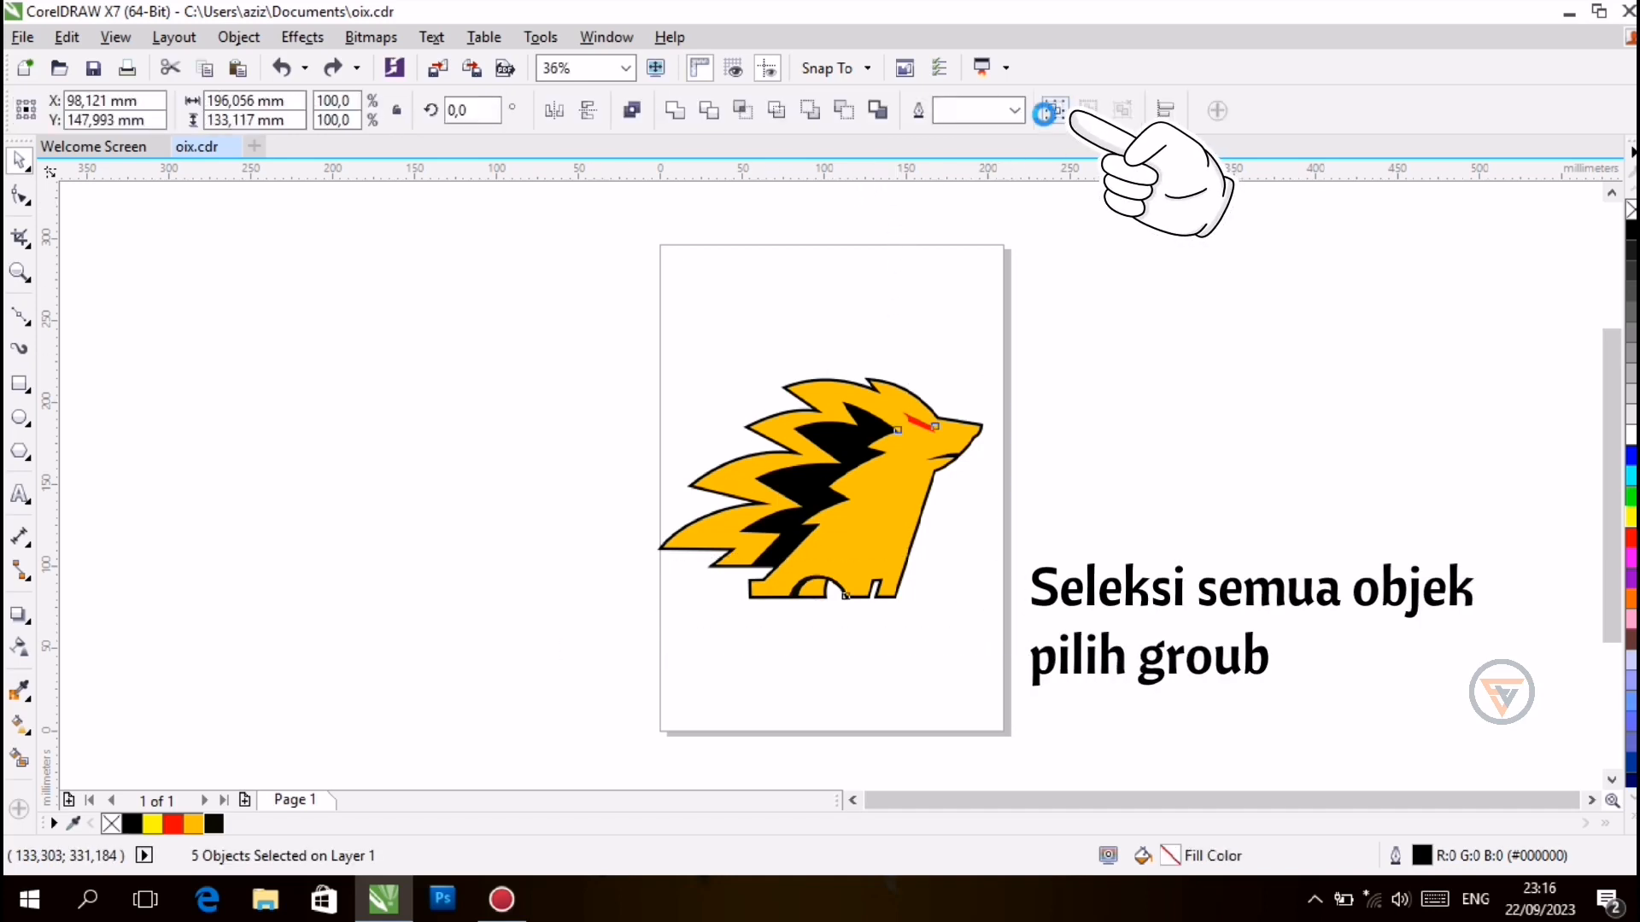
{"action": "key", "text": "ctrl+g"}
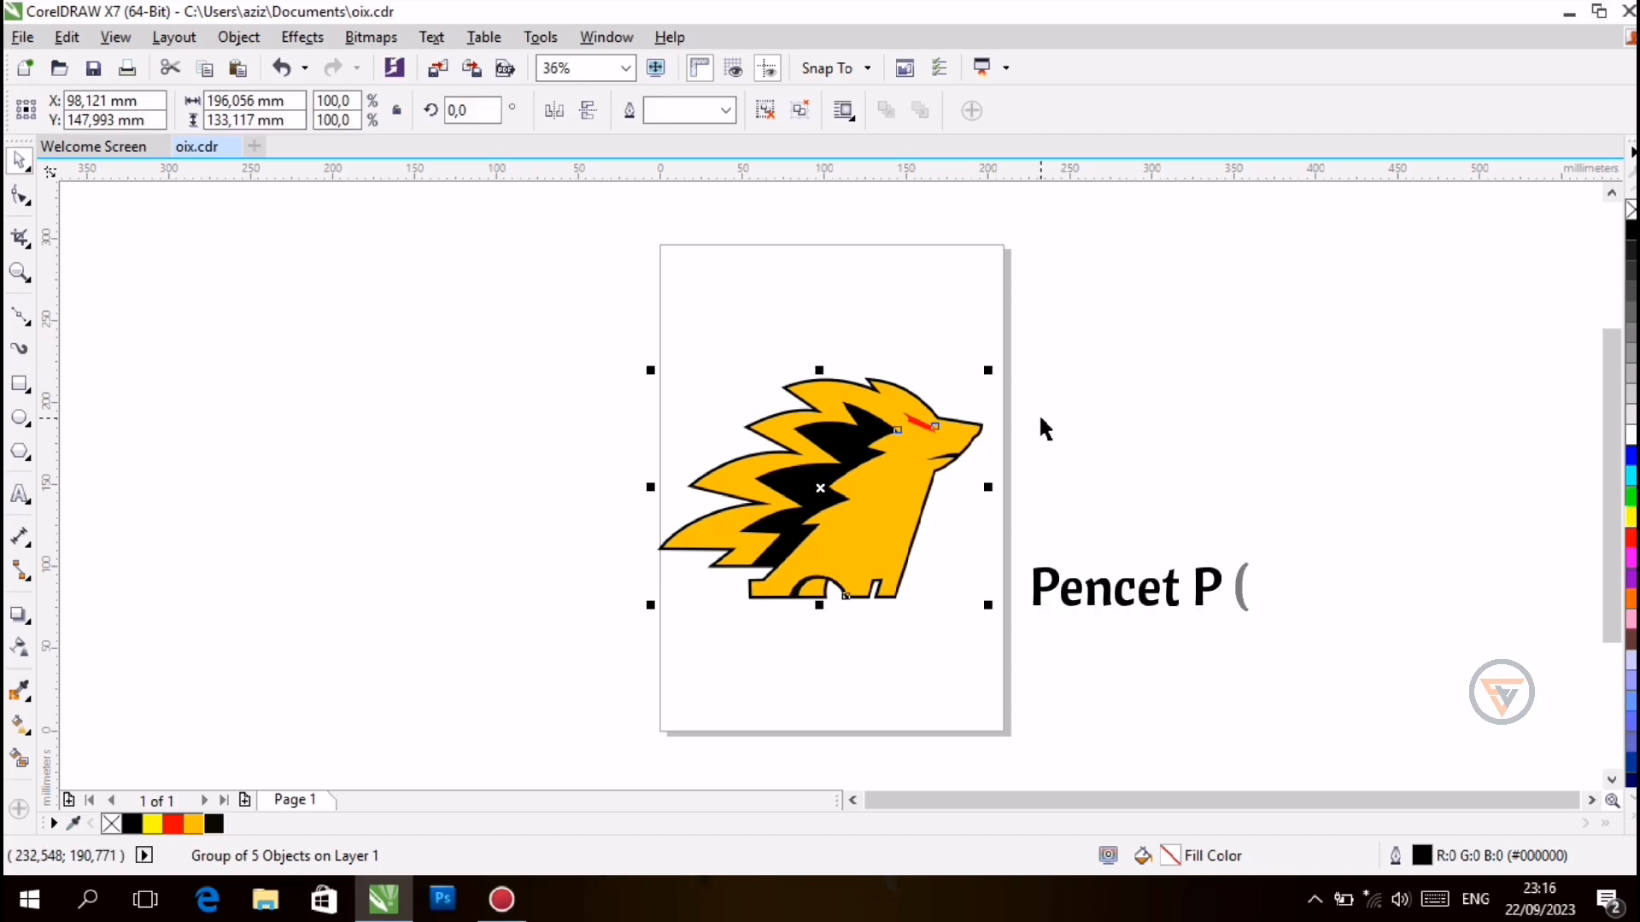
{"action": "key", "text": "p"}
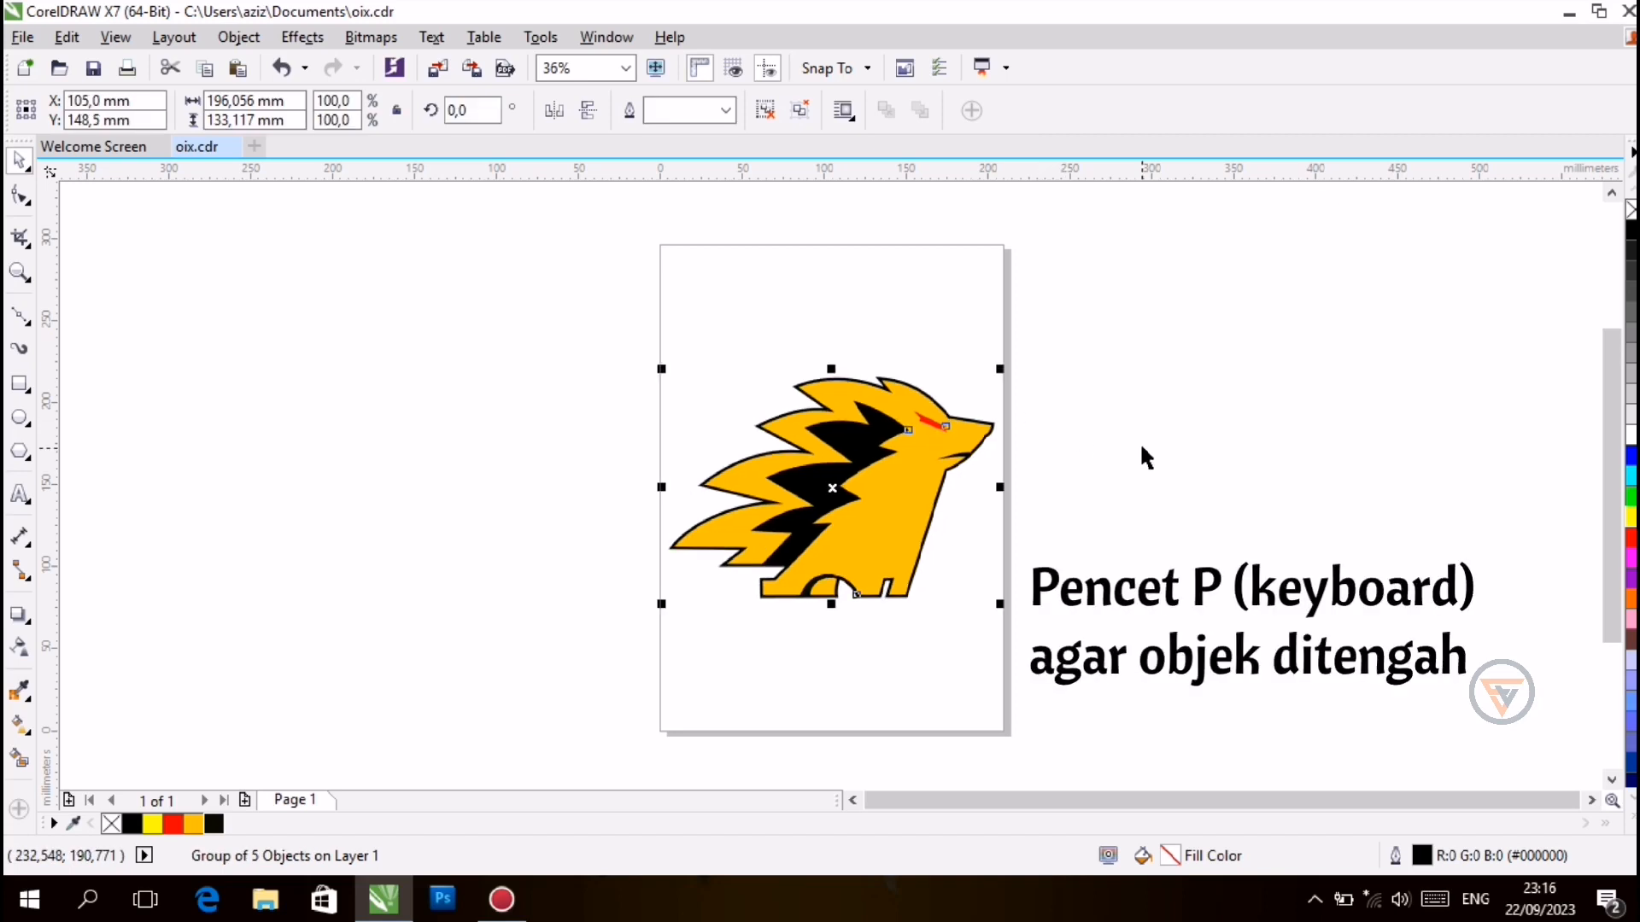